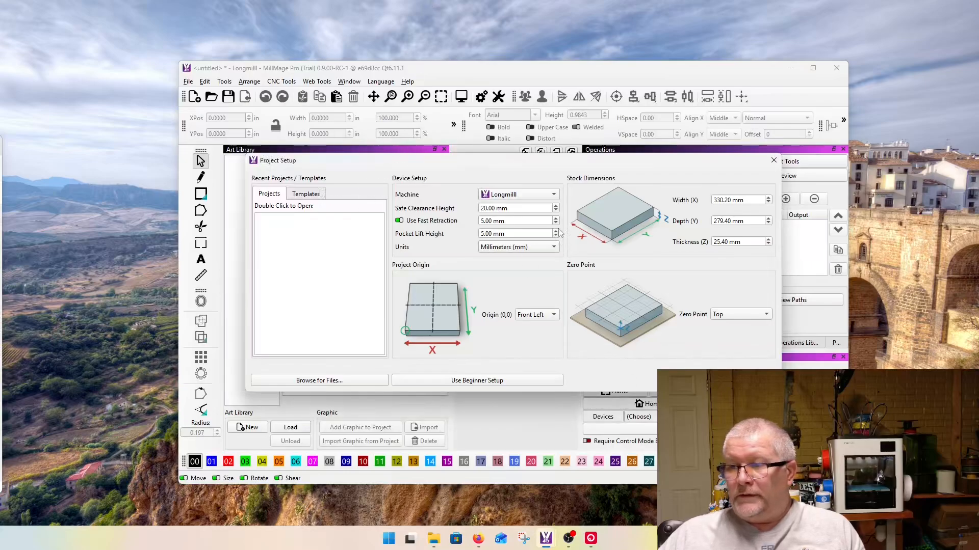
click(520, 247)
click(496, 234)
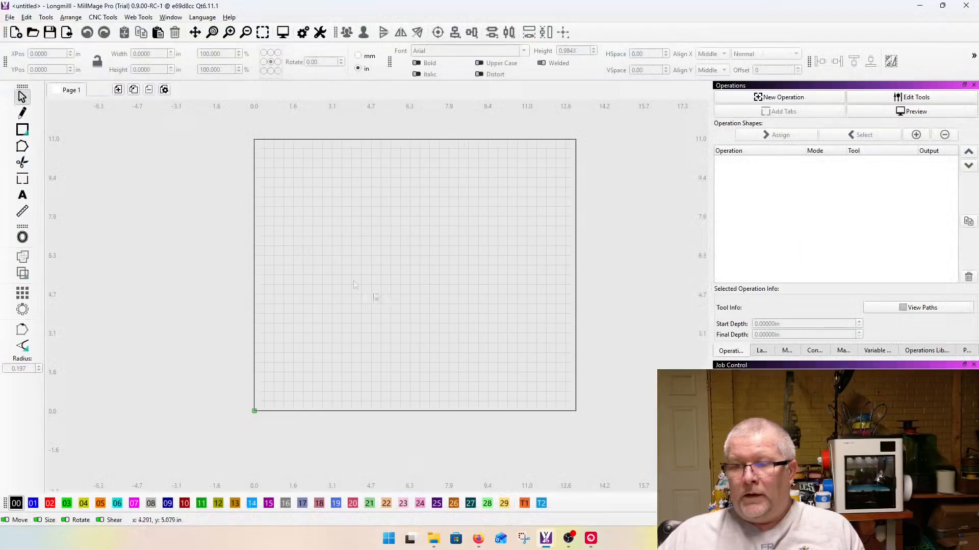
Step: Import the grayscale 250 eagle coin image from the Coins folder and scale it down to about 5.40 in square
click(434, 539)
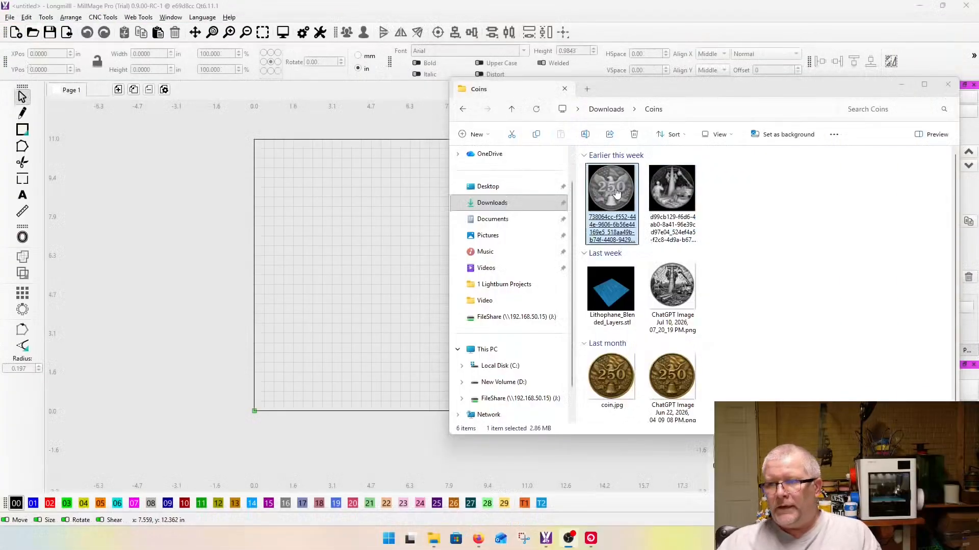
drag(616, 192, 427, 245)
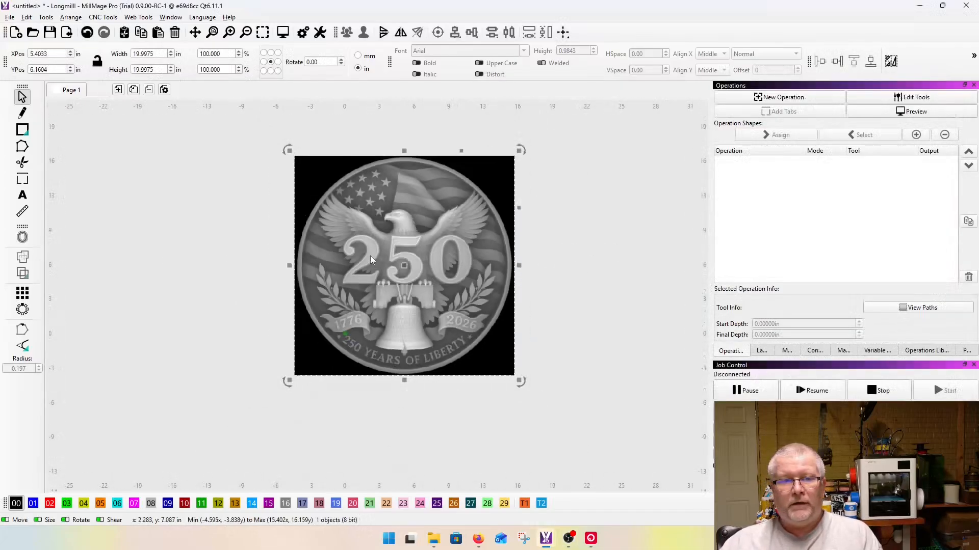
drag(516, 153, 438, 241)
scroll(396, 261, up, 8)
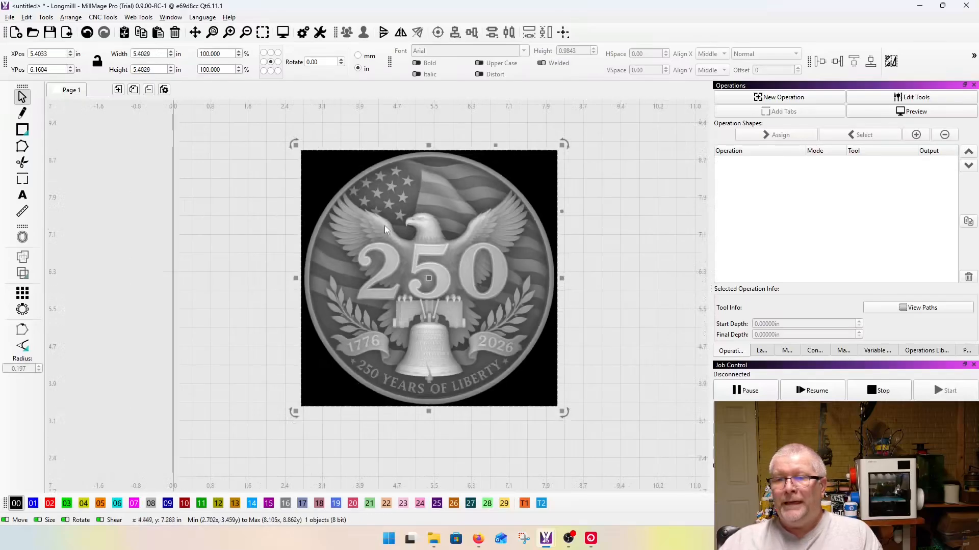
Step: Draw an ellipse about 5.27 by 5.34 in around the coin's outer rim and assign it to color 02
click(24, 130)
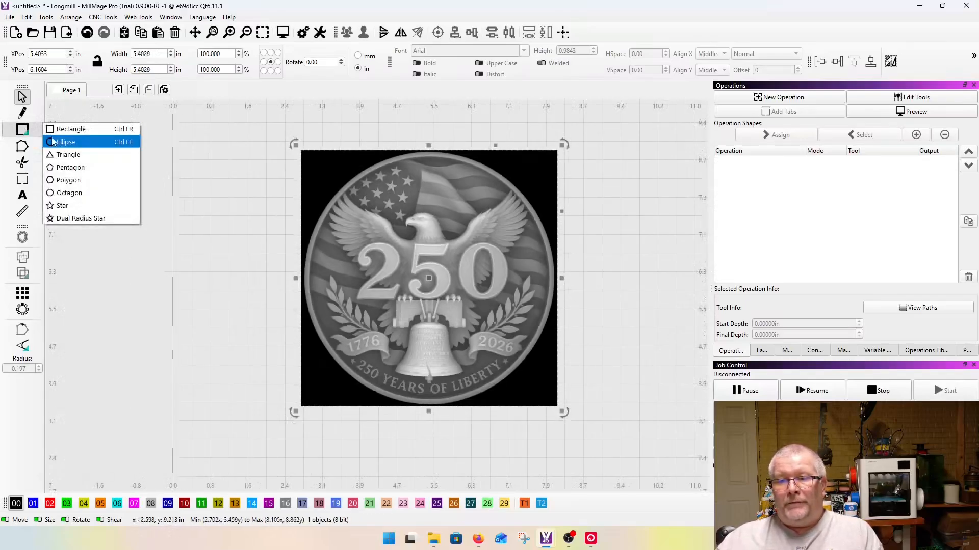
click(67, 142)
drag(307, 187, 540, 396)
click(49, 504)
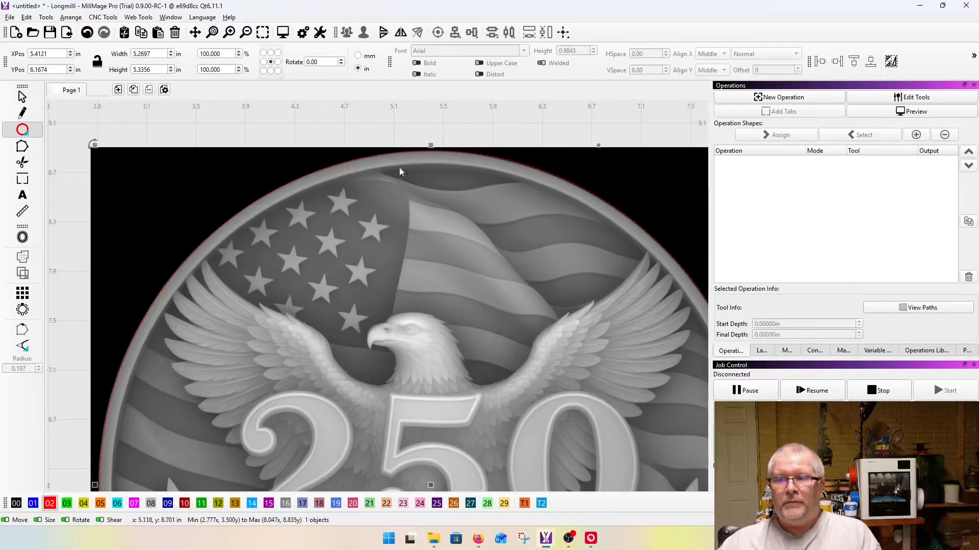
scroll(392, 205, down, 4)
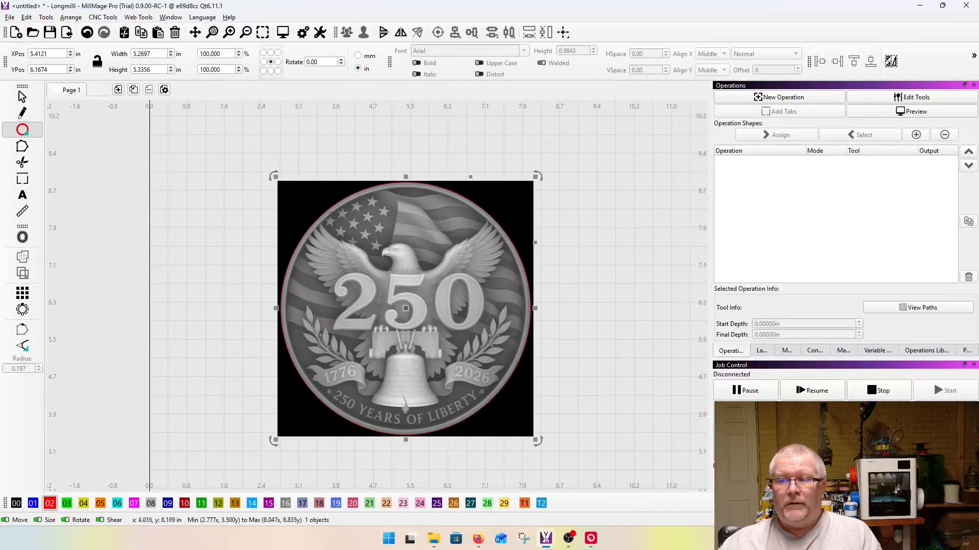
scroll(288, 199, up, 4)
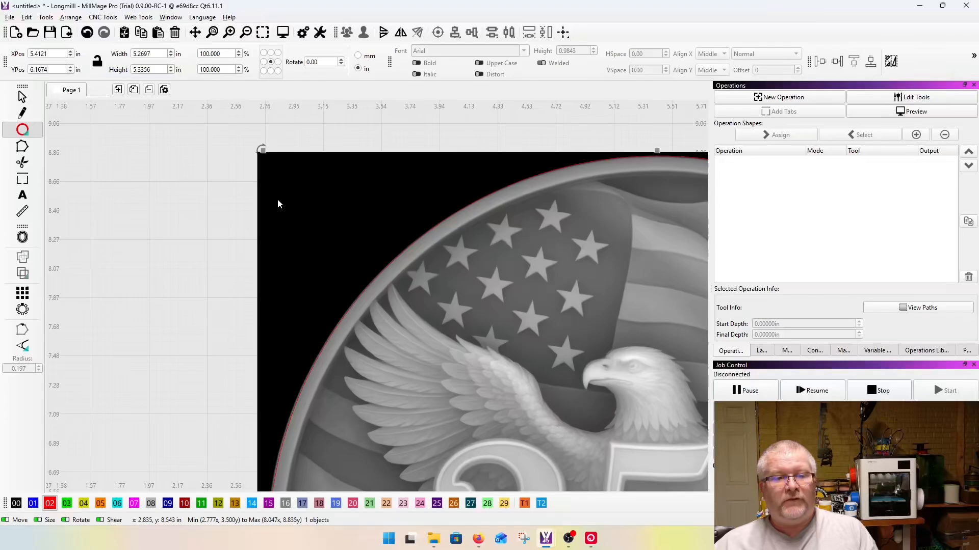
scroll(271, 186, down, 4)
drag(193, 145, 540, 470)
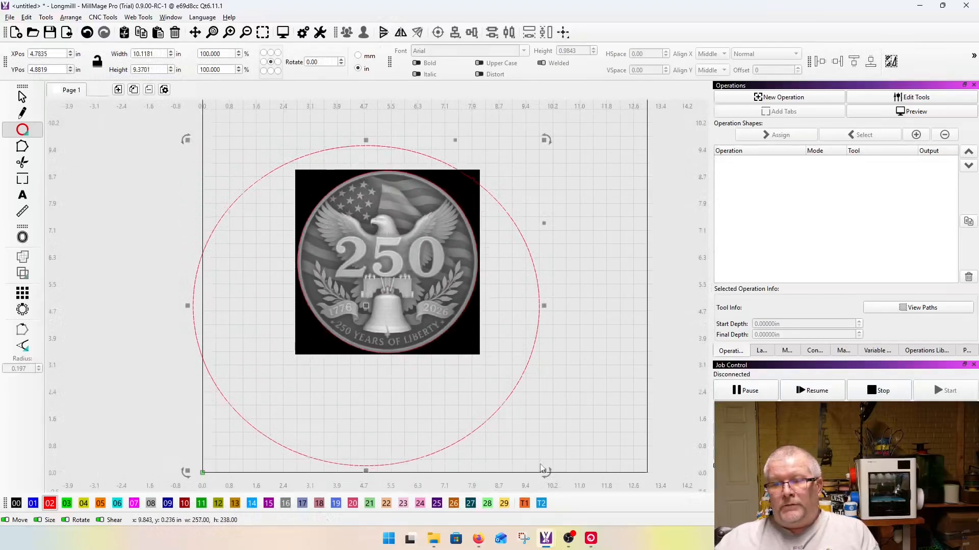
key(ctrl+z)
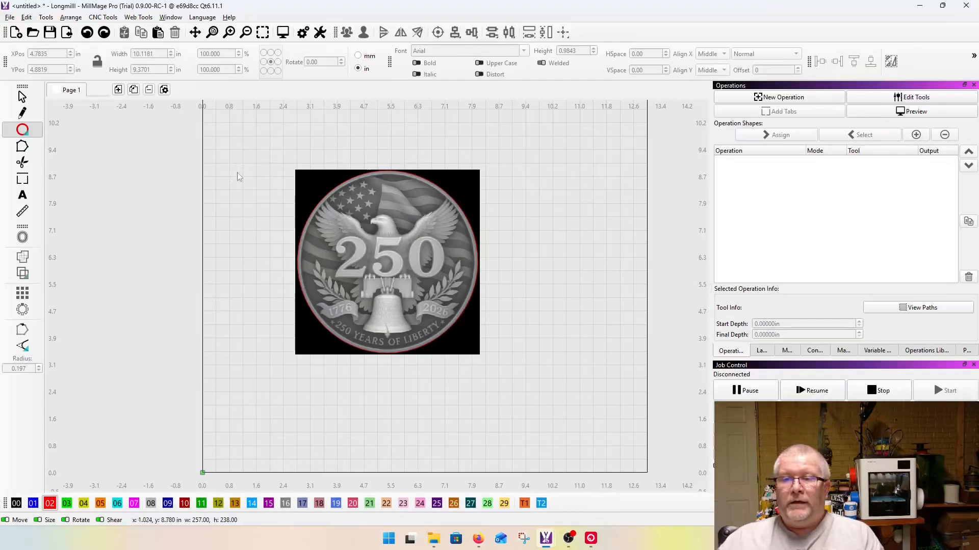
key(Escape)
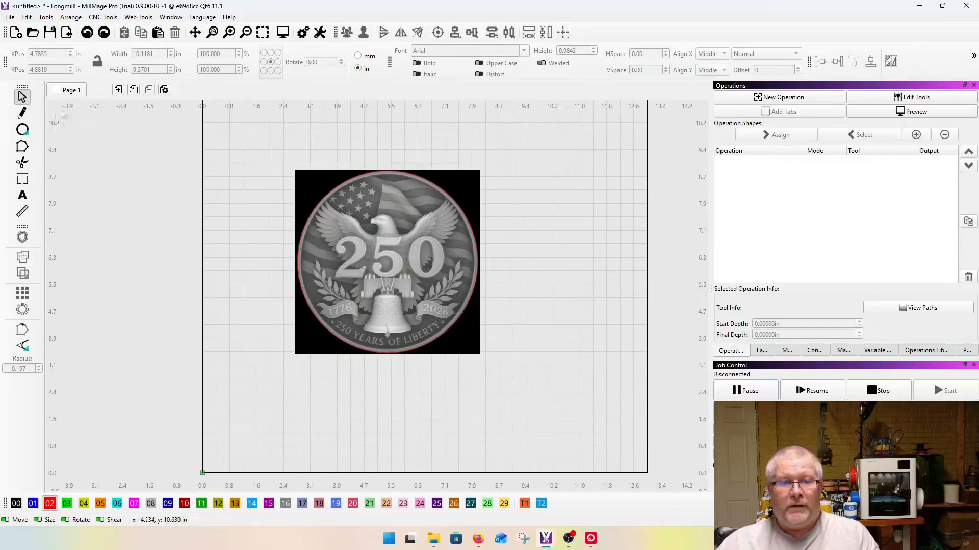
Step: Select the coin image together with the red ellipse and apply the ellipse as a mask to the image
drag(248, 149, 542, 396)
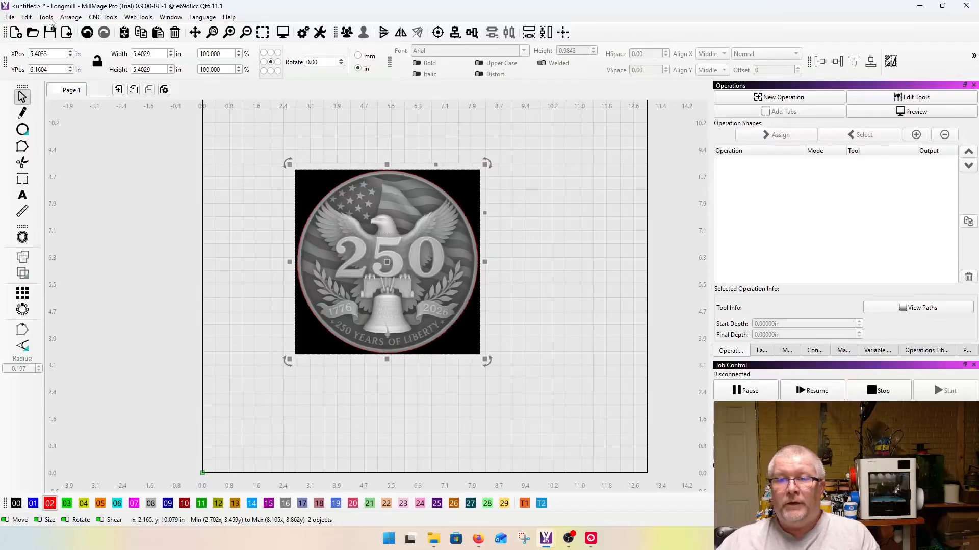
click(47, 17)
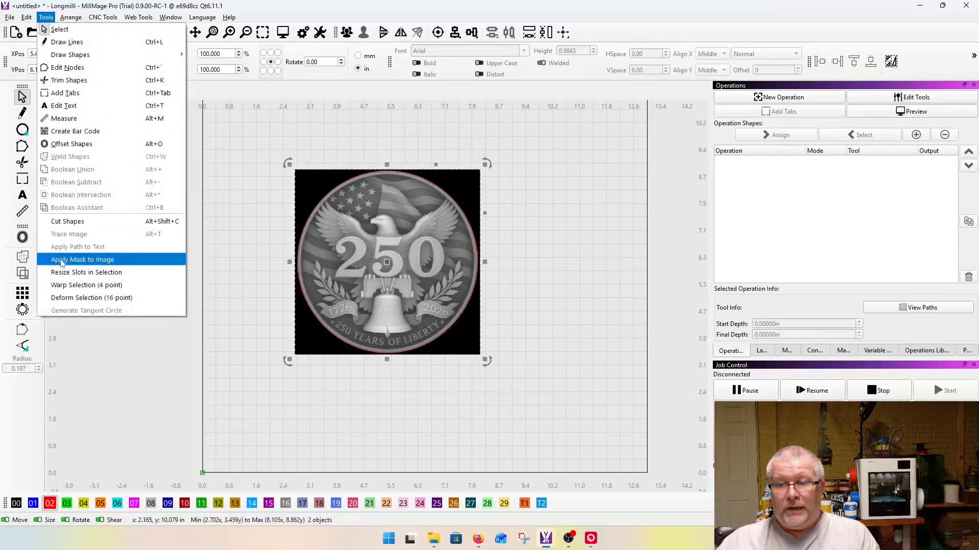
click(88, 260)
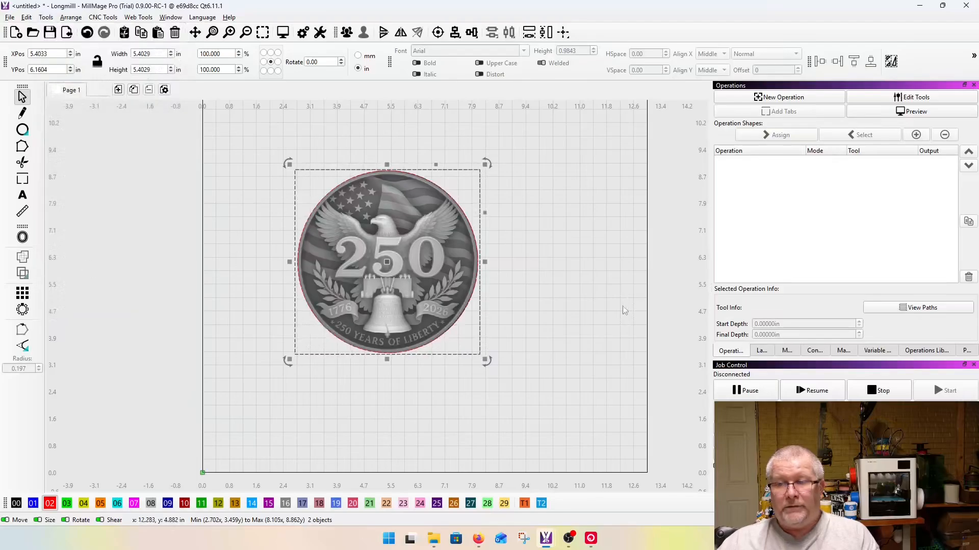
scroll(352, 193, up, 5)
scroll(299, 218, down, 3)
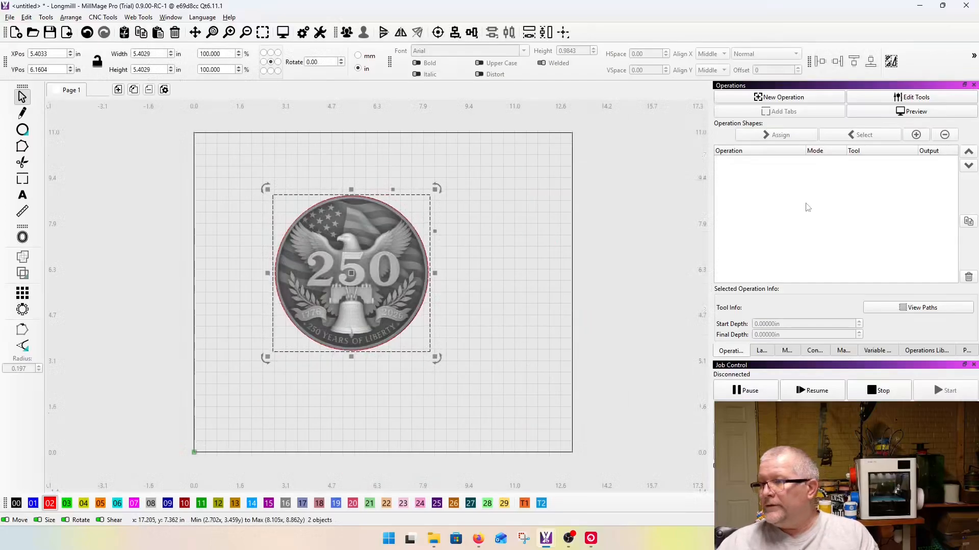
Step: Start a 3D Relief Finishing operation and choose IDCWoodcraft-Database as the library for its tool selection
click(767, 99)
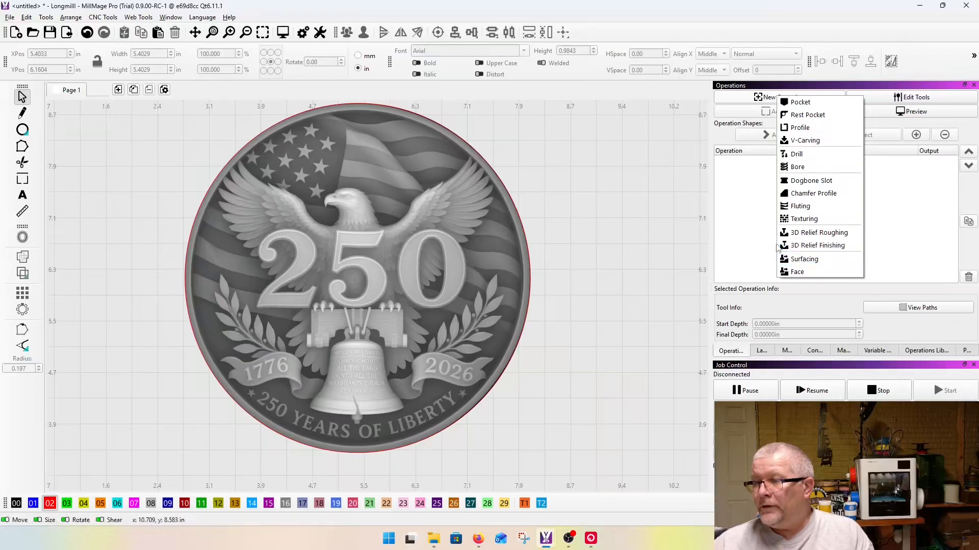
click(842, 246)
click(375, 211)
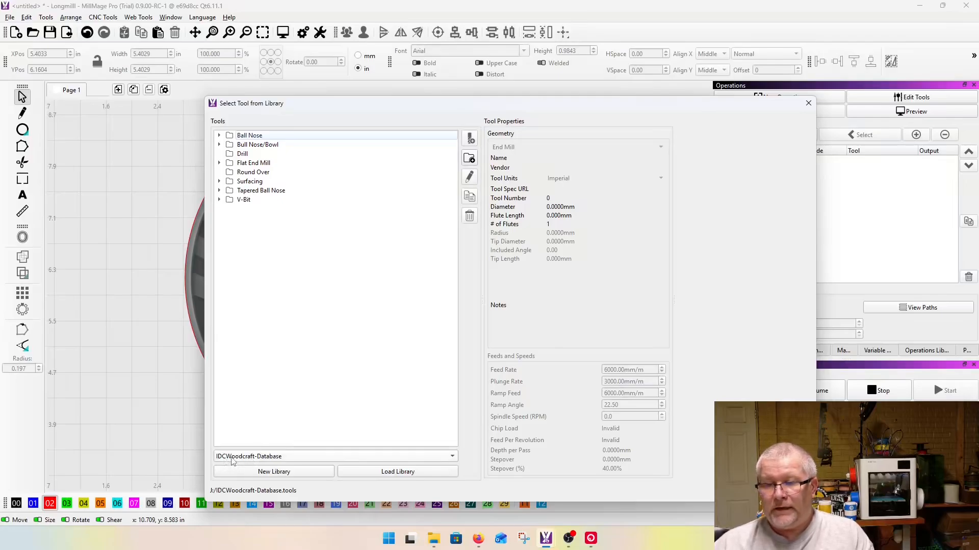
click(285, 457)
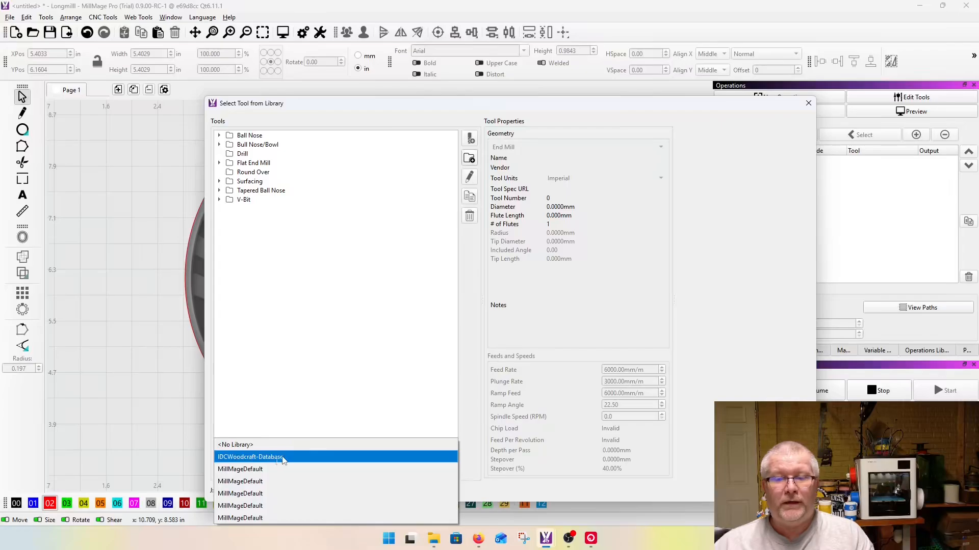
click(232, 457)
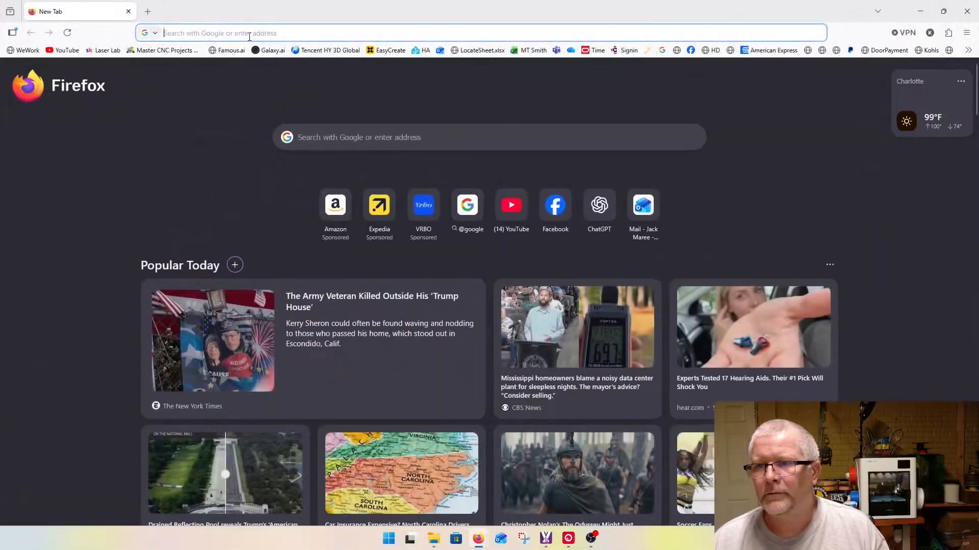
Step: Search the web in Firefox for "IDC woodcraft" and open the site's Database Downloads page
click(250, 33)
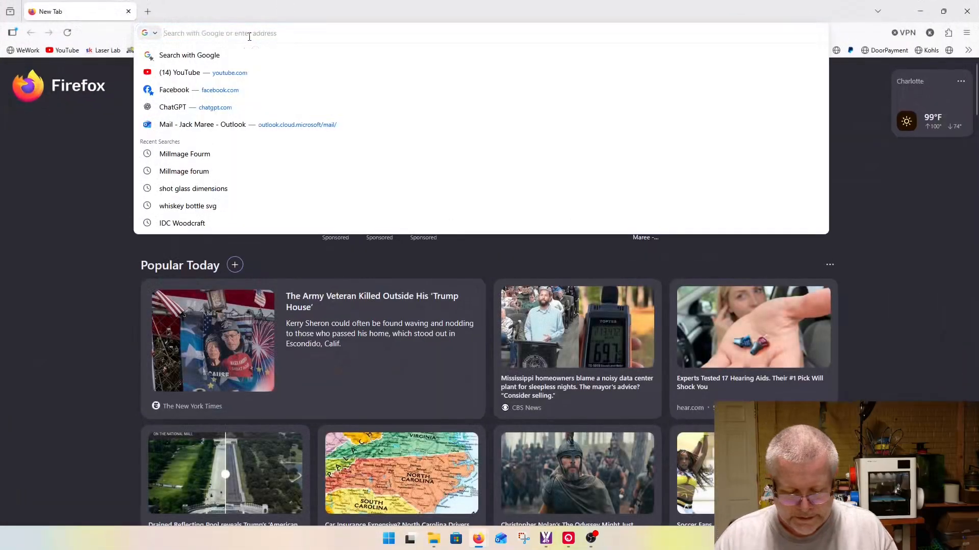
text(IDC woodcraft)
key(Return)
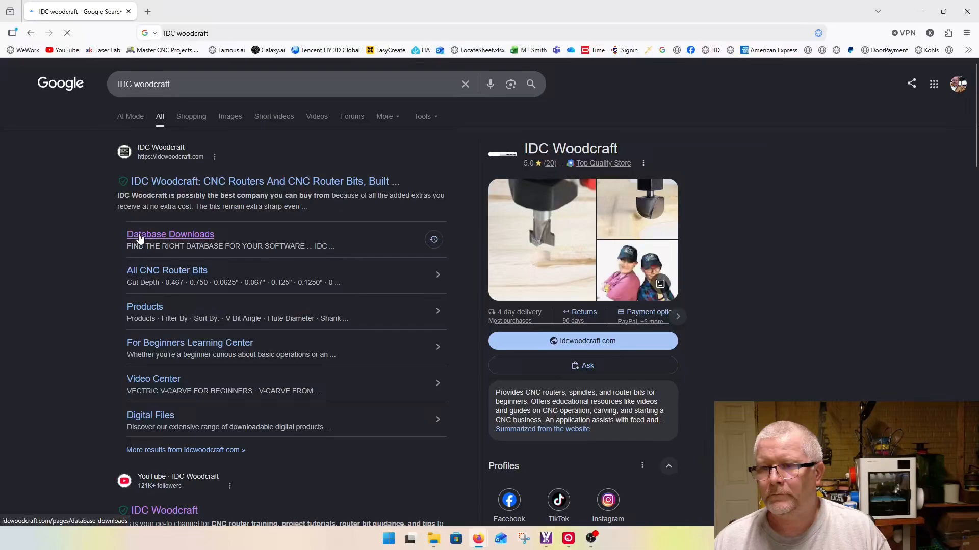
click(173, 237)
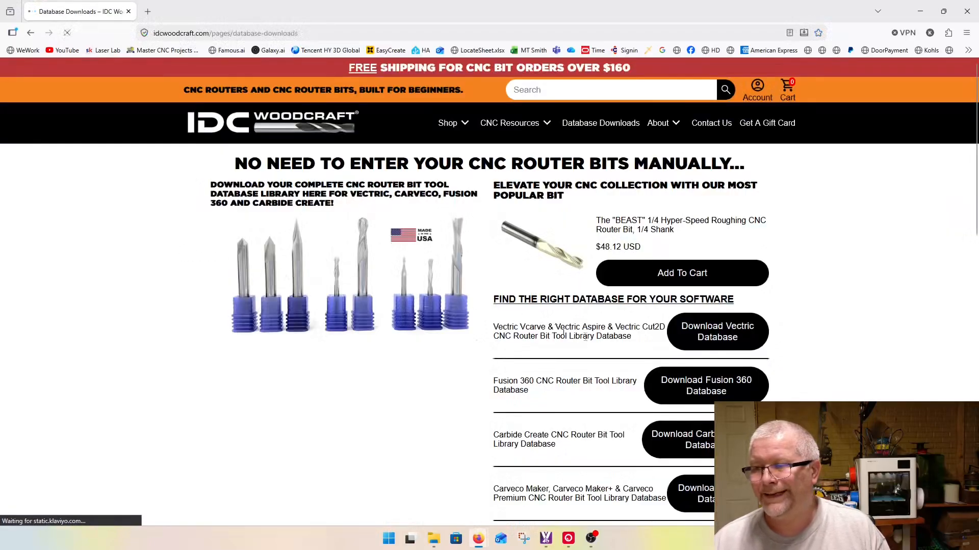
Step: Download the Millmage CNC router bit tool library database from the IDC Woodcraft page
scroll(745, 328, down, 2)
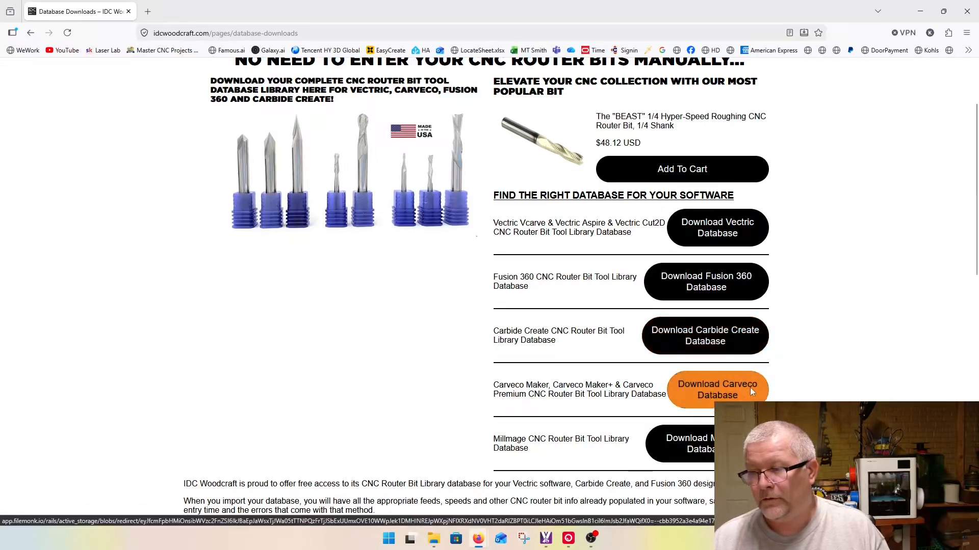
scroll(750, 388, down, 3)
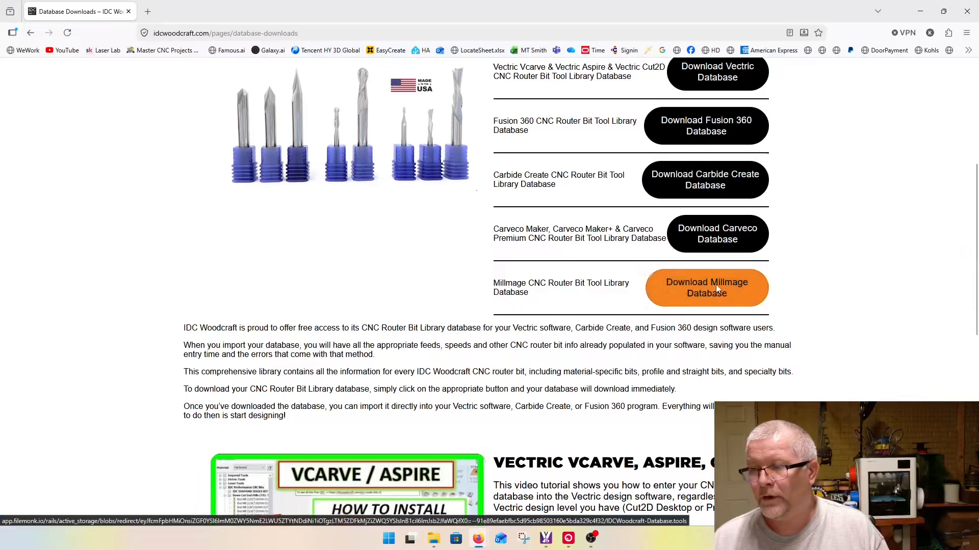
click(723, 296)
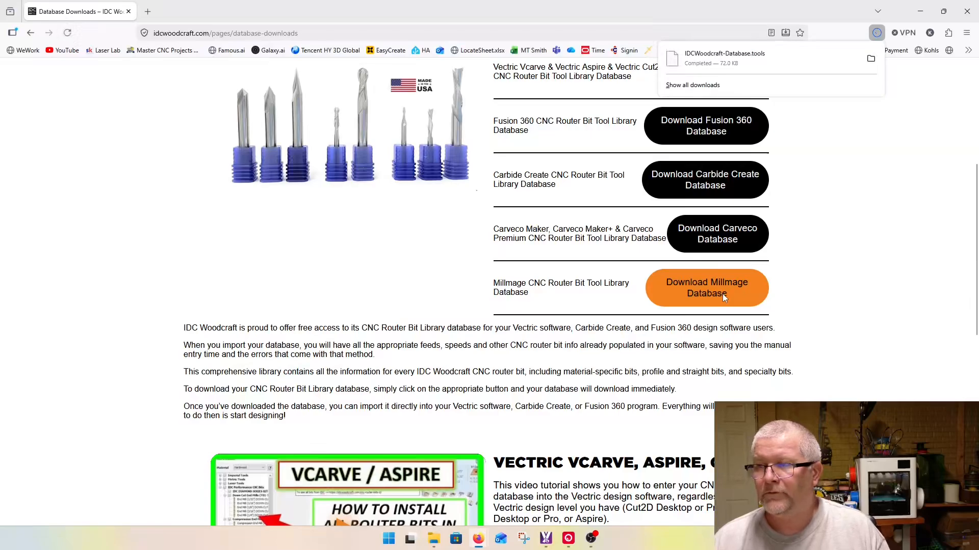
Step: Show the downloaded IDCWoodcraft-Database.tools file in its folder from the browser's download list
click(871, 58)
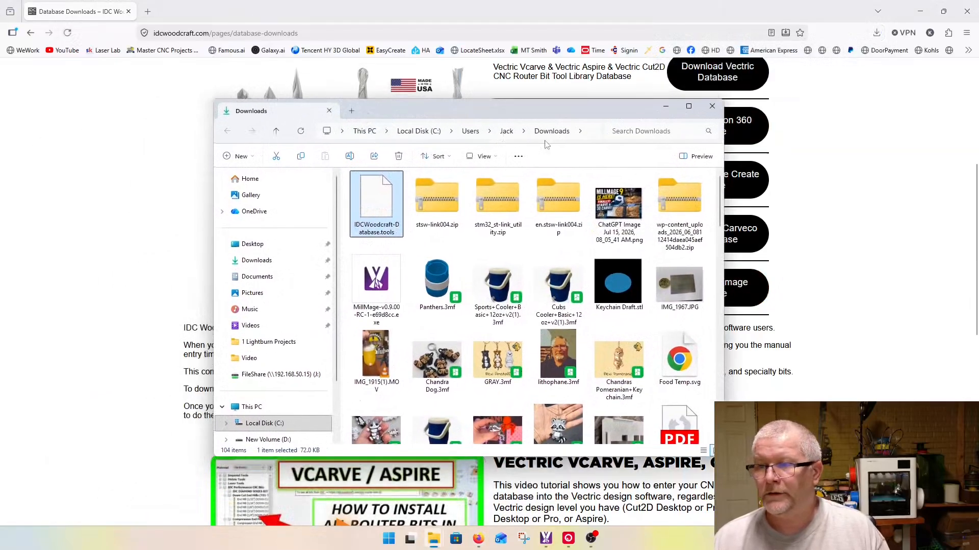
click(713, 106)
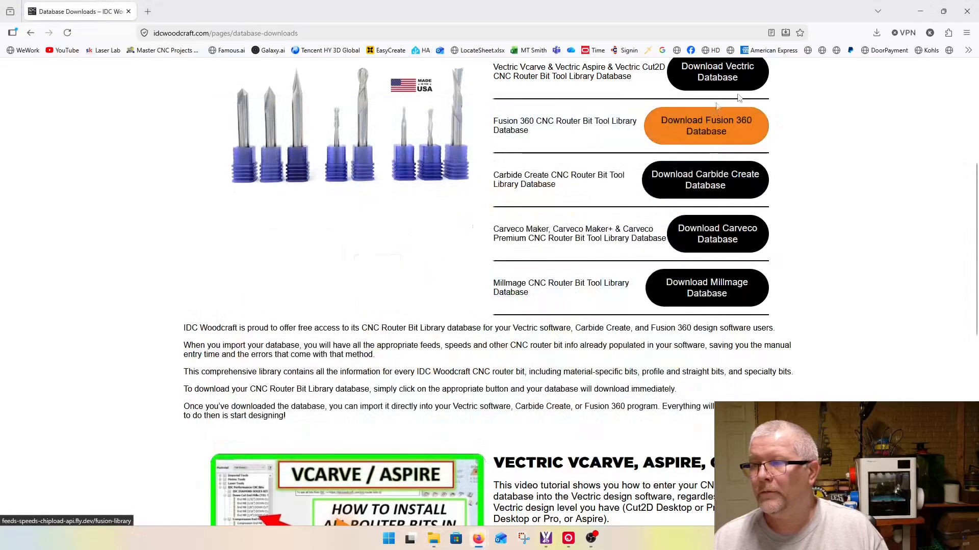
click(877, 33)
click(878, 33)
click(878, 33)
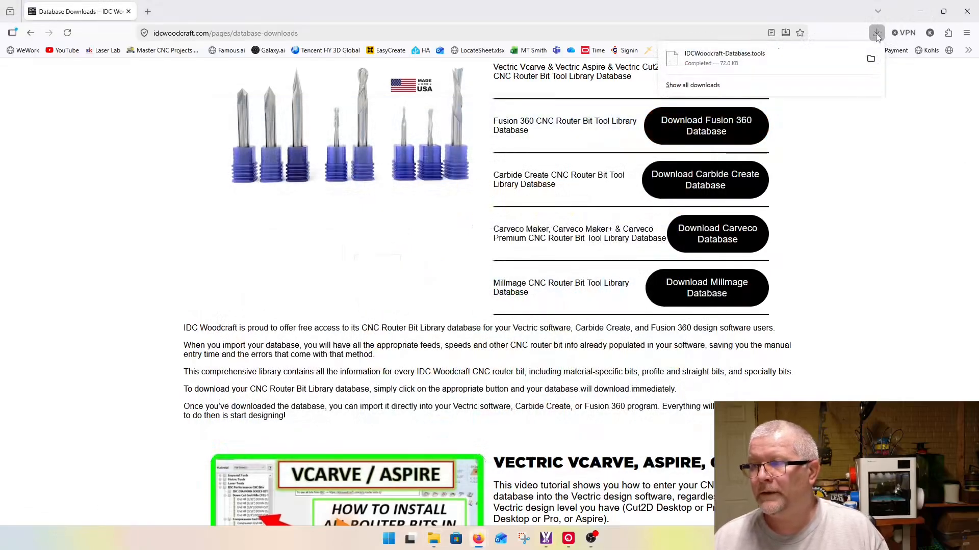
click(869, 59)
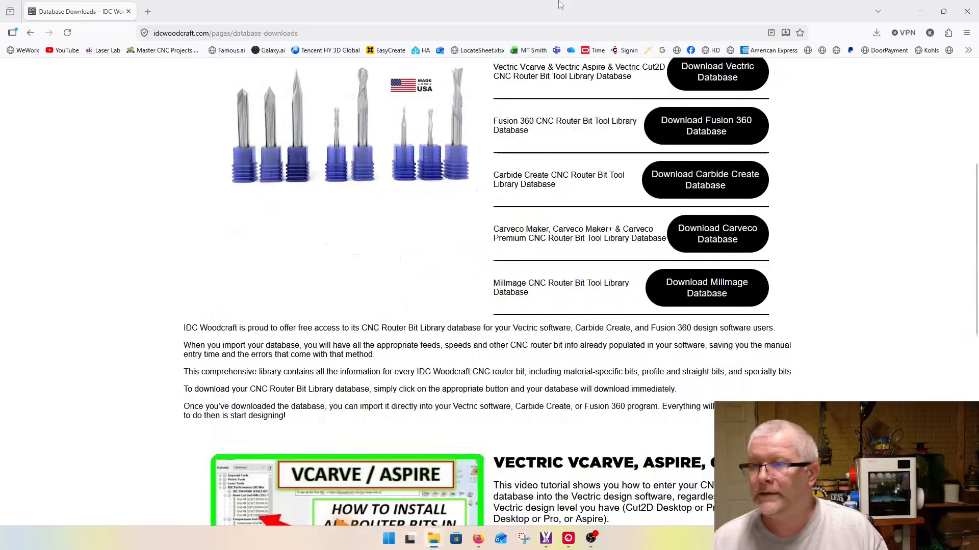
Step: Switch back to MillMage and try to load IDCWoodcraft-Database.tools from the Downloads folder in the tool library manager
click(917, 14)
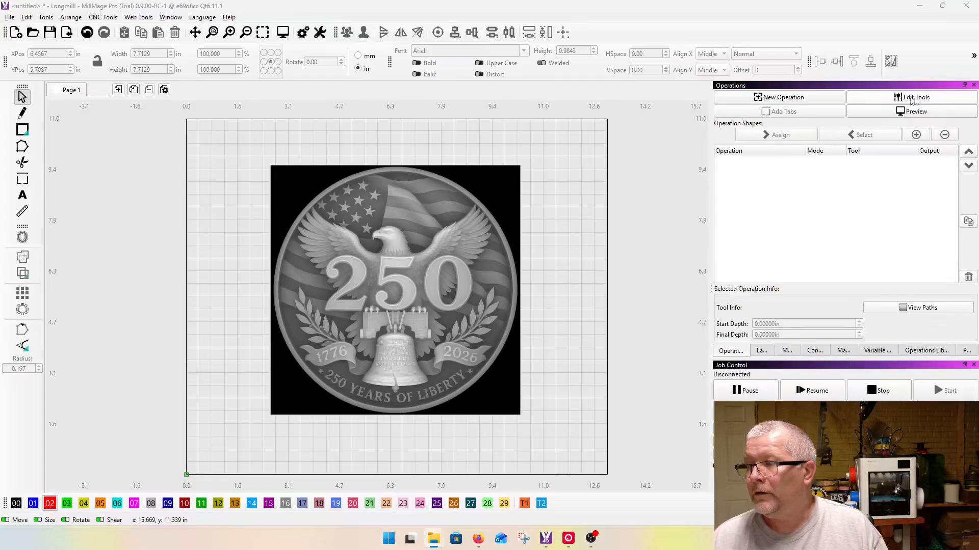
click(909, 100)
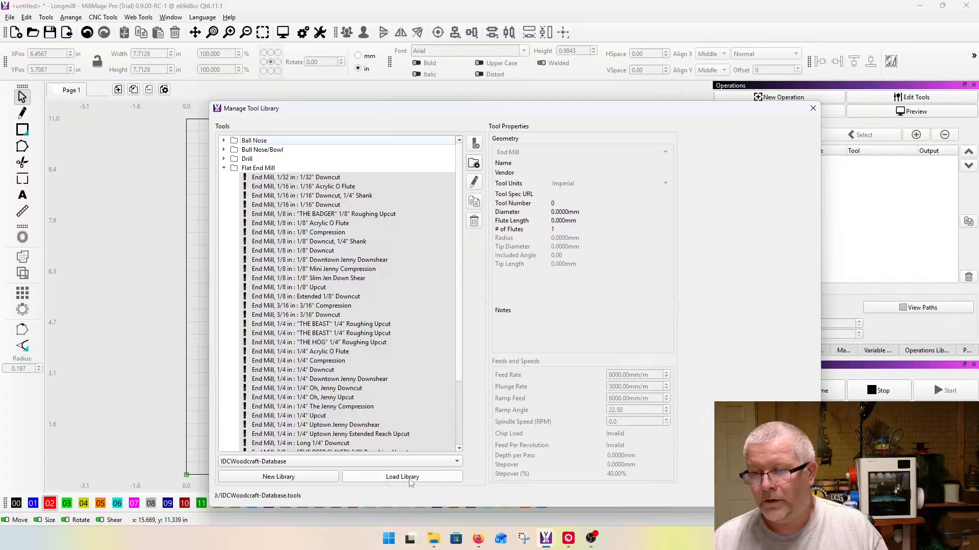
click(411, 482)
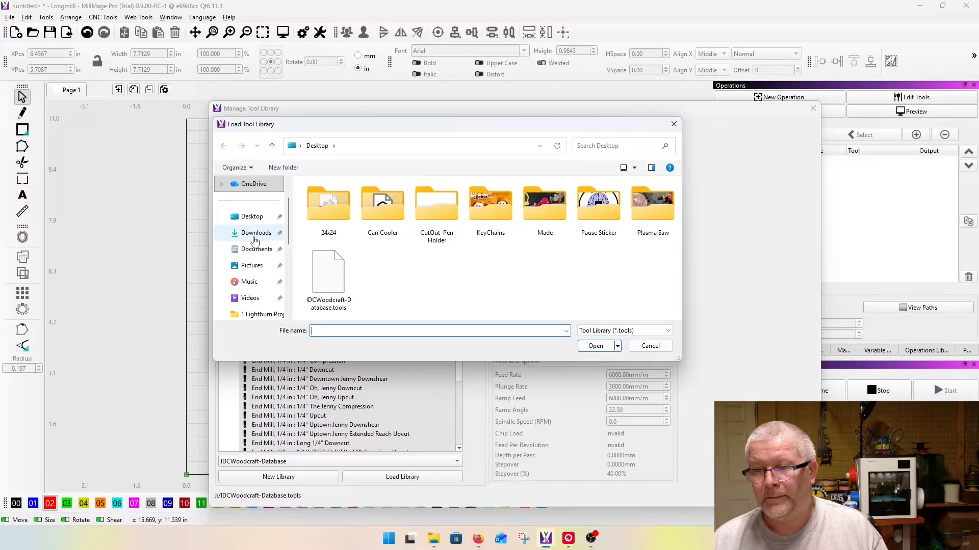
click(253, 235)
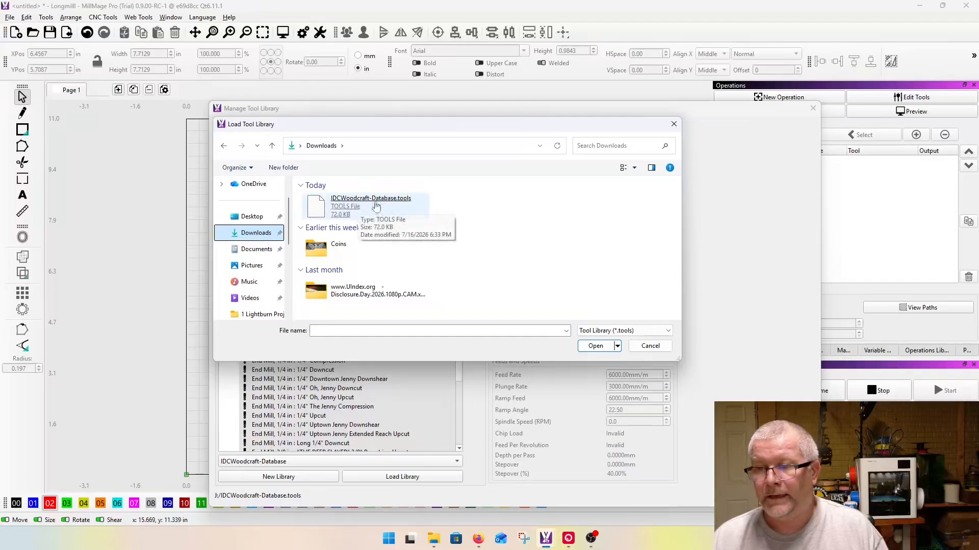
click(388, 204)
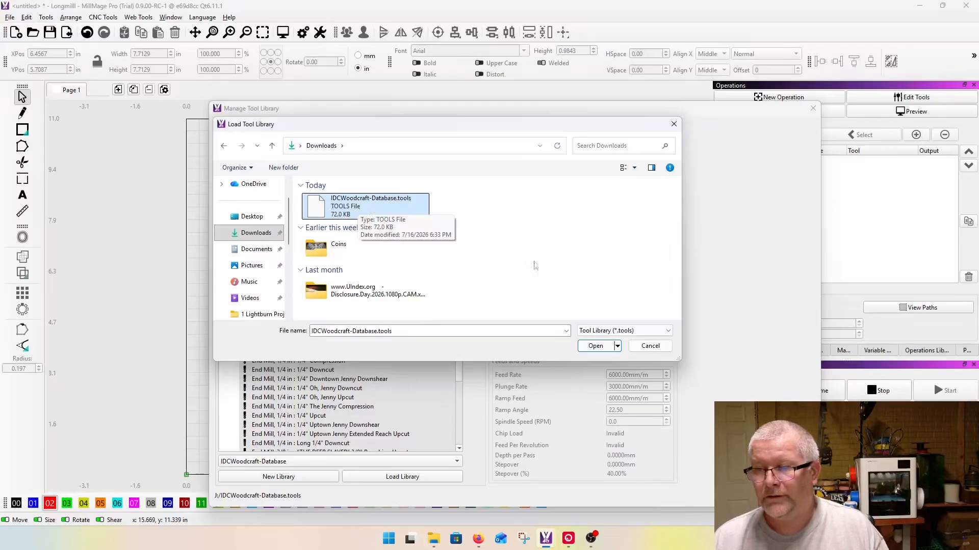
click(650, 346)
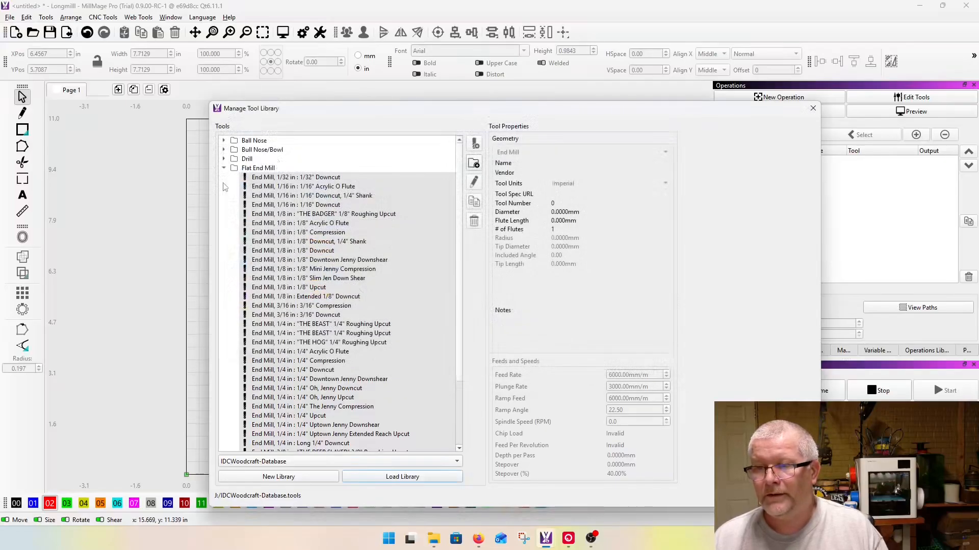
Step: Examine the bits in the Ball Nose, Bull Nose/Bowl, Drill and Flat End Mill groups of the IDCWoodcraft-Database library
click(224, 169)
click(224, 168)
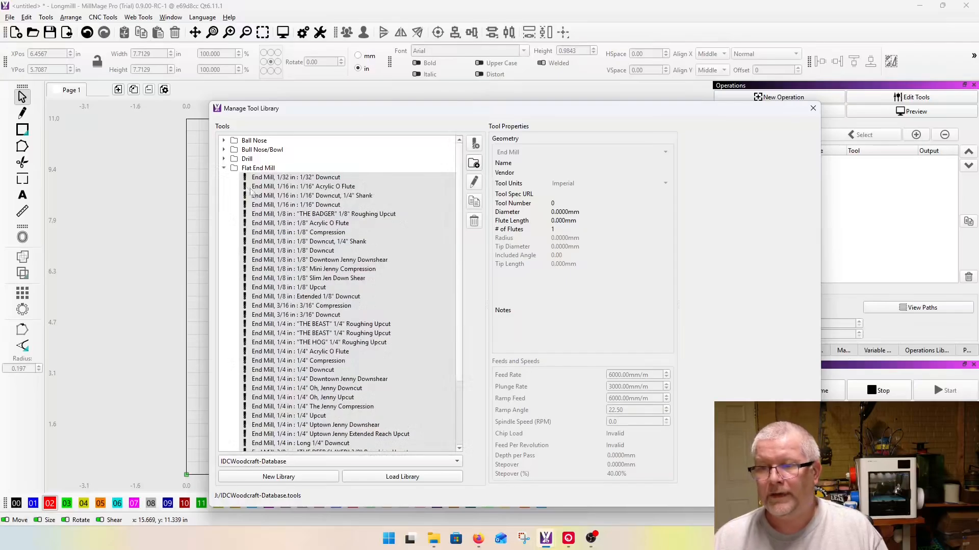
click(225, 169)
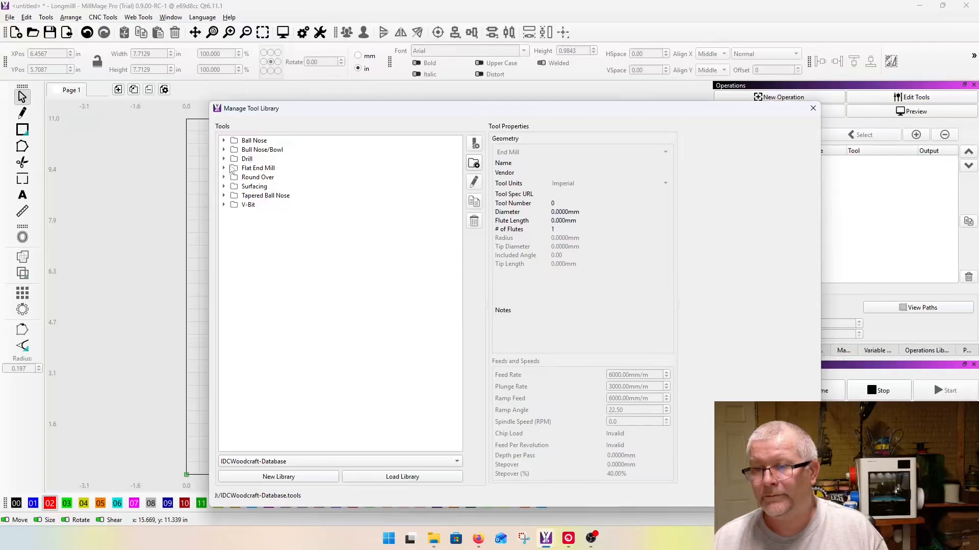
click(224, 140)
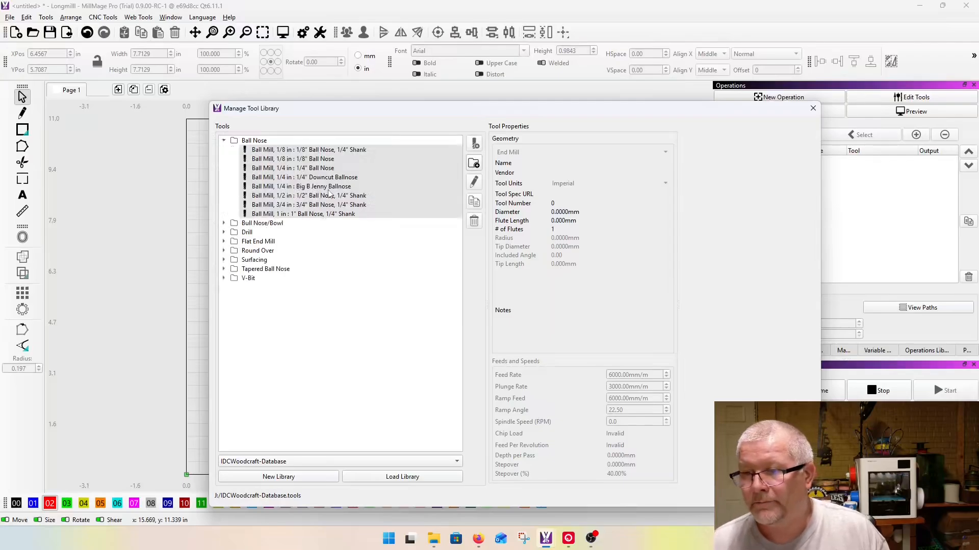
double_click(327, 223)
click(225, 250)
scroll(378, 275, down, 5)
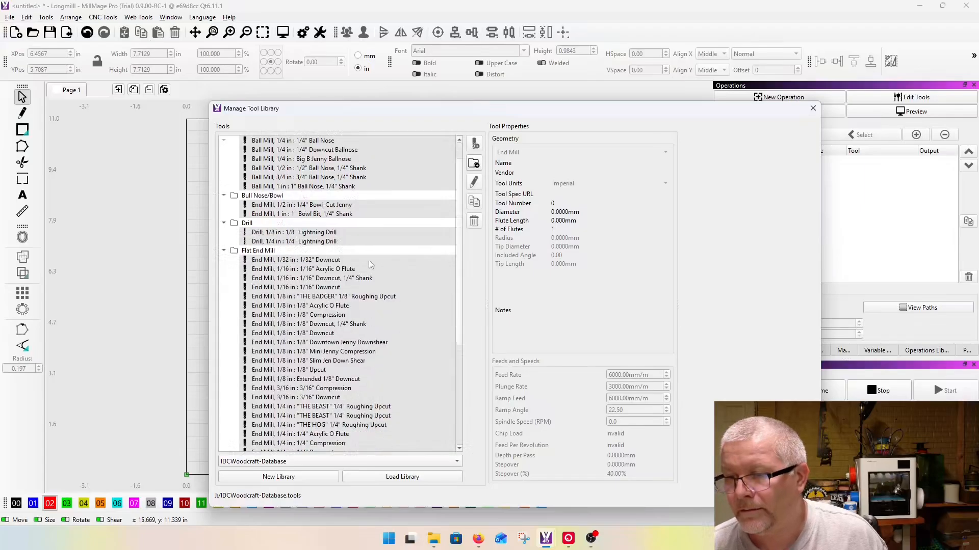
scroll(378, 278, down, 2)
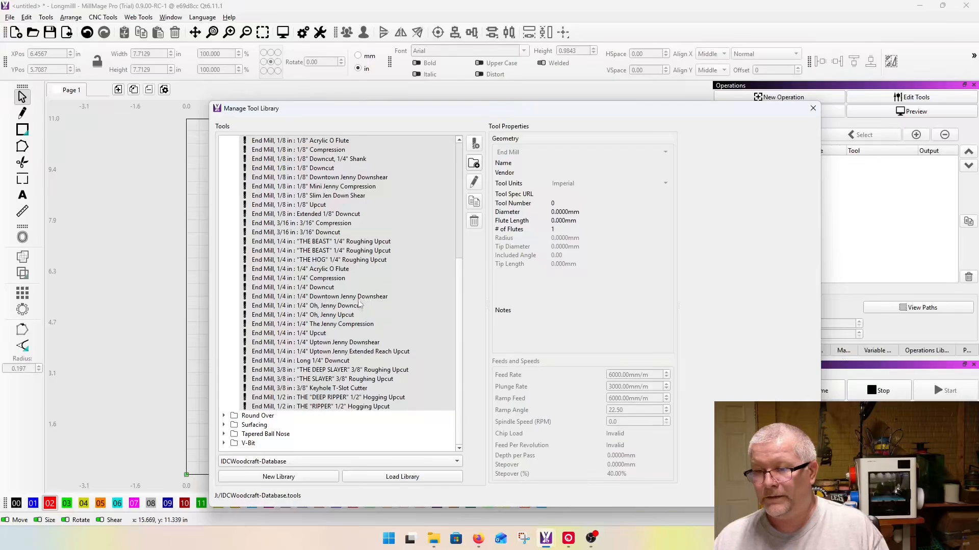
scroll(326, 234, up, 3)
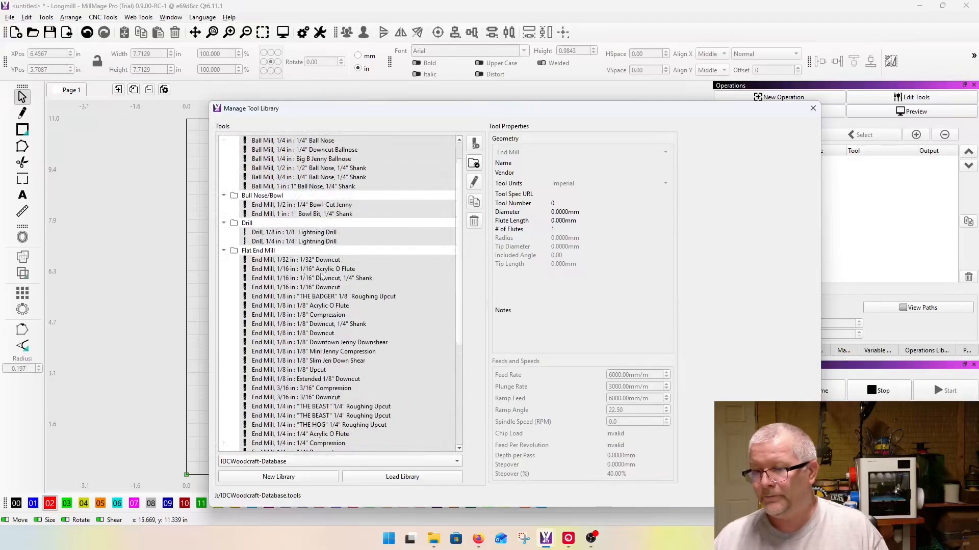
scroll(320, 224, up, 1)
click(223, 223)
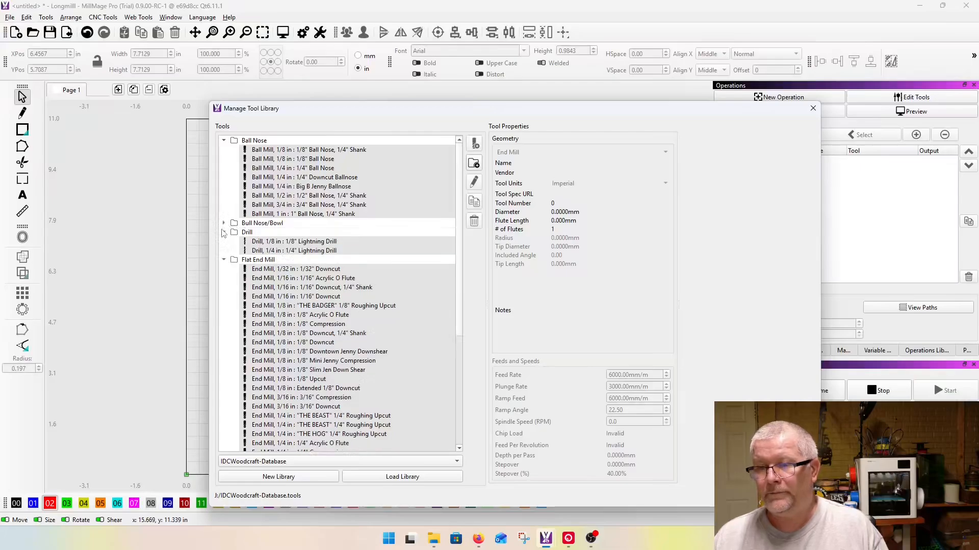
click(224, 232)
click(224, 241)
click(224, 140)
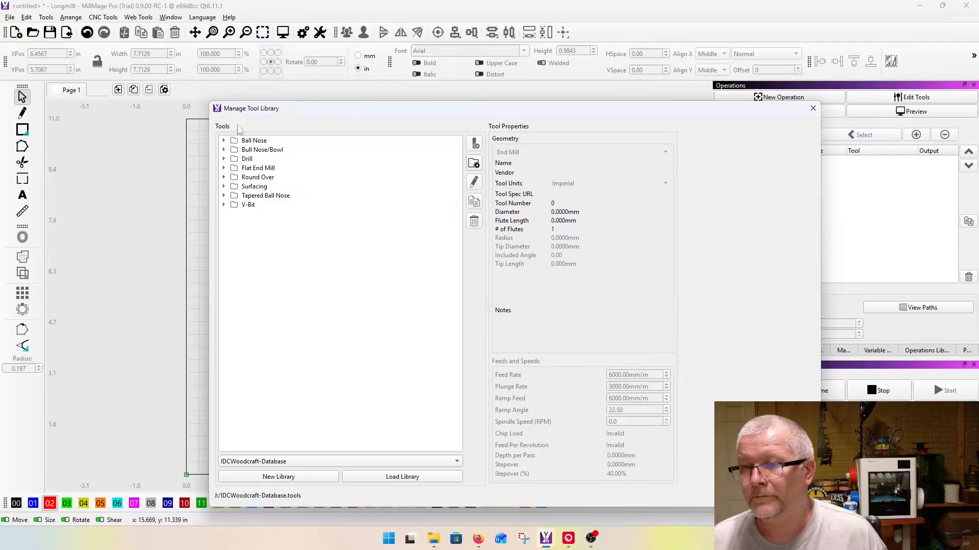
Step: Set the stepover of the second "THE BEAST" 1/4" Roughing Upcut flat end mill to 40% and apply the change
click(224, 168)
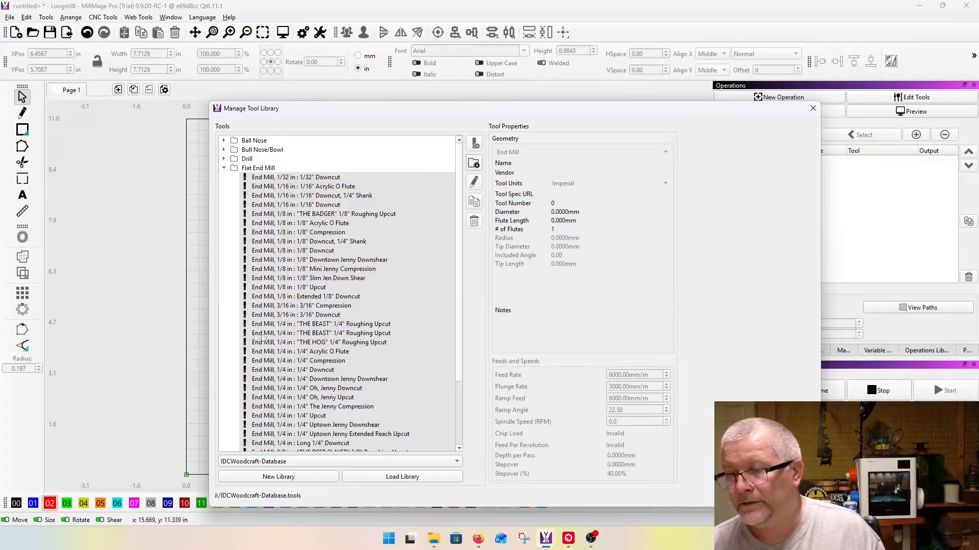
click(311, 324)
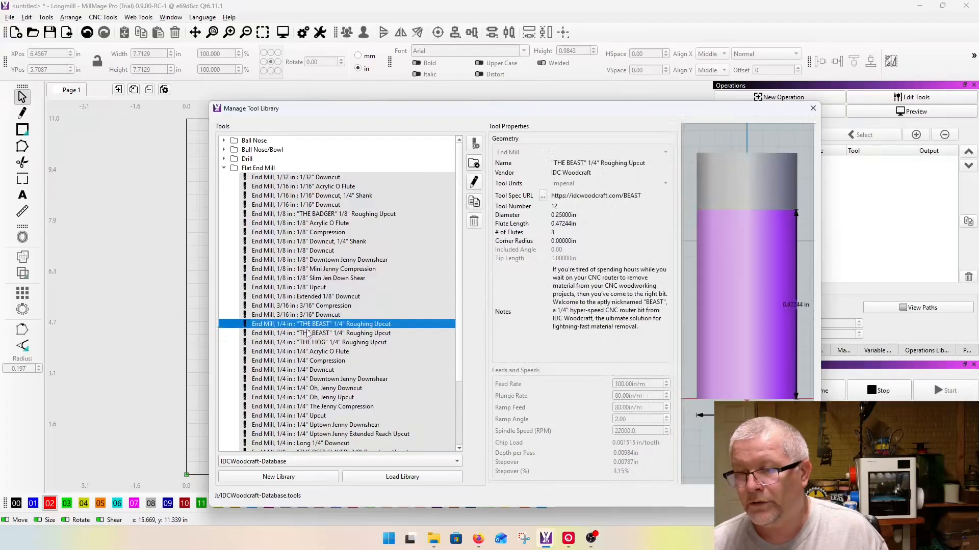
click(307, 334)
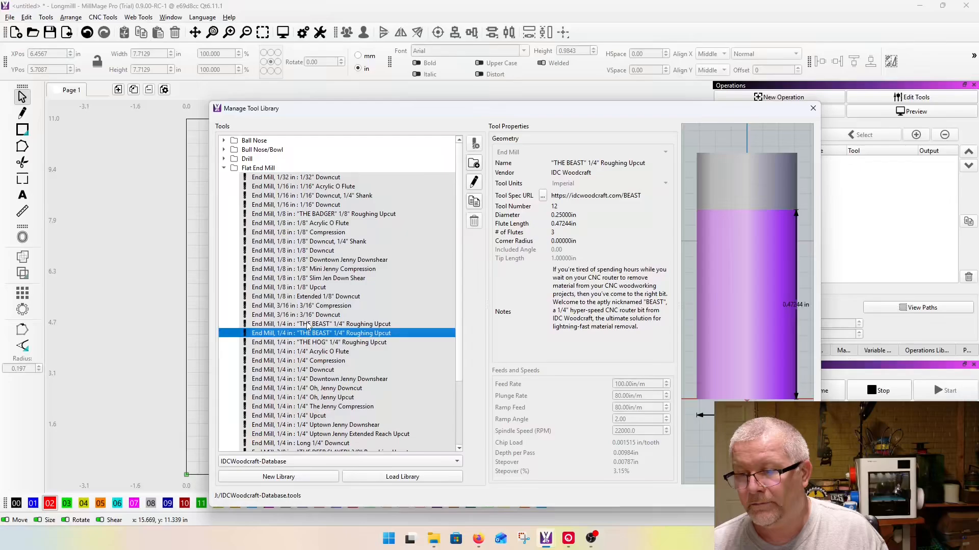
double_click(338, 334)
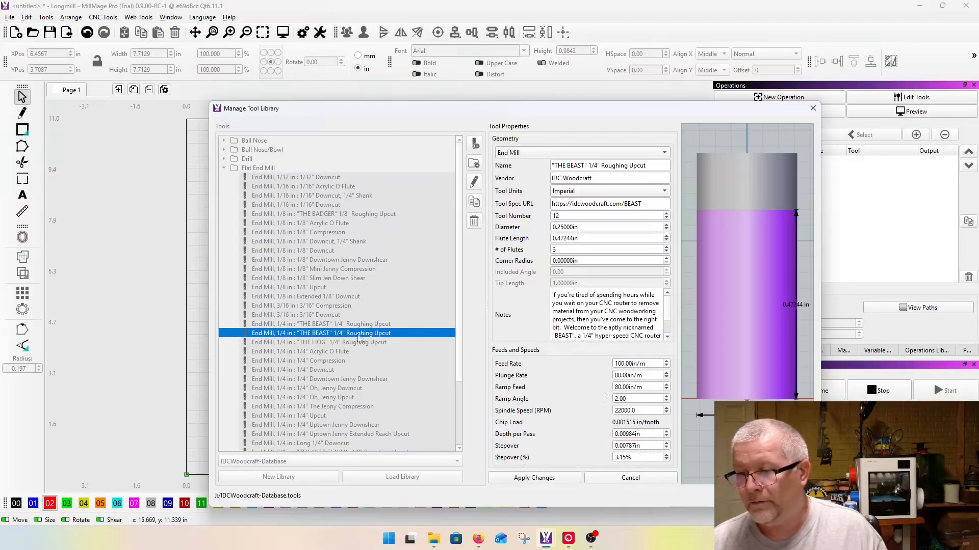
drag(640, 458, 589, 459)
key(Home)
key(Delete)
key(Delete)
key(Delete)
key(Delete)
text(40)
click(578, 457)
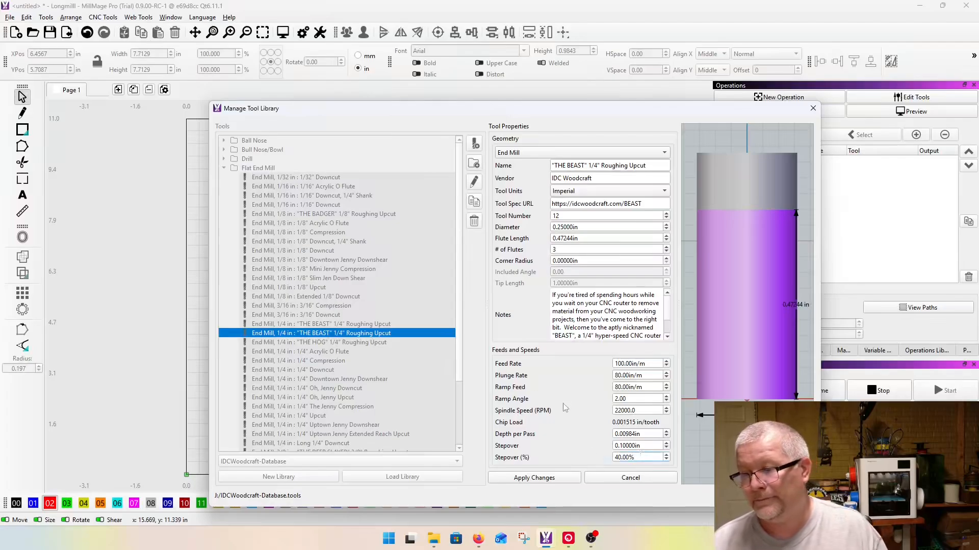
click(525, 479)
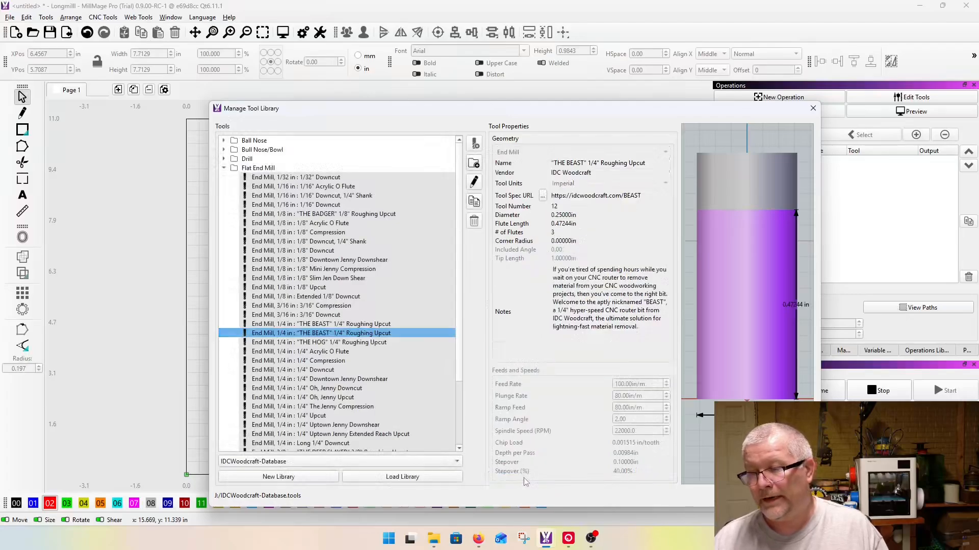
click(341, 334)
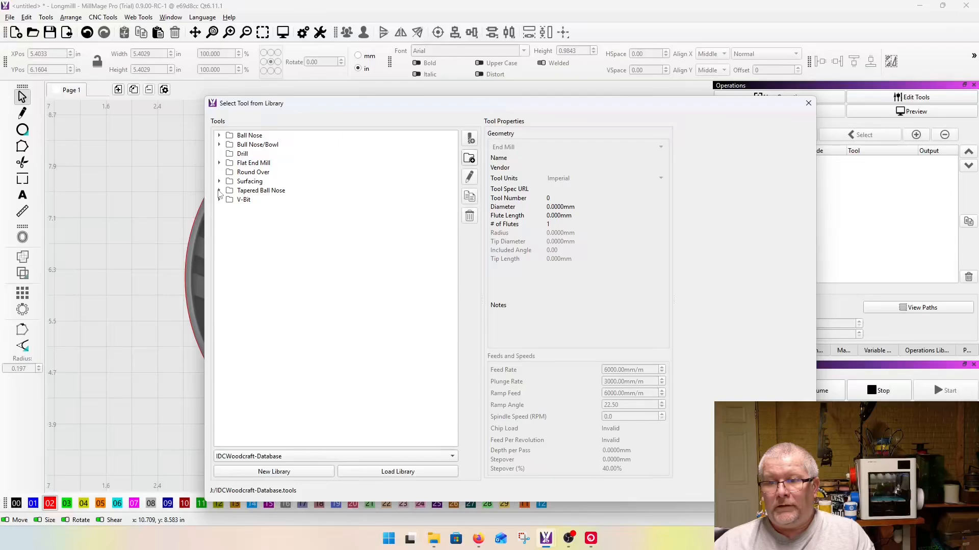
Step: Choose the 1/4" Fine Detail Tapered Ball Nose bit as the tool for the 3D Relief Finishing operation
click(219, 191)
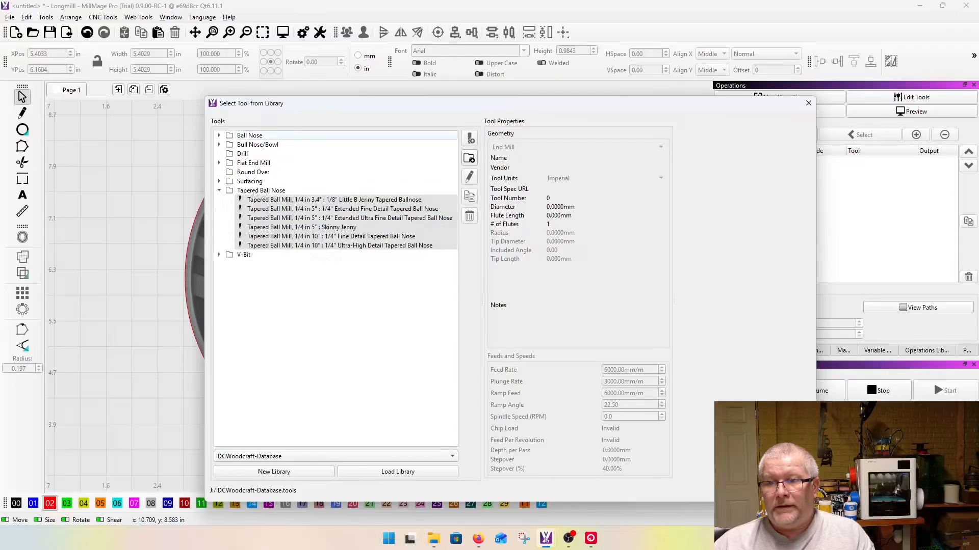
click(343, 239)
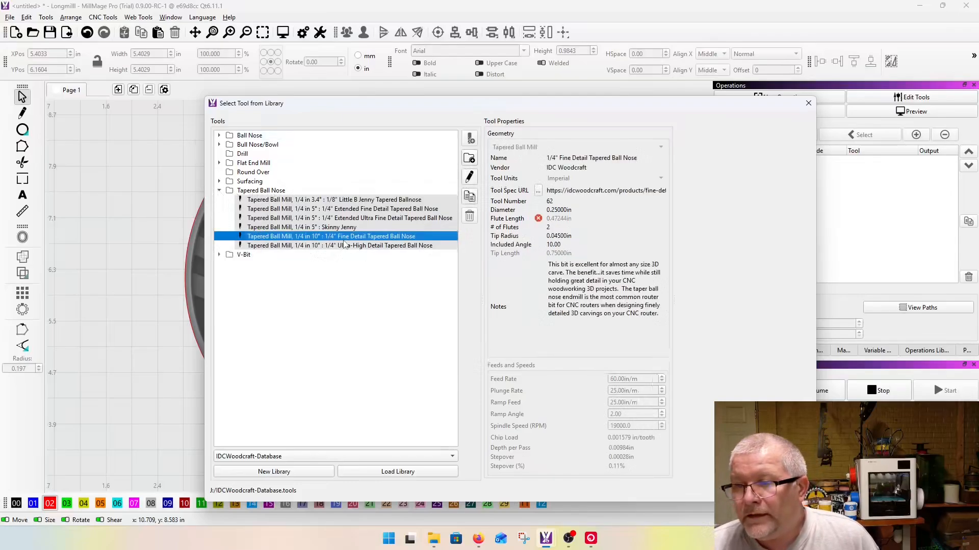
double_click(388, 238)
Step: Set the 3D Relief Finishing operation's final depth to 0.125 in and stepover to 8%, and accept the operation
drag(424, 312, 292, 306)
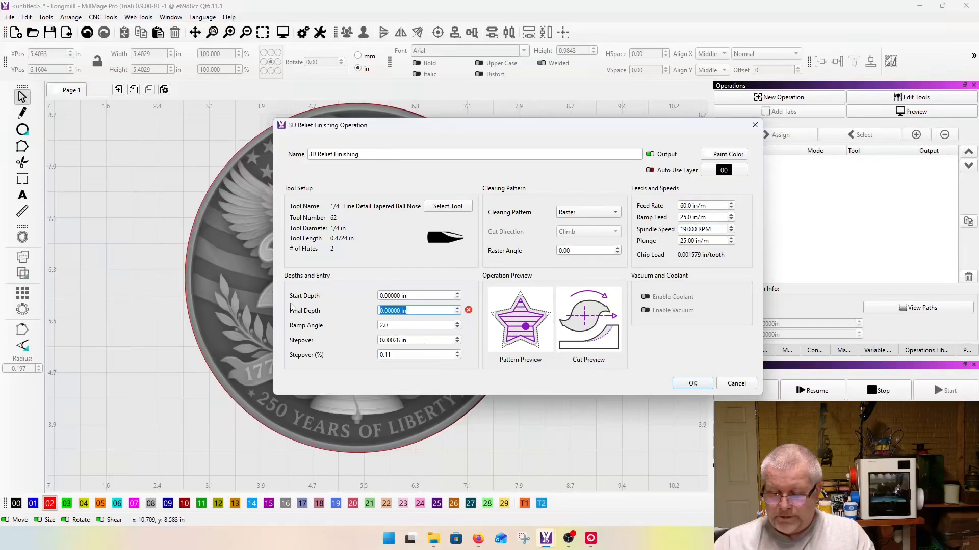
text(.125)
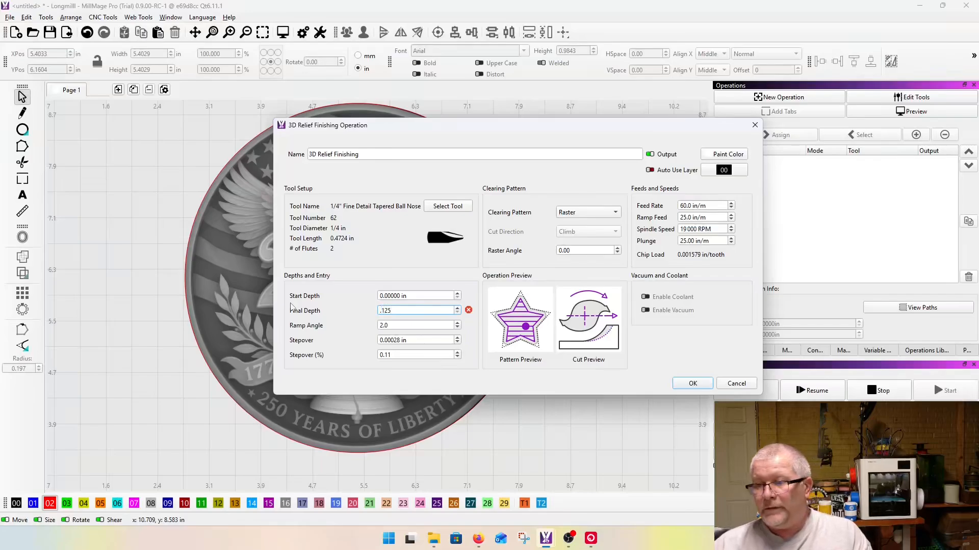
drag(402, 355, 338, 346)
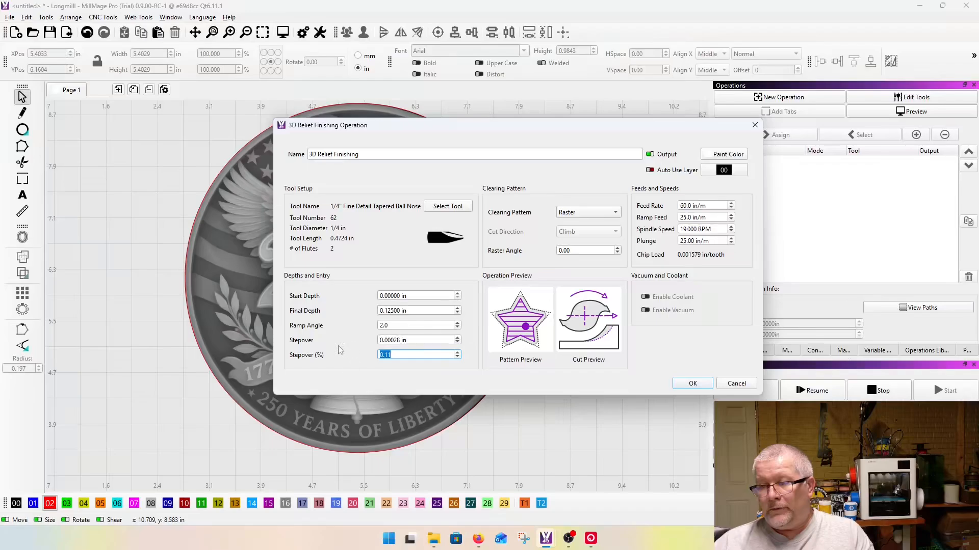
text(8)
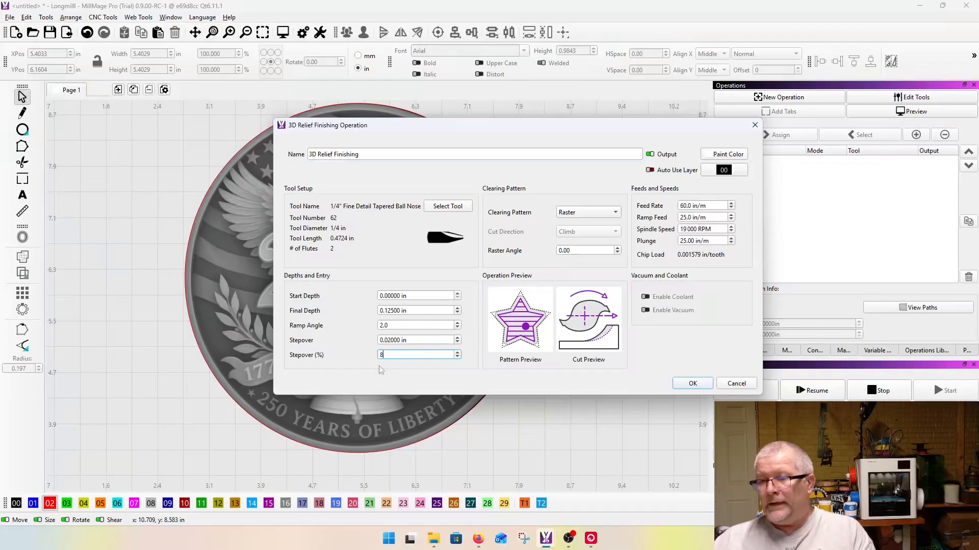
click(413, 340)
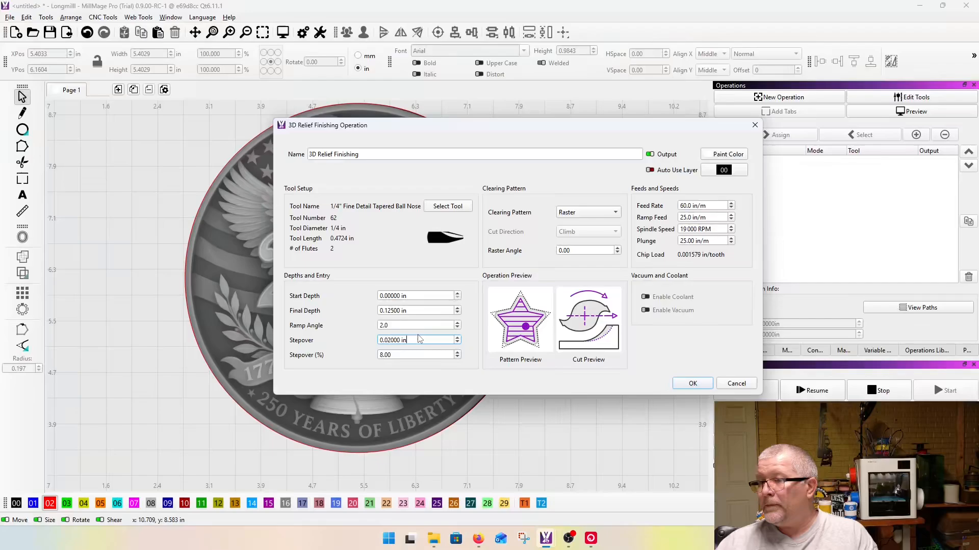
drag(393, 355, 352, 356)
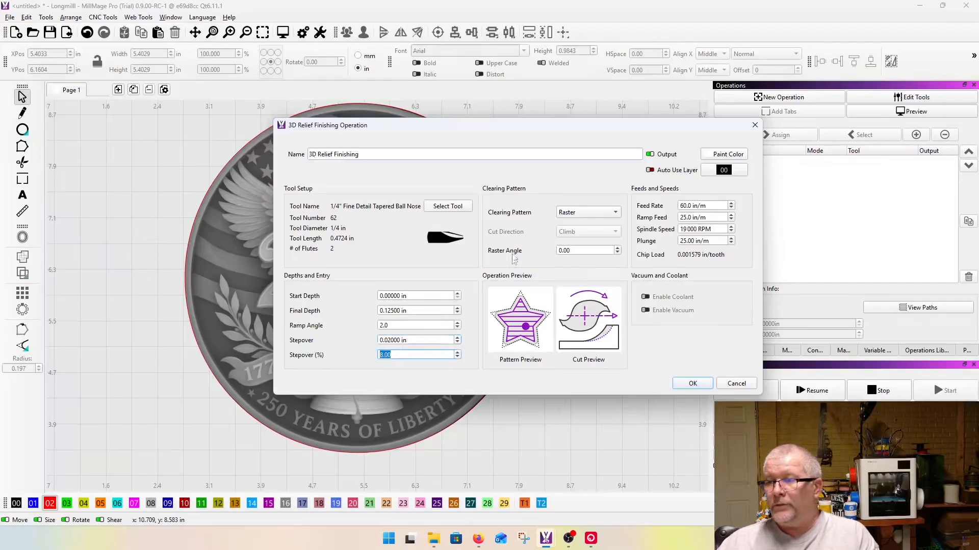
key(Return)
Step: Preview the 3D relief finishing cut of the coin image and examine the simulated carving from several angles
scroll(652, 266, down, 3)
drag(279, 151, 618, 423)
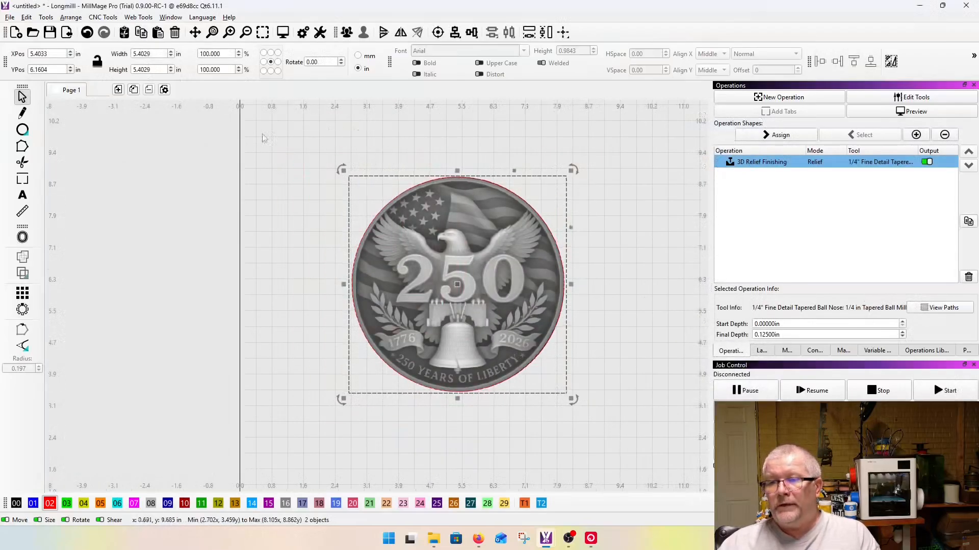
click(283, 32)
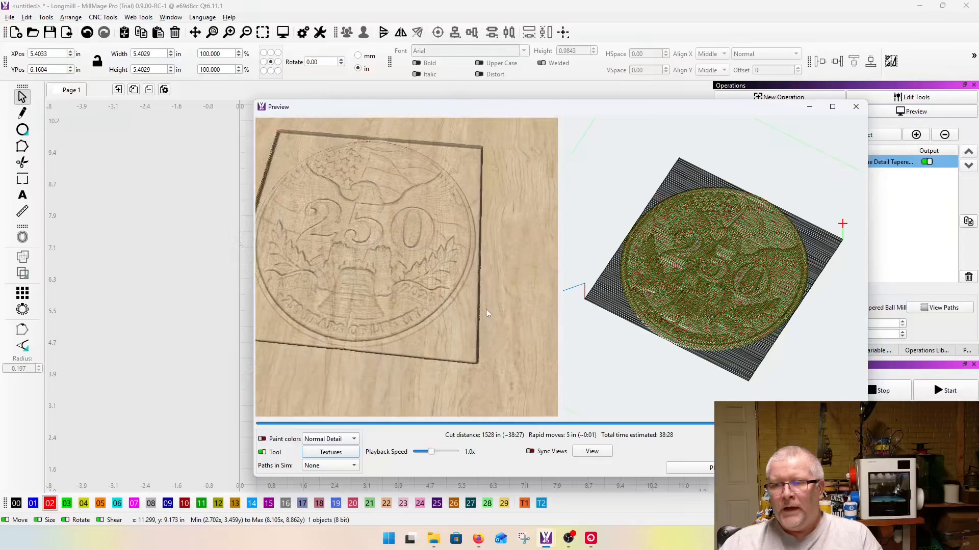
scroll(485, 310, down, 2)
drag(373, 305, 378, 345)
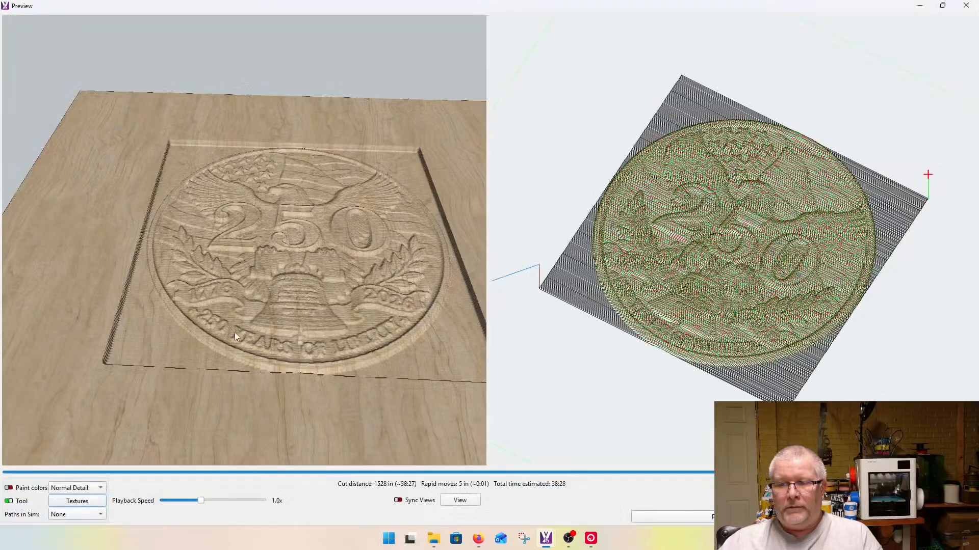
drag(234, 332, 202, 332)
scroll(202, 332, up, 4)
scroll(202, 332, down, 1)
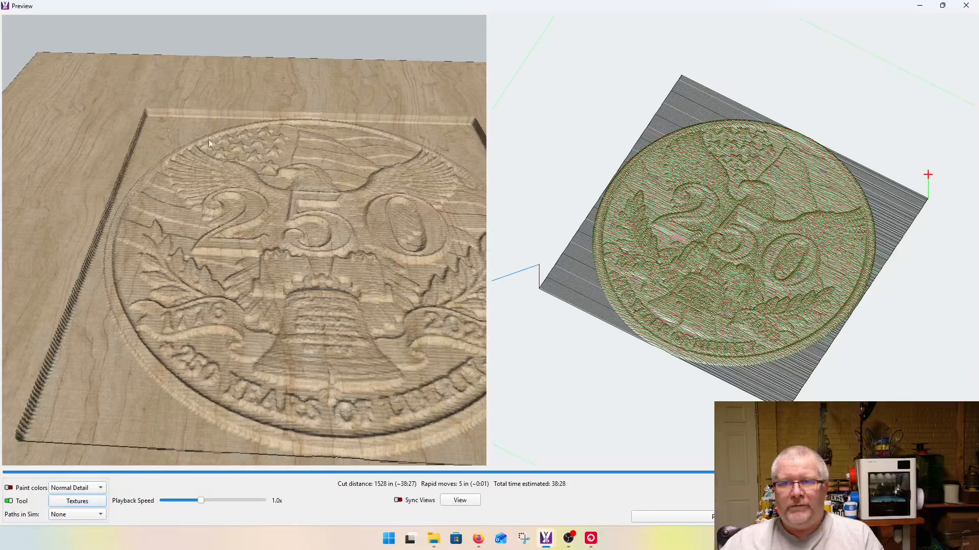
drag(237, 201, 296, 72)
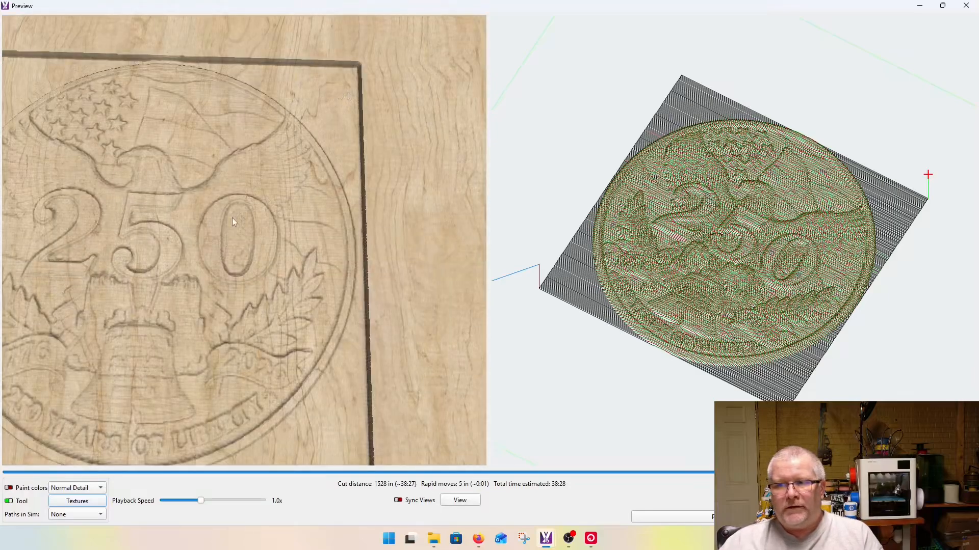
drag(232, 219, 303, 145)
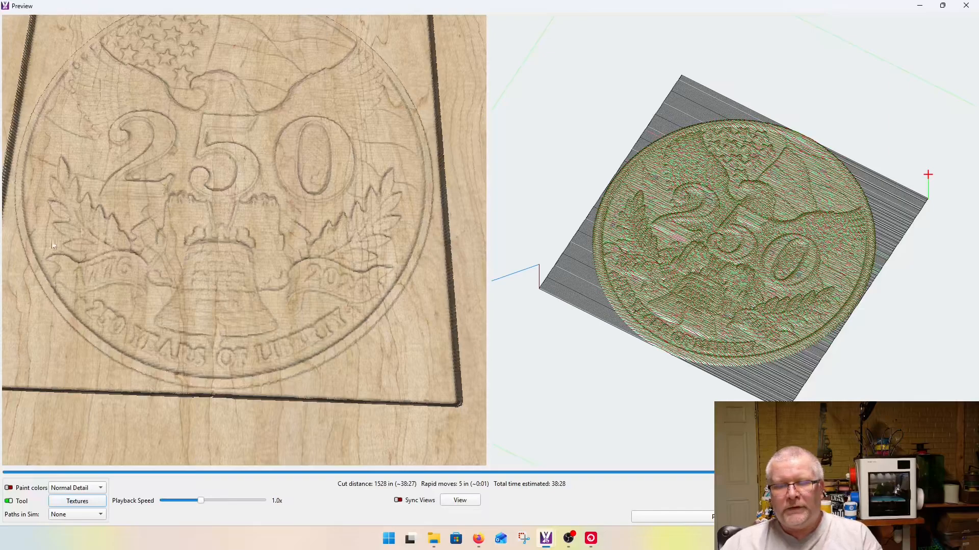
key(Escape)
click(46, 17)
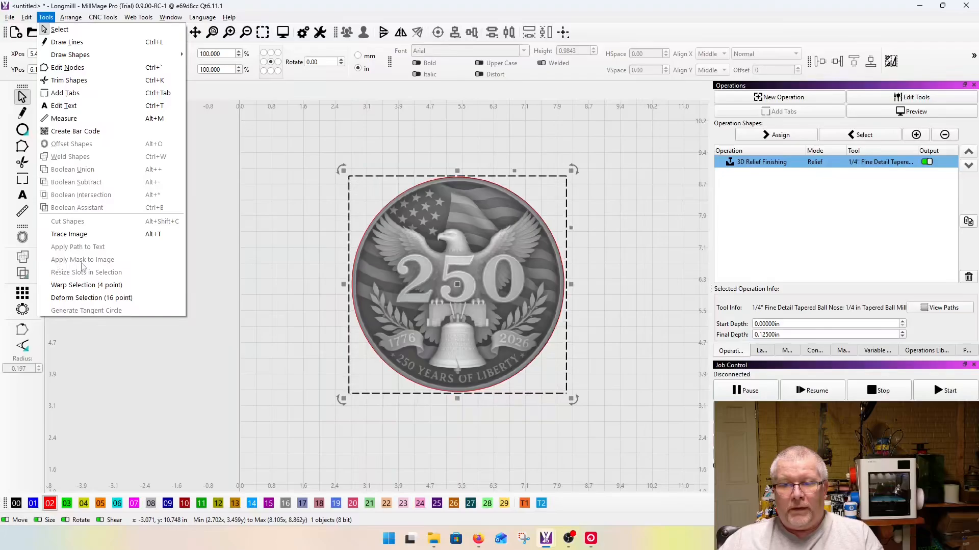
click(331, 263)
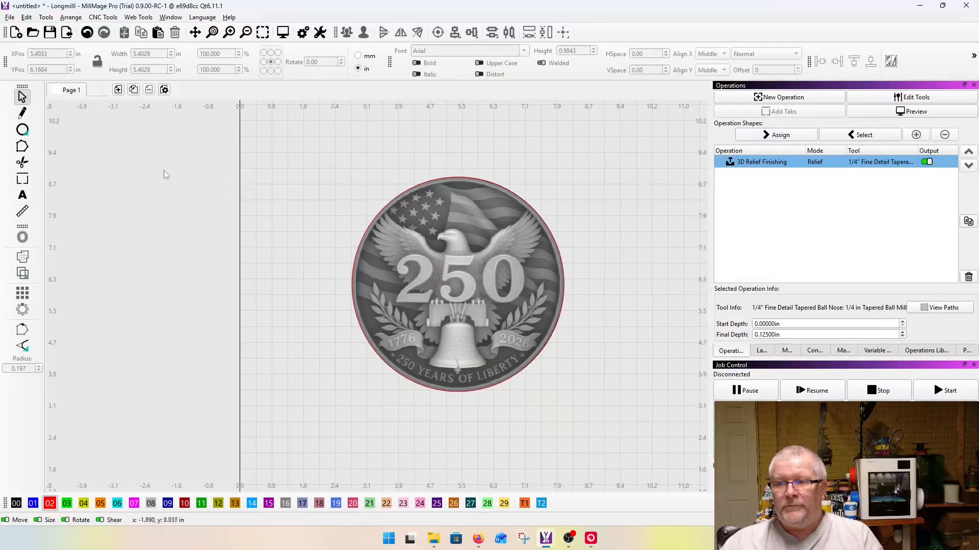
Step: Select the coin image together with its outline circle and assign both to the 3D Relief Finishing operation
scroll(195, 192, down, 3)
drag(178, 159, 494, 400)
click(782, 136)
Step: Check the circle along the coin's edge and preview the relief again with both the image and circle assigned
scroll(333, 223, up, 6)
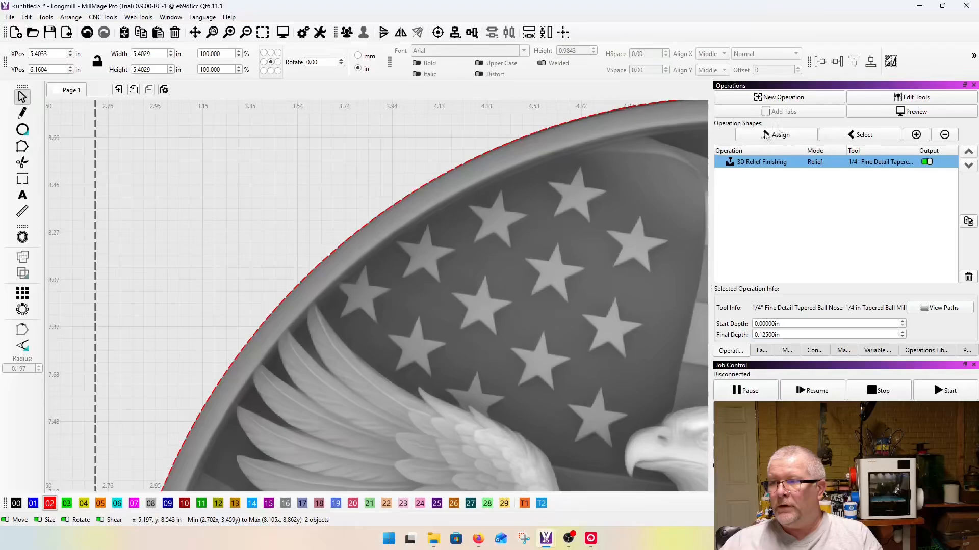
scroll(245, 272, down, 6)
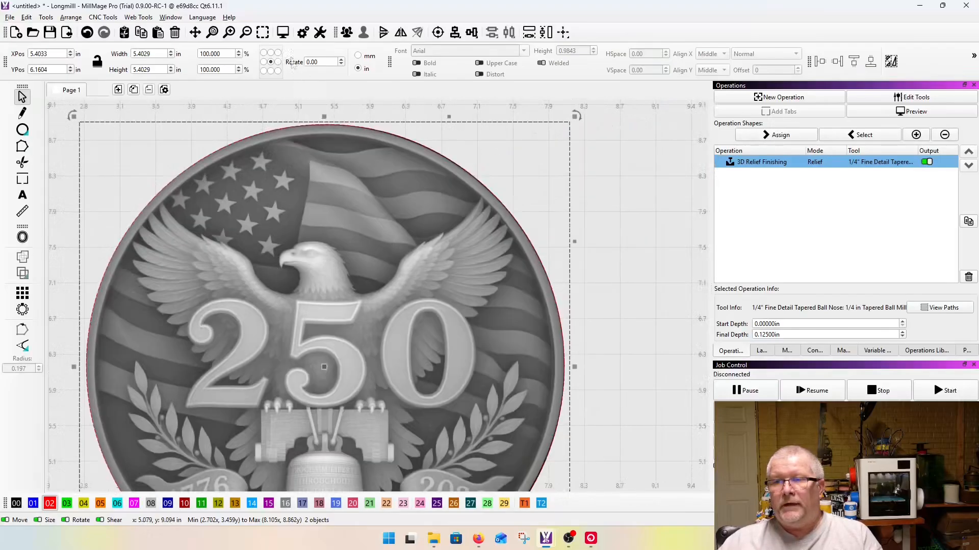
click(282, 32)
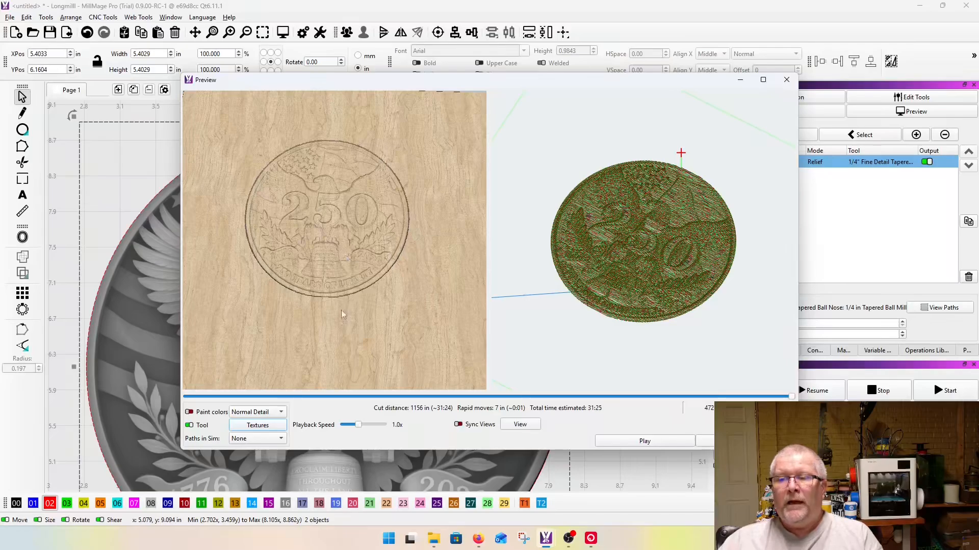
drag(342, 313, 191, 204)
scroll(411, 221, up, 4)
drag(411, 222, 342, 325)
scroll(342, 326, down, 5)
key(Escape)
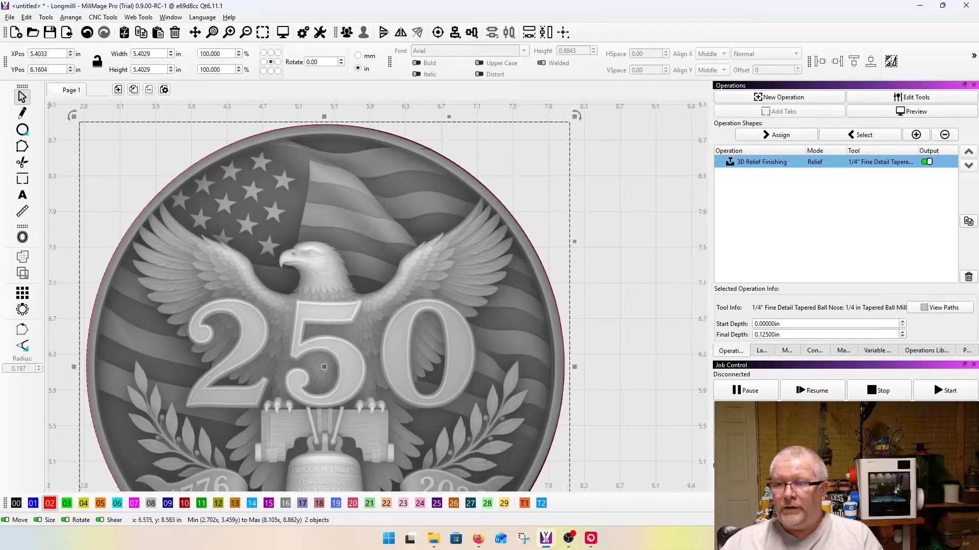
scroll(598, 187, down, 4)
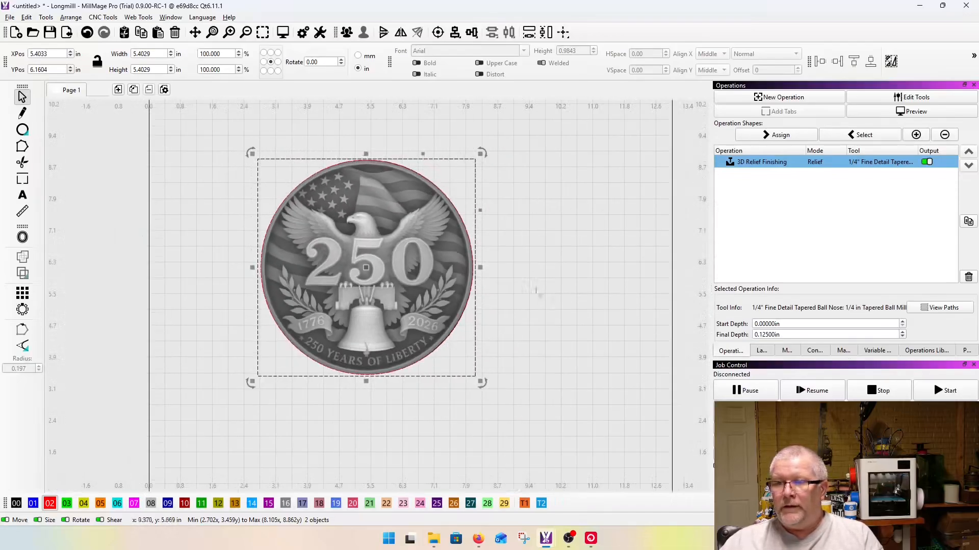
Step: Draw a rectangle across the 250 numerals on the coin, about 6.54 in wide by 1.81 in high
click(514, 289)
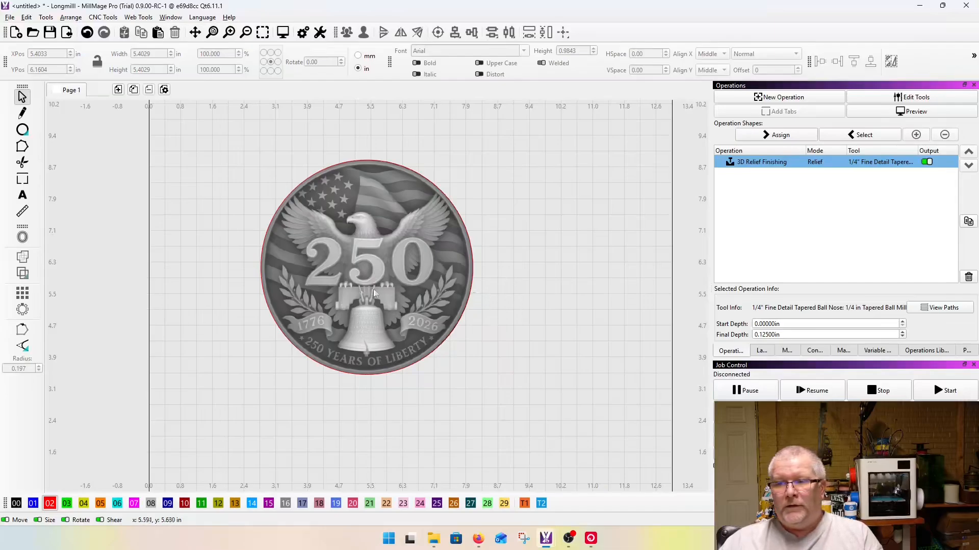
click(22, 132)
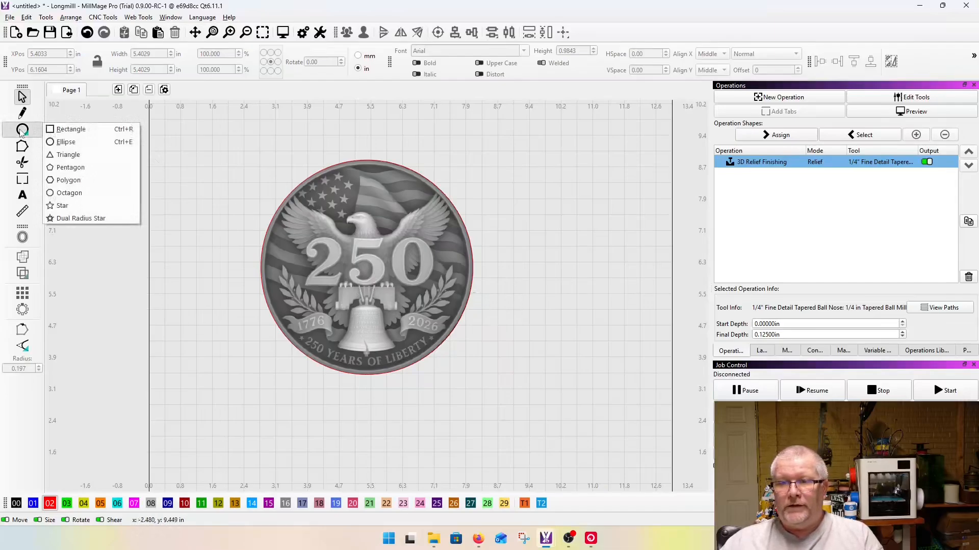
click(69, 129)
mouse_move(245, 219)
mouse_down()
mouse_move(494, 280)
mouse_move(509, 292)
mouse_up()
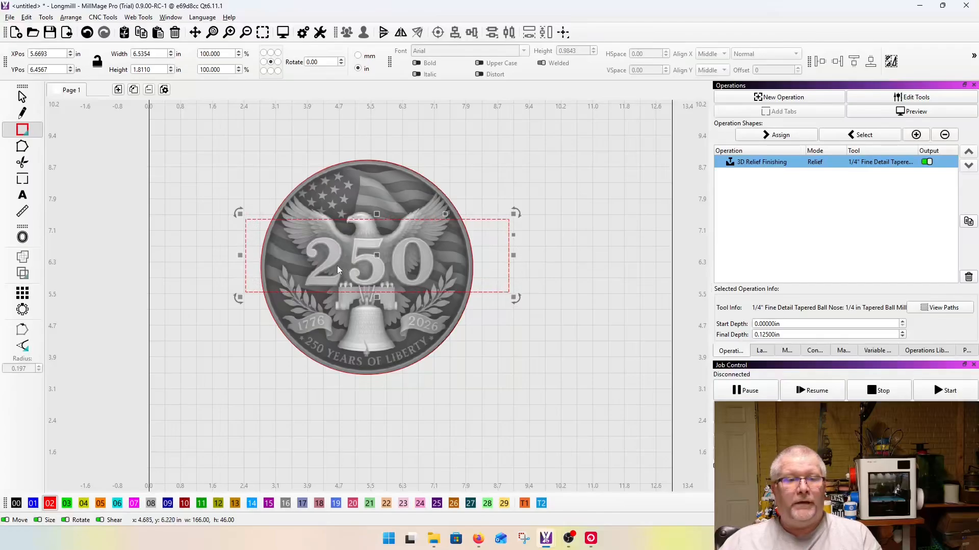
scroll(332, 258, up, 3)
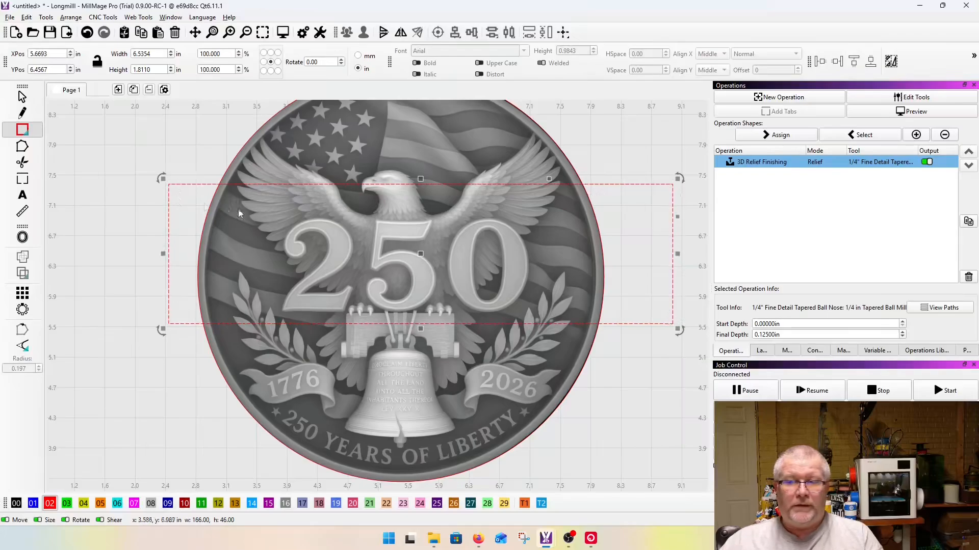
Step: Convert the rectangle to a path and shrink it to frame the 250 numerals, about 3.26 by 1.32 in
click(21, 97)
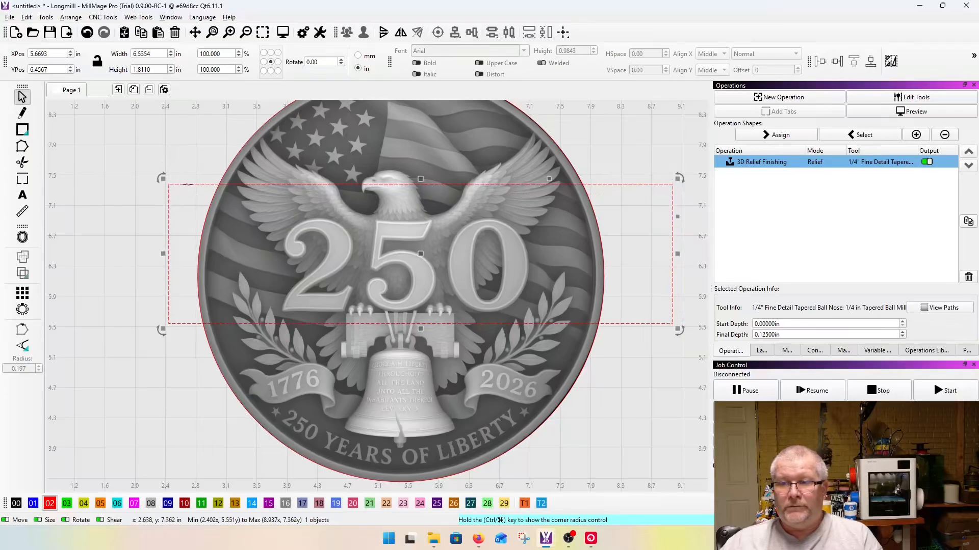
right_click(189, 185)
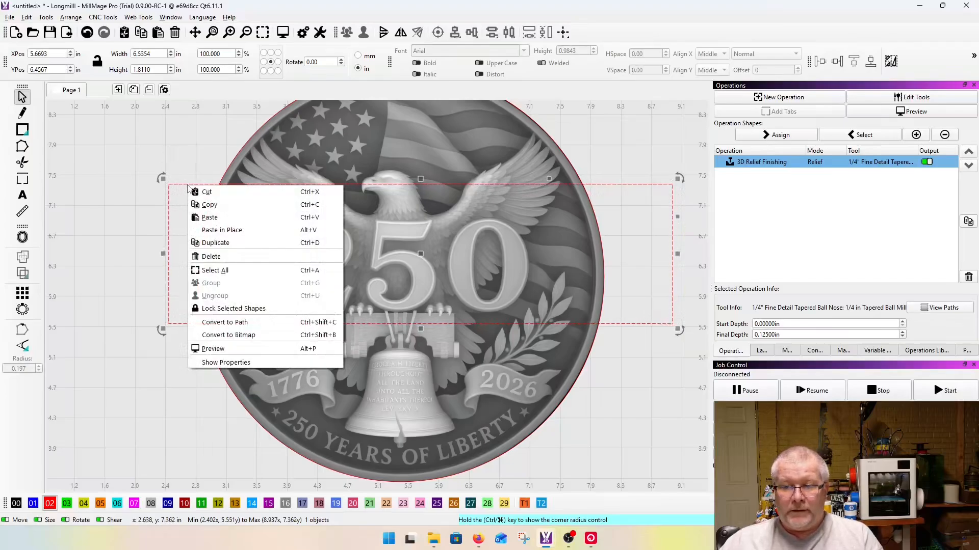
click(228, 335)
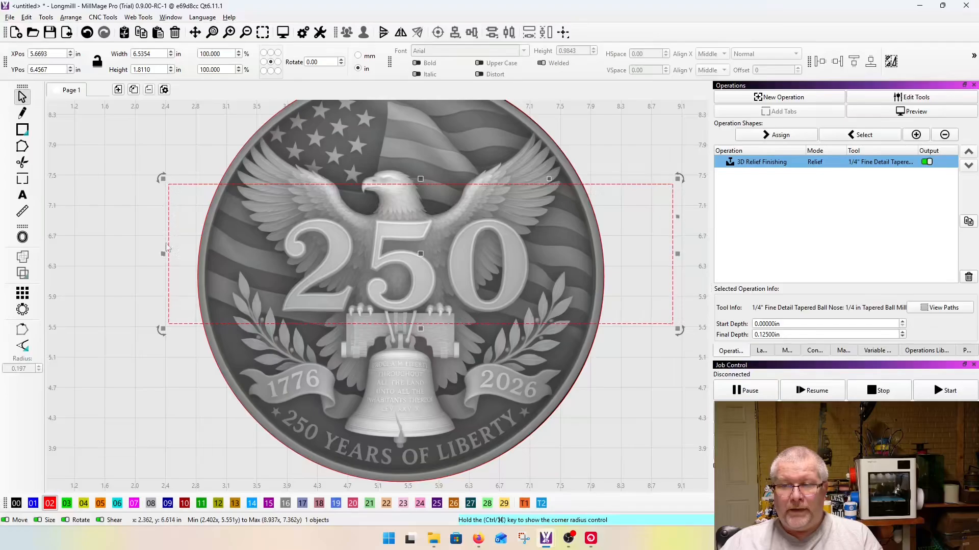
drag(164, 253, 280, 271)
middle_drag(387, 276, 336, 277)
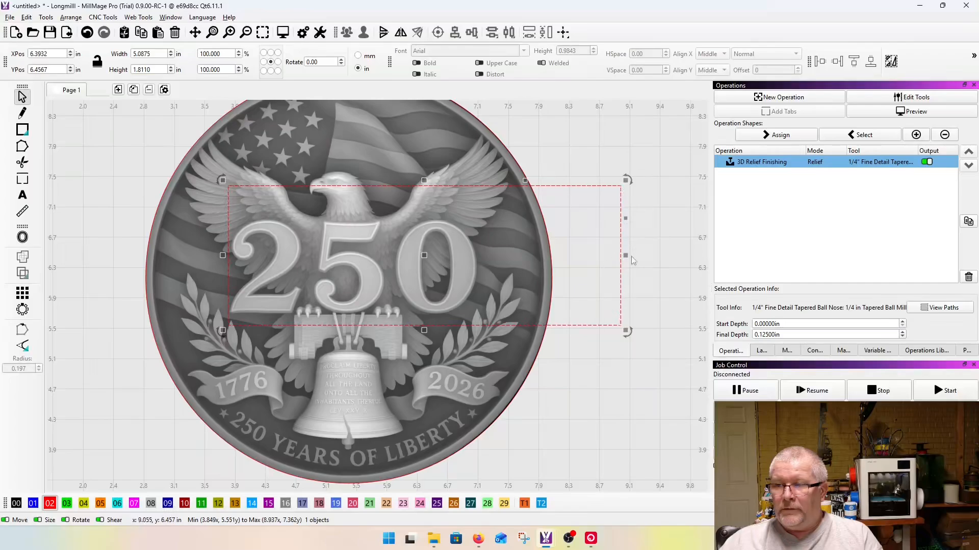
drag(625, 256, 486, 264)
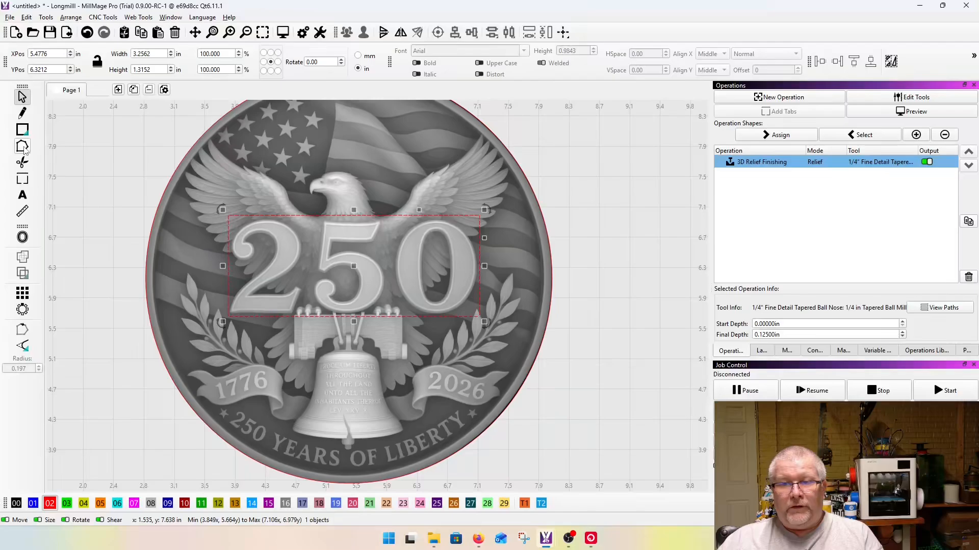
Step: Edit the rectangle's nodes and convert its four corners to smooth nodes
click(22, 146)
scroll(295, 240, up, 1)
middle_drag(294, 240, 354, 289)
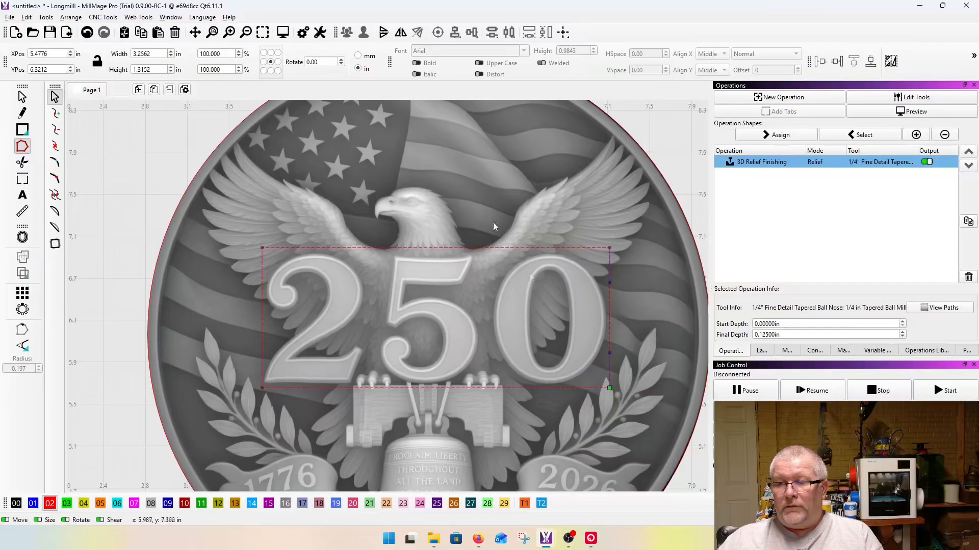
scroll(262, 265, up, 3)
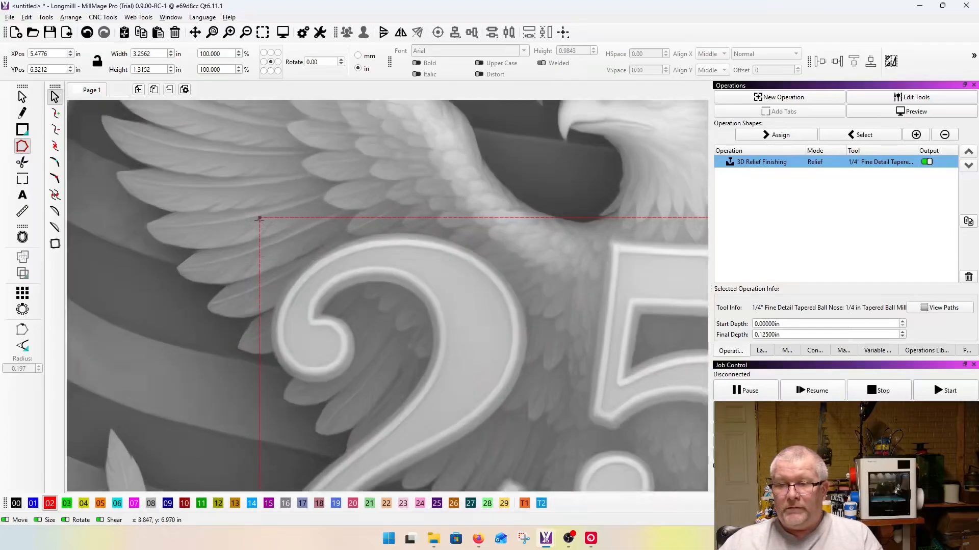
key(s)
scroll(218, 239, down, 3)
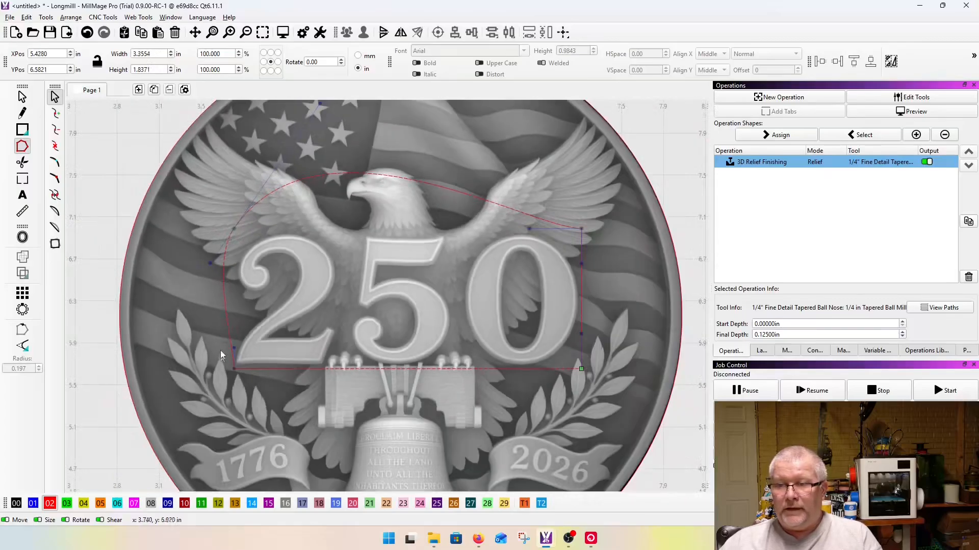
scroll(274, 389, up, 3)
key(s)
scroll(196, 370, down, 3)
scroll(498, 390, up, 3)
key(s)
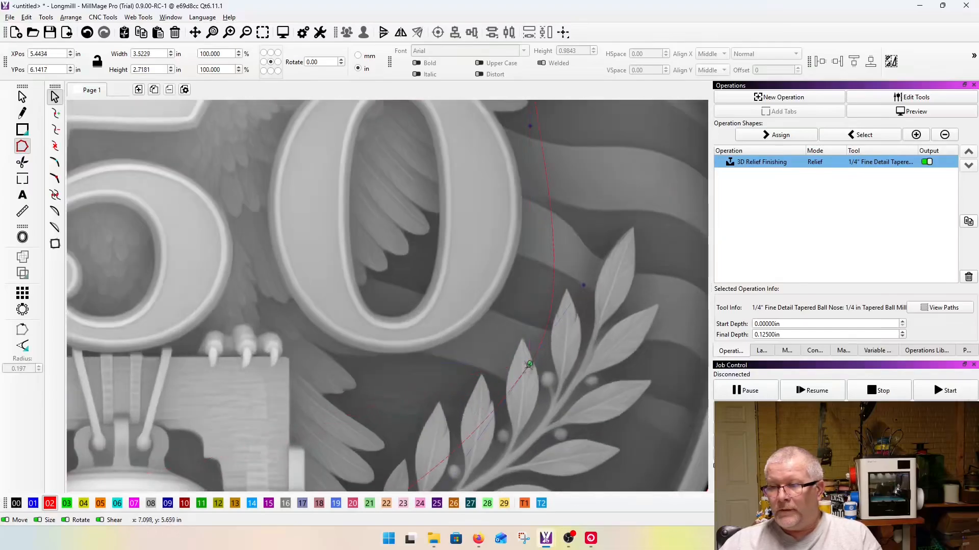
scroll(529, 364, down, 3)
scroll(518, 241, up, 3)
key(s)
scroll(564, 326, down, 3)
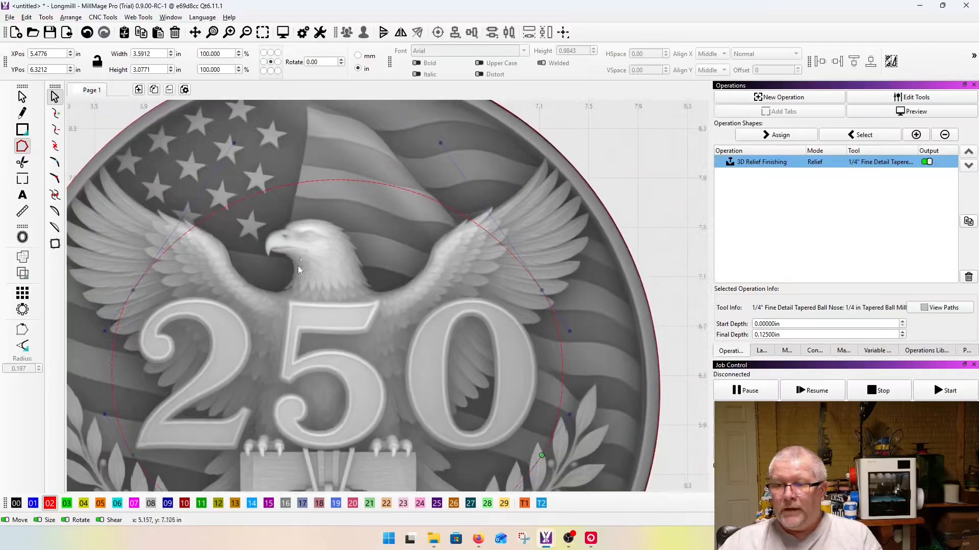
scroll(298, 274, down, 3)
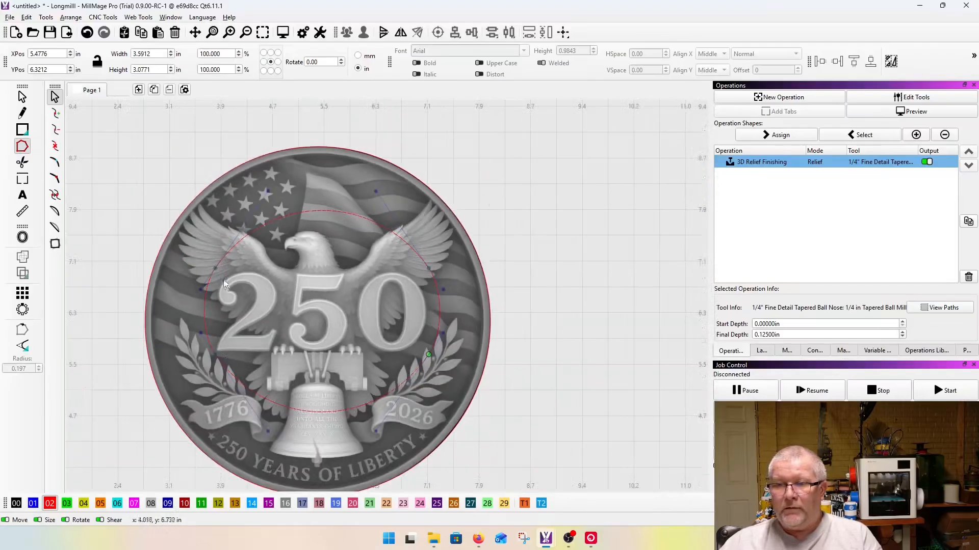
Step: Move the outline's two upper nodes inward, toward the upper edge of the 2 and just above the 0
scroll(213, 264, up, 5)
scroll(214, 277, down, 3)
drag(197, 302, 231, 292)
scroll(199, 284, up, 3)
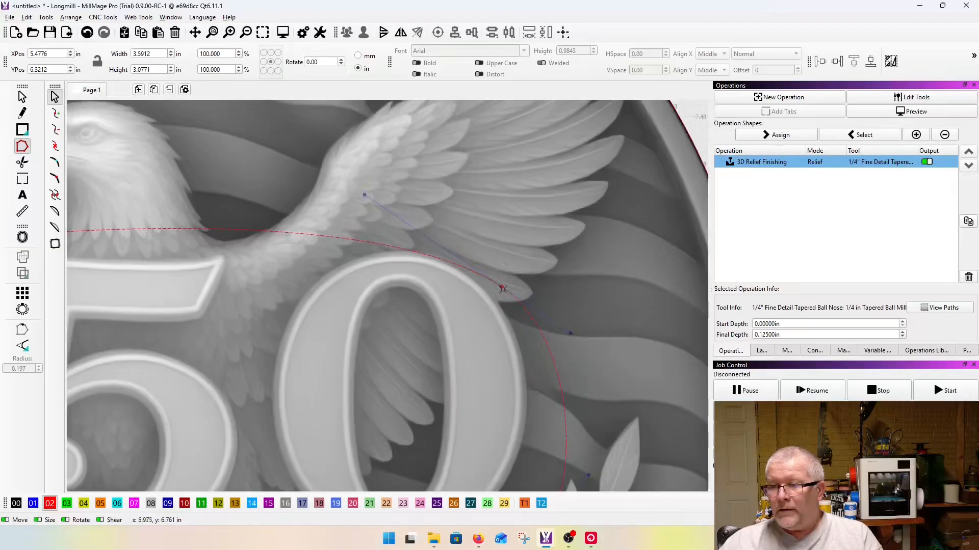
drag(501, 287, 418, 257)
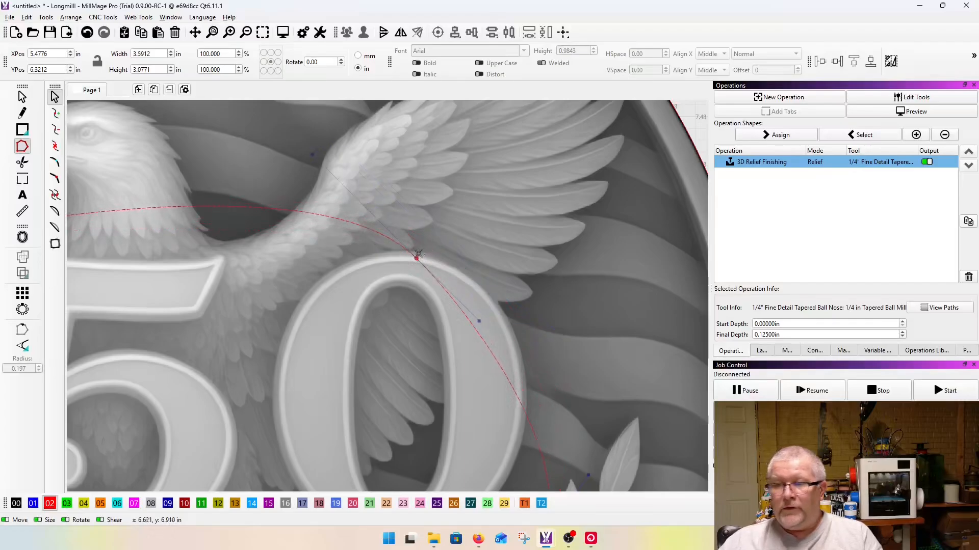
drag(417, 260, 418, 251)
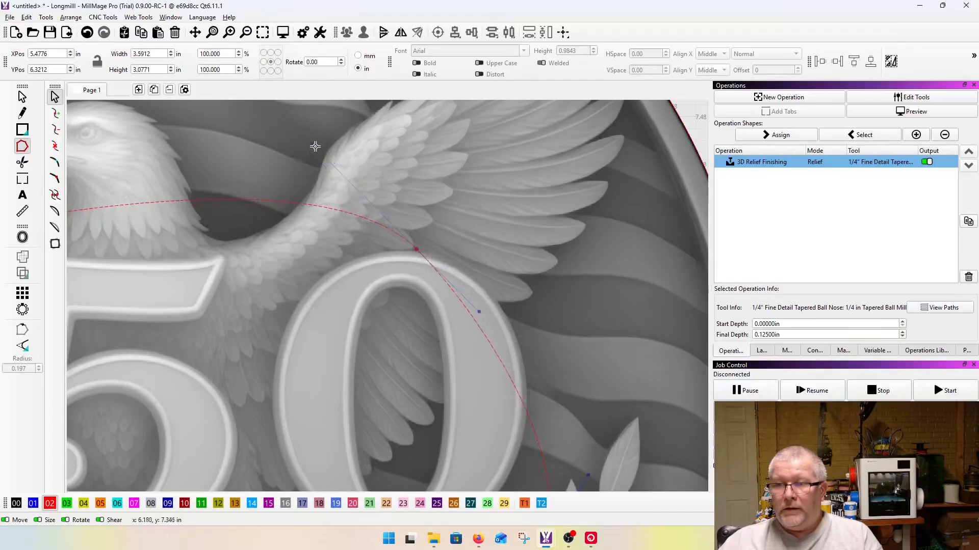
Step: Adjust the curve handles of the node above the 0 so the outline follows the numeral's upper right edge
drag(312, 146, 308, 172)
drag(482, 301, 218, 194)
scroll(491, 277, up, 4)
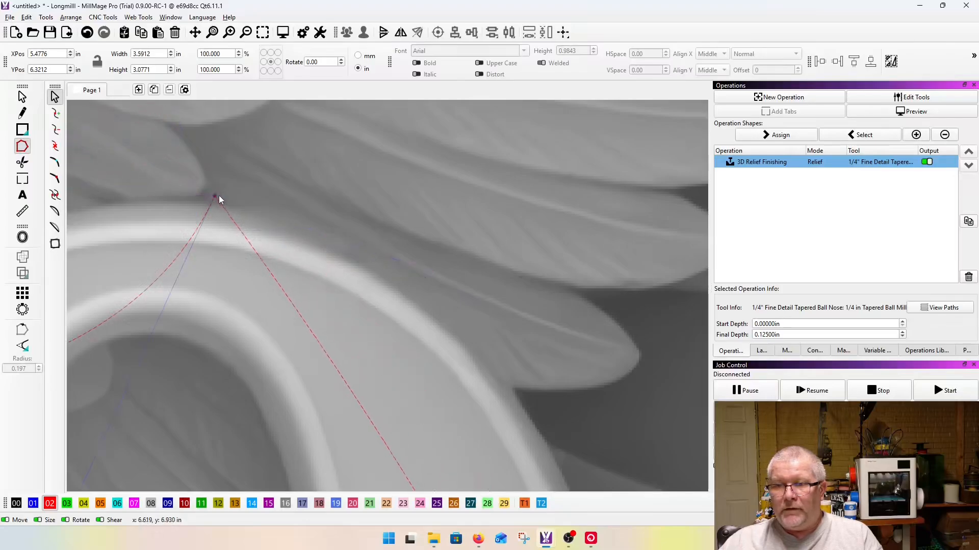
scroll(360, 265, down, 2)
drag(278, 365, 306, 147)
scroll(272, 211, up, 3)
drag(469, 206, 493, 174)
drag(498, 174, 559, 209)
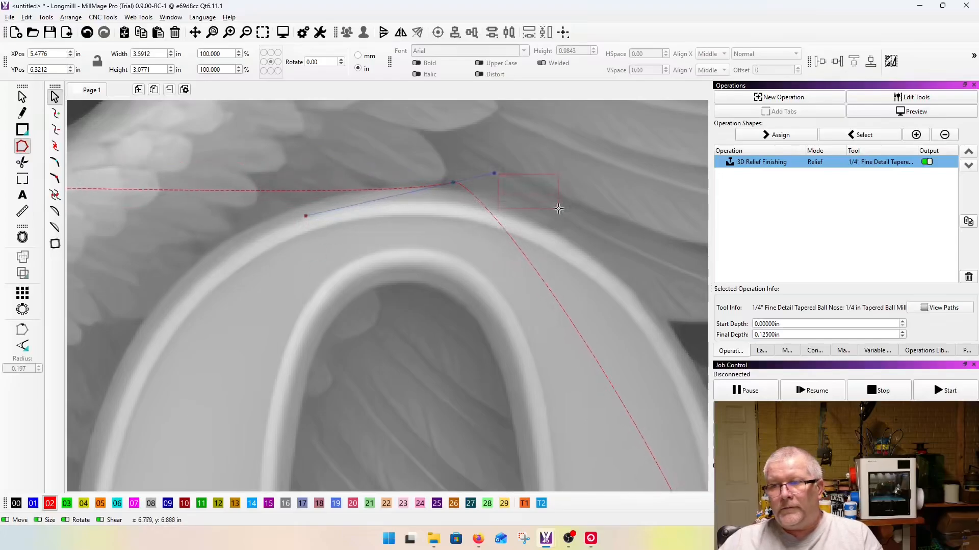
drag(494, 174, 525, 201)
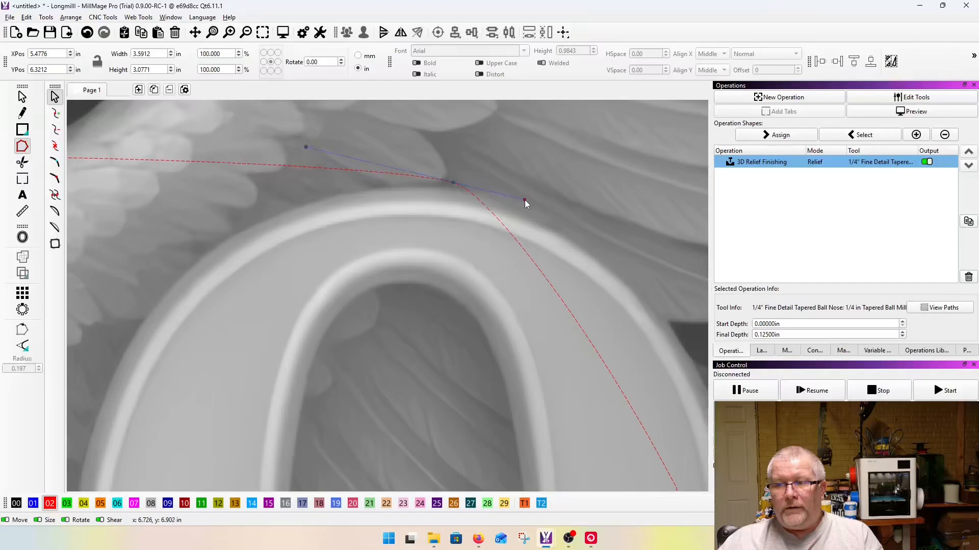
click(453, 182)
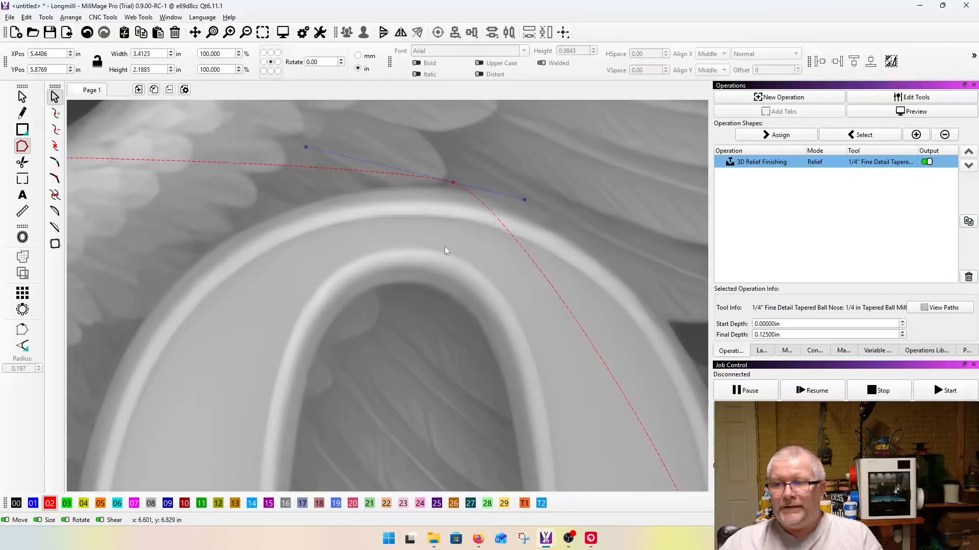
drag(528, 200, 588, 224)
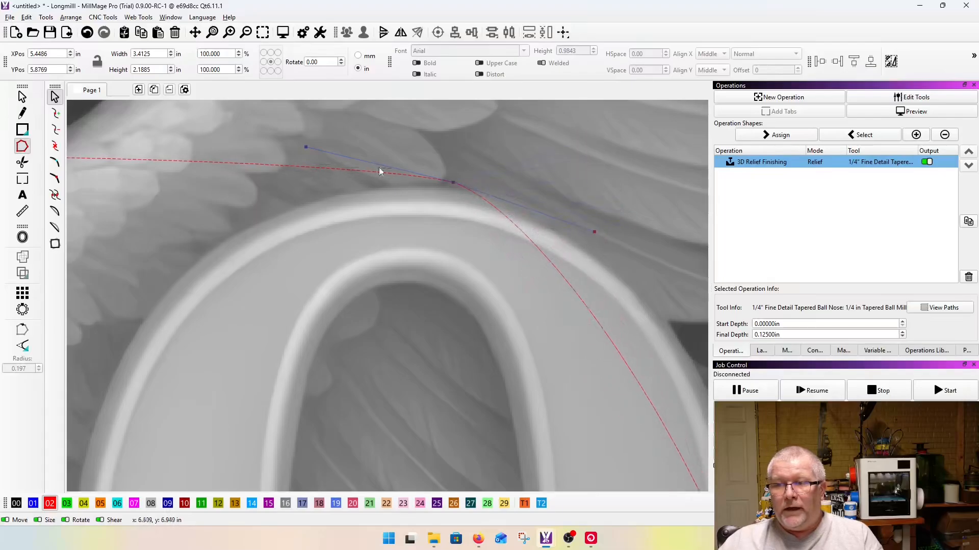
drag(301, 147, 293, 100)
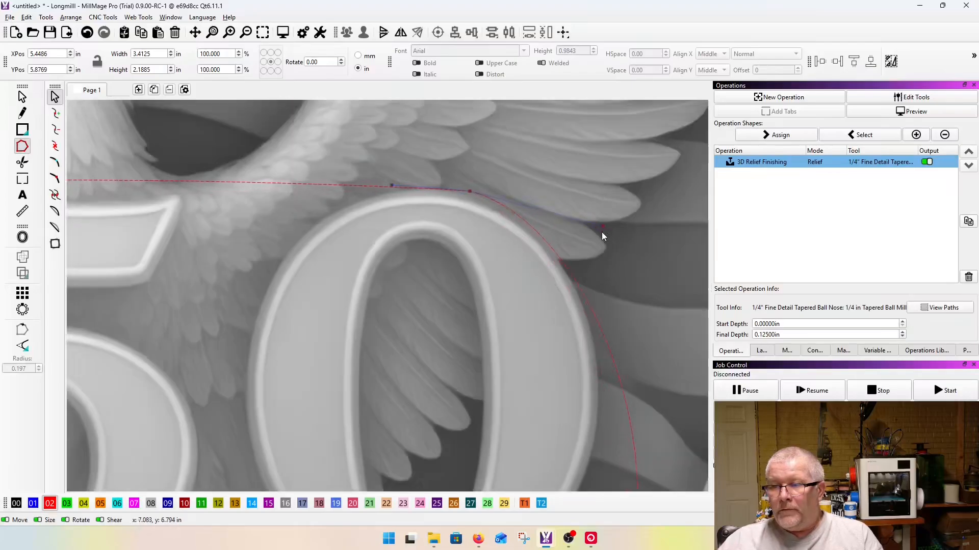
Step: Move the outline's upper node beside the 2 tight against the numeral's outer top curve
scroll(574, 212, down, 3)
scroll(312, 206, down, 3)
scroll(260, 232, up, 6)
drag(257, 221, 276, 207)
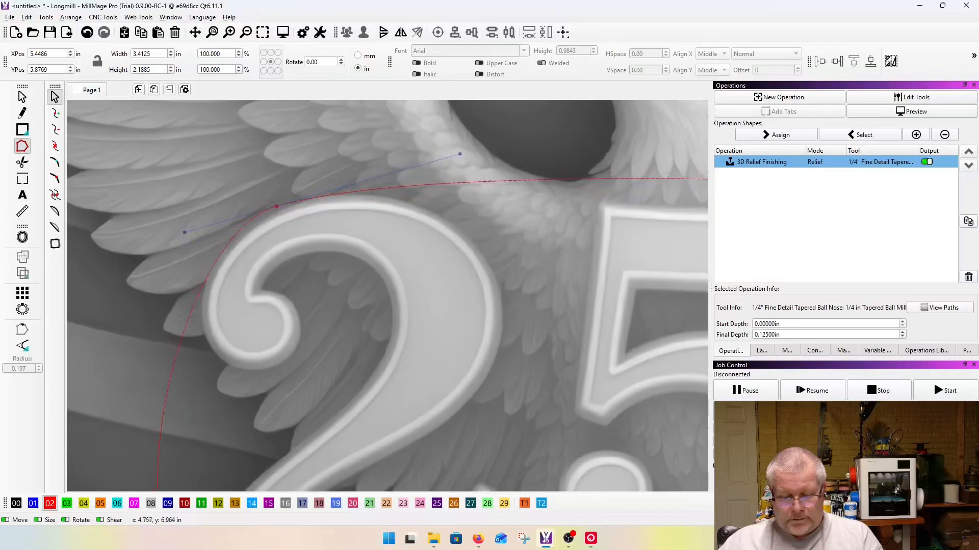
Step: Add a node on the outline between the 2 and the 5, pull it down into the gap, and adjust its handles
drag(503, 181, 547, 237)
drag(459, 243, 416, 199)
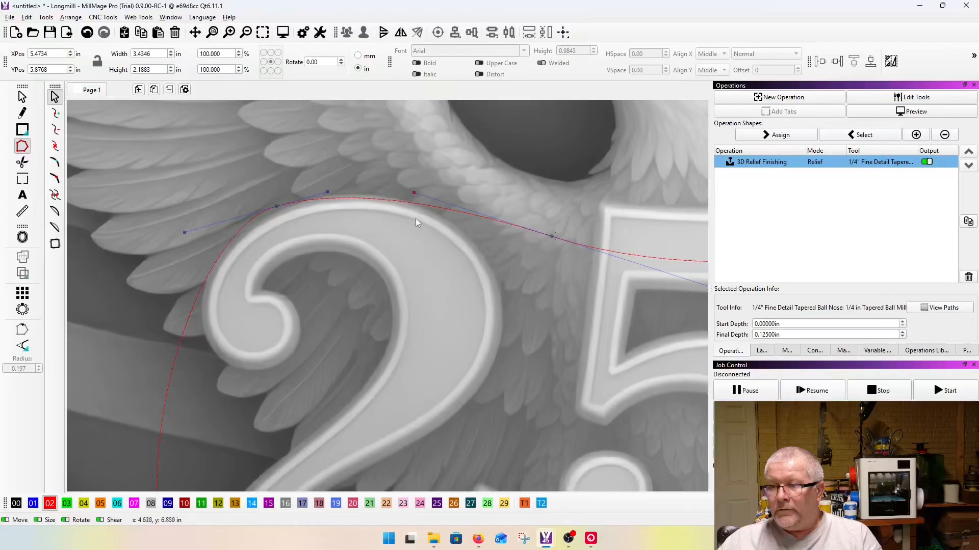
scroll(481, 245, down, 3)
drag(643, 293, 535, 250)
scroll(497, 262, up, 3)
scroll(497, 262, up, 2)
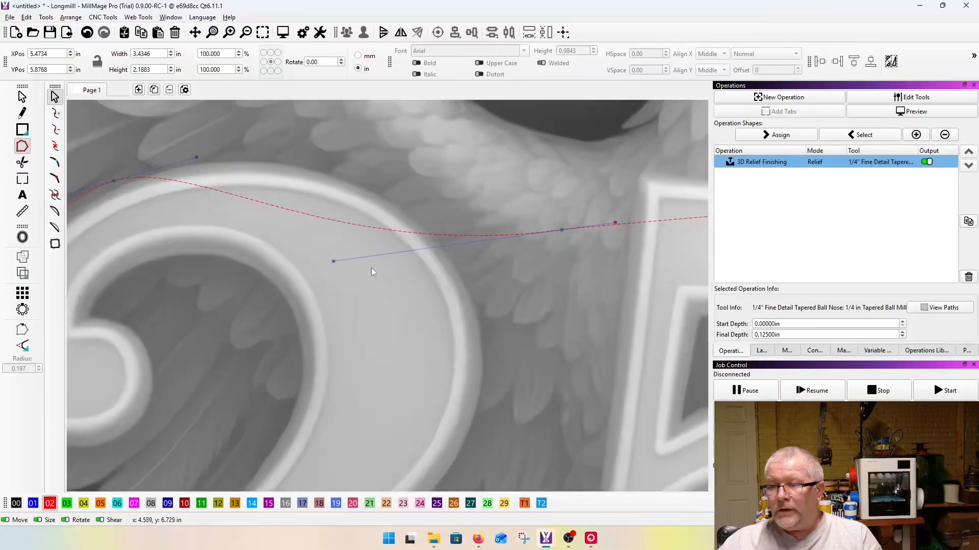
Step: Reposition the node between the 2 and the 5 and bend its handles so the outline arches over the 2
drag(327, 262, 365, 189)
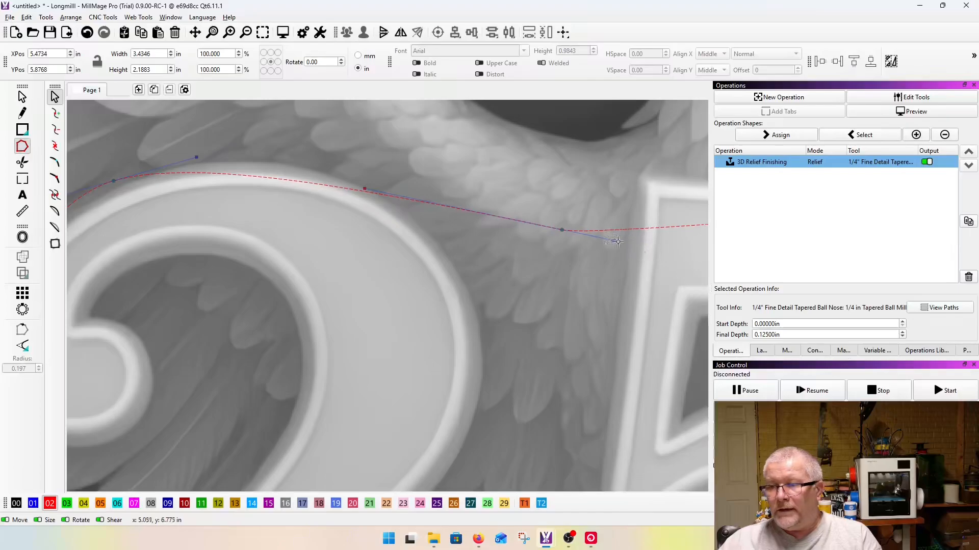
scroll(608, 244, up, 5)
drag(628, 242, 484, 207)
scroll(549, 246, down, 6)
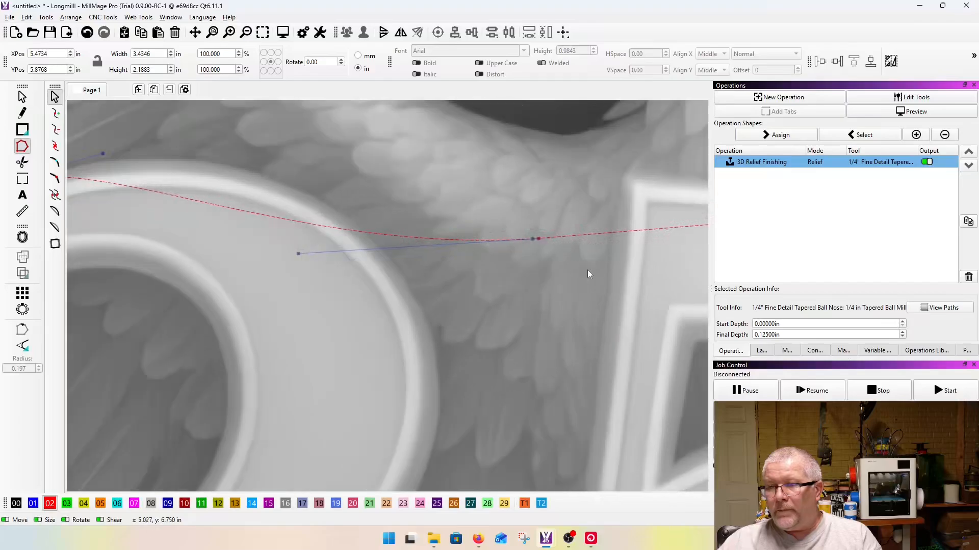
drag(298, 254, 220, 131)
drag(533, 239, 498, 242)
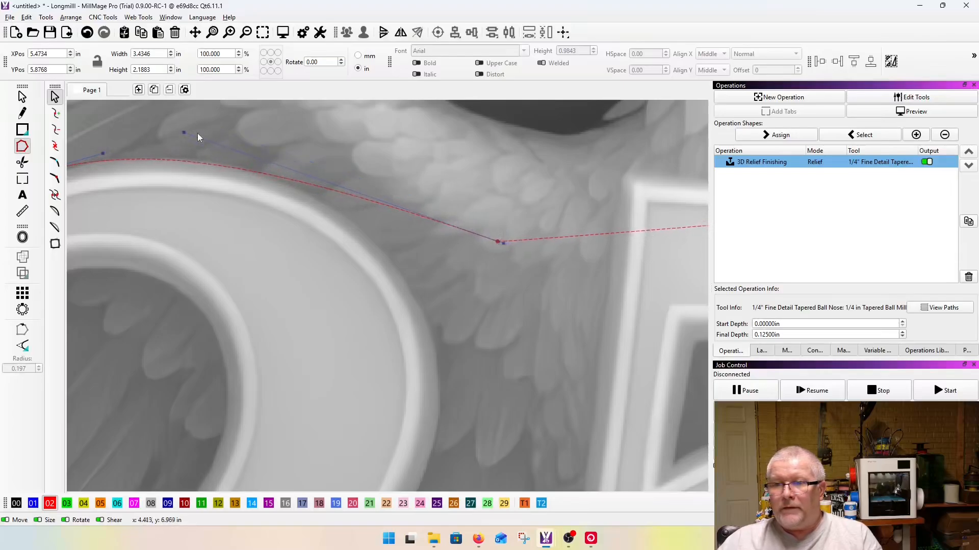
drag(182, 132, 188, 120)
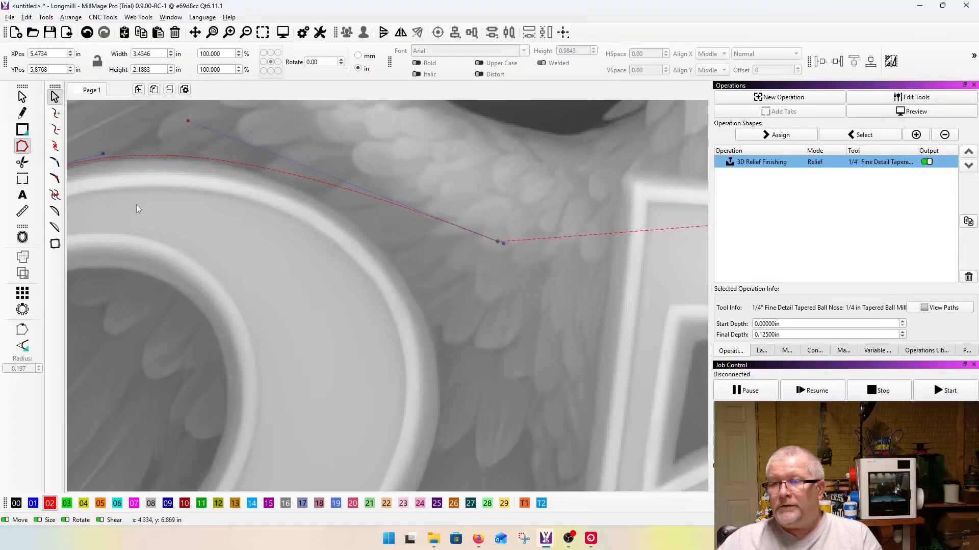
Step: Add a node just above the upper left corner of the 5 and straighten the outline running up to it
scroll(139, 203, down, 3)
scroll(376, 192, up, 3)
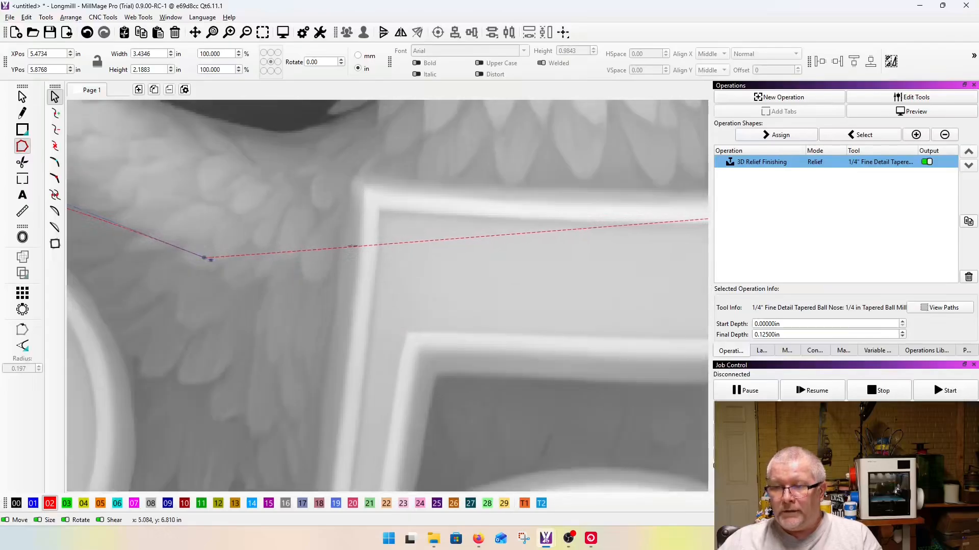
drag(351, 248, 392, 170)
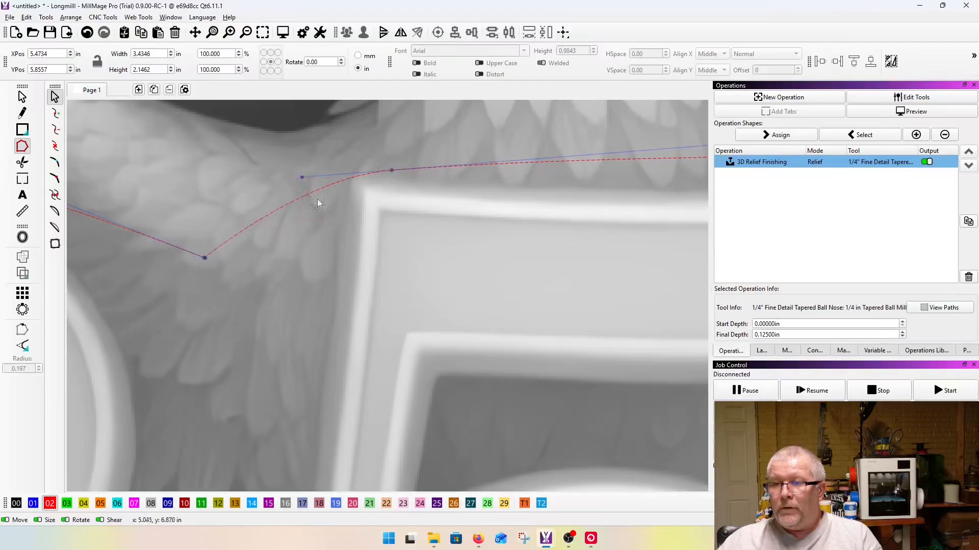
drag(299, 177, 299, 220)
drag(390, 171, 356, 174)
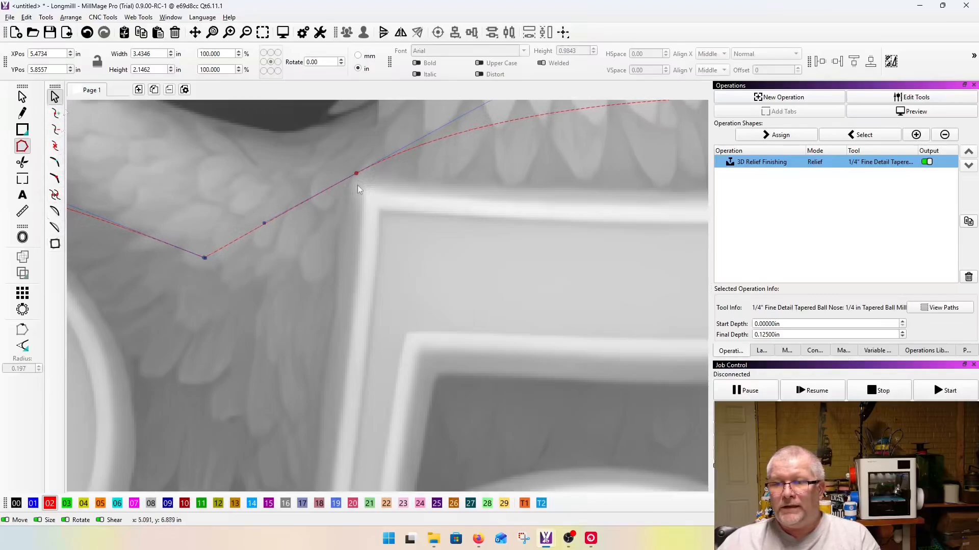
scroll(232, 232, down, 3)
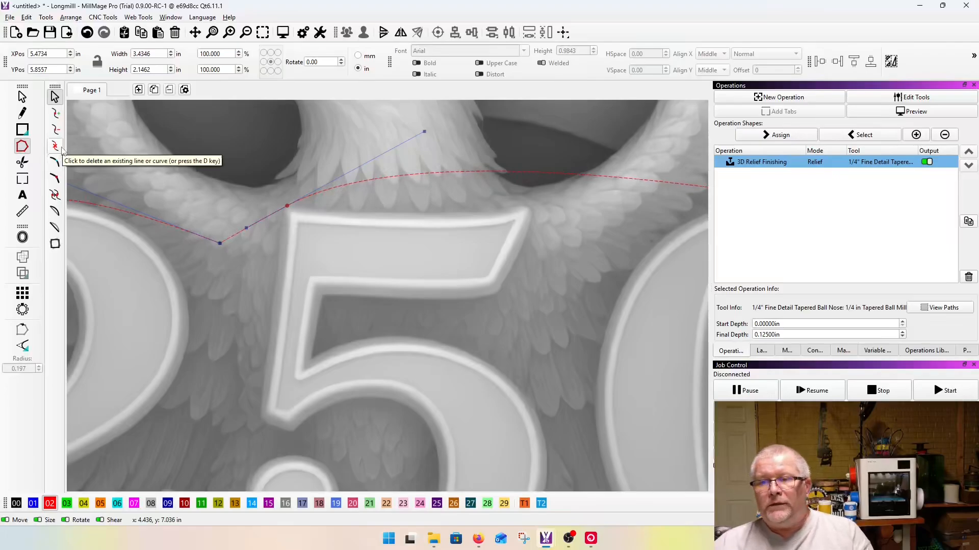
Step: Shorten the outgoing handle of the node at the 5's upper left corner so the outline flattens over the numeral
scroll(344, 224, down, 2)
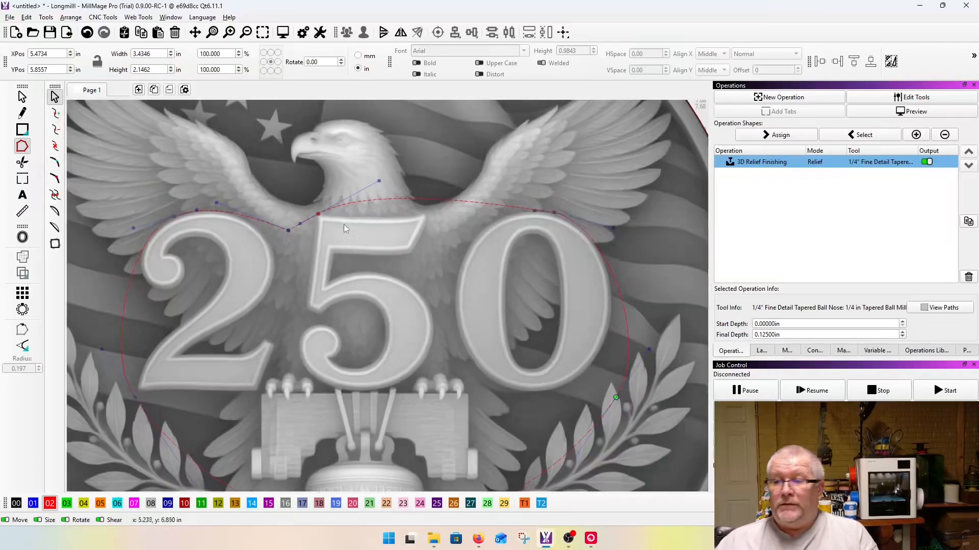
scroll(370, 218, up, 3)
drag(403, 119, 228, 205)
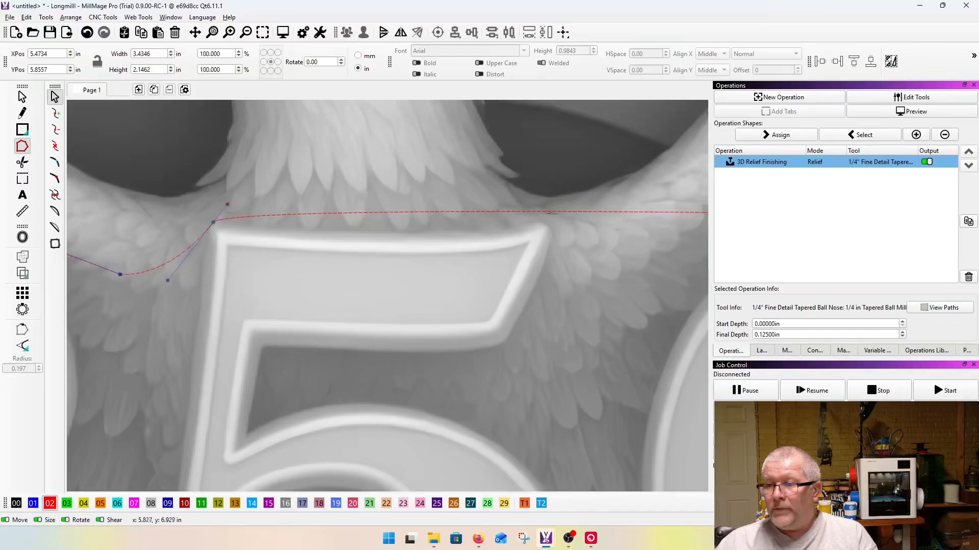
Step: Add a node just above the upper right tip of the 5 and bend its handle so the outline follows the numeral's top edge
scroll(545, 211, up, 3)
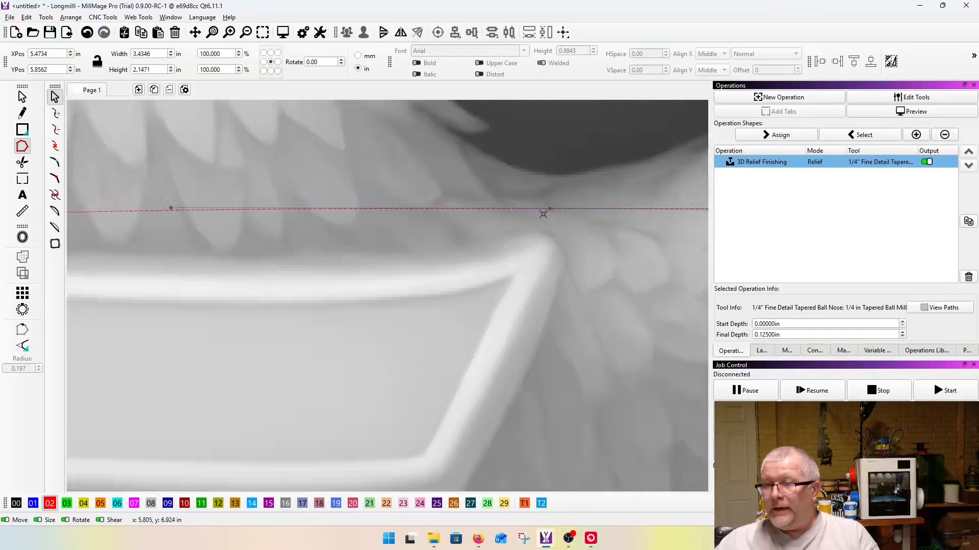
drag(549, 209, 535, 233)
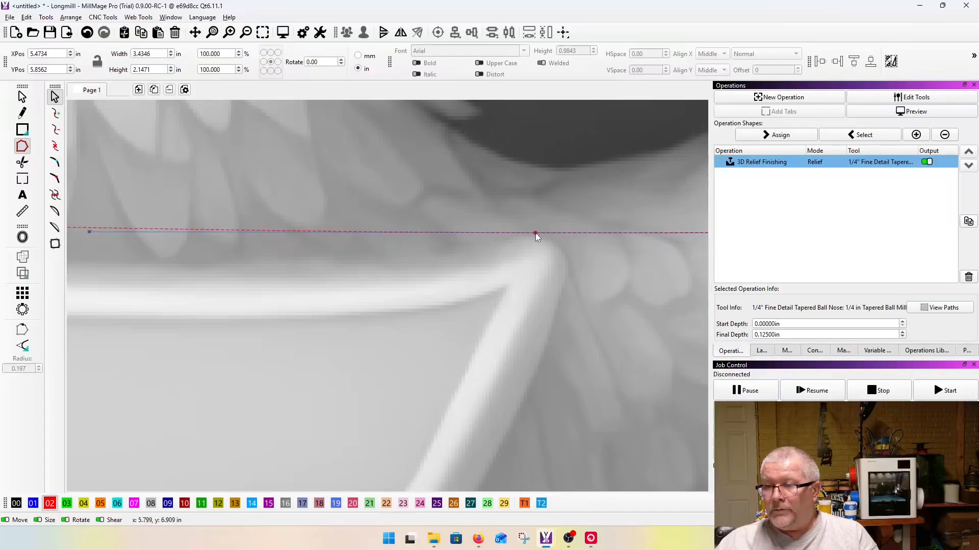
scroll(535, 233, down, 2)
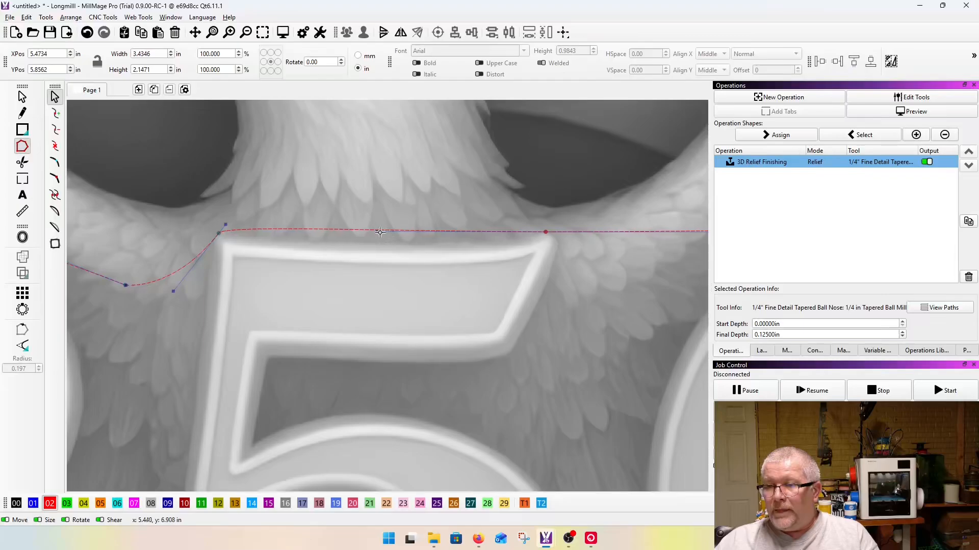
drag(377, 231, 375, 242)
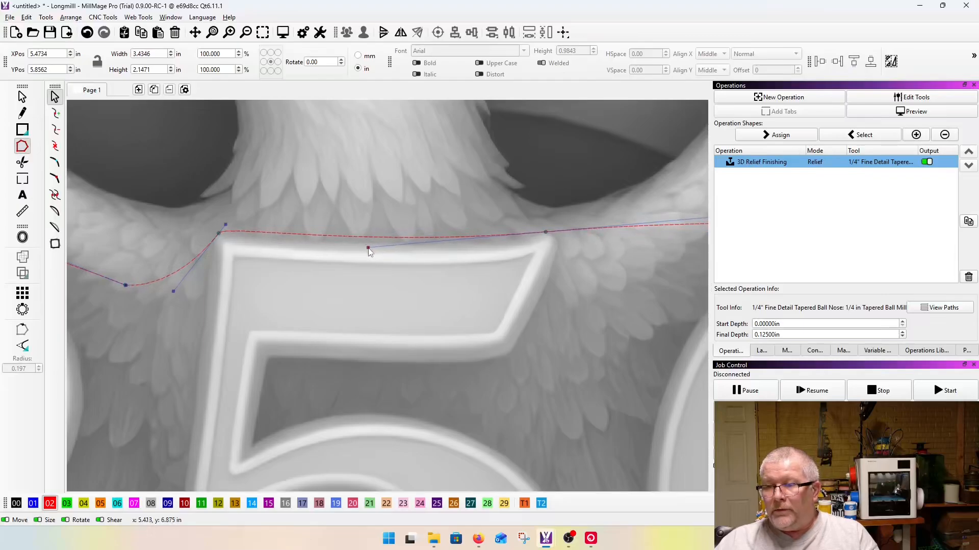
scroll(508, 241, up, 3)
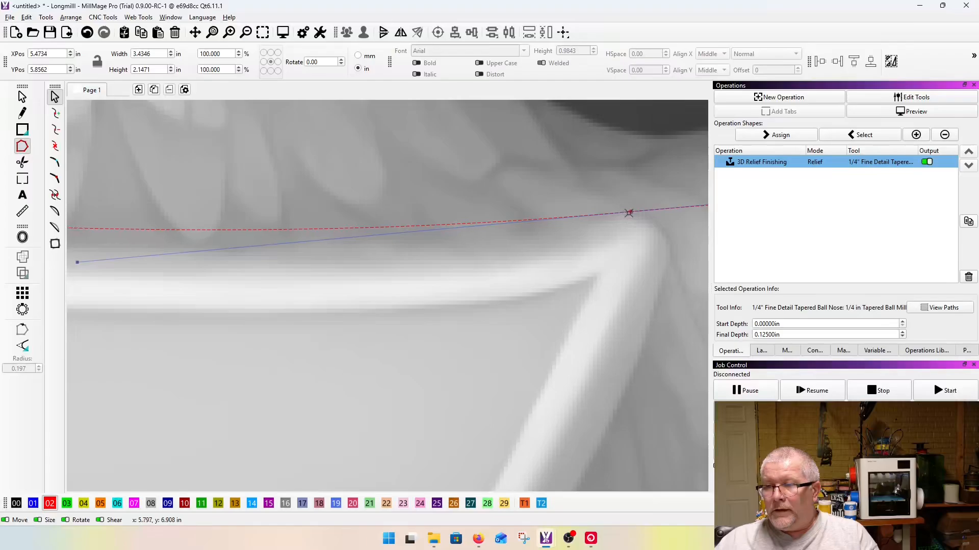
drag(633, 211, 629, 213)
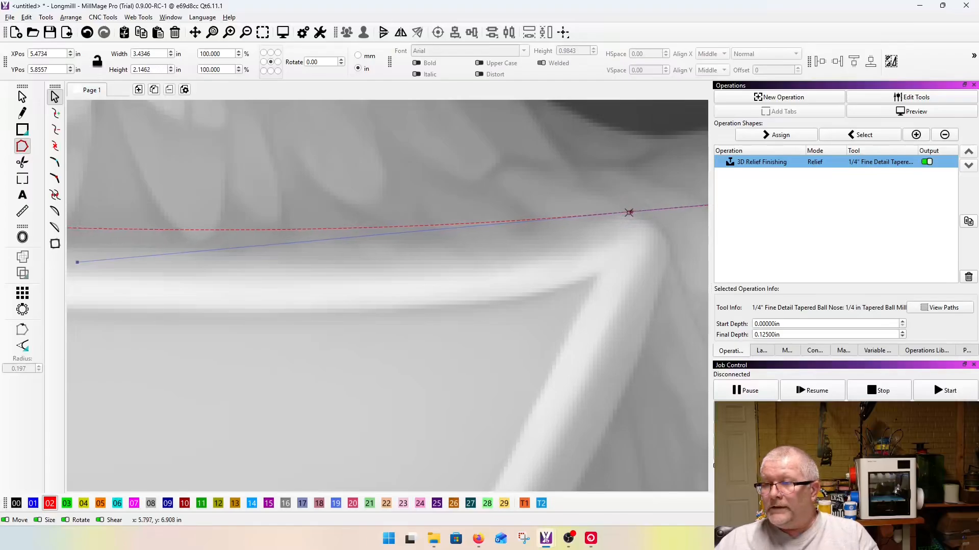
scroll(643, 268, down, 3)
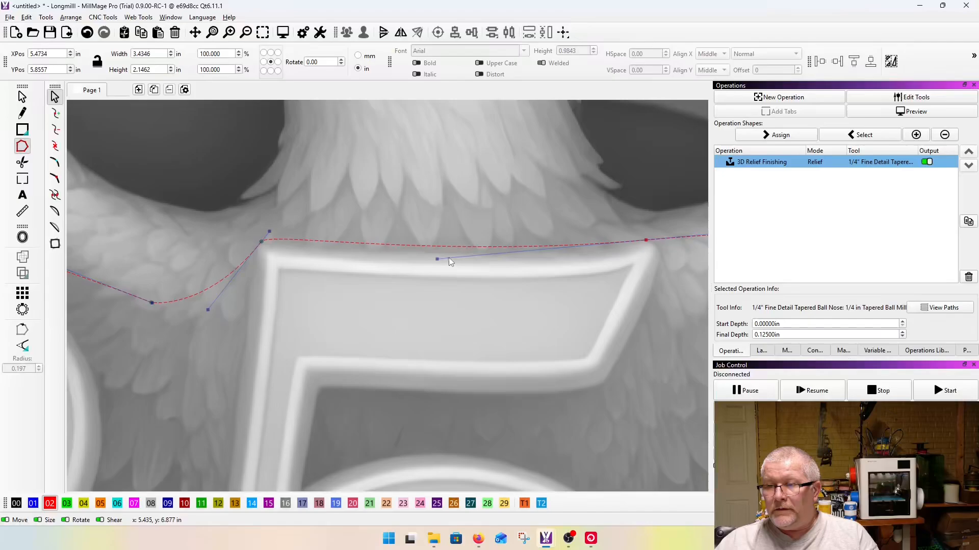
drag(436, 258, 489, 267)
scroll(614, 304, down, 2)
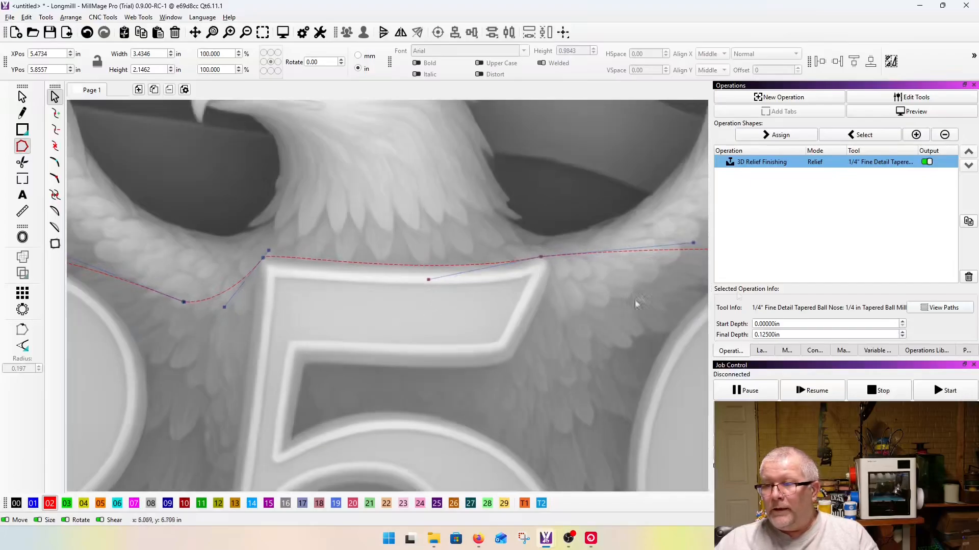
Step: Pull the 0-side handle of the node at the 5's upper right tip downward so the outline dips between the 5 and the 0
scroll(649, 271, down, 2)
scroll(668, 231, up, 5)
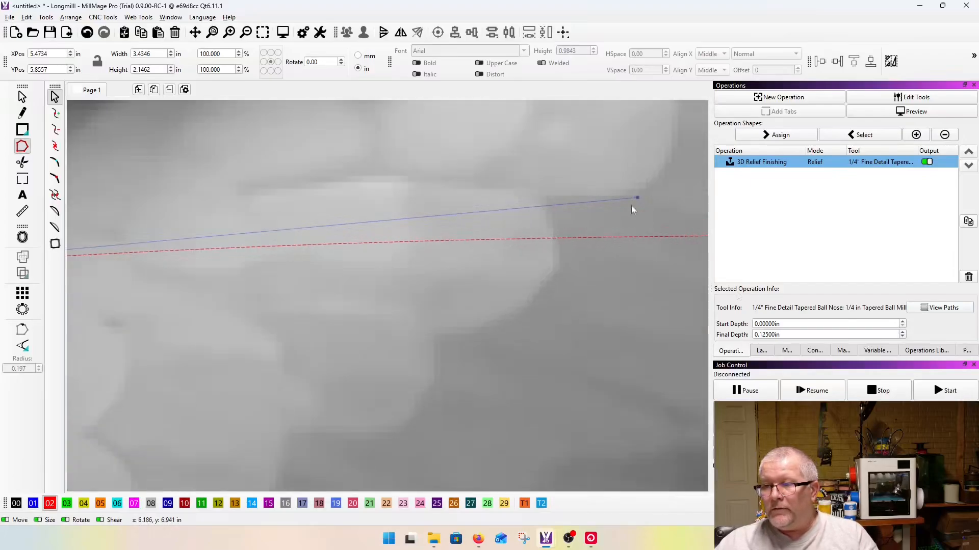
scroll(188, 234, down, 2)
scroll(297, 200, up, 5)
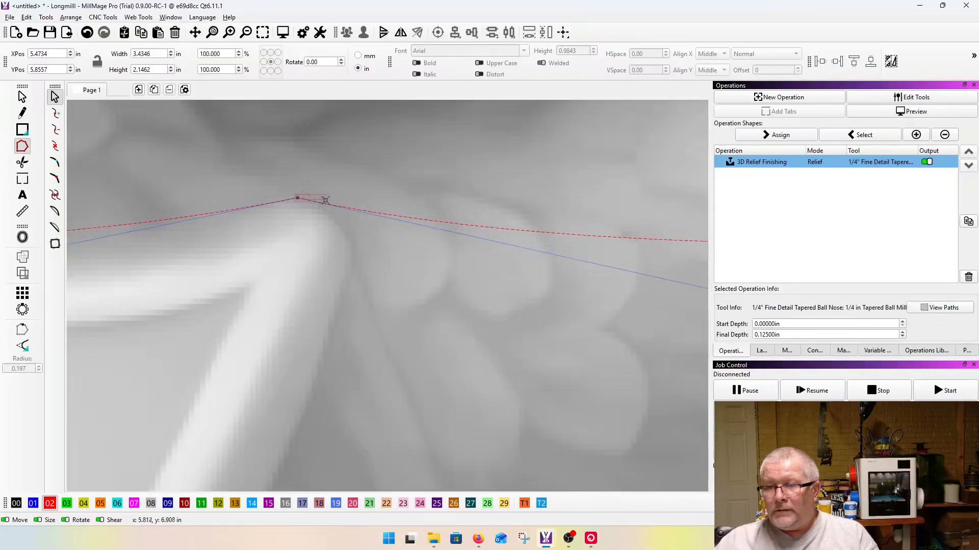
drag(297, 198, 321, 206)
scroll(392, 216, down, 1)
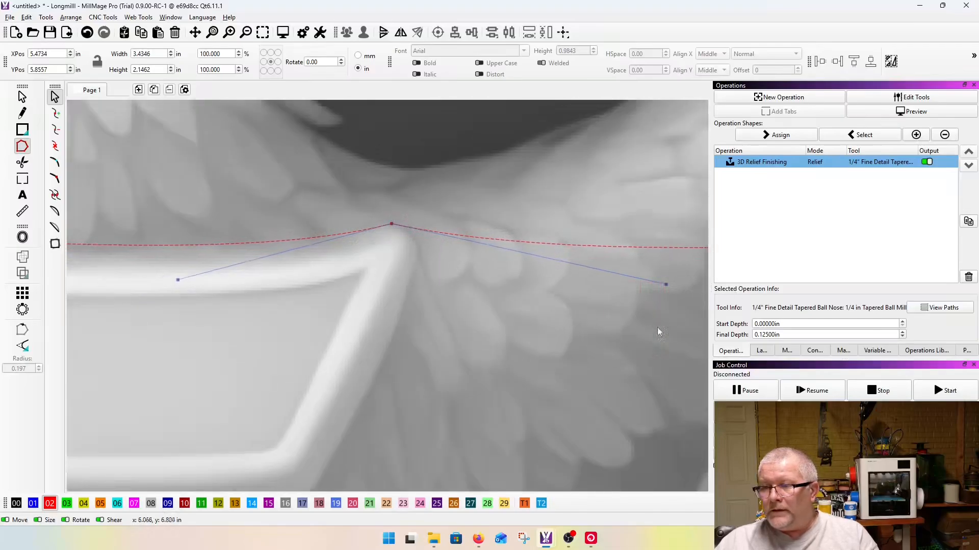
drag(667, 284, 630, 363)
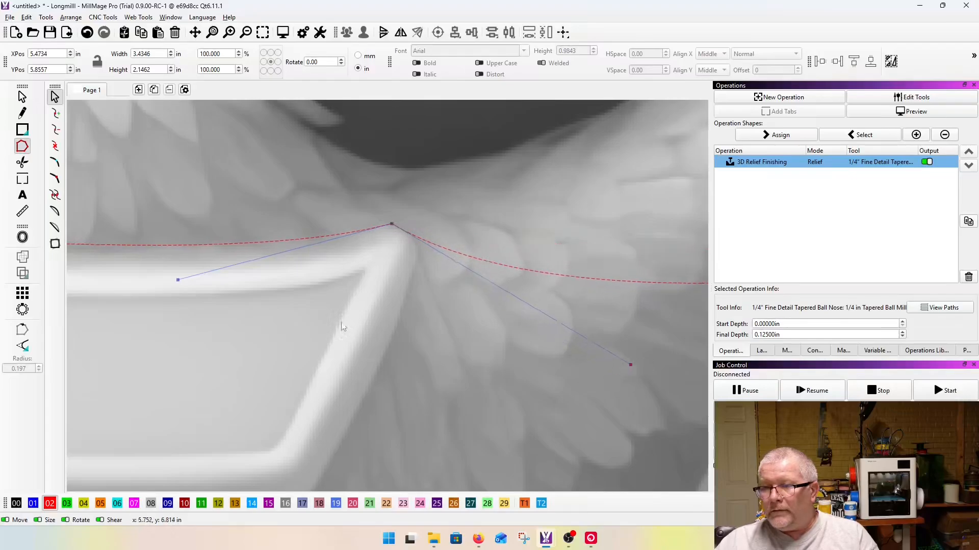
Step: Add a node on the outline where it meets the upper left curve of the 0 and fit it against that edge
scroll(341, 326, down, 2)
scroll(353, 345, down, 4)
scroll(467, 329, up, 7)
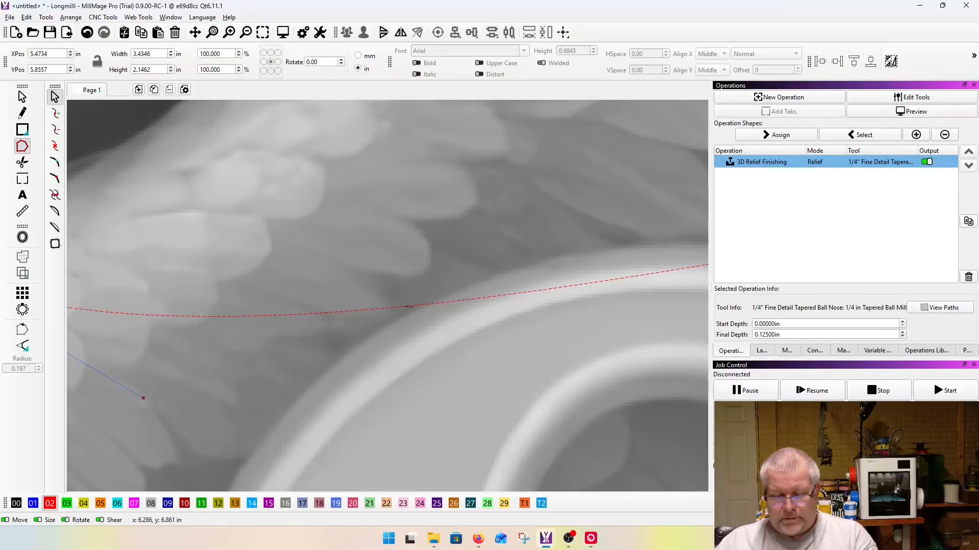
key(i)
drag(223, 324, 281, 376)
scroll(408, 307, up, 5)
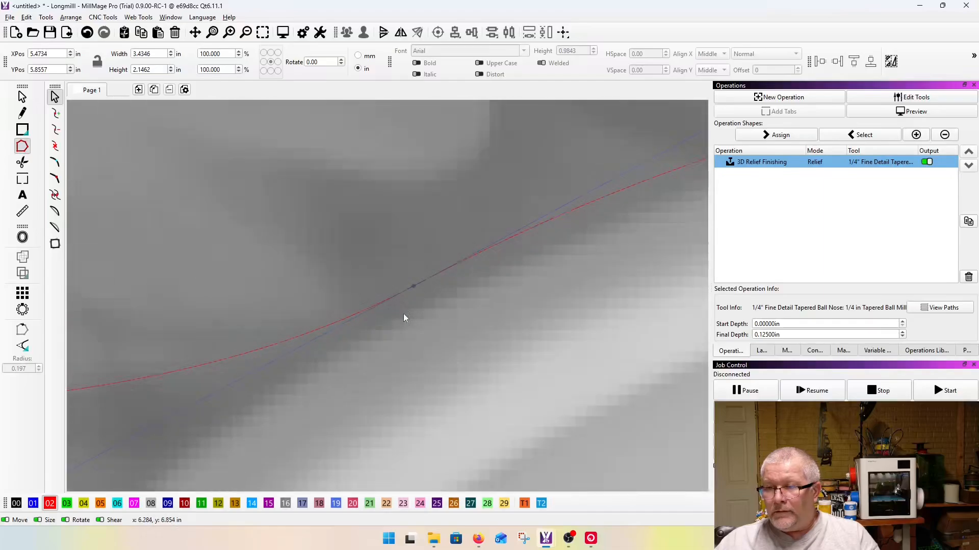
scroll(417, 294, down, 5)
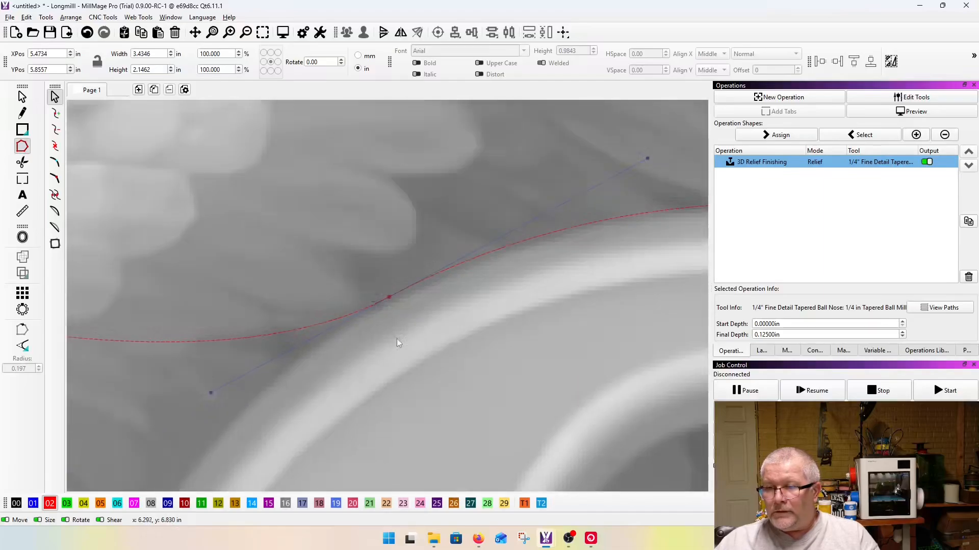
scroll(321, 302, down, 3)
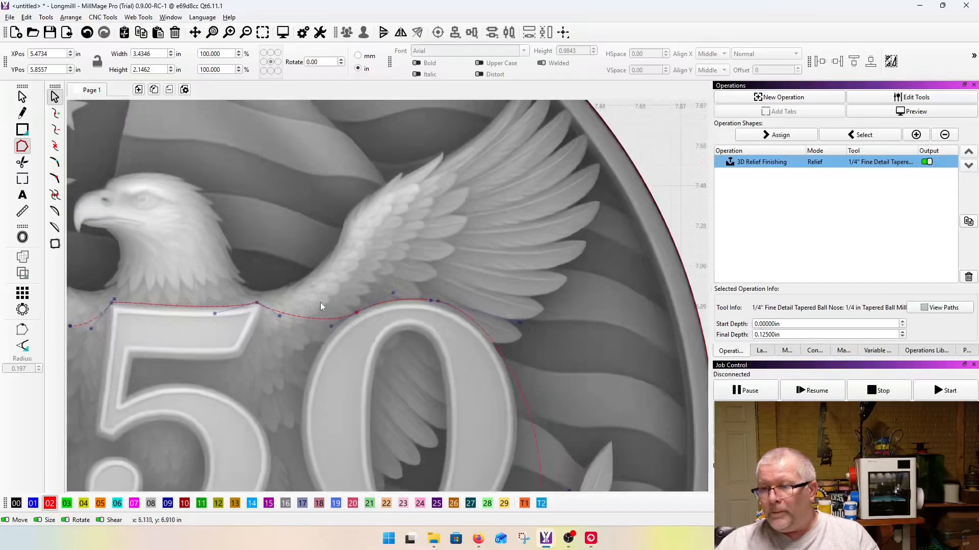
Step: Move the outline's start node from the laurel leaves onto the lower right edge of the 0
scroll(464, 316, up, 5)
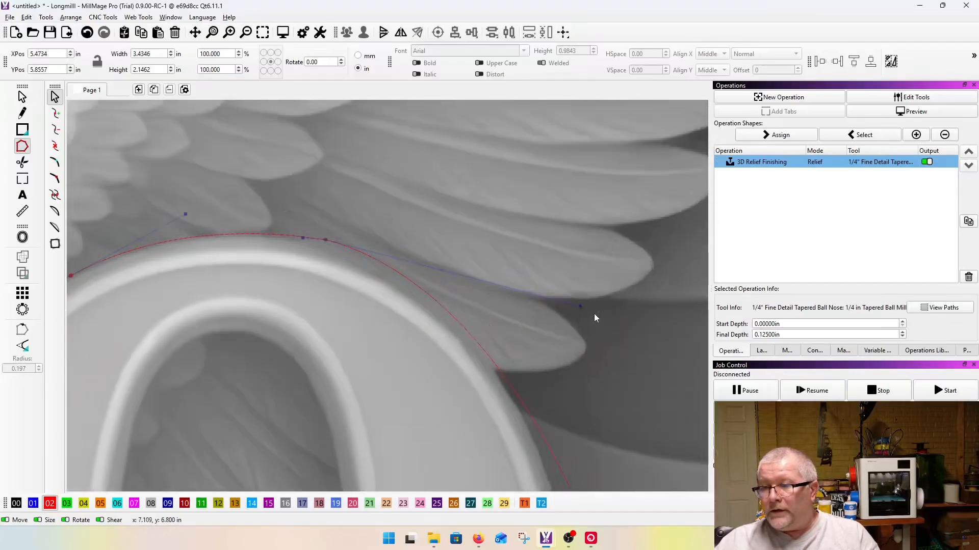
scroll(363, 331, down, 3)
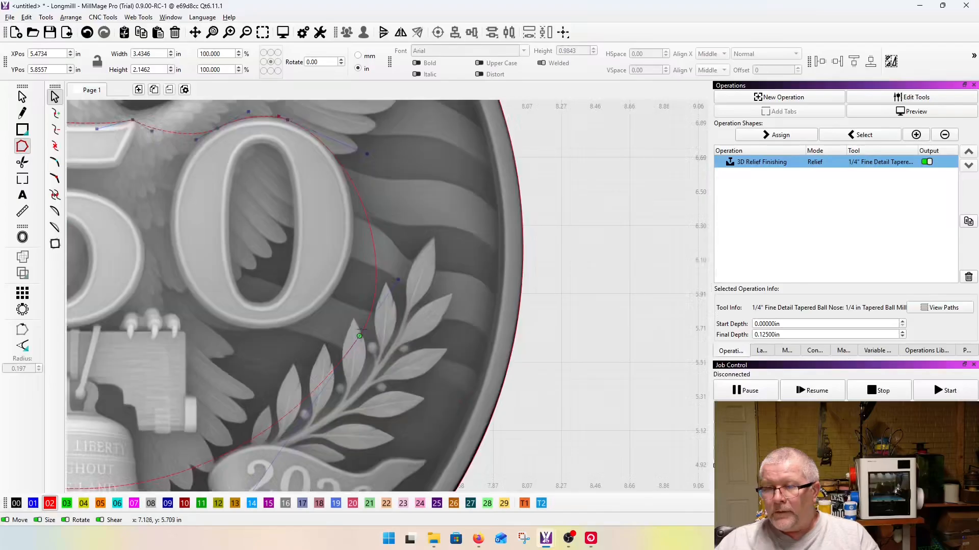
scroll(361, 340, up, 2)
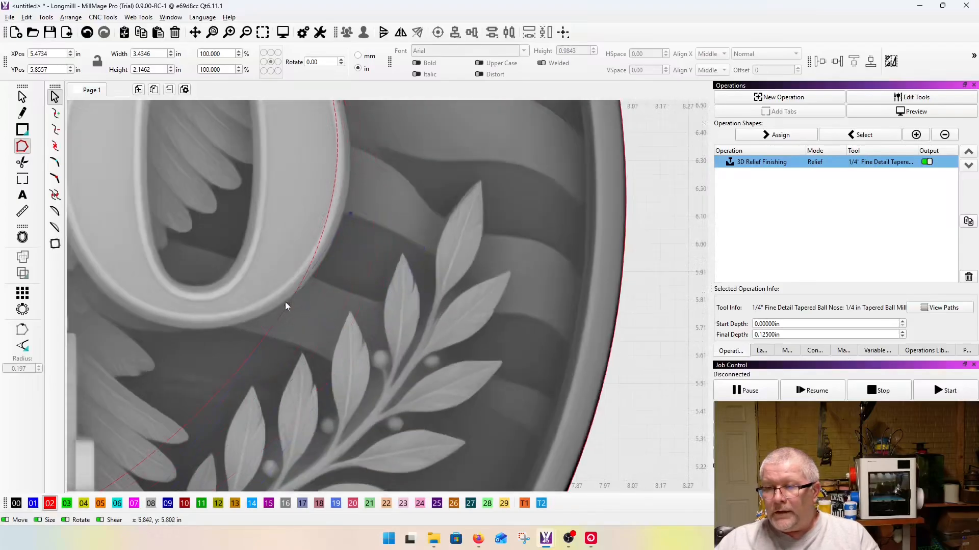
scroll(284, 303, up, 4)
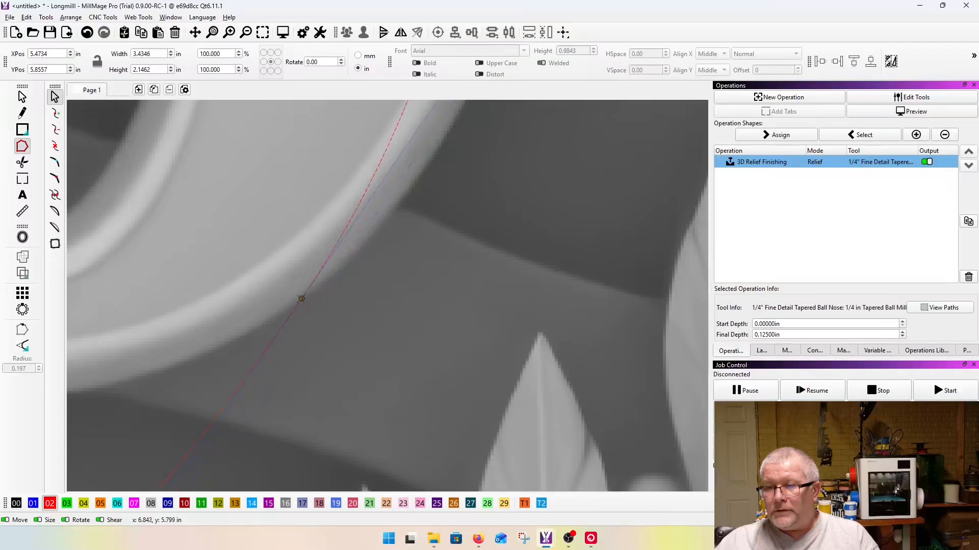
scroll(285, 352, down, 4)
drag(327, 281, 349, 294)
scroll(388, 321, down, 4)
scroll(317, 381, up, 4)
Step: Move the outline's bottom node up against the 5's lower right curve and adjust the handles to follow the 5 and the 0
drag(316, 380, 276, 246)
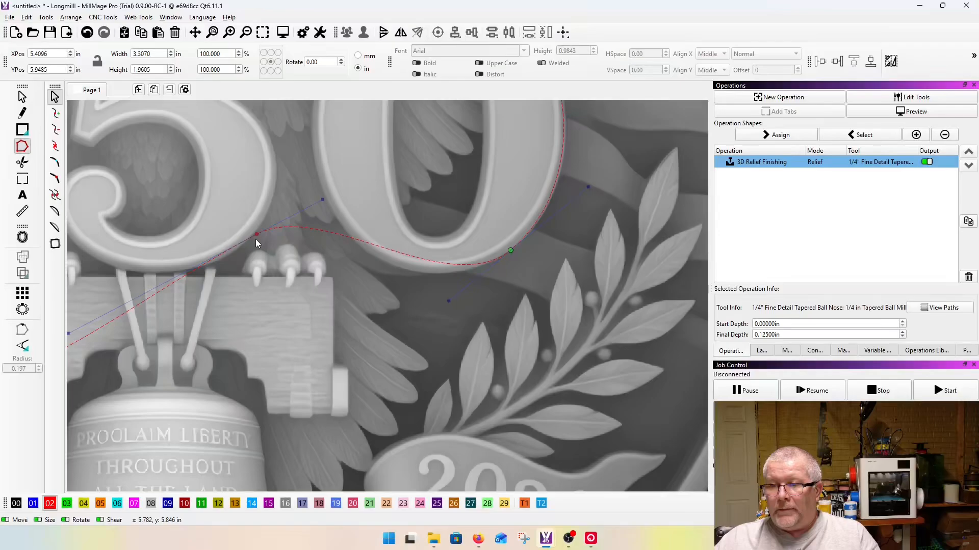
scroll(250, 232, up, 3)
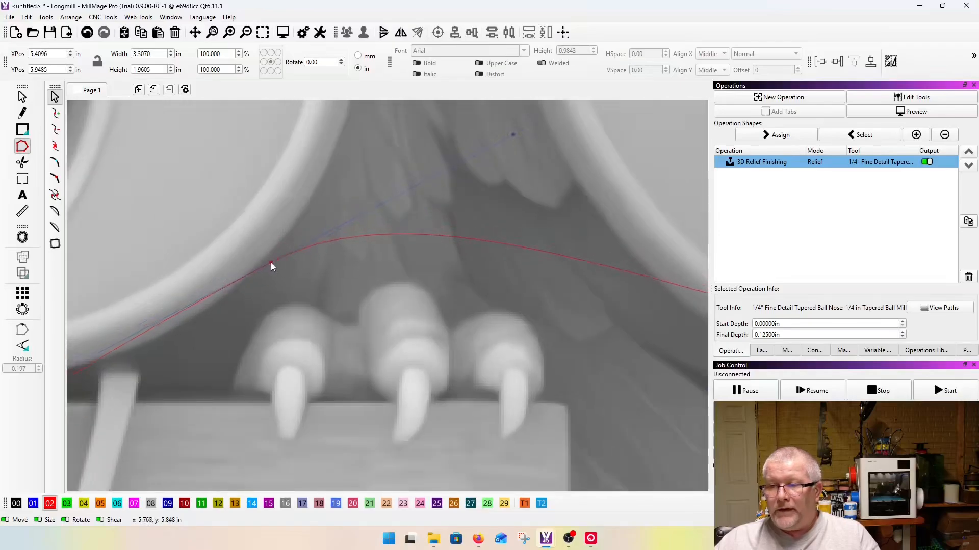
scroll(262, 264, down, 3)
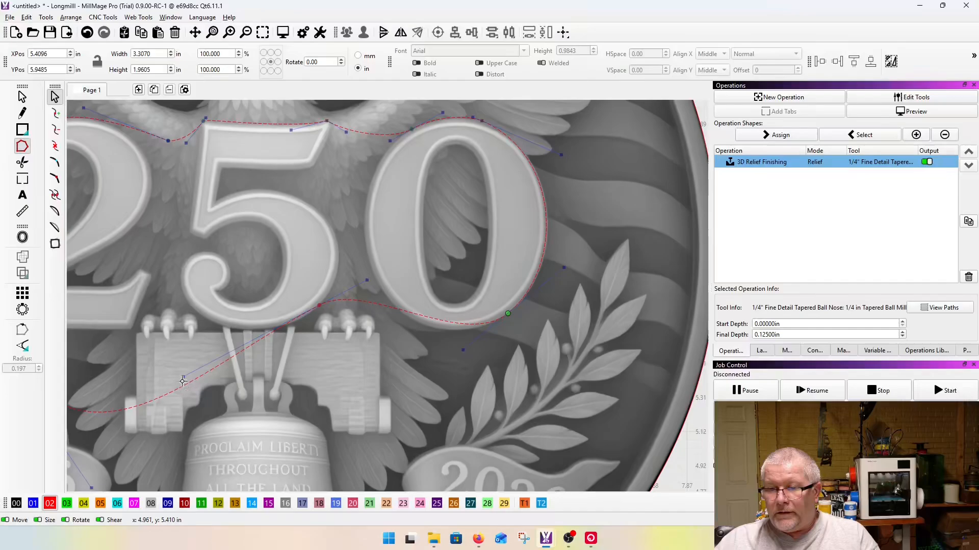
drag(183, 377, 289, 324)
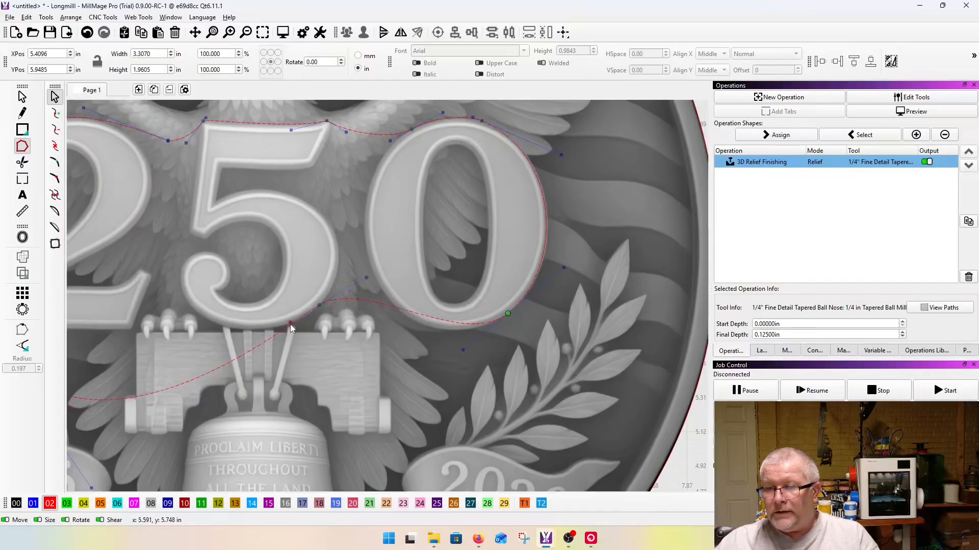
scroll(421, 292, up, 1)
drag(479, 374, 437, 393)
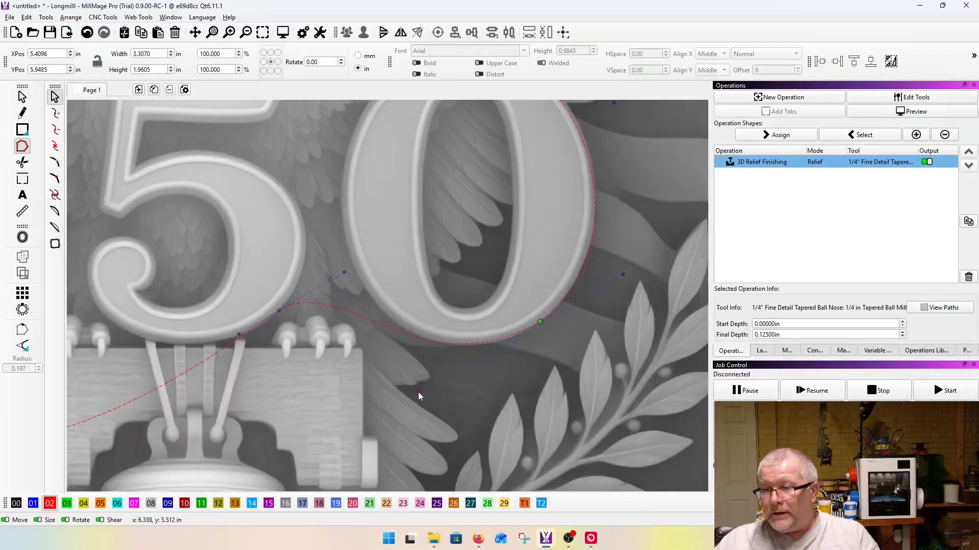
scroll(525, 352, down, 2)
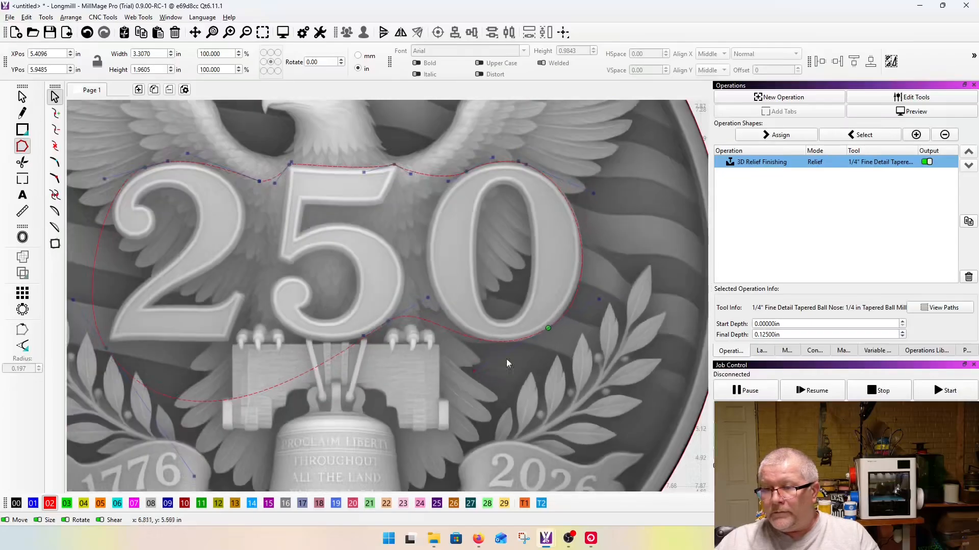
Step: Add a node on the lower part of the outline and pull it up to the bottom right corner of the 2
drag(233, 401, 230, 343)
scroll(313, 344, up, 2)
scroll(283, 331, down, 2)
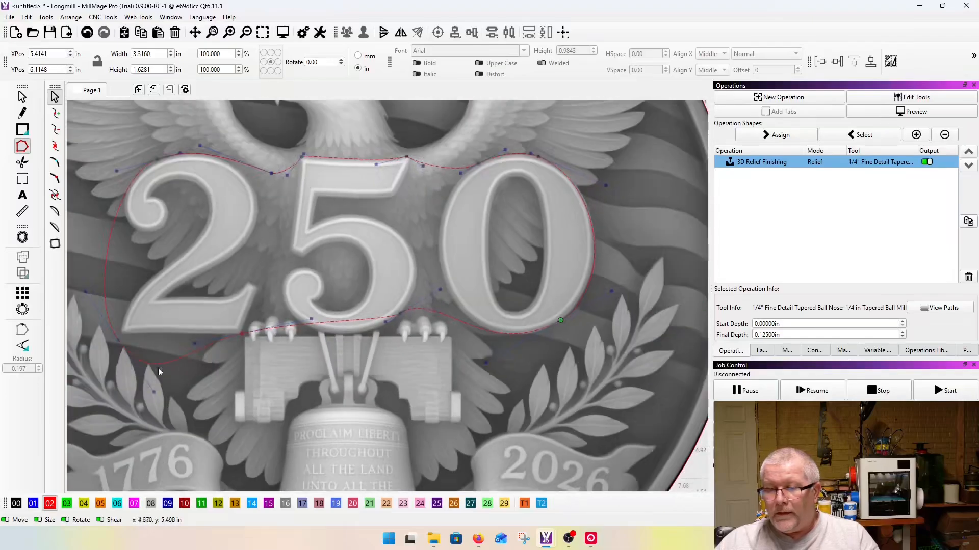
Step: Move the node left of the 2 tight against the numeral's bottom left corner
scroll(120, 361, up, 3)
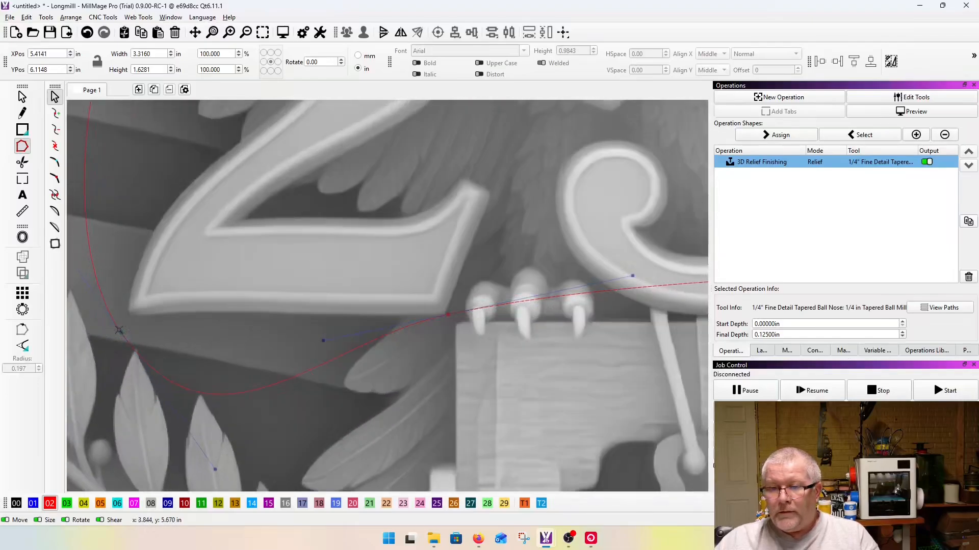
drag(121, 333, 125, 314)
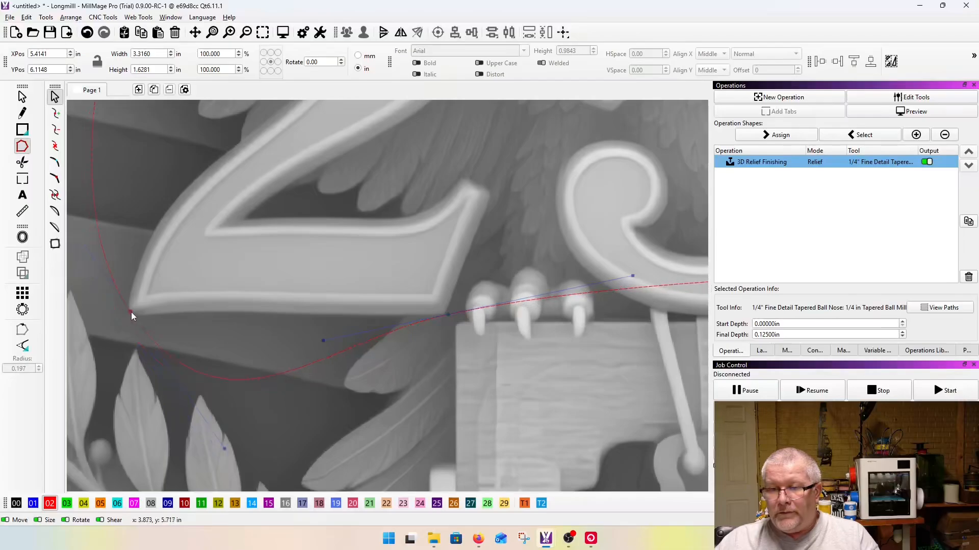
scroll(131, 313, up, 5)
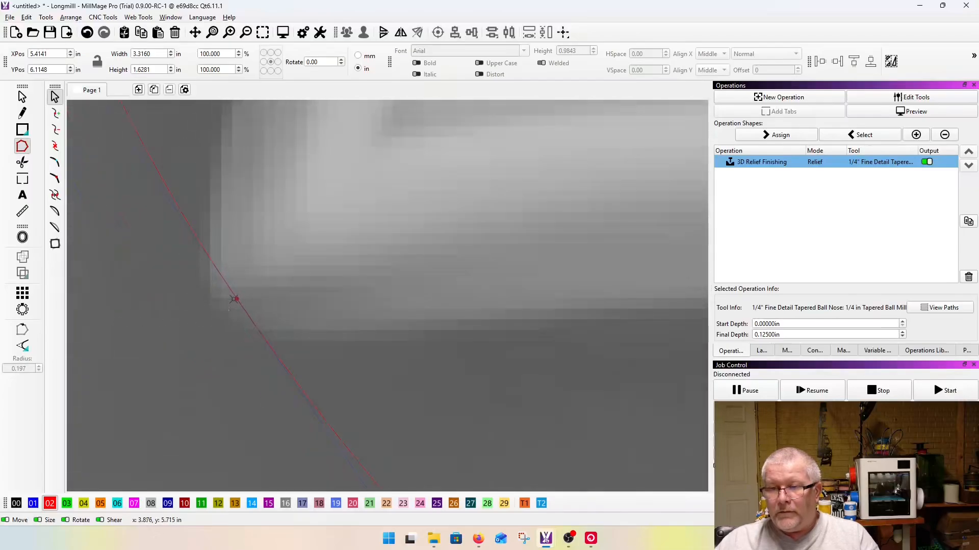
drag(235, 297, 209, 221)
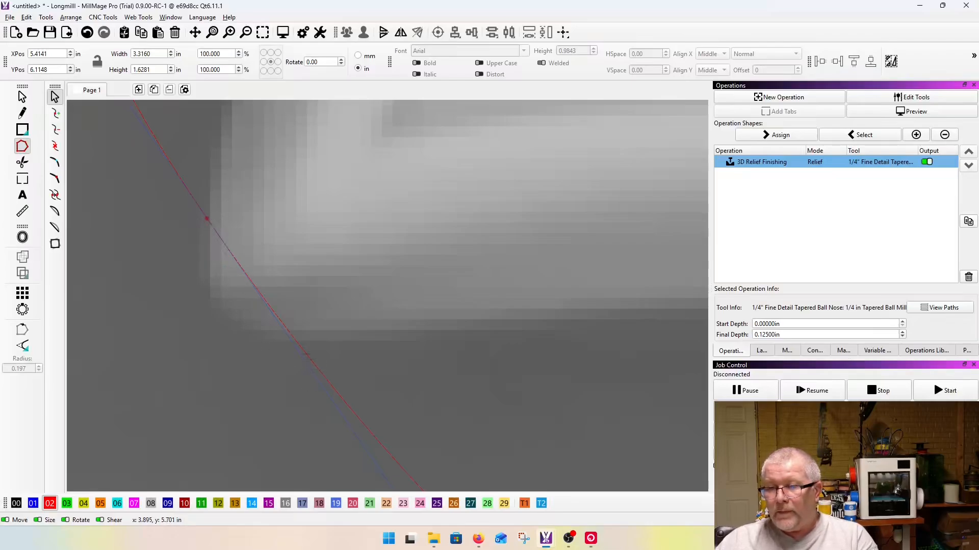
Step: Add a node near the 2's bottom left corner and shape the handles so the outline rounds the corner closely
click(304, 352)
scroll(250, 293, up, 3)
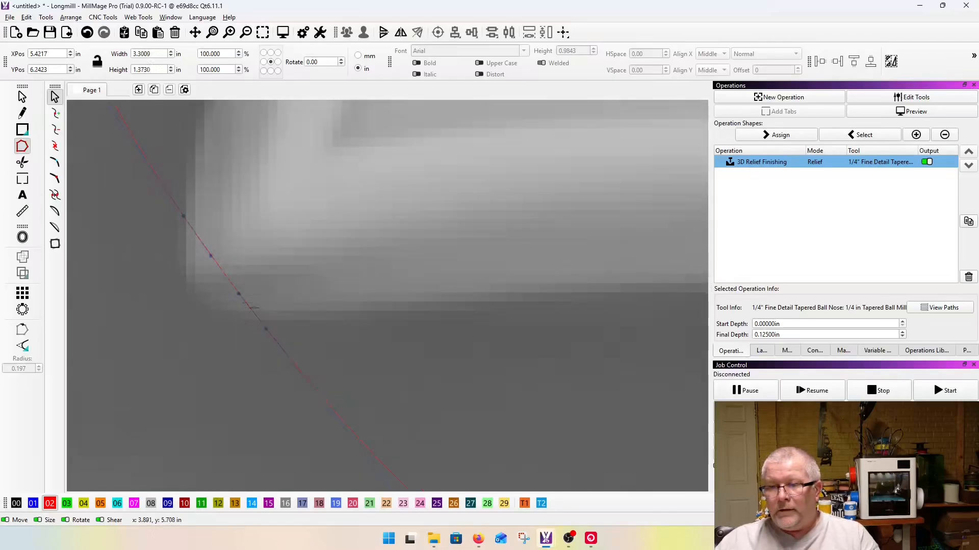
drag(244, 295, 229, 306)
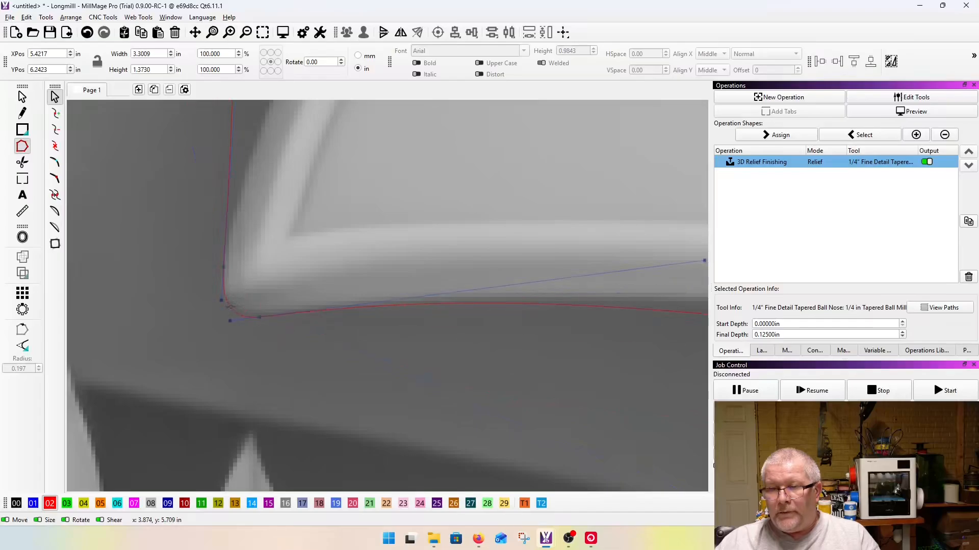
Step: Nudge the outline at the 2's bottom left corner and adjust the handles beneath the 2 so the line rises toward its base
scroll(228, 306, up, 2)
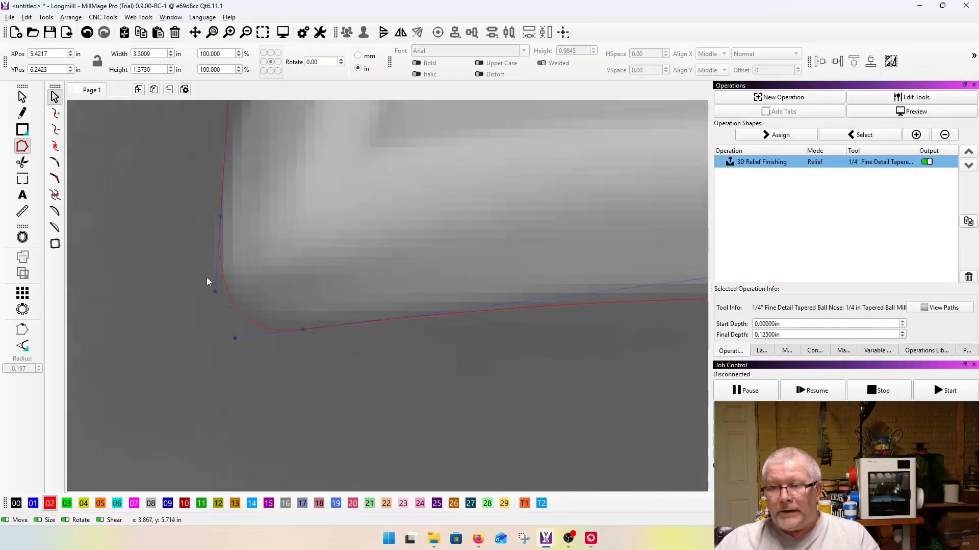
mouse_move(235, 308)
mouse_down()
mouse_move(184, 334)
mouse_move(234, 306)
mouse_up()
scroll(139, 296, down, 4)
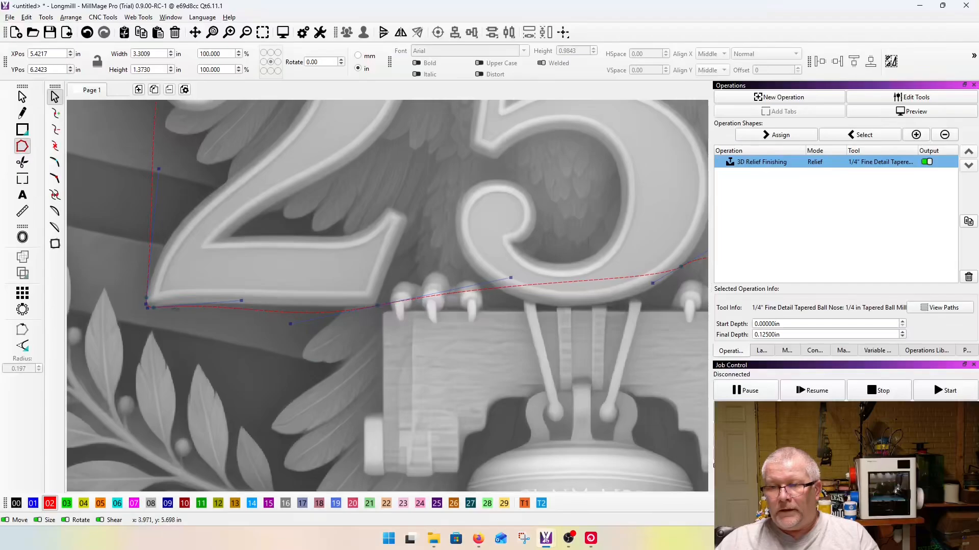
scroll(169, 314, up, 4)
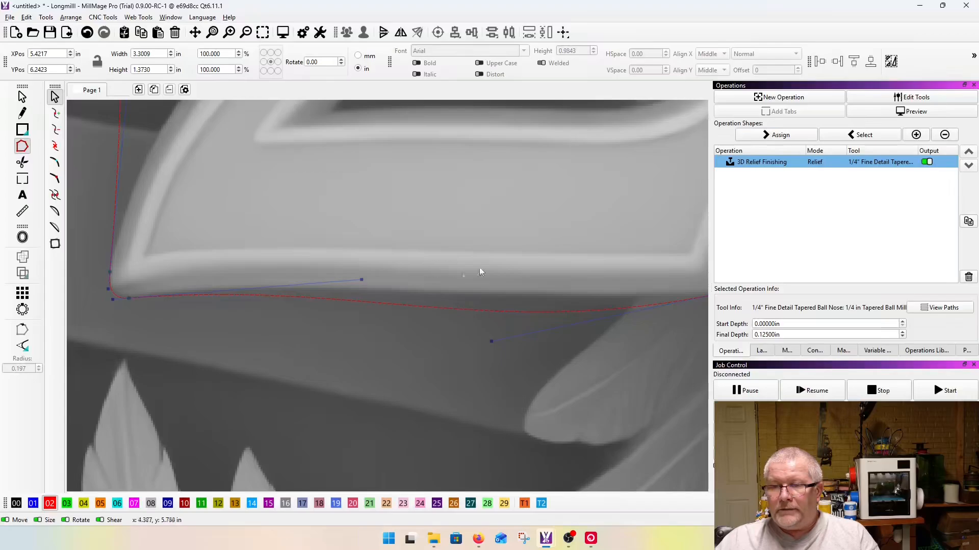
drag(362, 279, 427, 265)
scroll(256, 304, down, 4)
scroll(378, 298, up, 4)
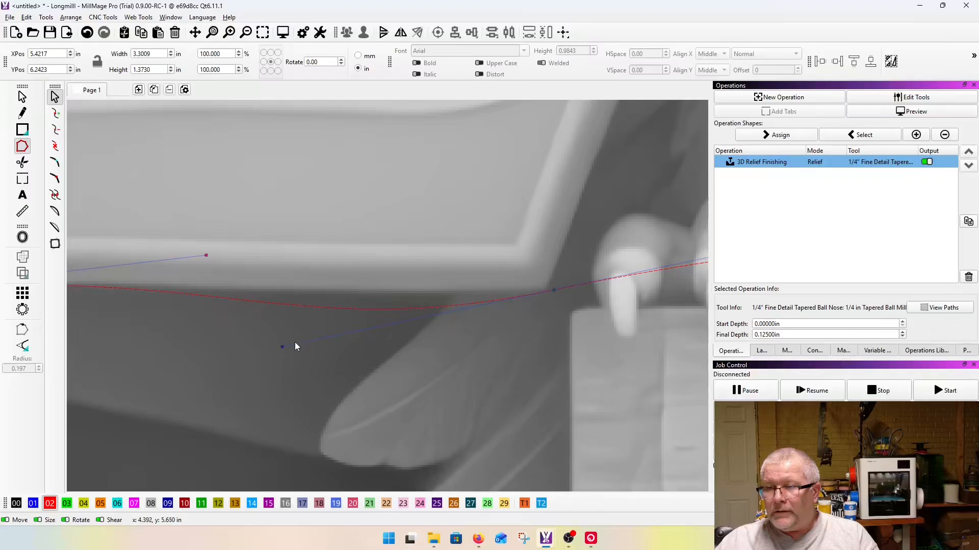
drag(282, 346, 317, 315)
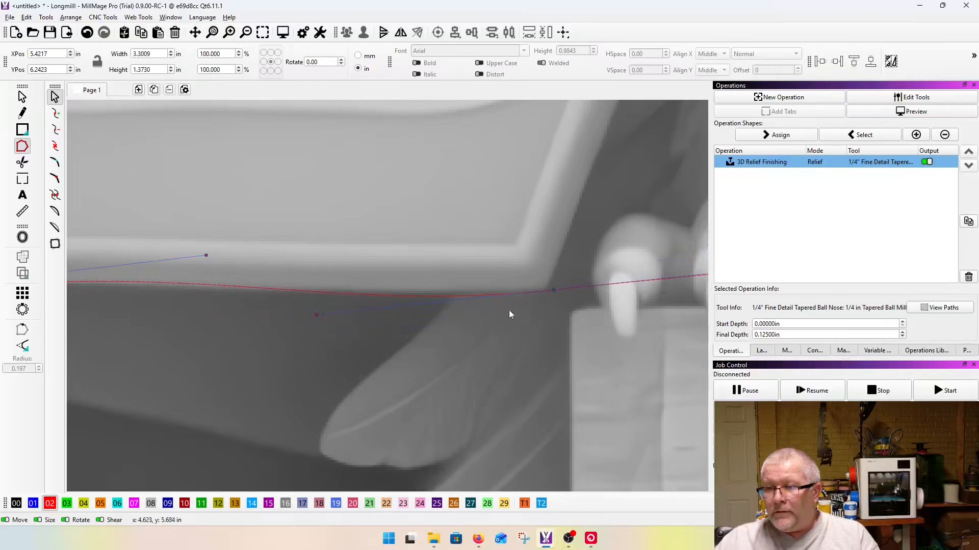
Step: Reposition the node at the 2's bottom right corner and adjust the facing handles to flatten the outline under the numeral
scroll(547, 276, up, 2)
drag(554, 309, 522, 314)
scroll(618, 315, down, 4)
scroll(385, 338, down, 2)
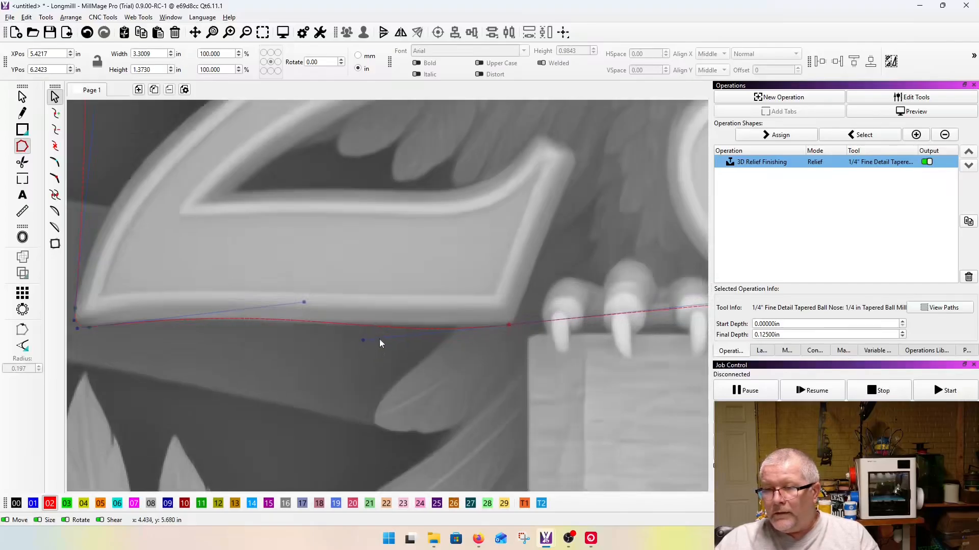
drag(361, 342, 419, 339)
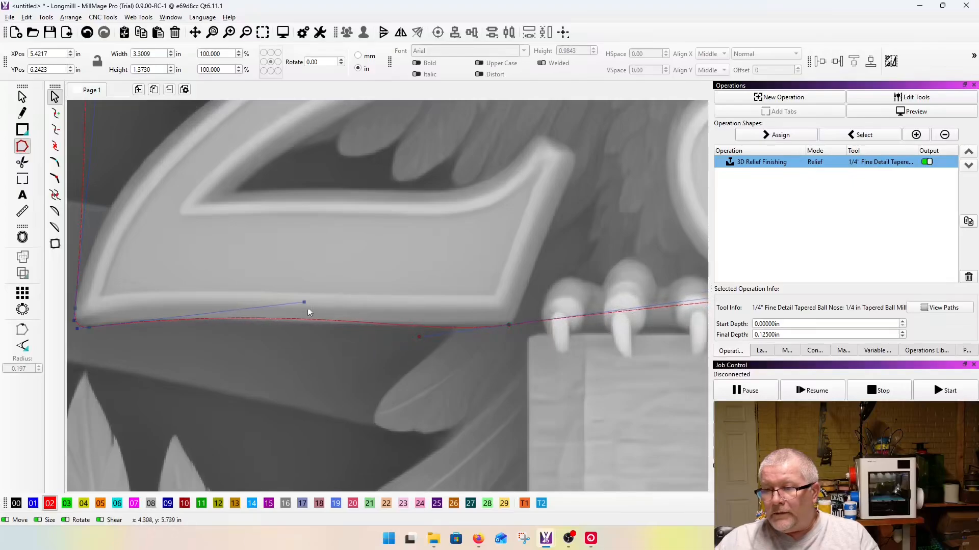
drag(305, 305, 298, 310)
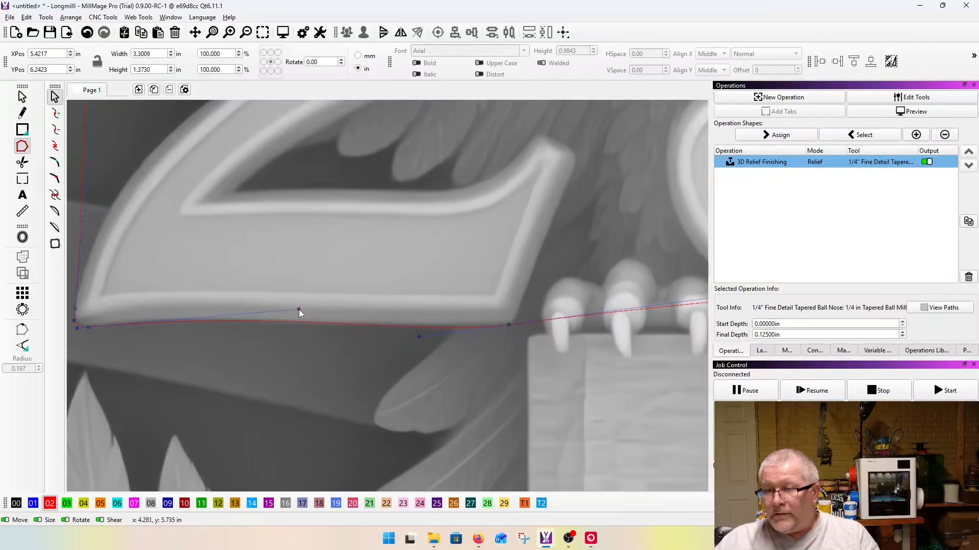
Step: Shift the node near the 2's bottom left corner and shorten the handles at both ends of the base for a closer fit
scroll(105, 329, up, 6)
scroll(203, 324, down, 2)
drag(176, 333, 187, 331)
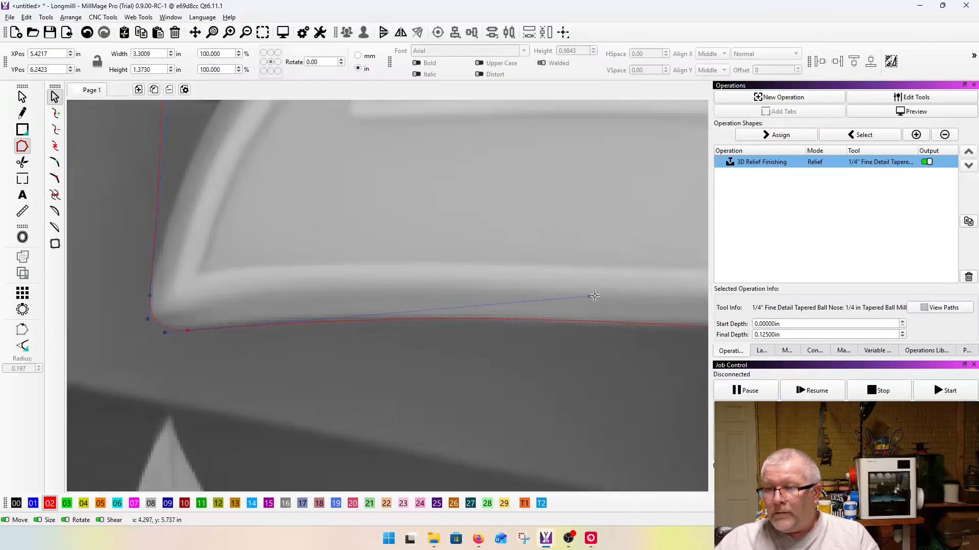
drag(589, 301, 387, 298)
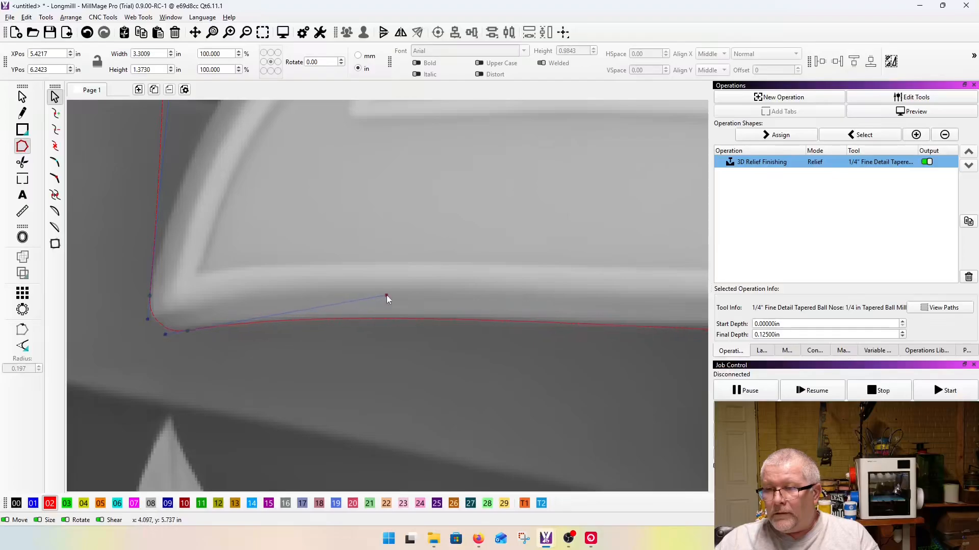
scroll(387, 297, down, 3)
scroll(604, 320, up, 5)
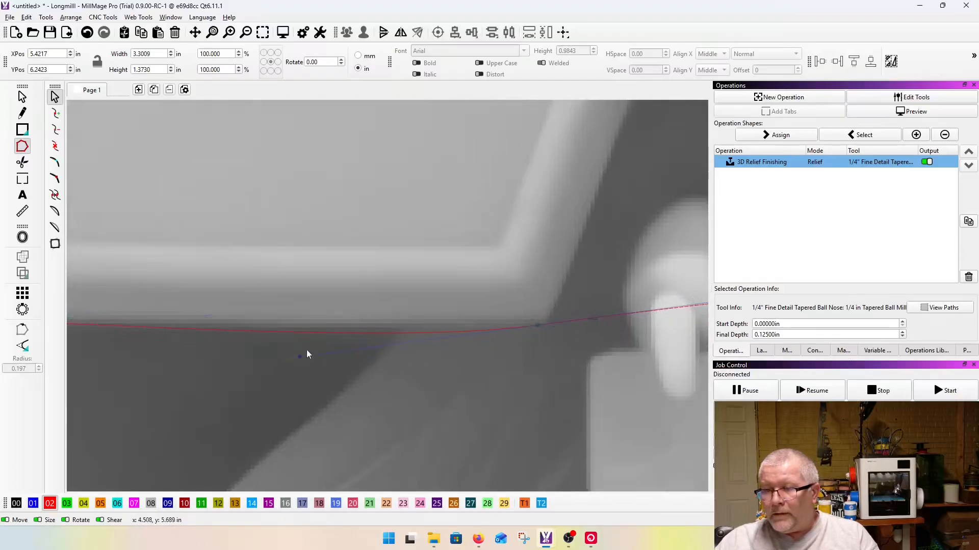
drag(299, 356, 393, 347)
Step: Add a node at the 5's lower left curve, shorten its handle and pull the outline down below the 5's bottom edge
scroll(444, 347, down, 4)
scroll(246, 349, down, 3)
scroll(463, 342, up, 5)
scroll(306, 346, up, 3)
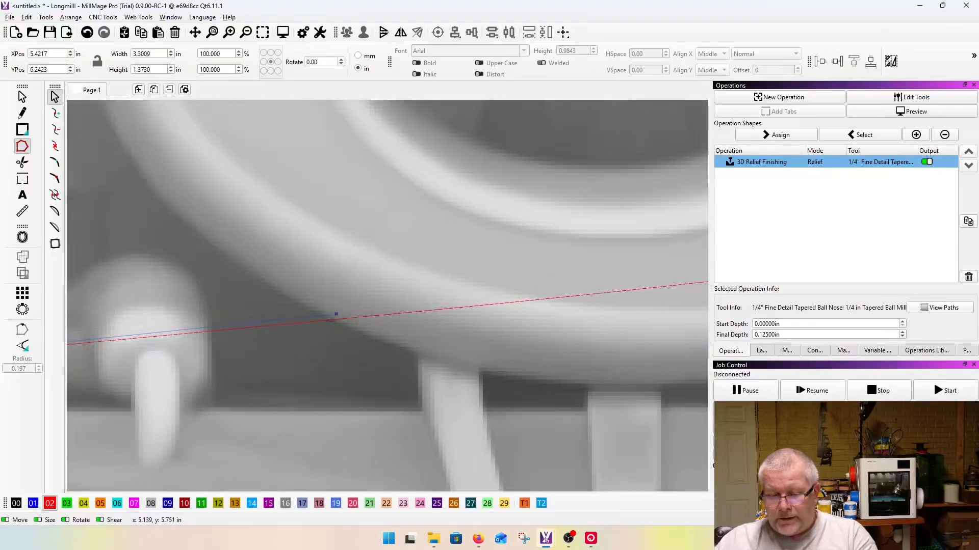
scroll(155, 342, down, 3)
scroll(300, 337, down, 3)
scroll(301, 343, up, 4)
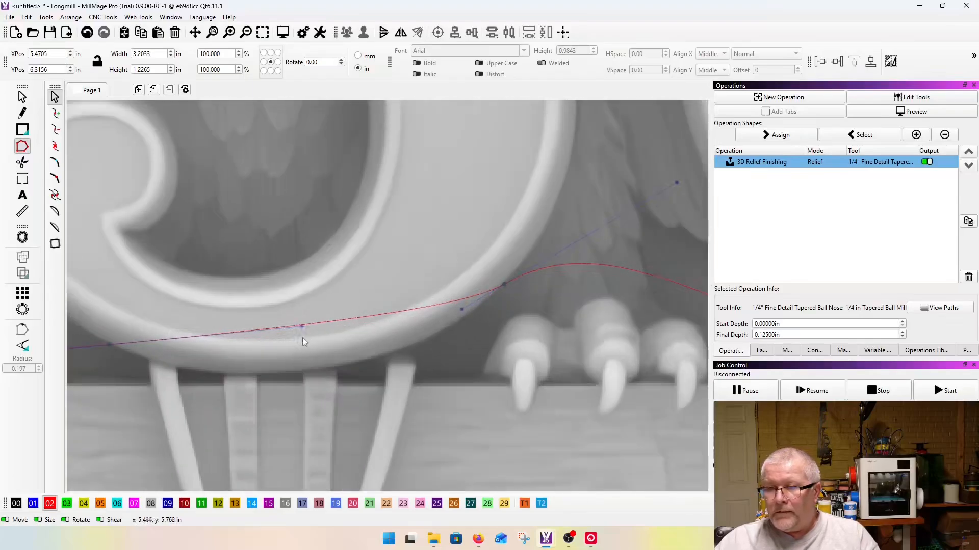
drag(301, 326, 162, 345)
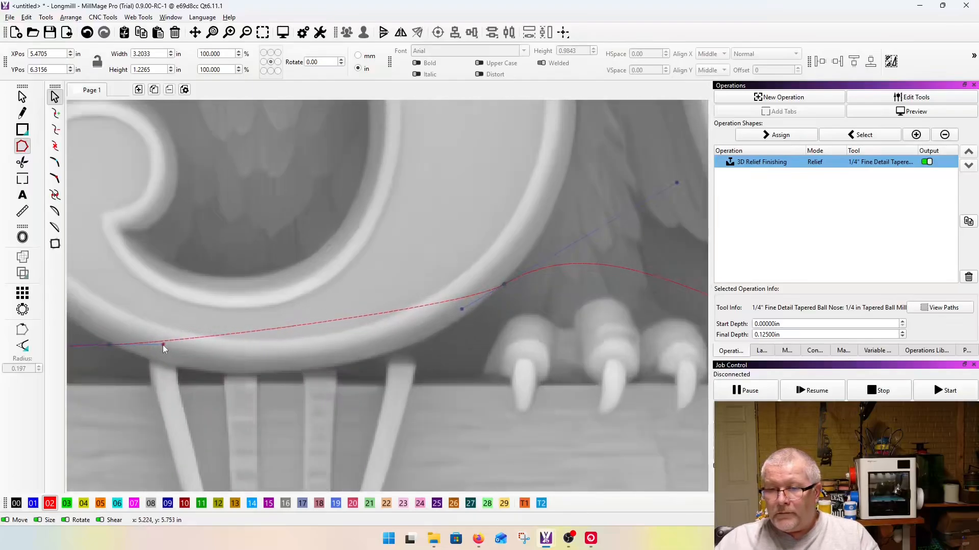
drag(315, 323, 321, 367)
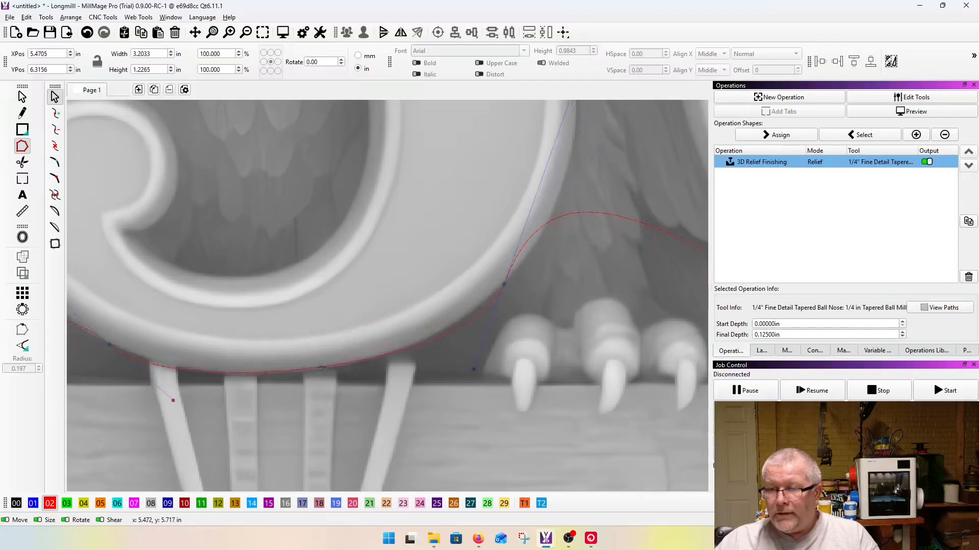
Step: Adjust the handles at the 5's lower left and lower right nodes so the outline hugs the numeral's bottom curve
scroll(470, 362, down, 3)
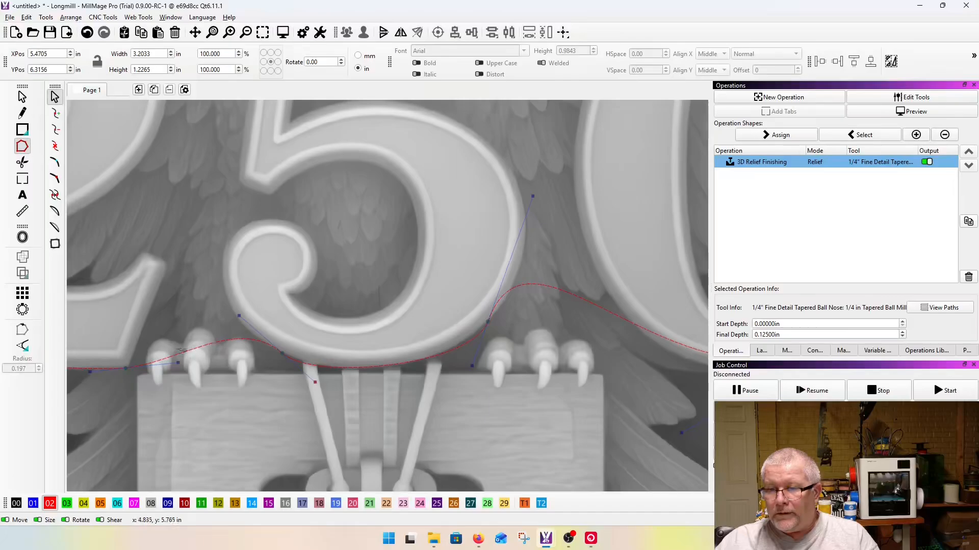
drag(239, 316, 266, 339)
scroll(222, 344, down, 2)
scroll(442, 358, up, 5)
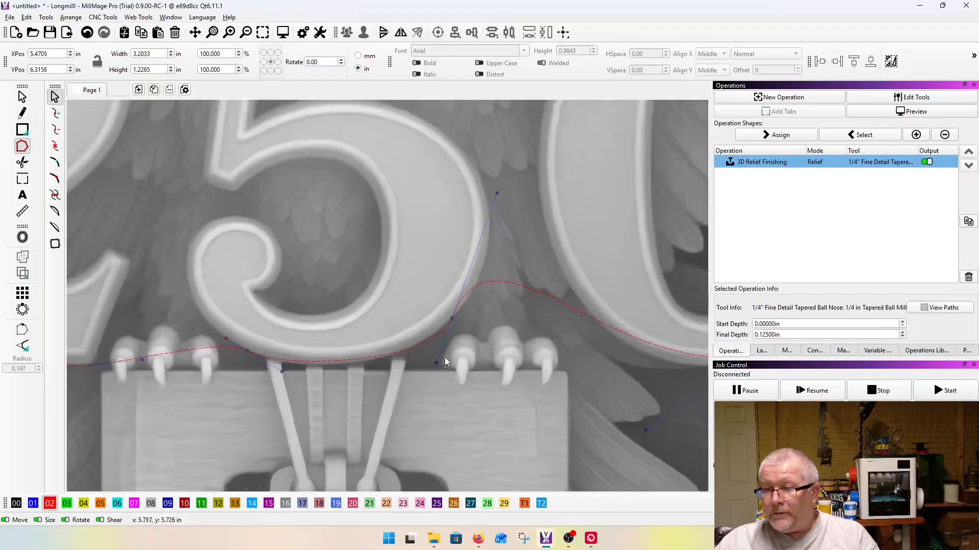
drag(433, 367, 379, 386)
scroll(303, 378, down, 3)
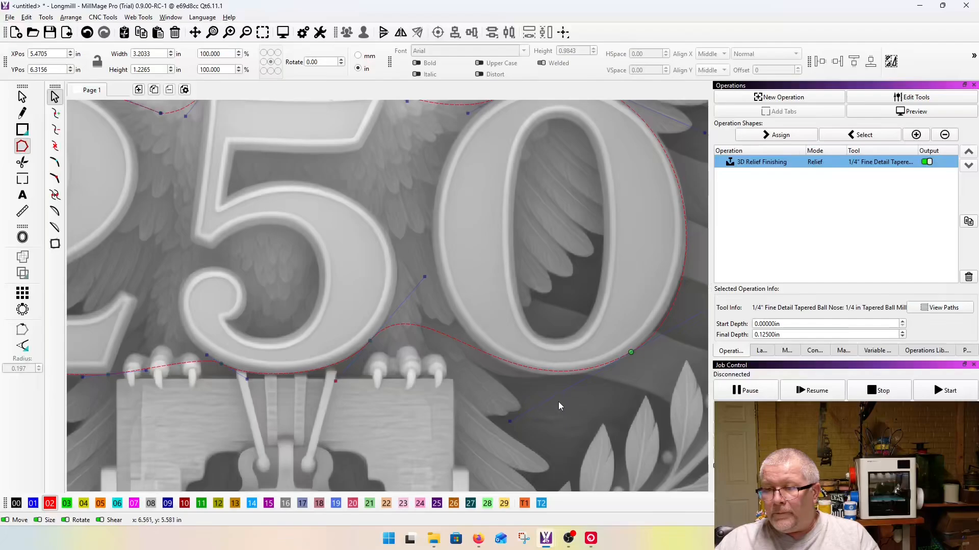
Step: Move the node between the 2 and 5 against the 2's upper right curve and adjust the handles to follow the numeral's top
scroll(508, 425, down, 2)
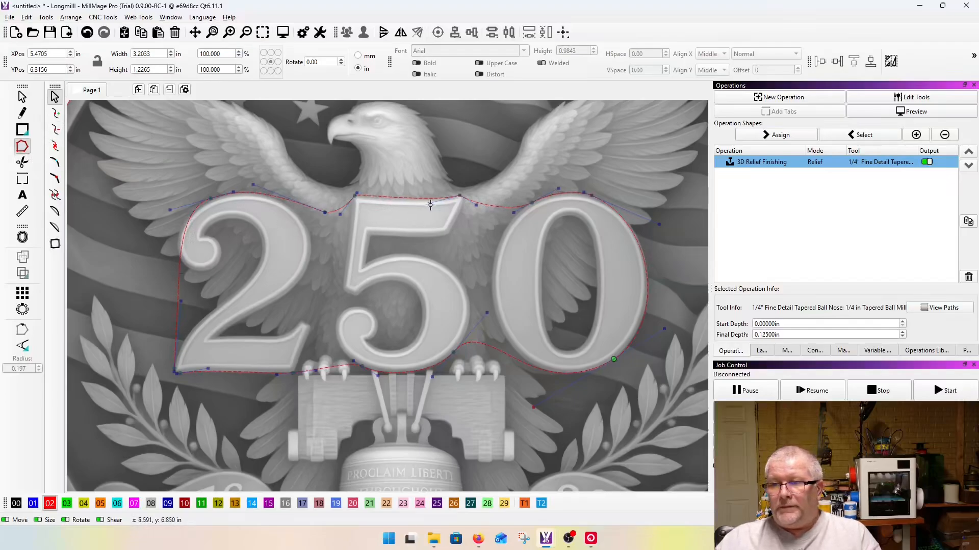
scroll(385, 366, up, 5)
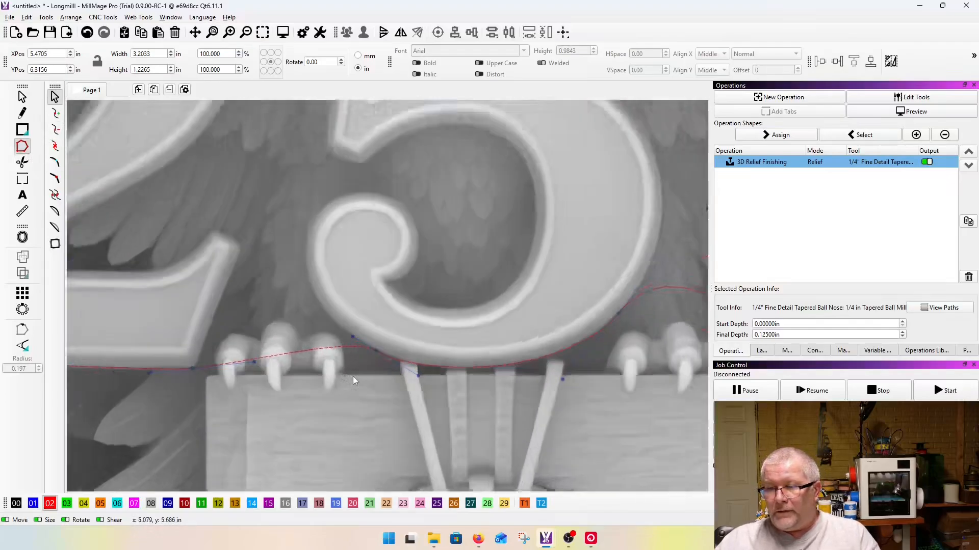
scroll(462, 377, down, 3)
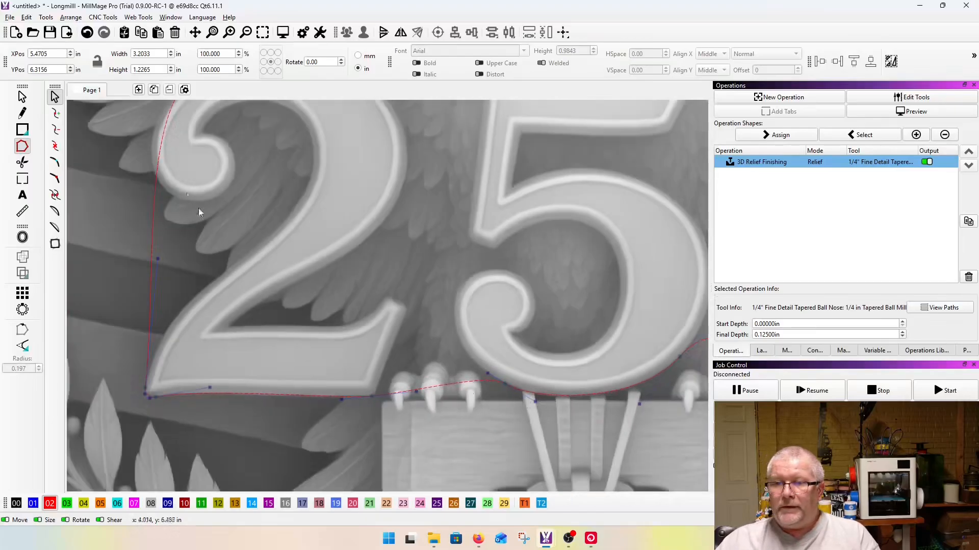
scroll(186, 198, down, 4)
scroll(197, 275, up, 6)
drag(181, 230, 167, 243)
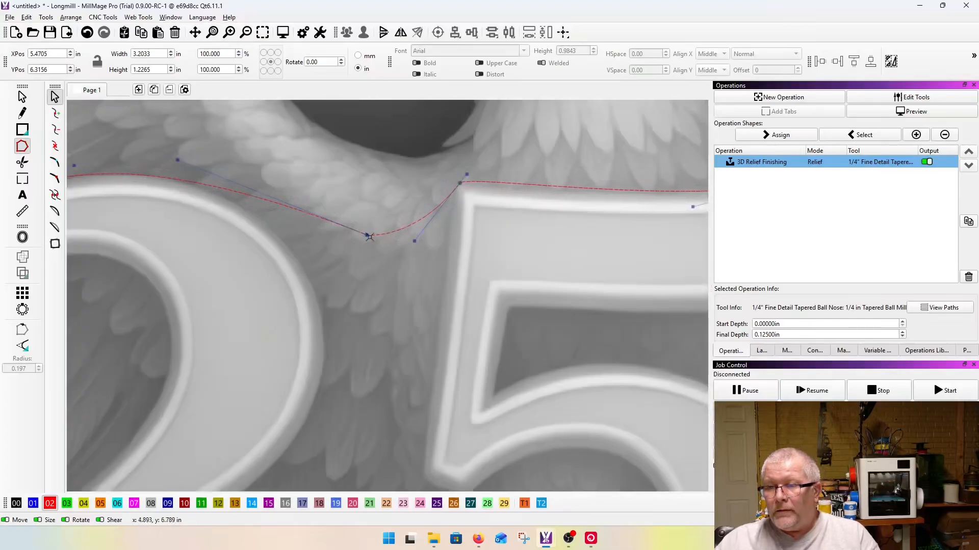
drag(369, 237, 310, 274)
scroll(310, 273, down, 3)
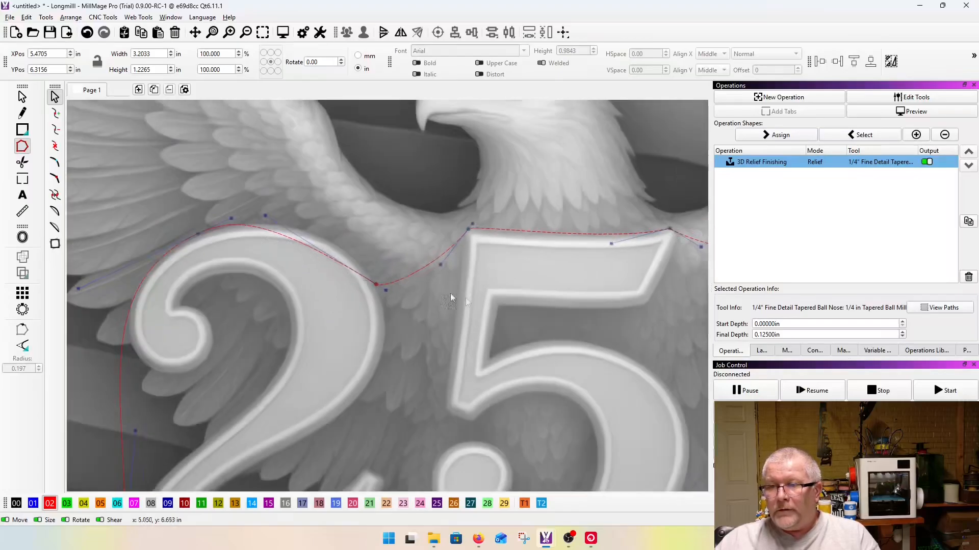
scroll(255, 228, up, 4)
drag(319, 194, 365, 189)
scroll(365, 189, down, 3)
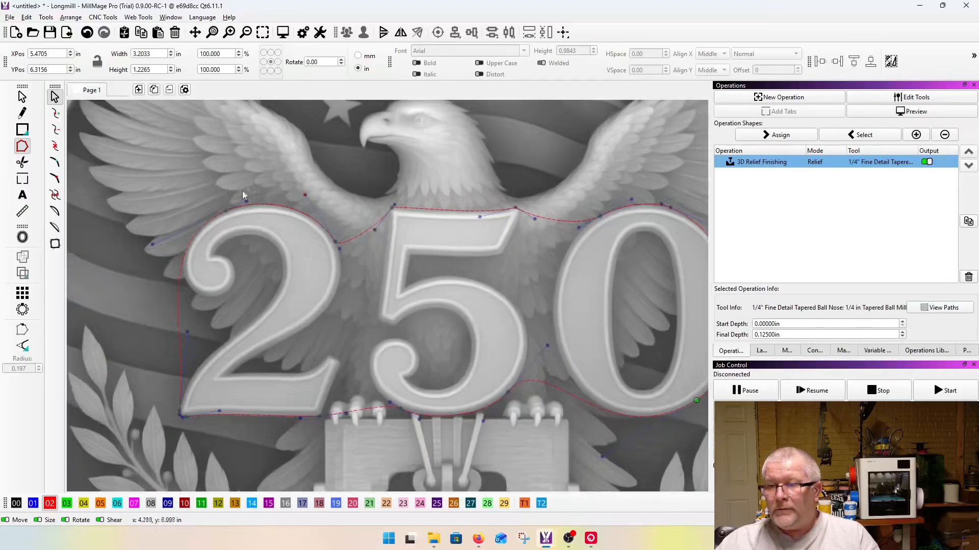
Step: Examine how closely the outline fits around the 250 numerals, including the top of the 0
scroll(168, 210, down, 2)
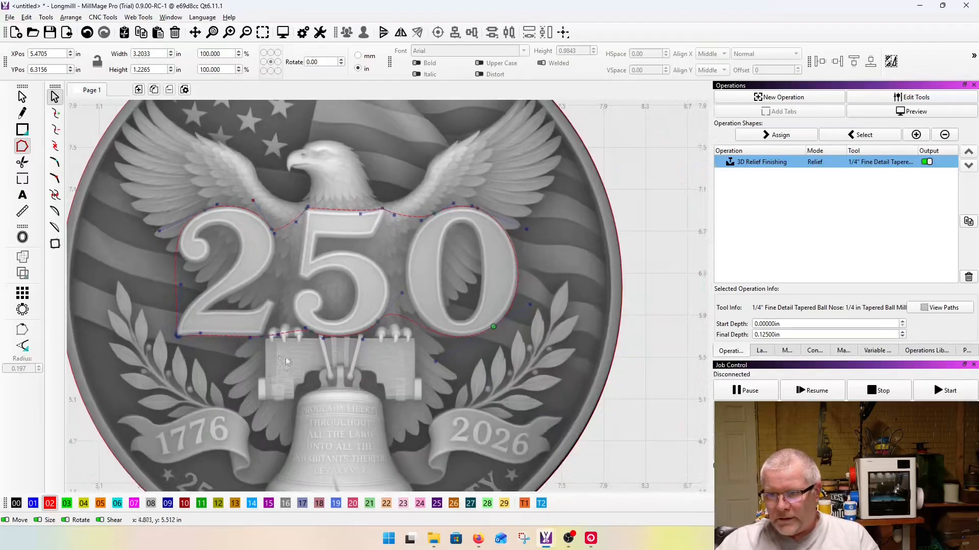
scroll(469, 239, up, 3)
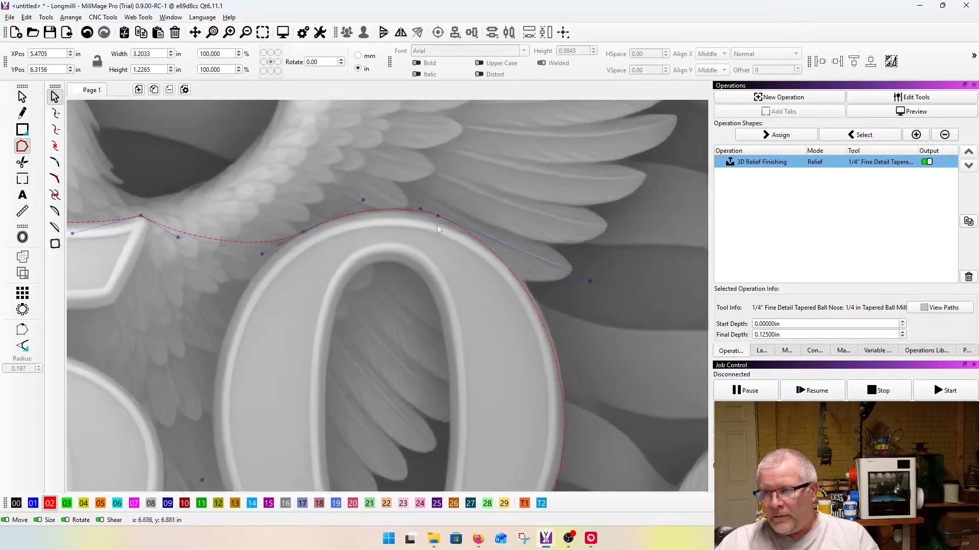
scroll(302, 232, down, 4)
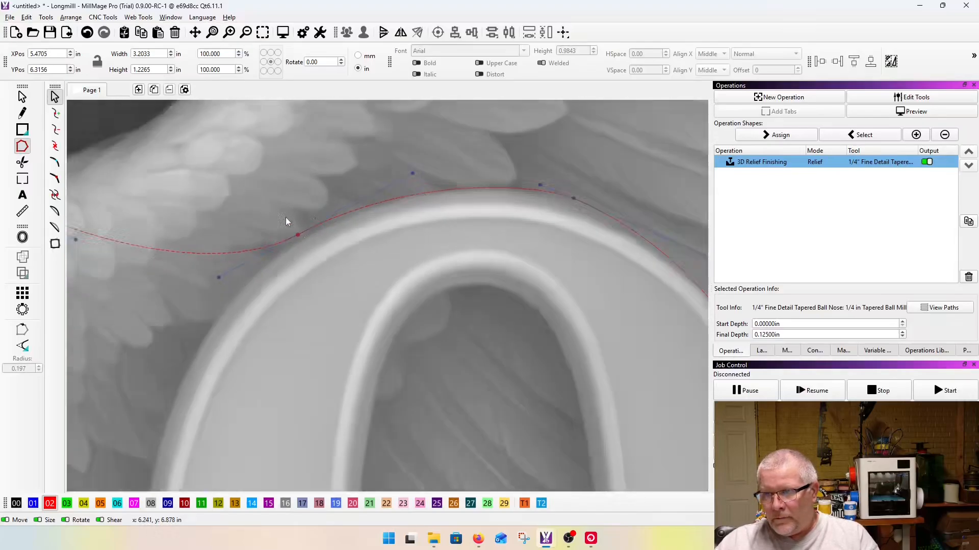
scroll(236, 214, down, 2)
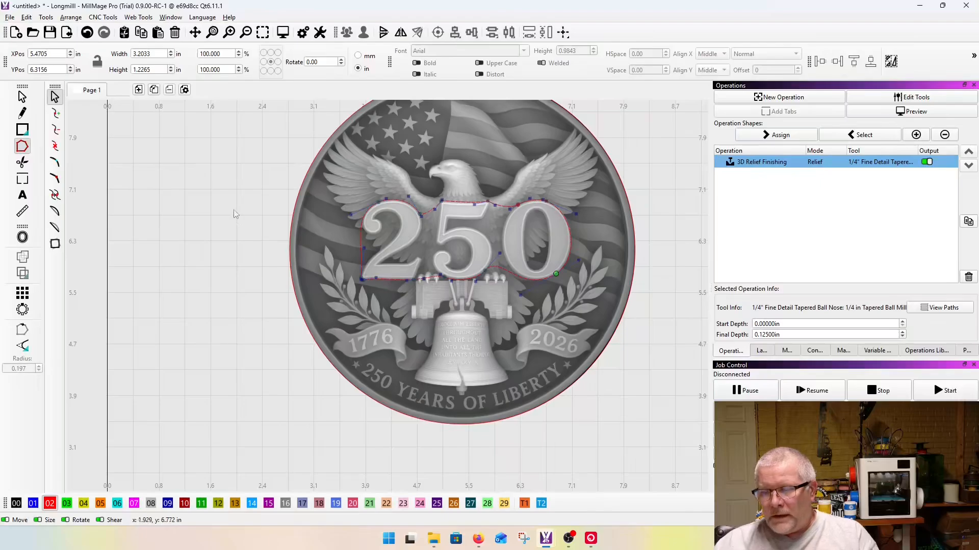
scroll(549, 168, up, 3)
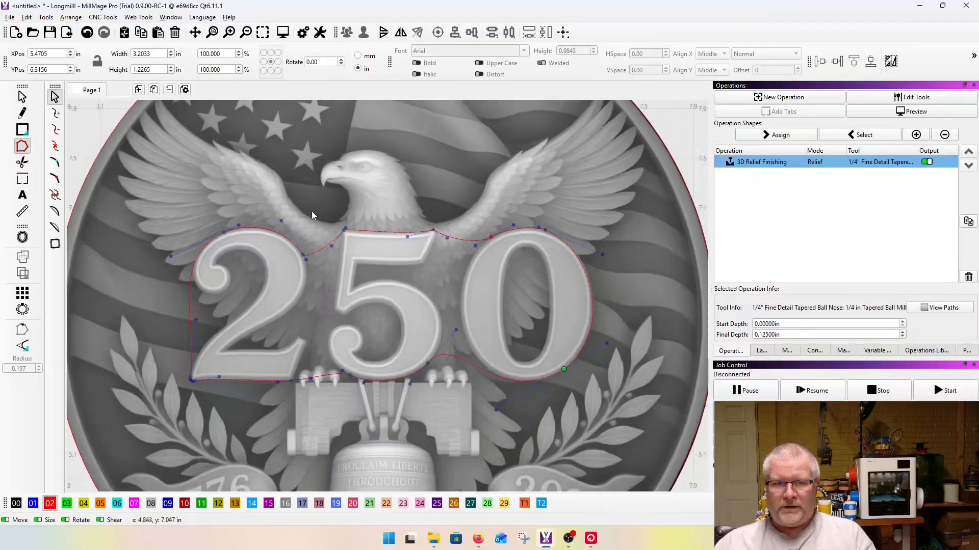
scroll(427, 171, down, 2)
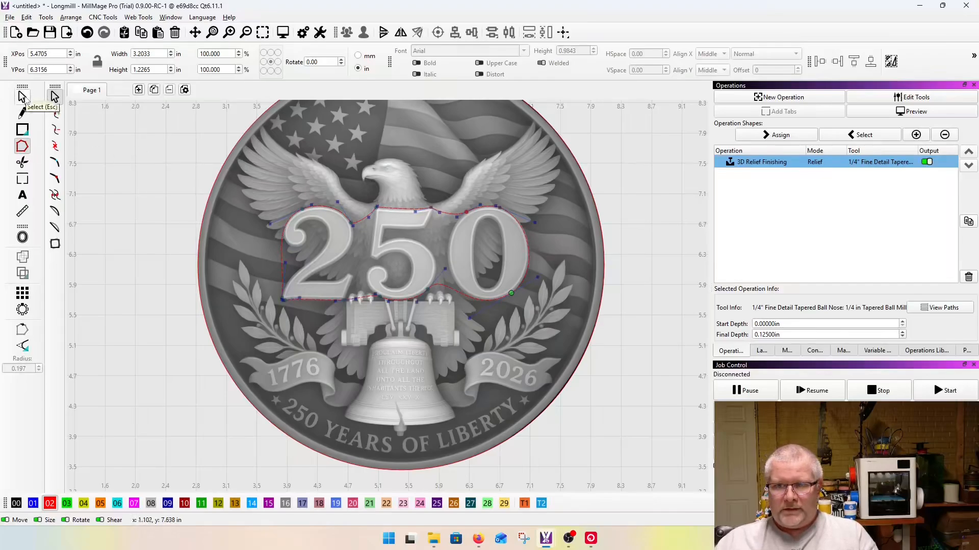
Step: Leave node editing and delete the circular outline around the coin
click(22, 97)
click(107, 192)
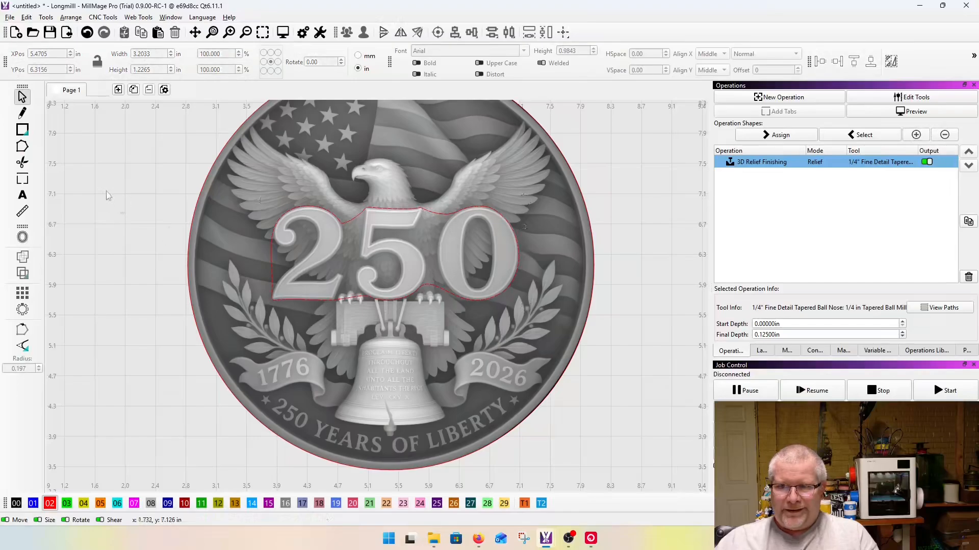
scroll(353, 281, down, 4)
scroll(332, 213, up, 5)
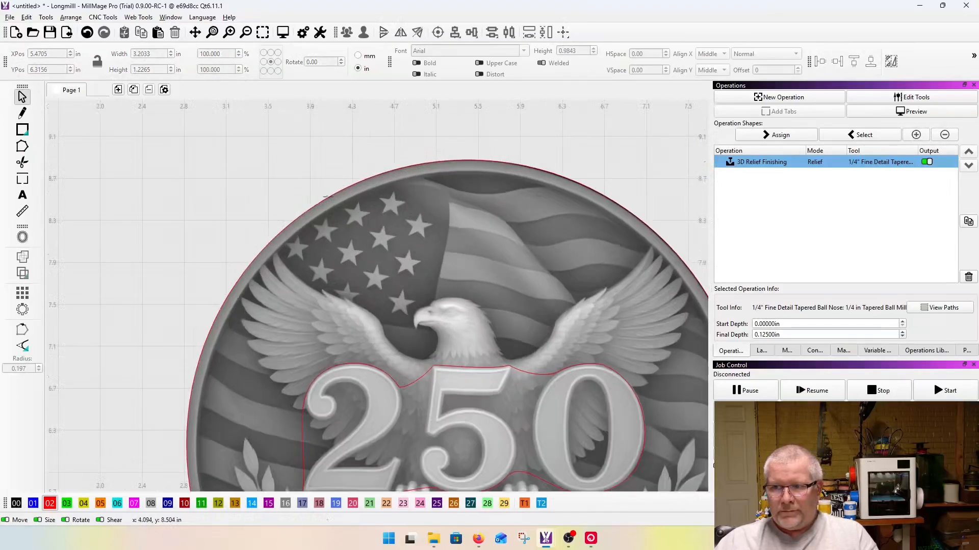
click(326, 197)
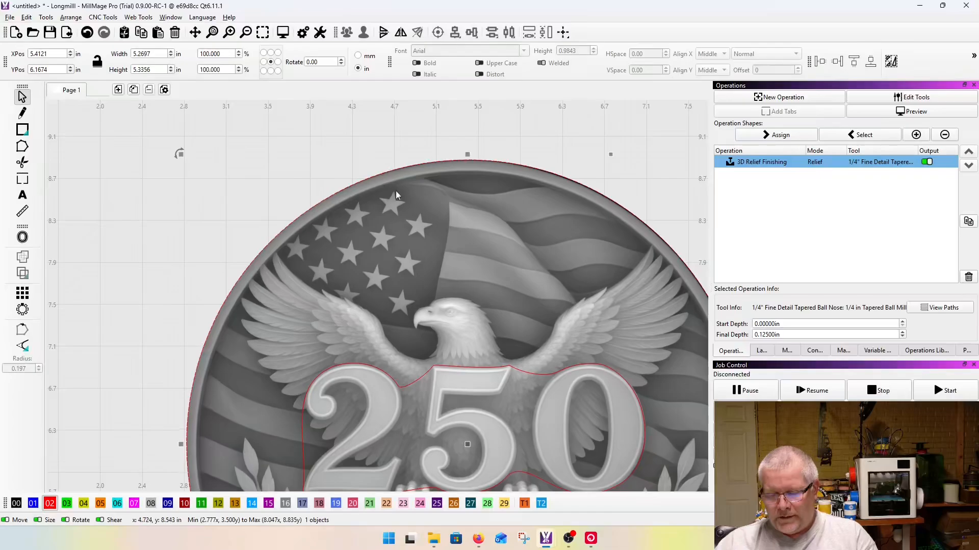
key(Escape)
scroll(388, 204, down, 4)
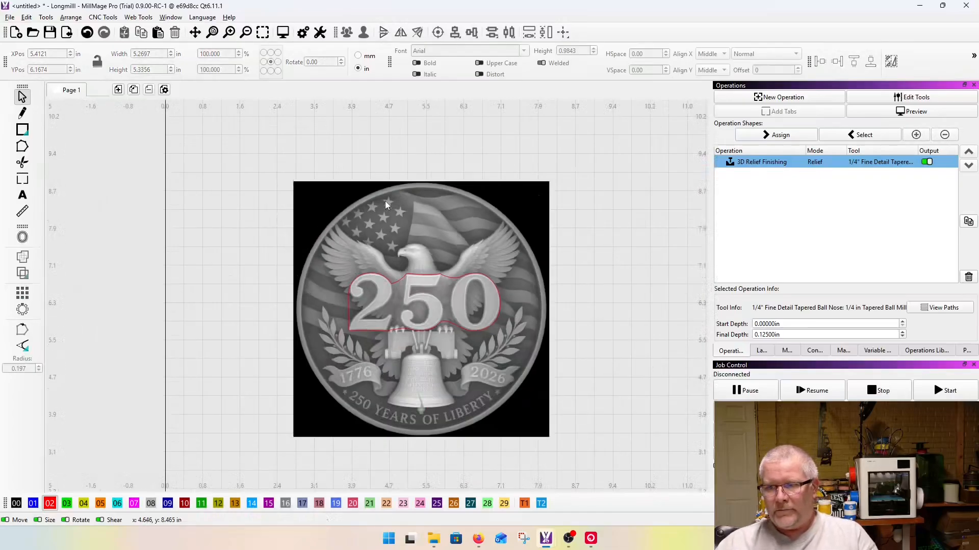
Step: Select the coin image with its numeral outline and assign both to the 3D Relief Finishing operation
scroll(381, 216, down, 2)
drag(239, 168, 507, 393)
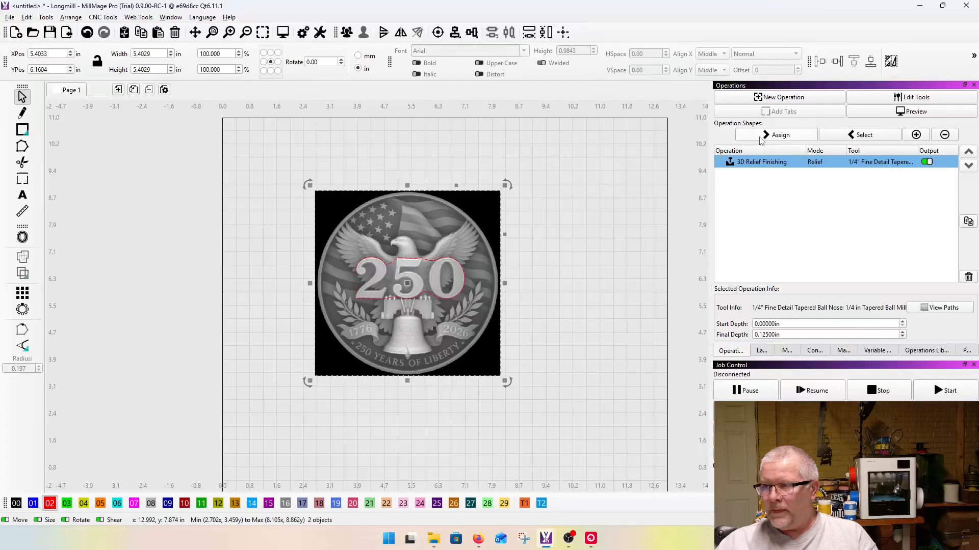
click(760, 162)
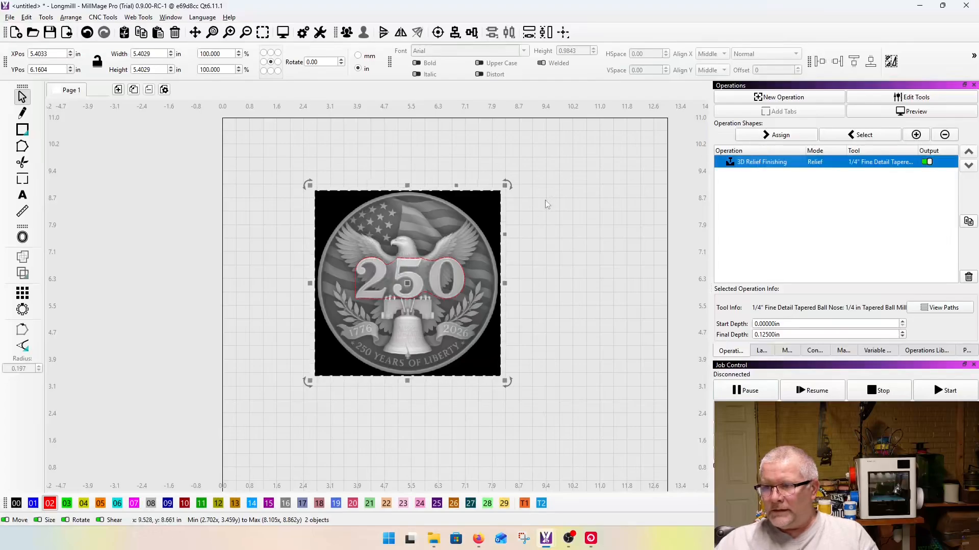
click(765, 135)
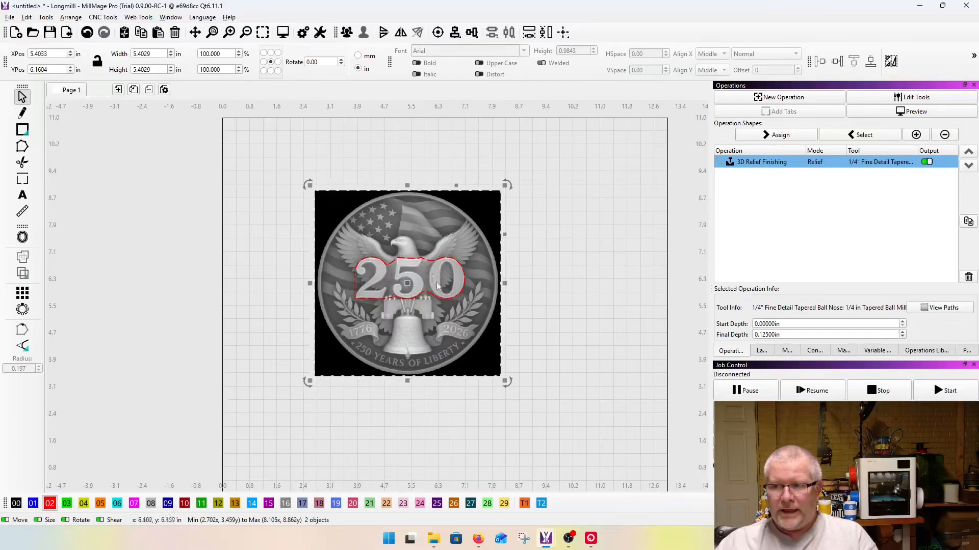
Step: Preview the relief toolpath, examine the simulated 250 carving up close, and close the preview
click(283, 33)
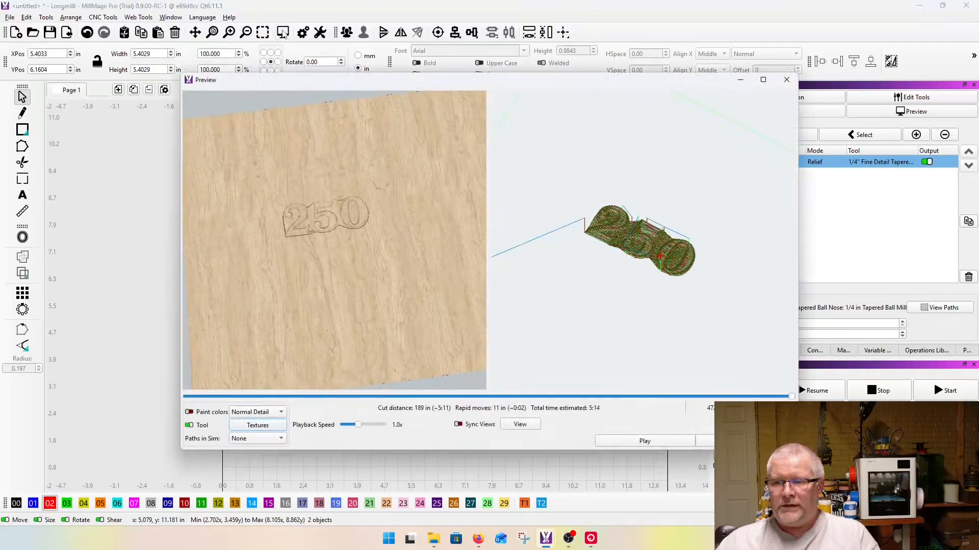
drag(319, 207, 360, 216)
scroll(298, 218, up, 8)
scroll(362, 230, down, 3)
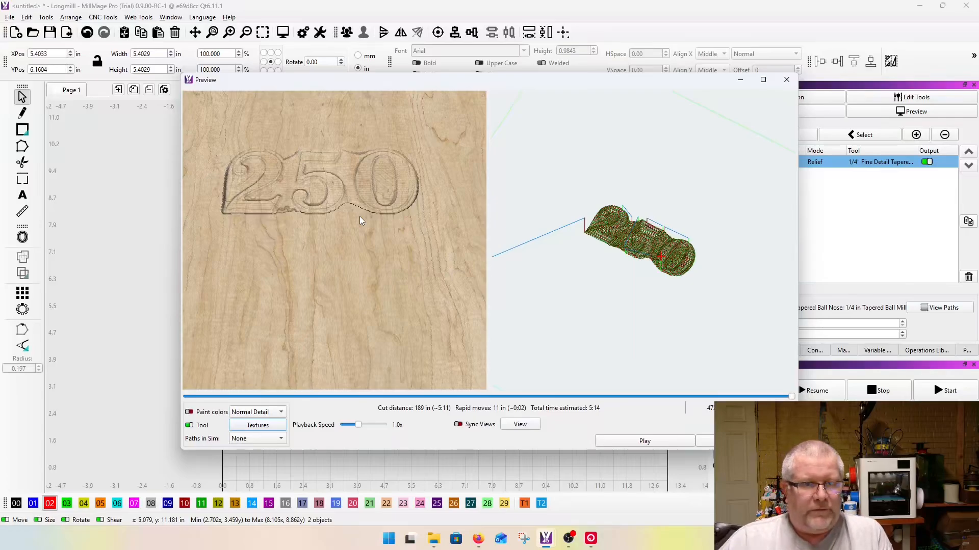
scroll(359, 216, down, 5)
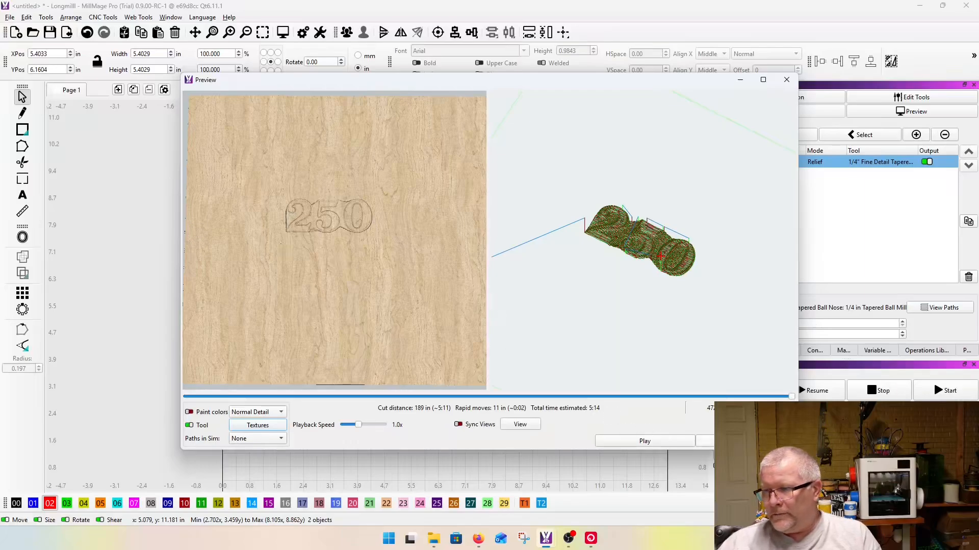
click(745, 440)
Step: Delete the coin image and its numeral outline from the workspace
scroll(413, 260, down, 5)
drag(274, 188, 634, 447)
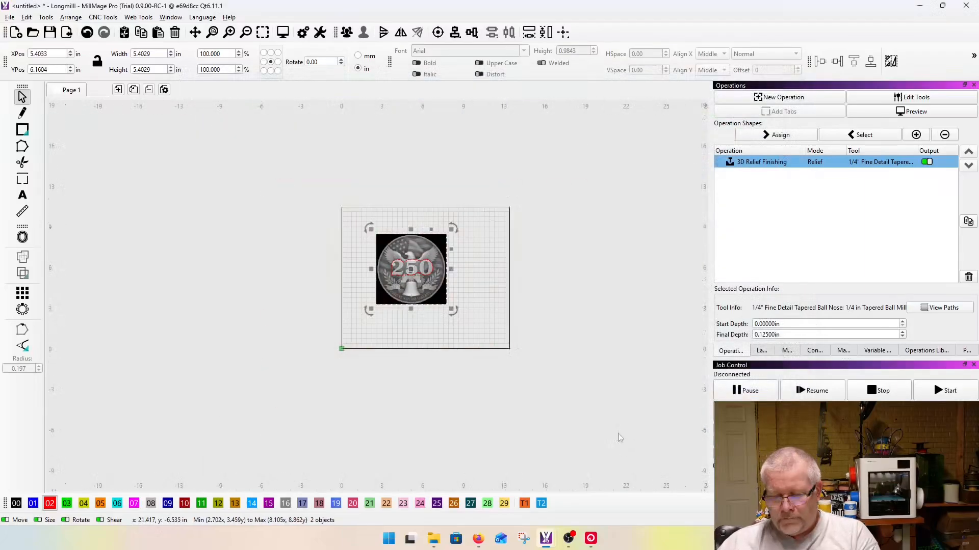
key(Delete)
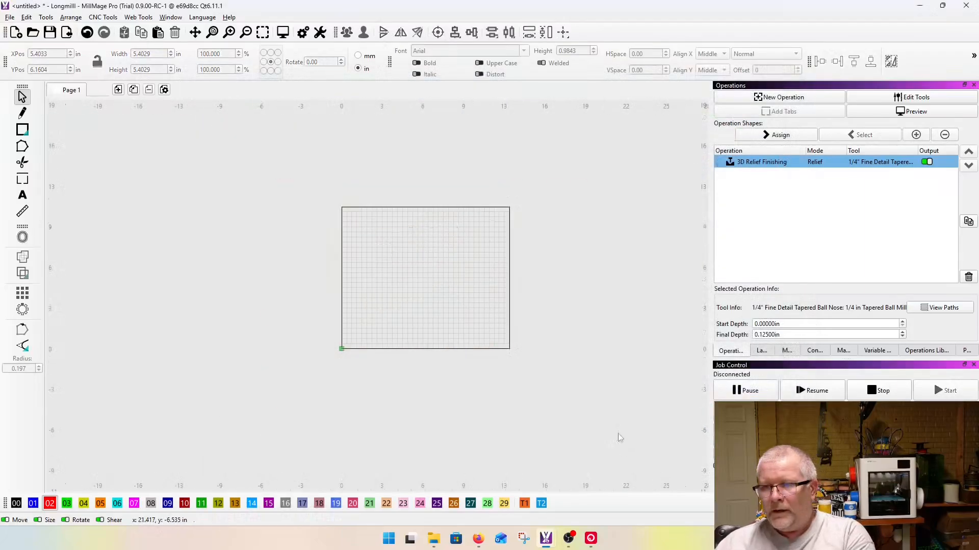
Step: Bring the file "American Soldier Taking Aim in front of Flag.stl" from the STL folder in File Explorer into the MillMage workspace
click(433, 539)
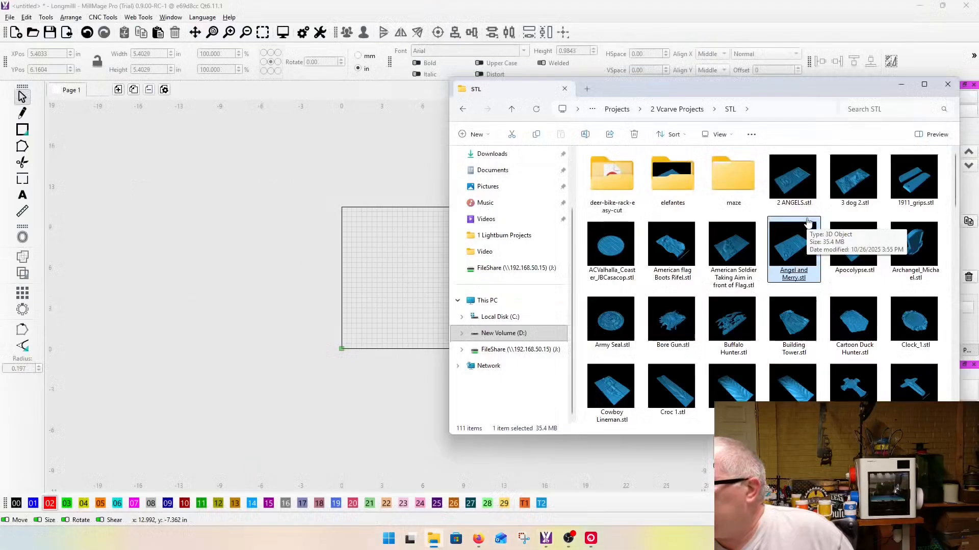
click(732, 311)
scroll(736, 245, down, 1)
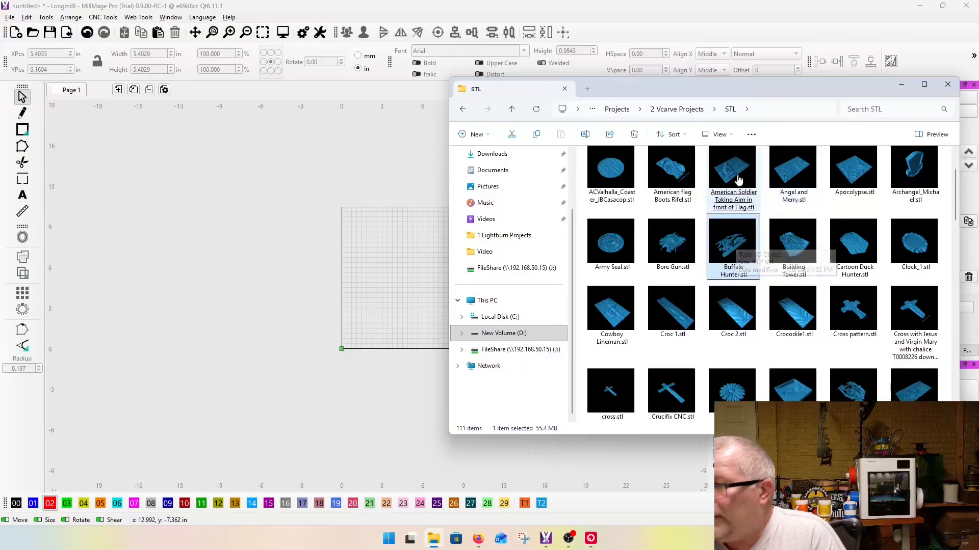
drag(738, 180, 436, 293)
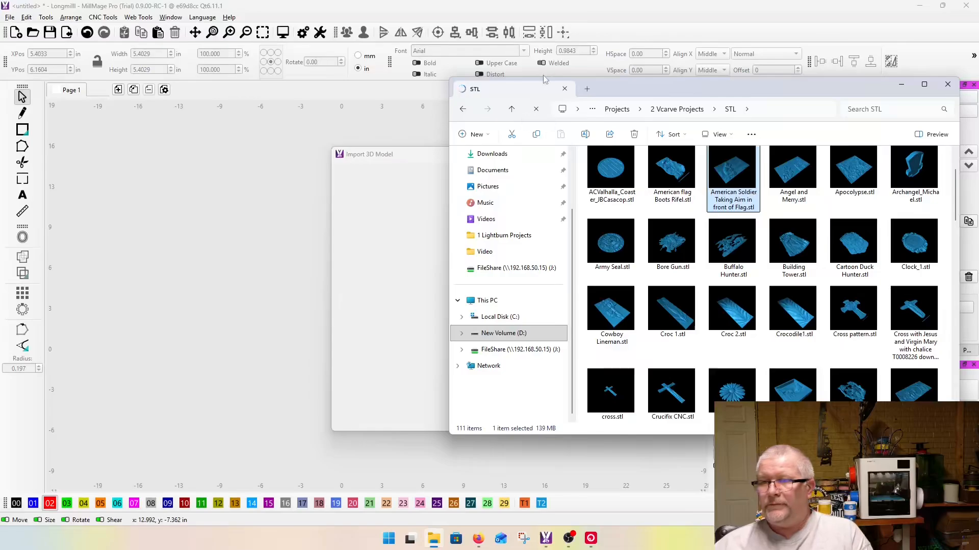
click(596, 14)
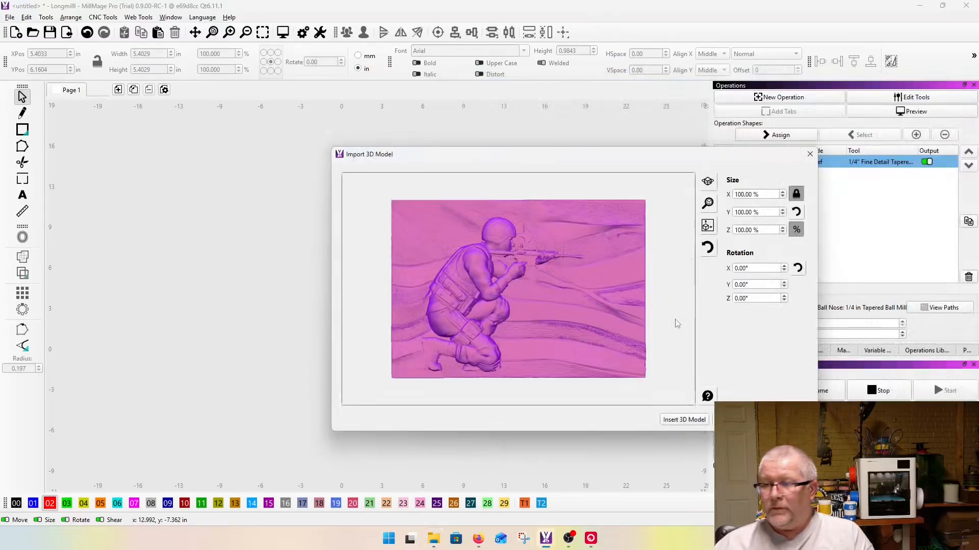
Step: Scale the soldier model to fit the workspace, insert it as a 16-bit medium-resolution depth map, and position it inside the page
click(708, 225)
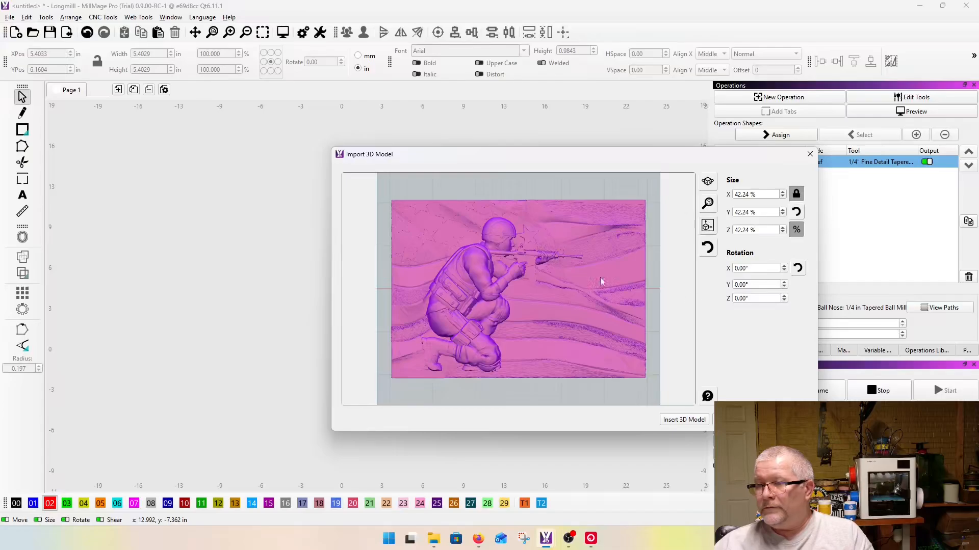
click(739, 419)
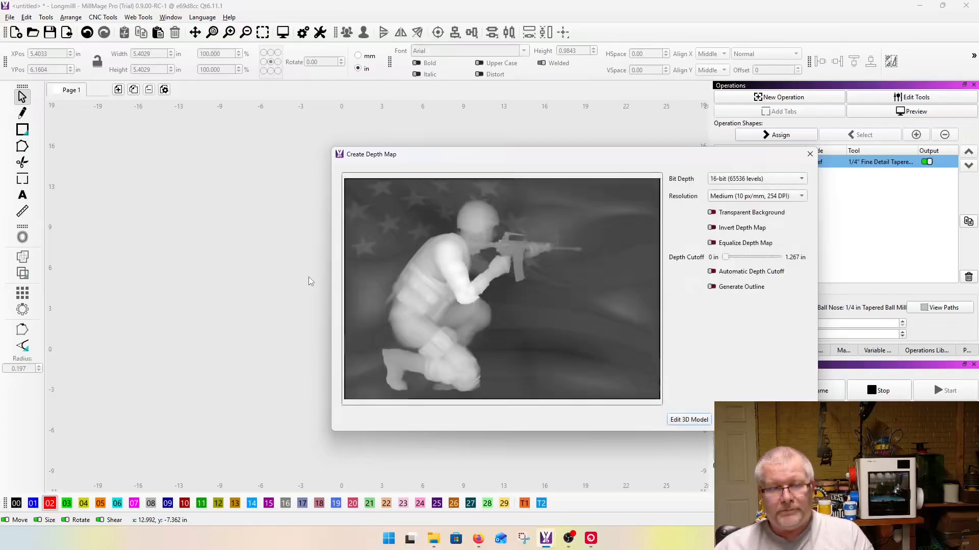
click(739, 420)
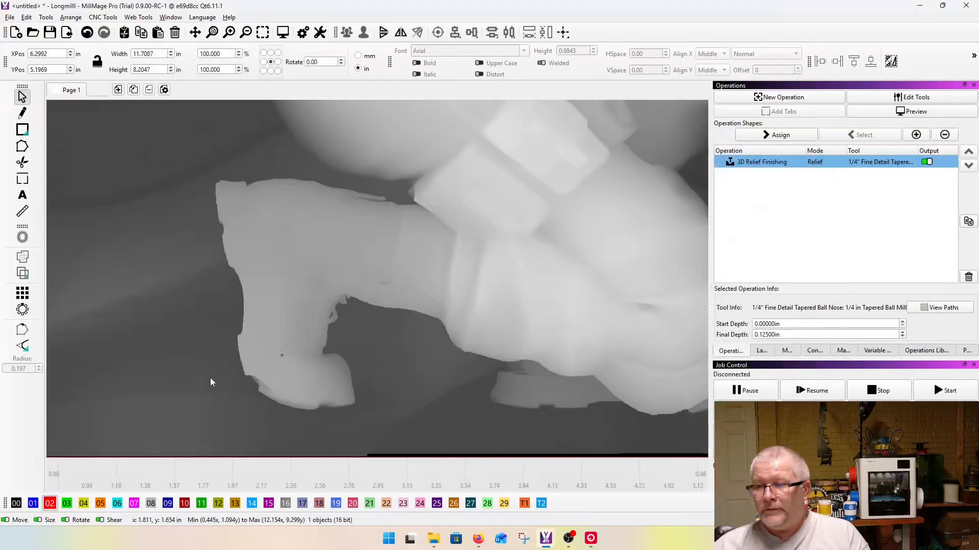
scroll(210, 378, down, 7)
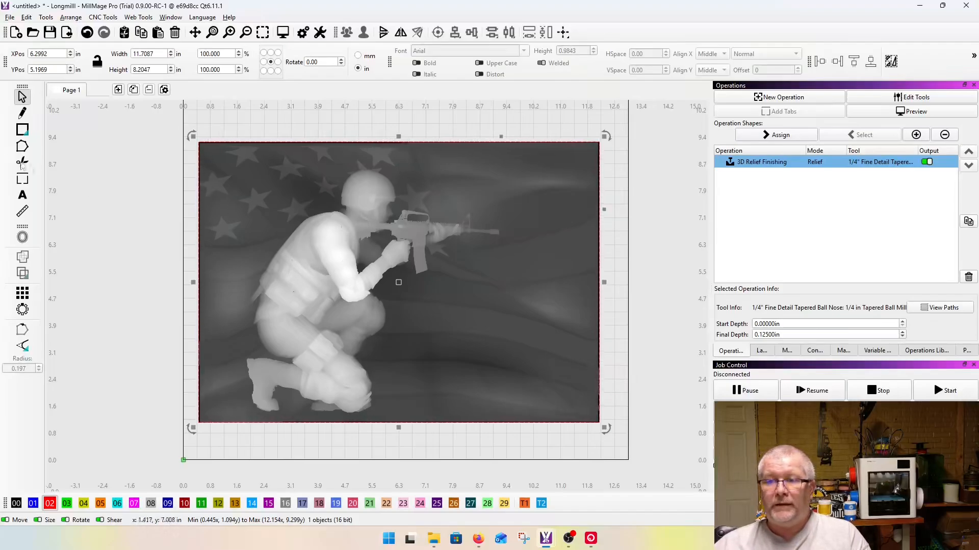
Step: Draw a rectangle about 6.26 by 8.86 in over the soldier and convert it to a path
click(21, 129)
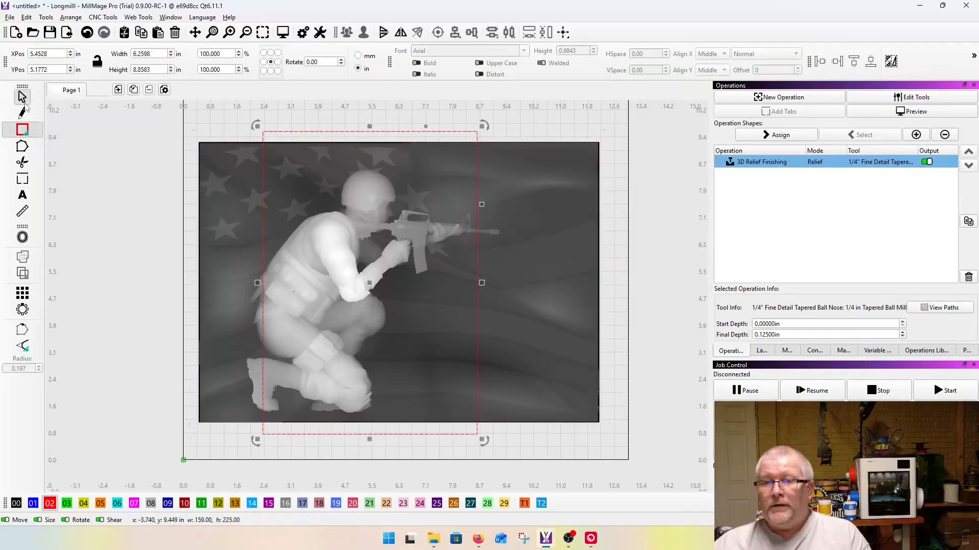
click(23, 101)
scroll(311, 119, up, 4)
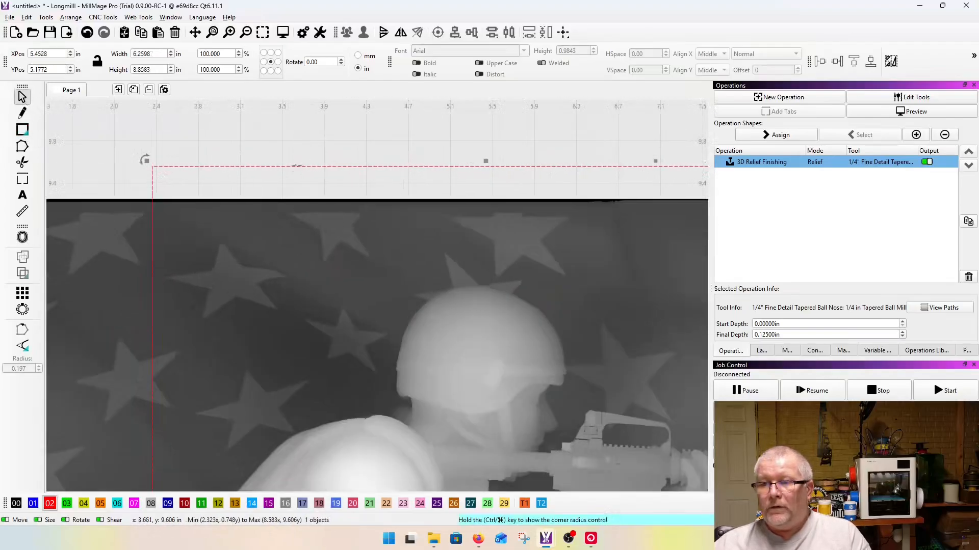
right_click(297, 166)
click(331, 303)
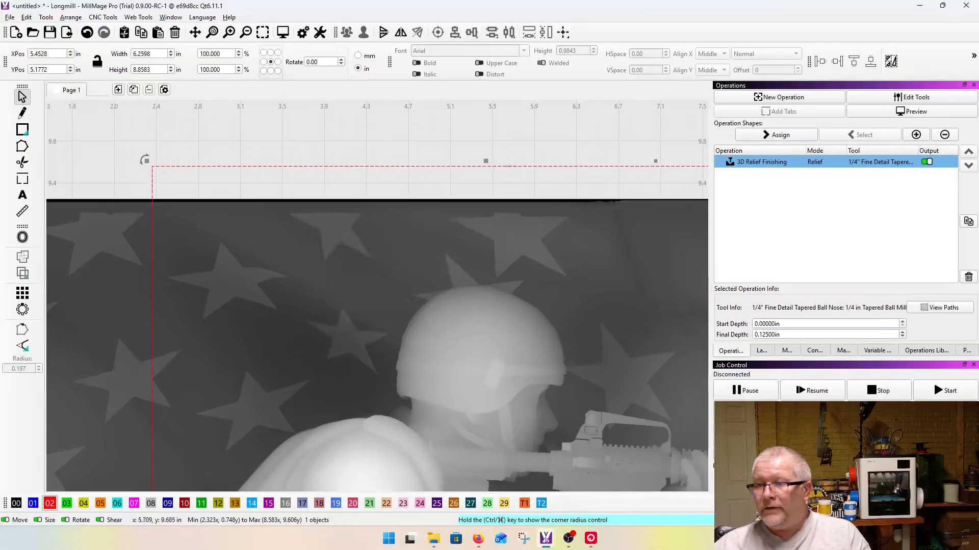
Step: Resize the rectangle around the soldier to about 6.84 by 7.26 in, pulling in its top and bottom and widening it behind the back
drag(514, 170, 476, 275)
scroll(476, 276, down, 4)
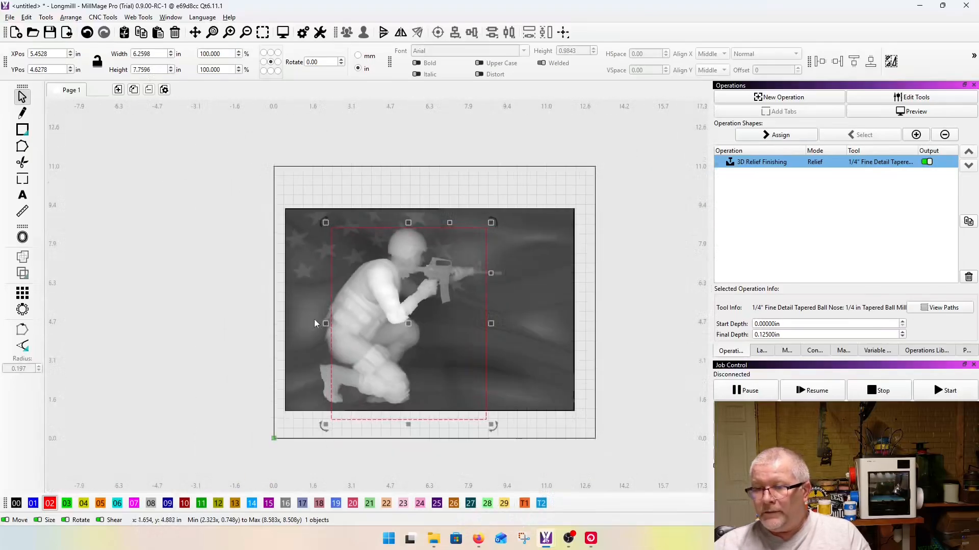
drag(326, 323, 312, 323)
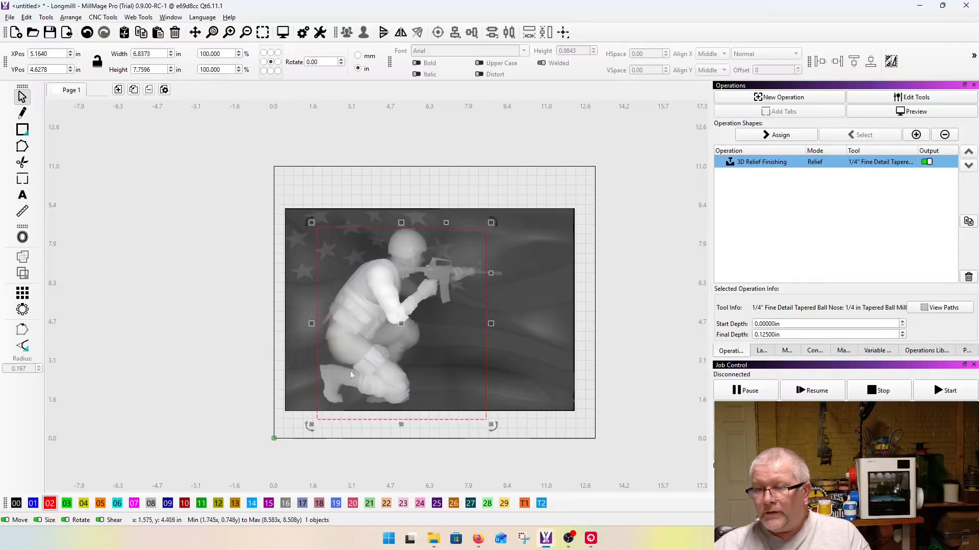
drag(401, 425, 401, 413)
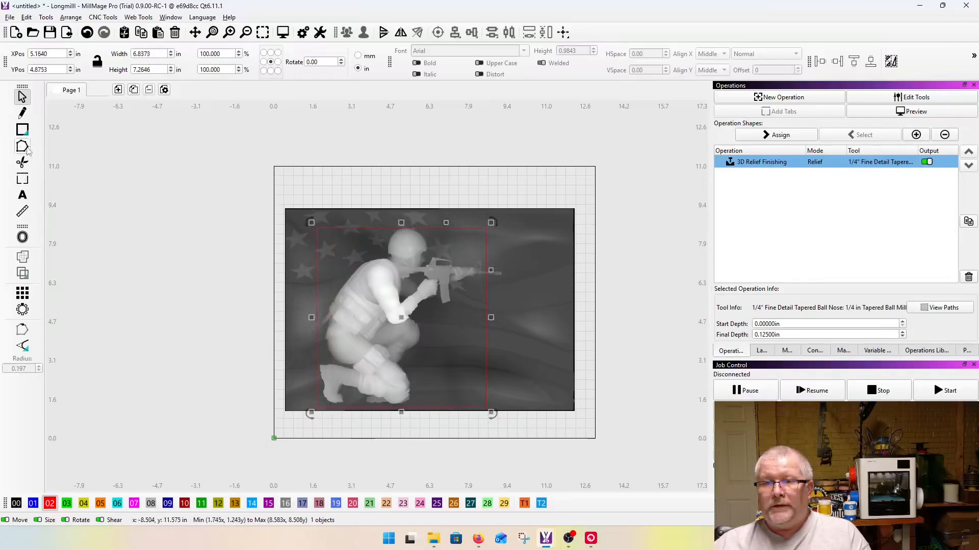
Step: Draw a demonstration rectangle about 3.82 by 4.37 in on the empty area left of the page and shift it slightly
key(ctrl+r)
drag(120, 141, 215, 249)
scroll(270, 303, down, 2)
scroll(108, 215, up, 7)
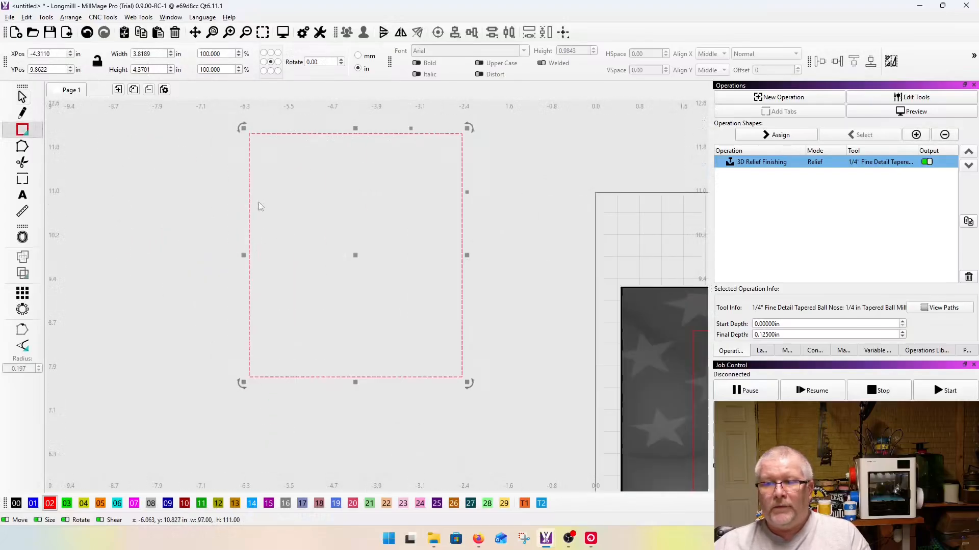
scroll(289, 298, down, 2)
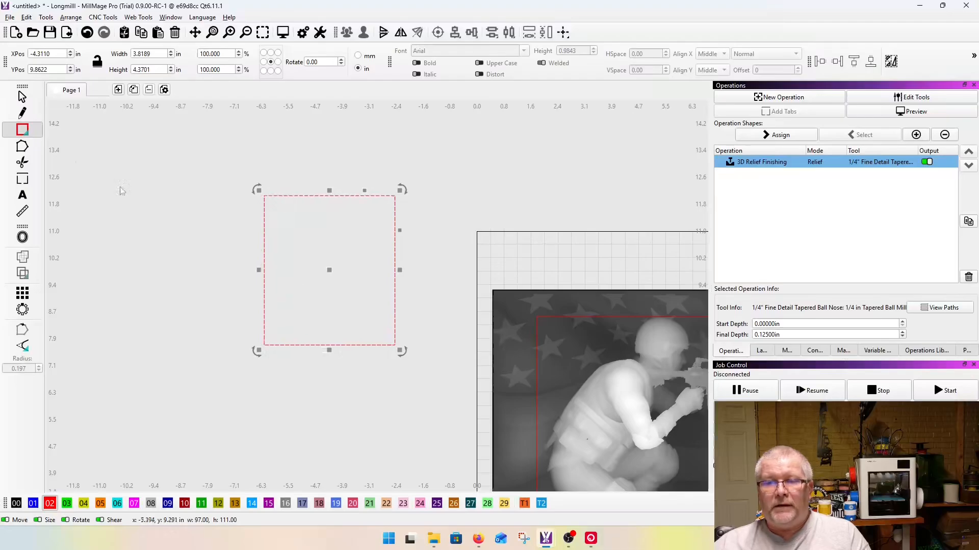
key(Escape)
drag(352, 285, 366, 309)
Step: Try node editing on the demonstration rectangle, convert it to a path, and edit its upper left corner node
click(22, 146)
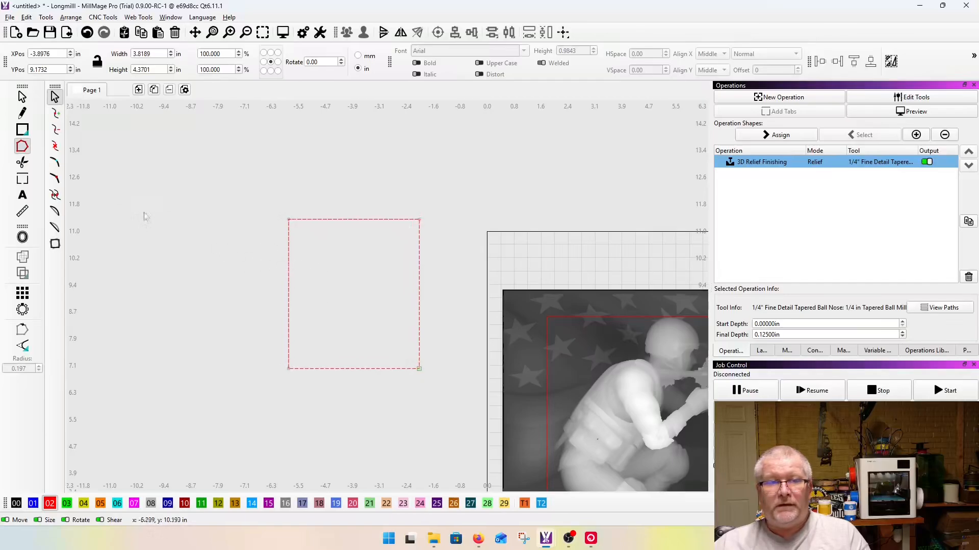
click(22, 96)
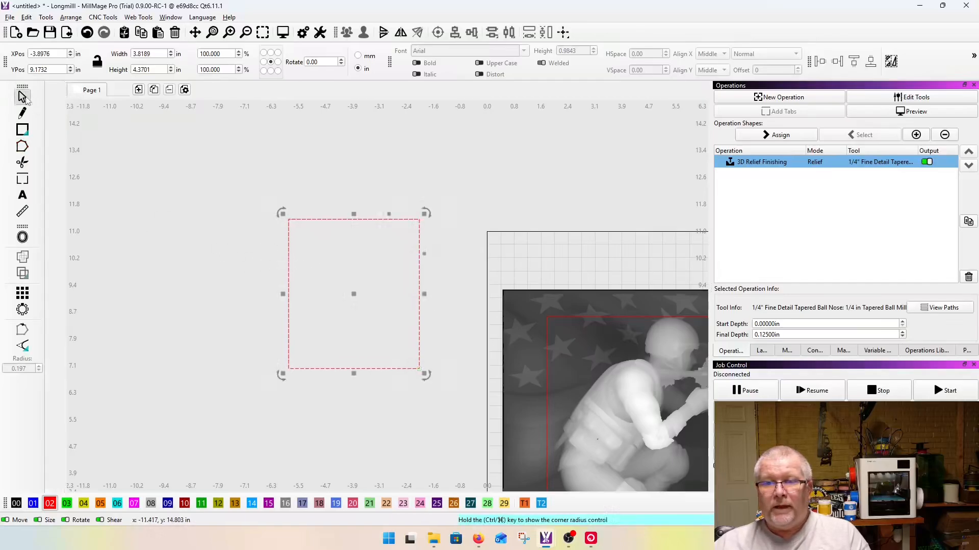
right_click(287, 222)
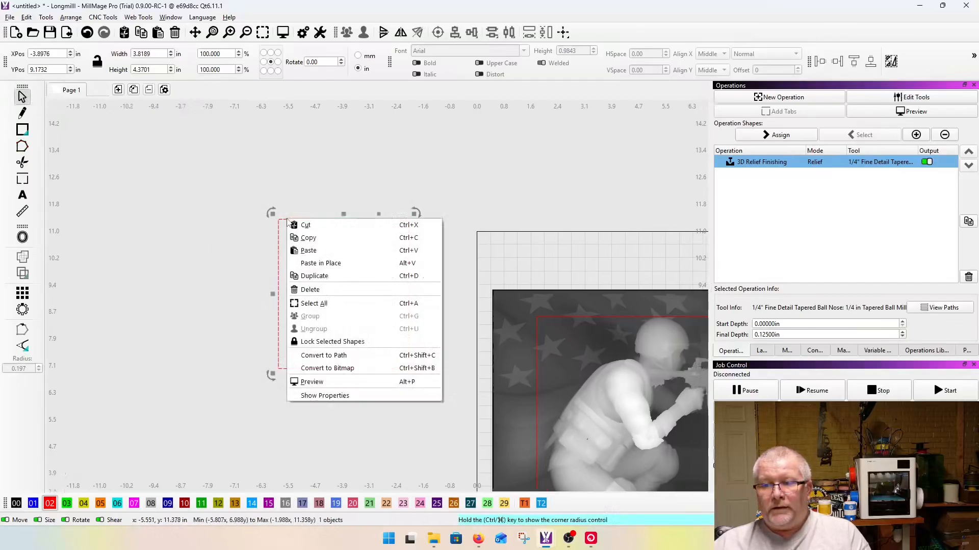
click(312, 356)
click(22, 146)
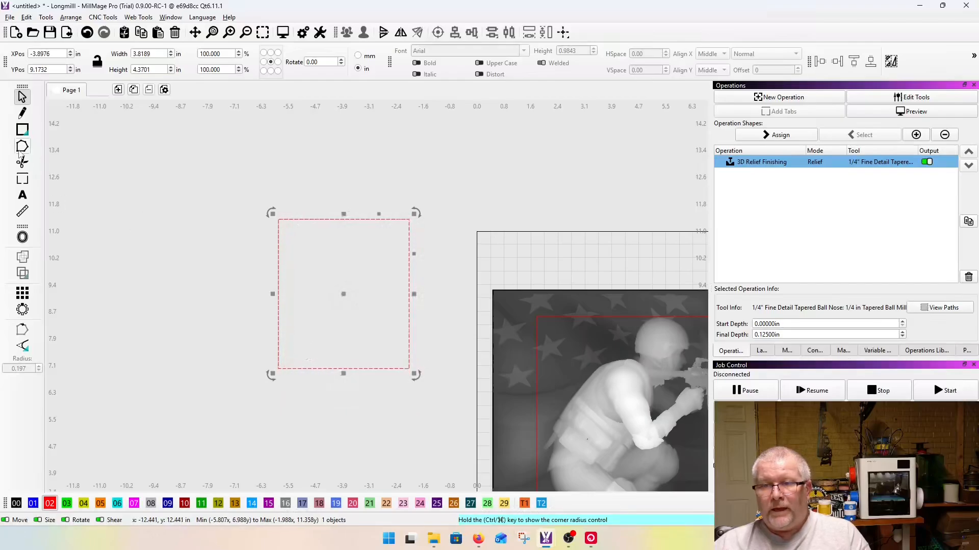
drag(288, 220, 312, 270)
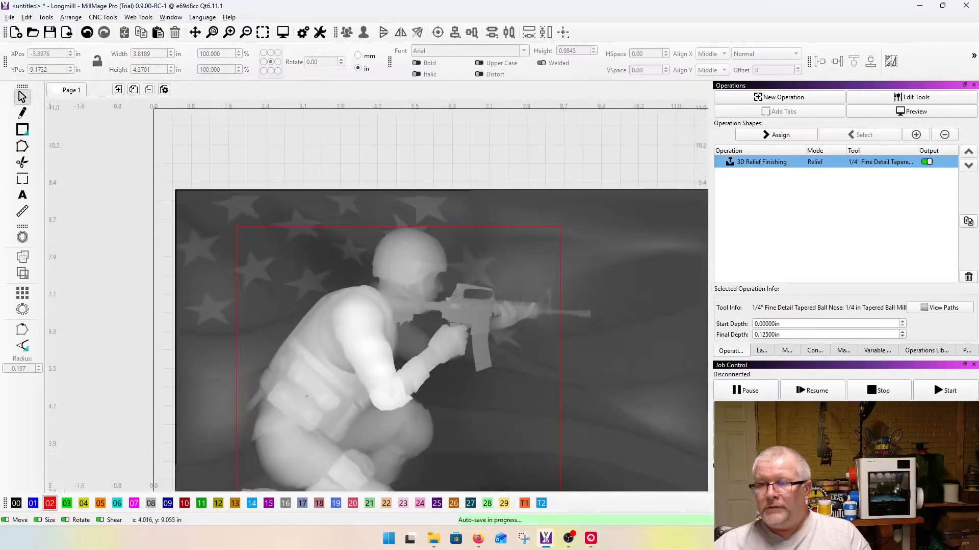
Step: Node-edit the rectangle around the soldier, moving its upper left corner node onto the helmet's upper rear curve as a smooth node
click(330, 232)
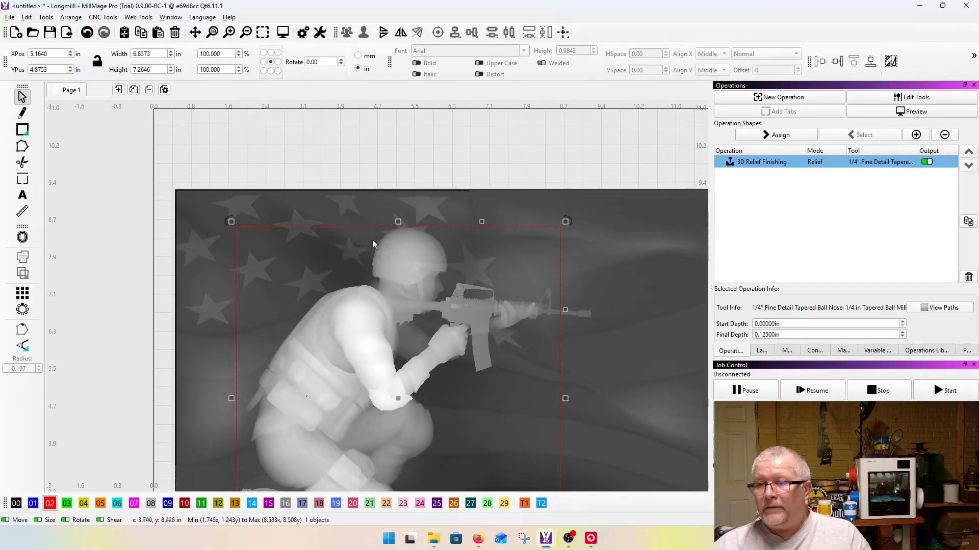
scroll(403, 206, down, 3)
click(22, 147)
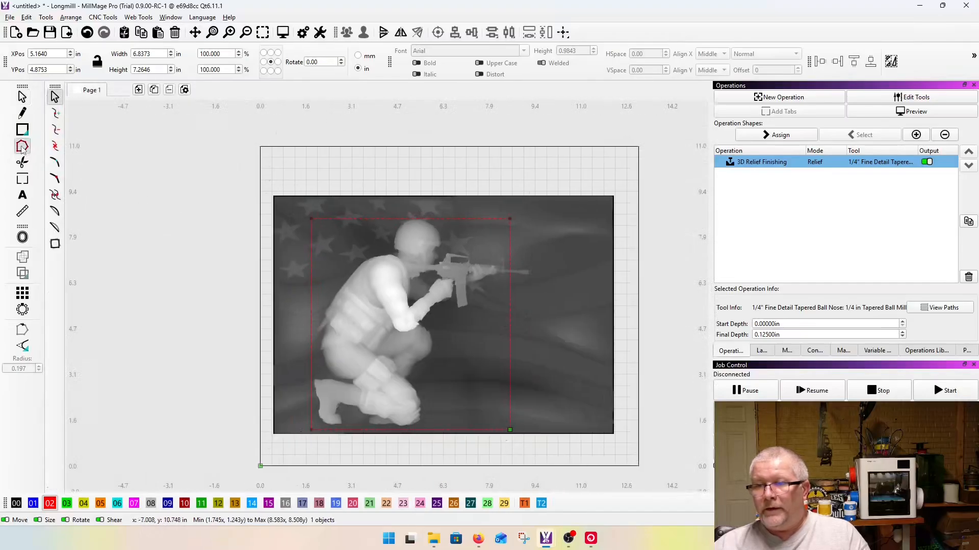
drag(313, 218, 426, 222)
scroll(408, 219, up, 5)
scroll(395, 228, up, 6)
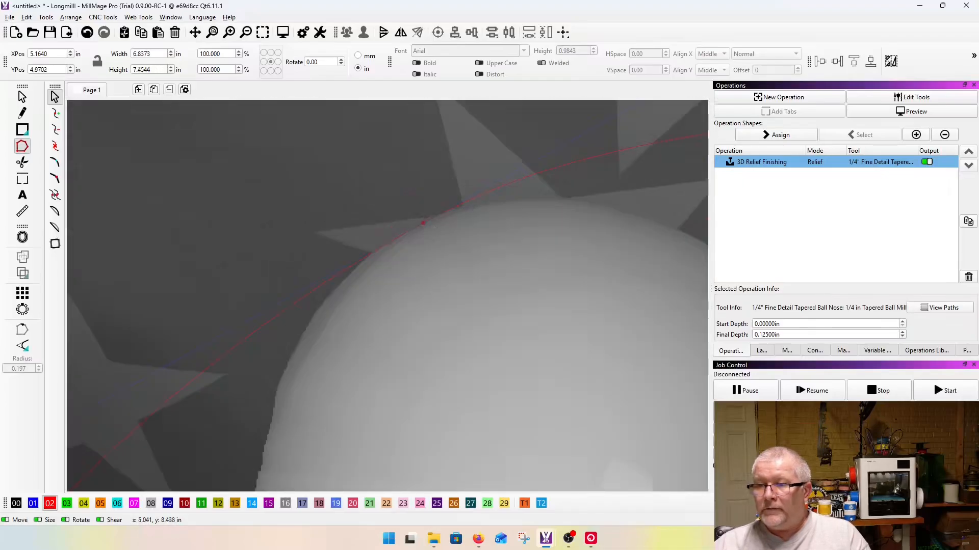
key(s)
Step: Add a node to the outline behind the soldier, move it to the helmet's lower rear corner, and pull its upper handle toward the helmet's rear edge
scroll(346, 218, down, 5)
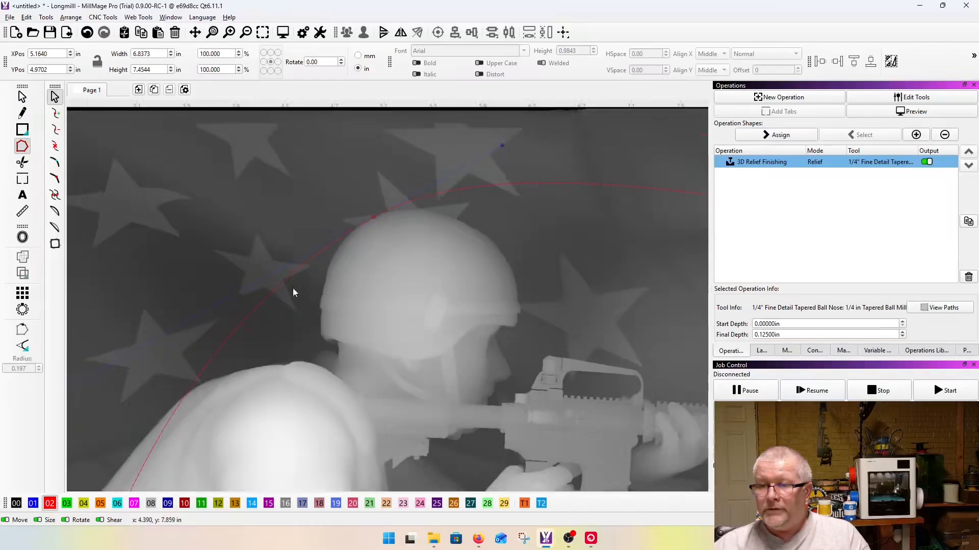
scroll(281, 291, up, 5)
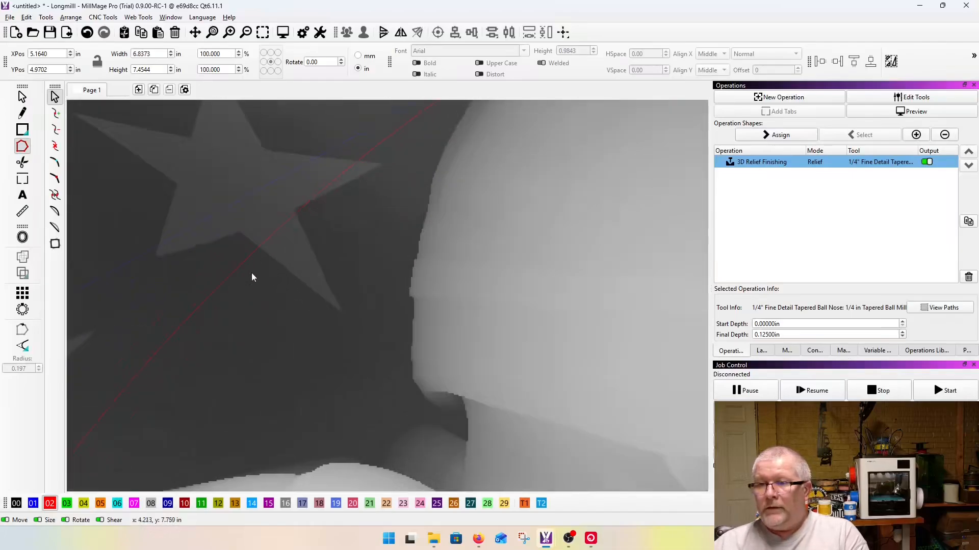
drag(228, 278, 445, 411)
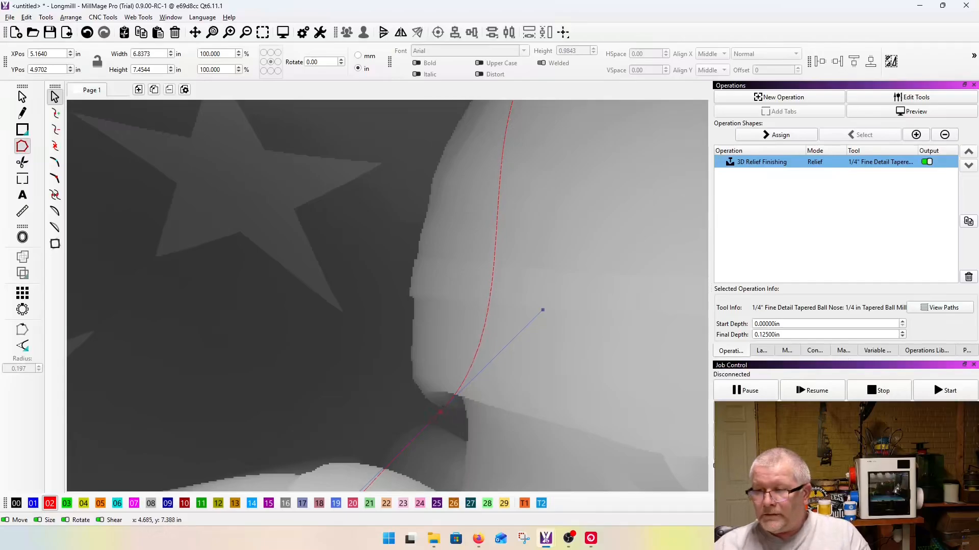
scroll(421, 377, down, 4)
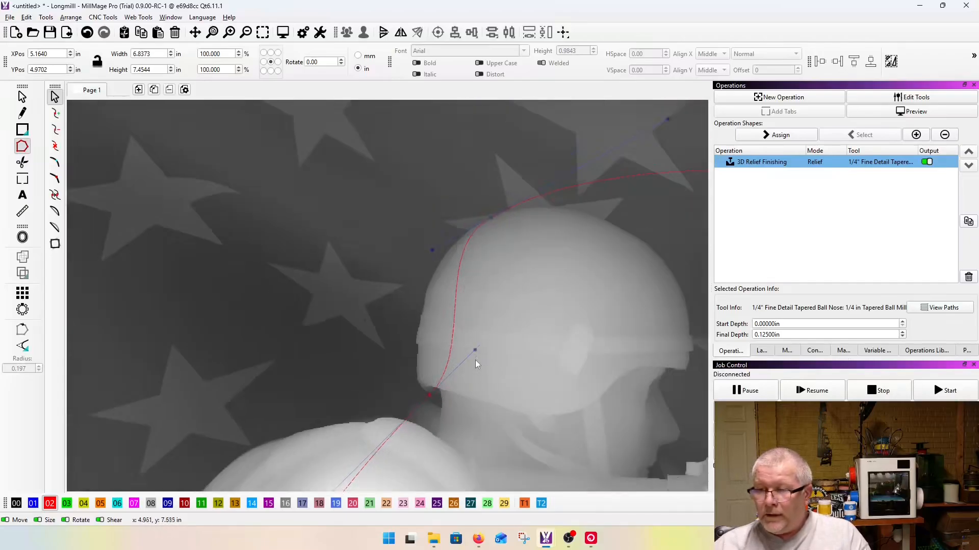
drag(474, 351, 436, 346)
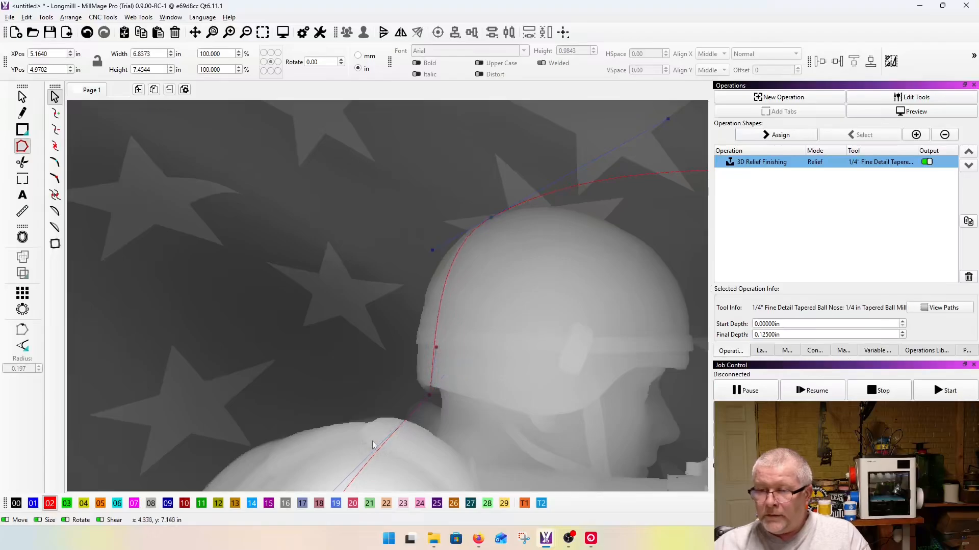
Step: Extend the lower handle of the helmet's rear corner node out behind the back and fit the node onto the helmet's edge
scroll(375, 445, down, 4)
scroll(332, 386, down, 4)
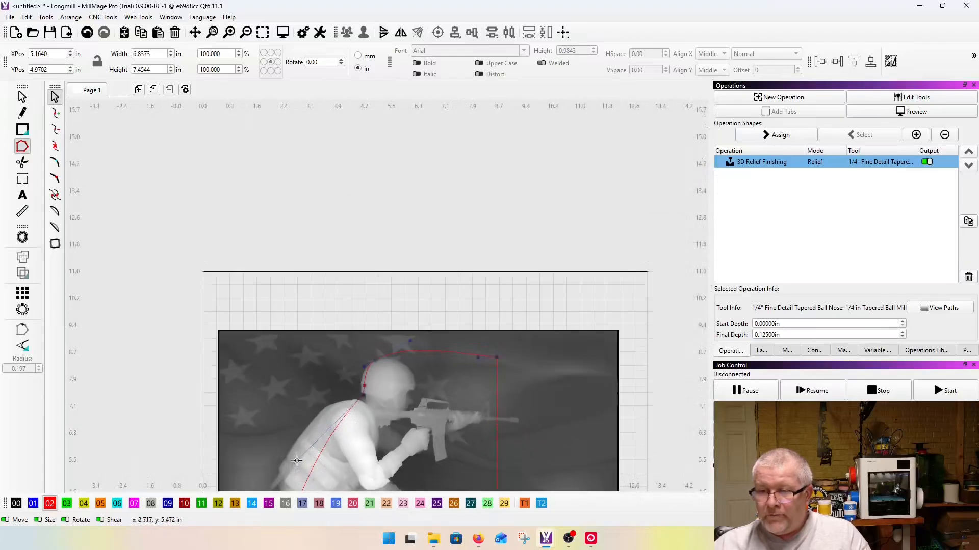
scroll(357, 390, up, 10)
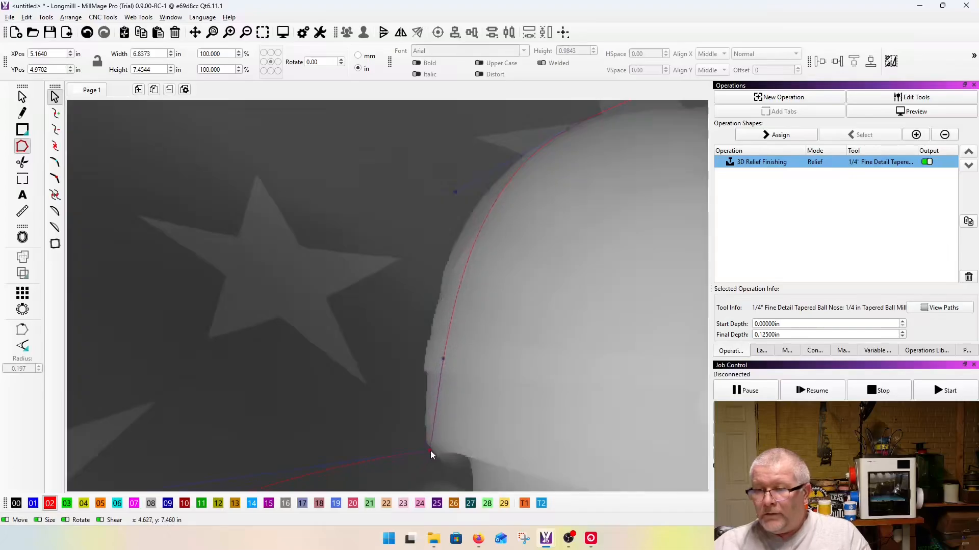
scroll(431, 451, up, 3)
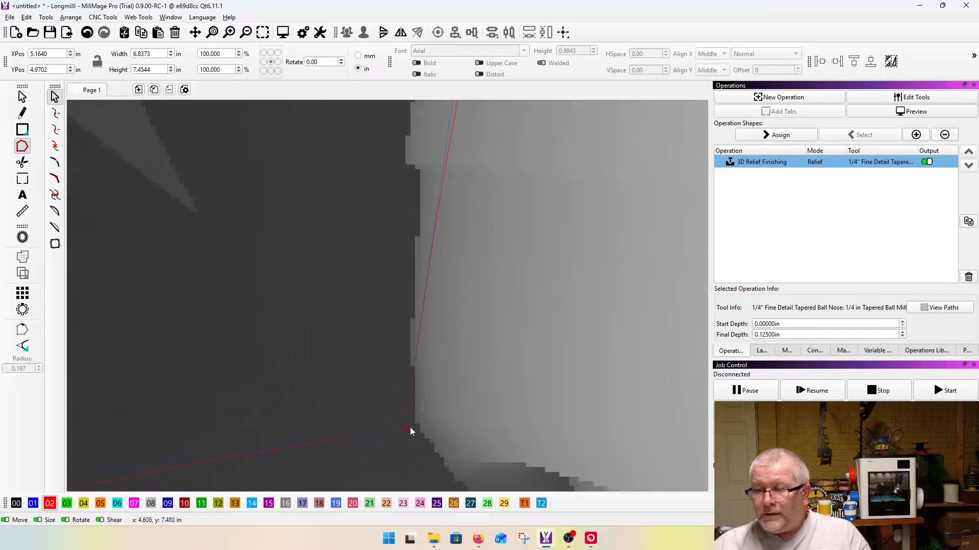
scroll(388, 338, down, 3)
scroll(387, 306, down, 5)
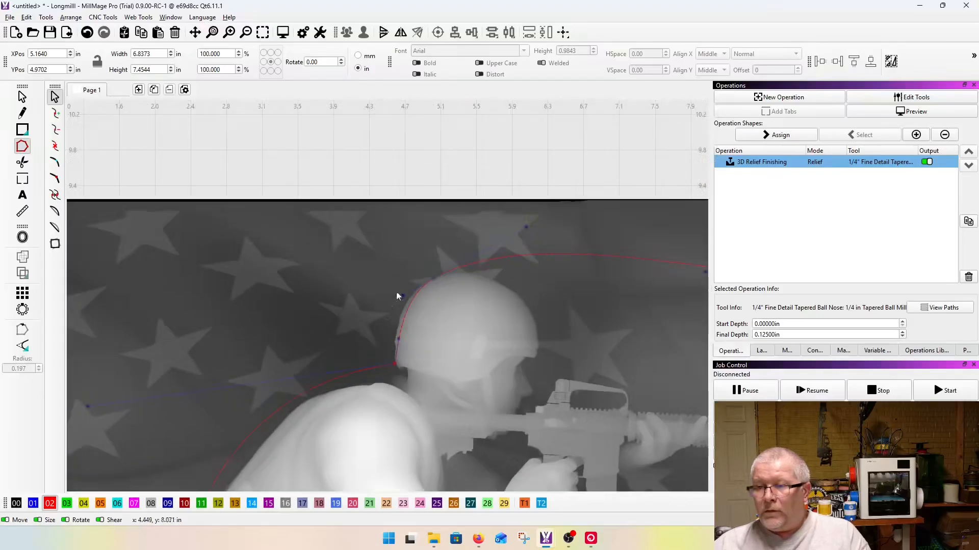
Step: Adjust the handles of the segment behind the helmet so the outline bends along the helmet's rear curve
scroll(407, 293, up, 6)
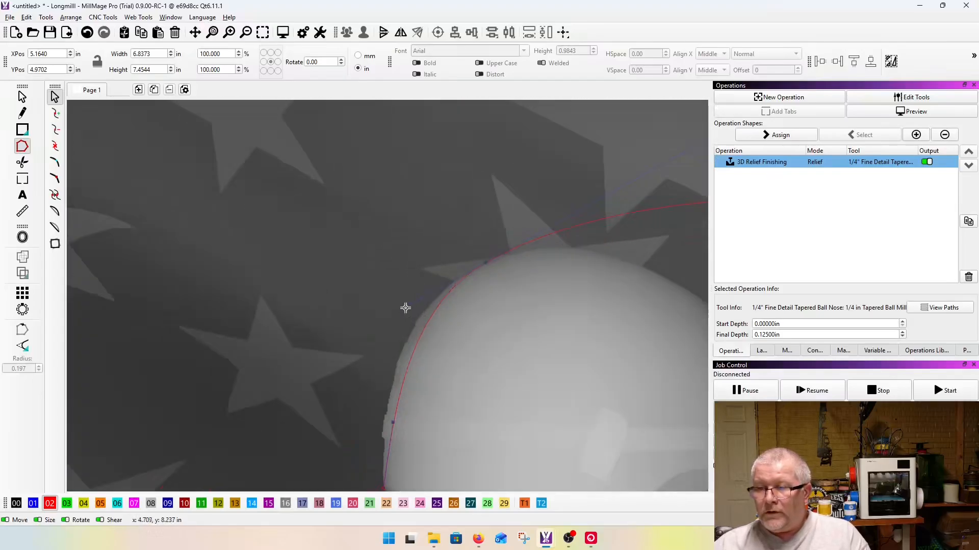
scroll(371, 388, up, 4)
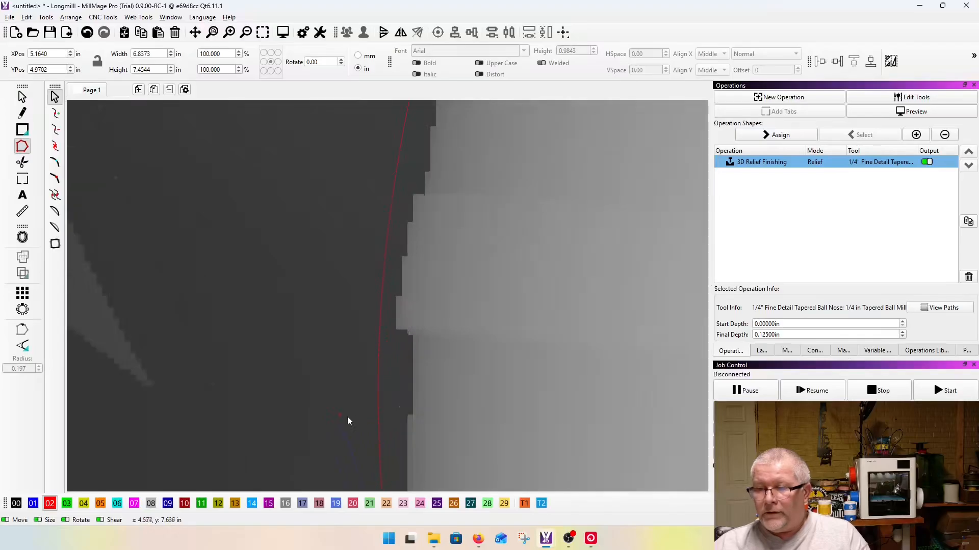
drag(384, 392, 420, 353)
scroll(373, 322, down, 2)
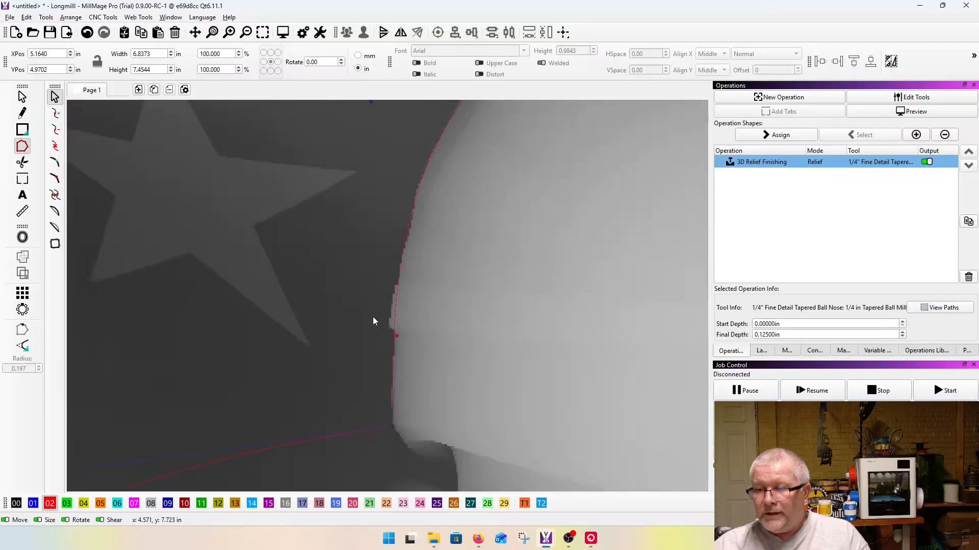
Step: Place outline nodes at the pixel step below the small bump on the helmet's rear edge, one at the bump's lower outer corner
scroll(393, 334, up, 5)
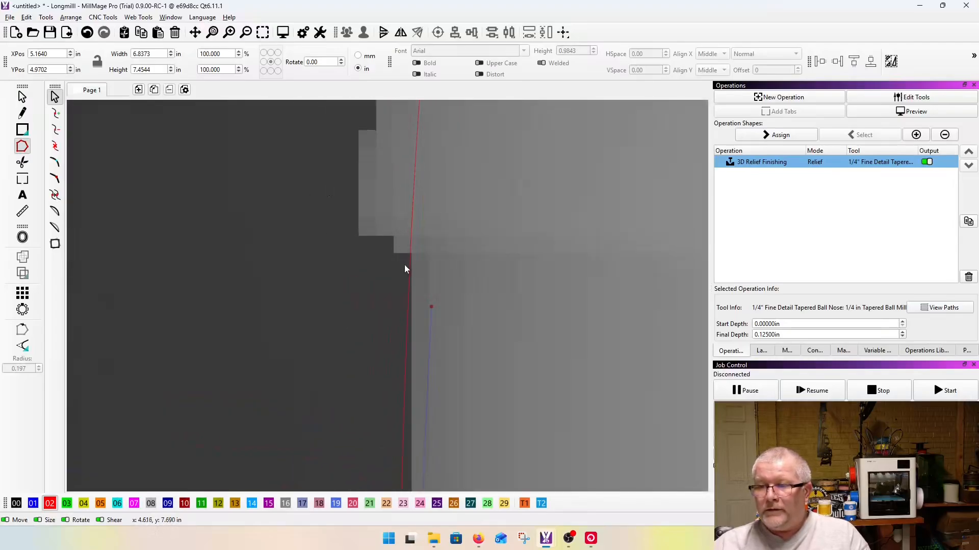
drag(432, 307, 405, 264)
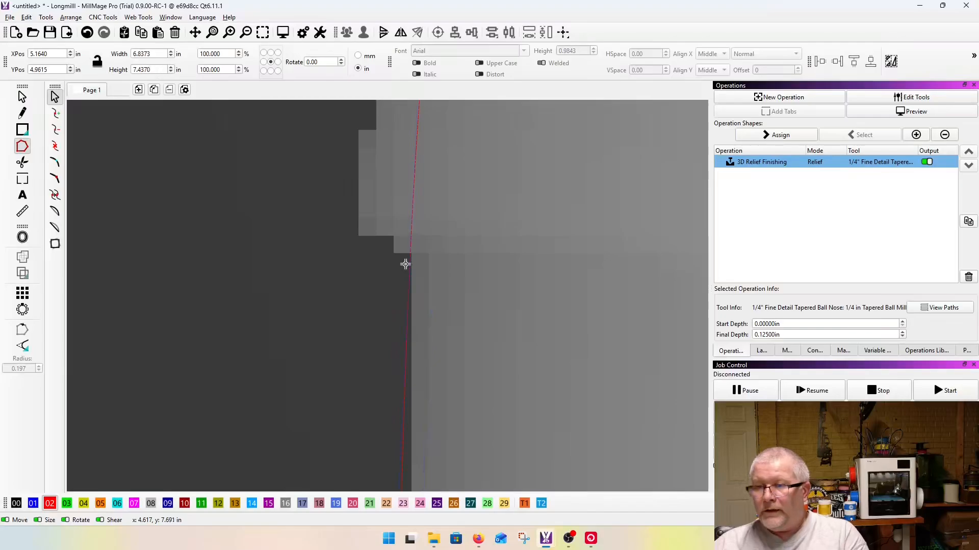
drag(411, 231, 356, 229)
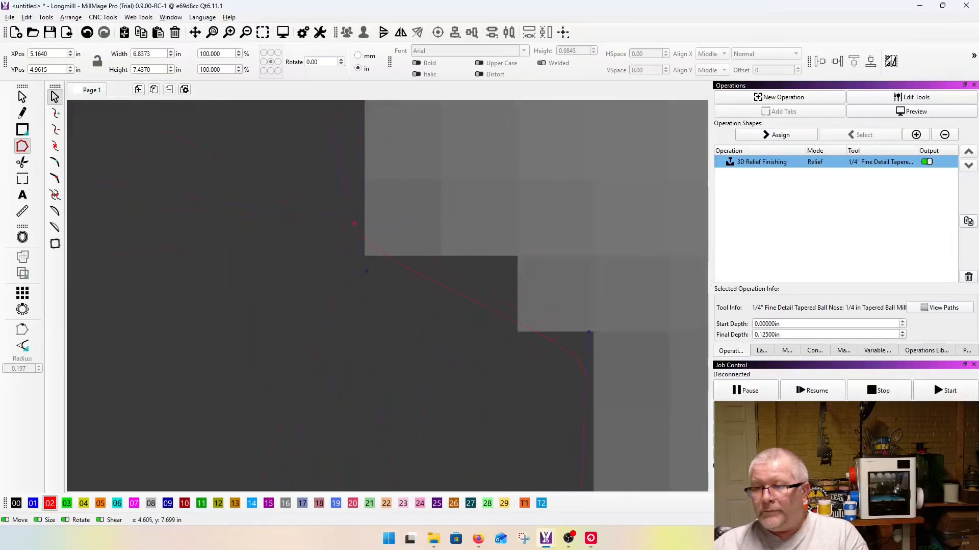
drag(353, 239, 360, 248)
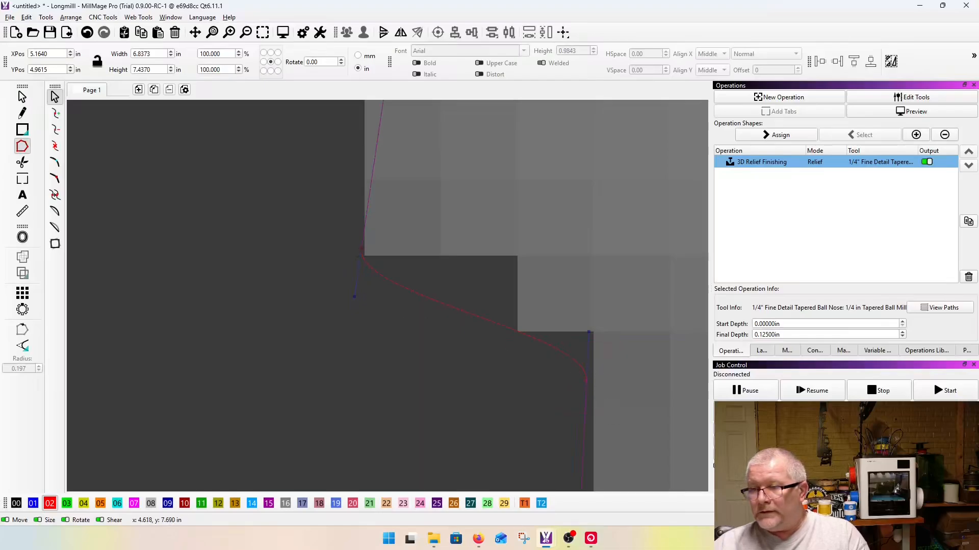
Step: Shape the short segment below the helmet's rear bump with its end nodes and handles so it follows the stepped edge
drag(586, 380, 531, 325)
drag(514, 288, 512, 247)
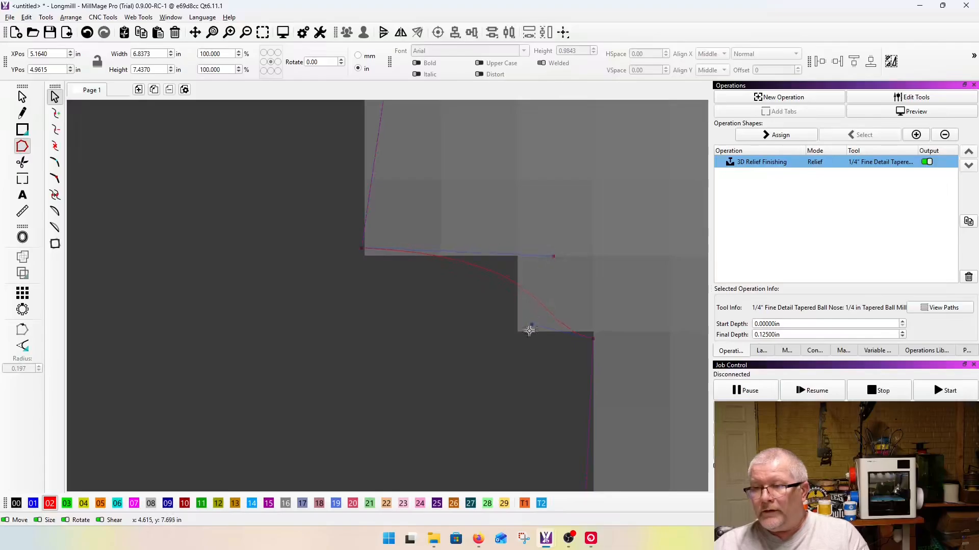
drag(533, 323, 463, 339)
drag(553, 256, 613, 252)
drag(435, 347, 415, 353)
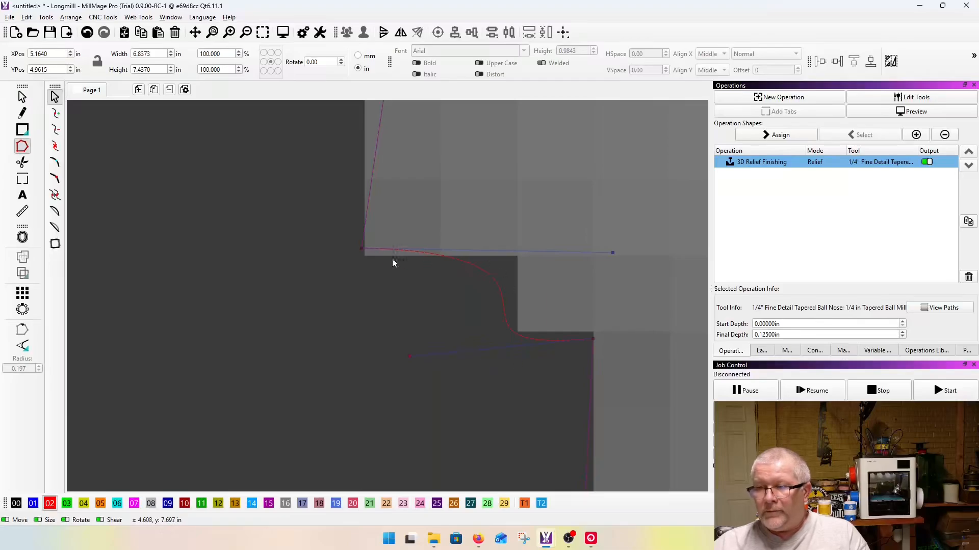
drag(359, 254, 361, 258)
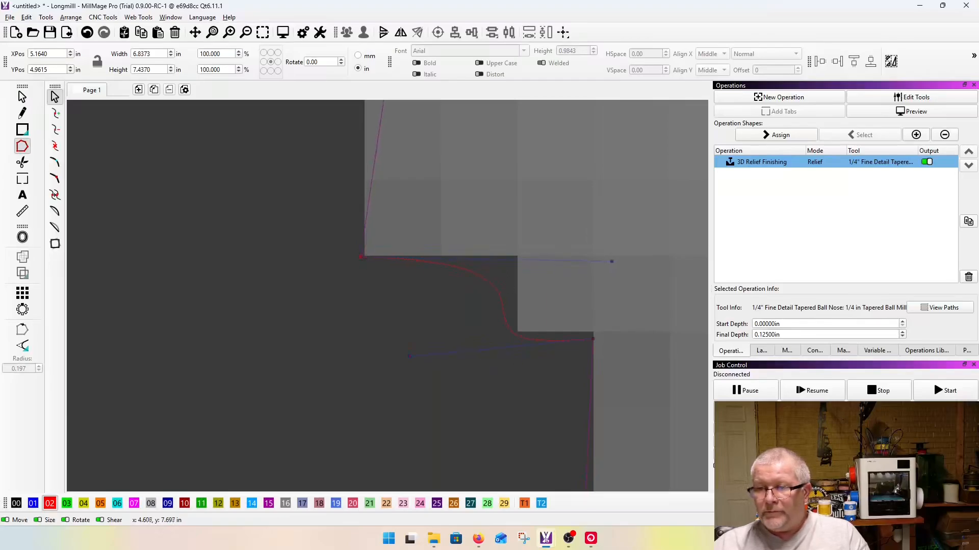
drag(613, 262, 643, 236)
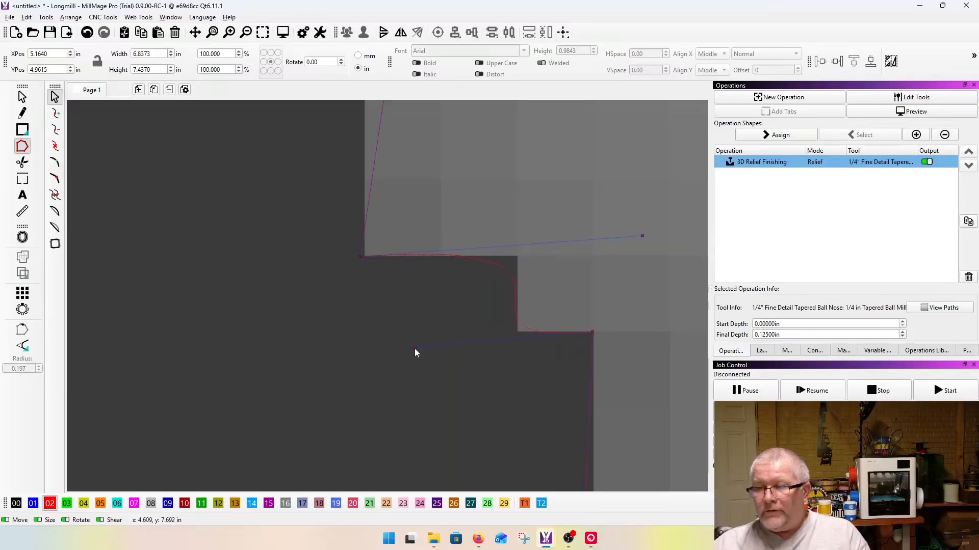
Step: Fit outline nodes to the upper end of the helmet's rear bump, one at its outer corner and one at its inner corner
scroll(485, 364, down, 5)
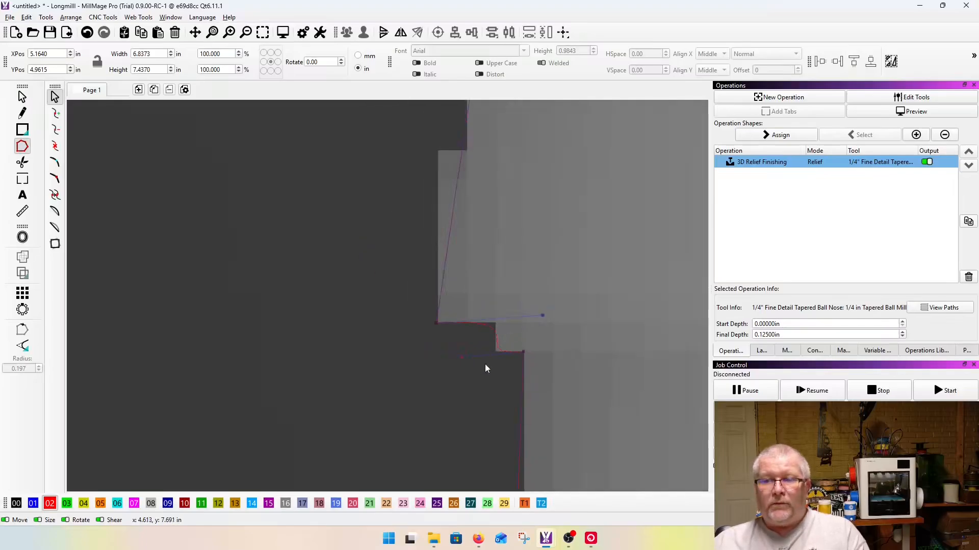
scroll(466, 216, up, 3)
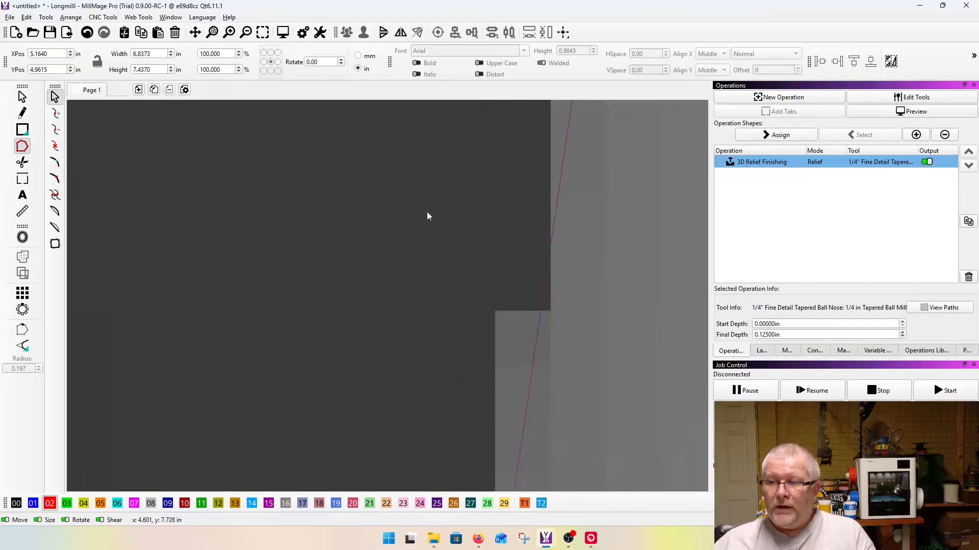
scroll(492, 282, up, 1)
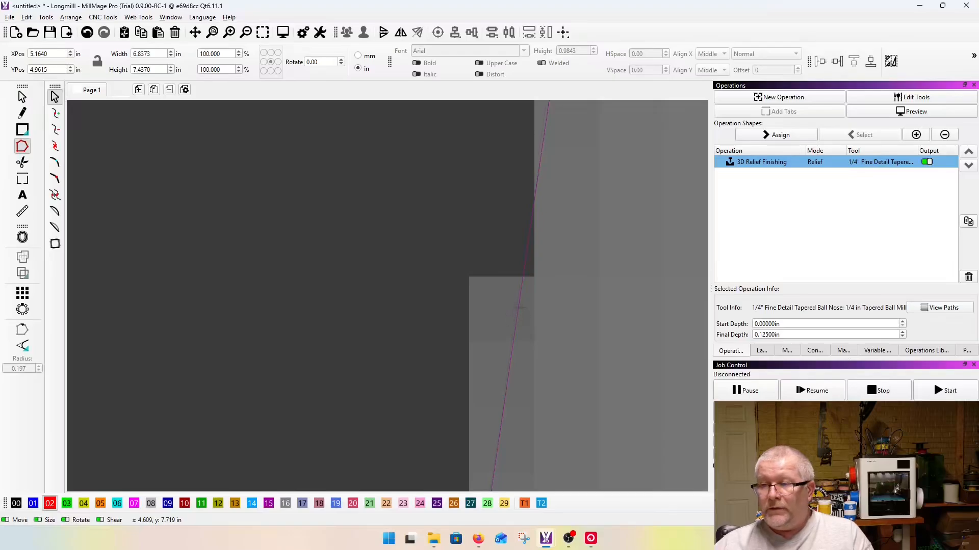
scroll(461, 228, down, 3)
scroll(463, 238, up, 3)
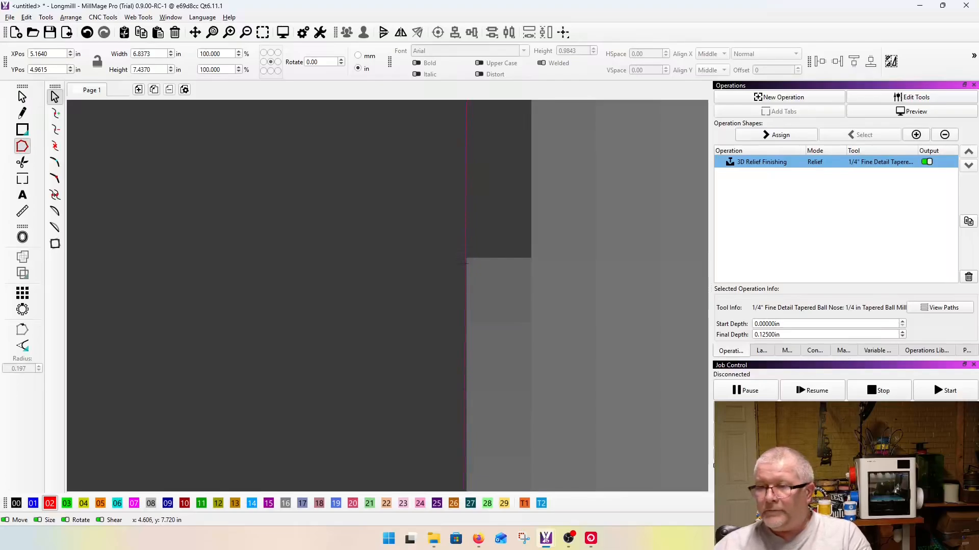
drag(462, 243, 530, 247)
Step: Adjust the two nodes and their handles above the rear bump so the segment lies flat along the bump's upper edge
scroll(483, 257, up, 6)
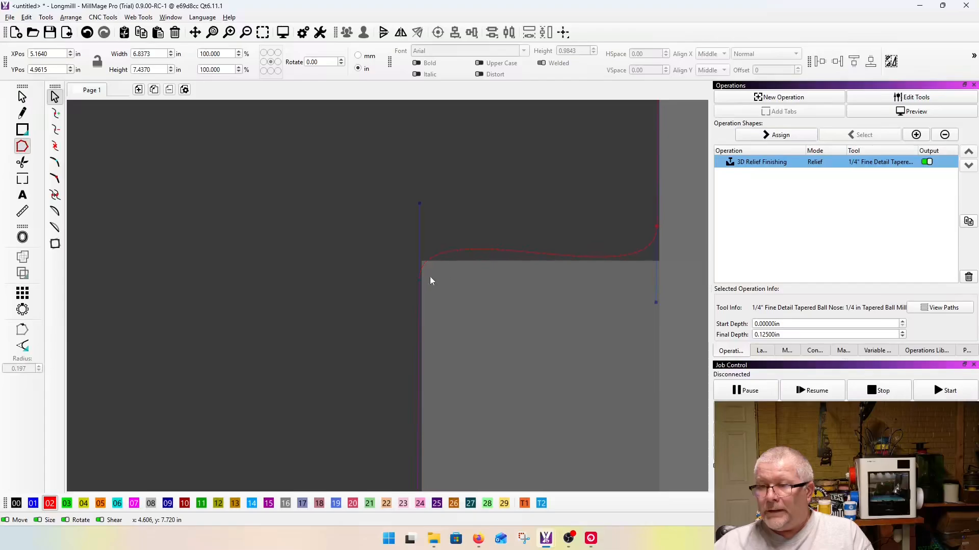
drag(417, 269, 420, 272)
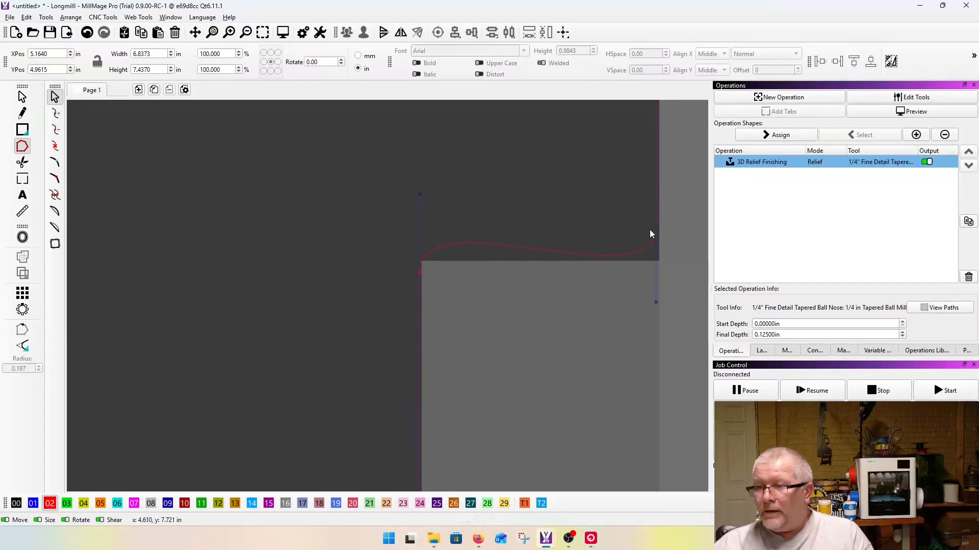
drag(658, 228, 579, 230)
drag(647, 243, 659, 242)
drag(662, 310, 658, 260)
drag(419, 194, 416, 229)
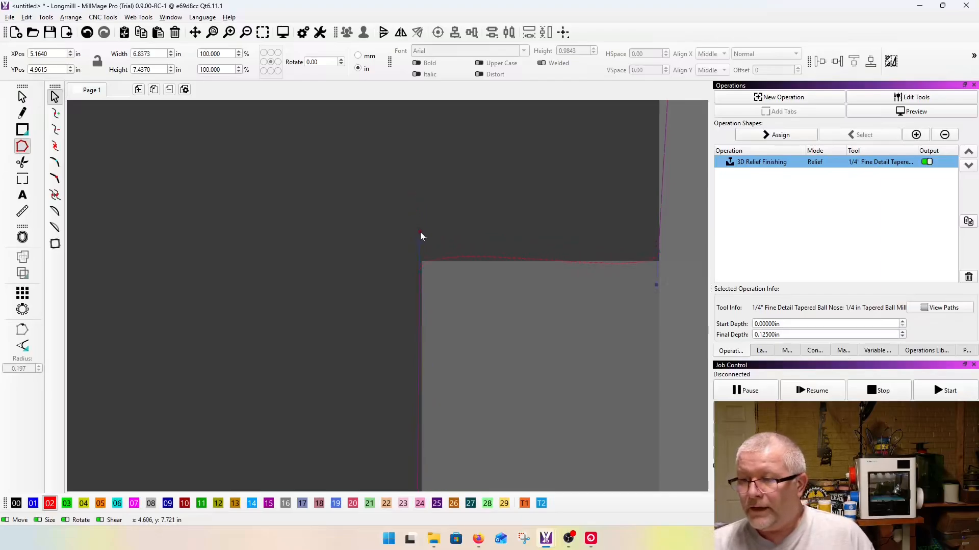
Step: Move the outline onto the next larger step up the helmet's rear edge and bend the segment below it around that step
scroll(420, 231, up, 5)
scroll(411, 297, up, 2)
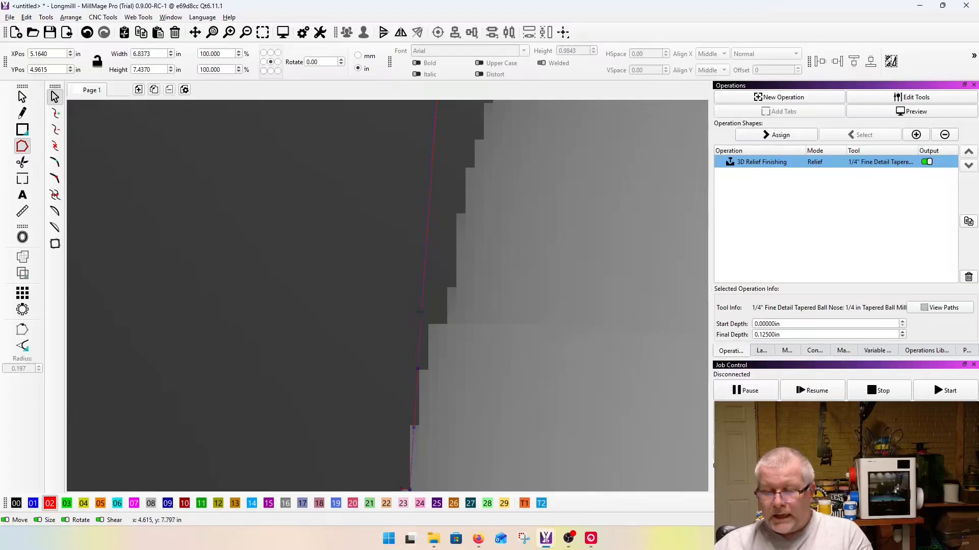
scroll(423, 296, up, 2)
drag(421, 312, 490, 340)
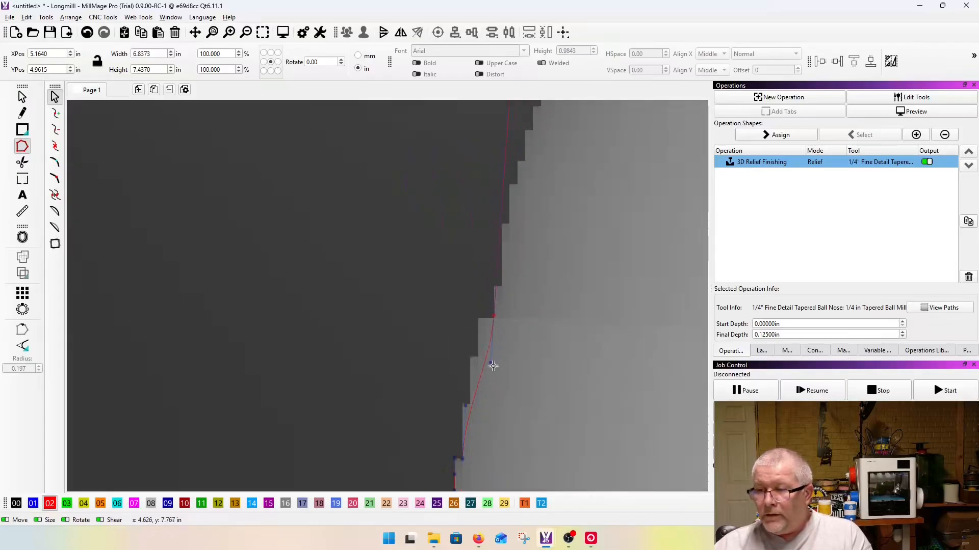
drag(482, 347, 470, 320)
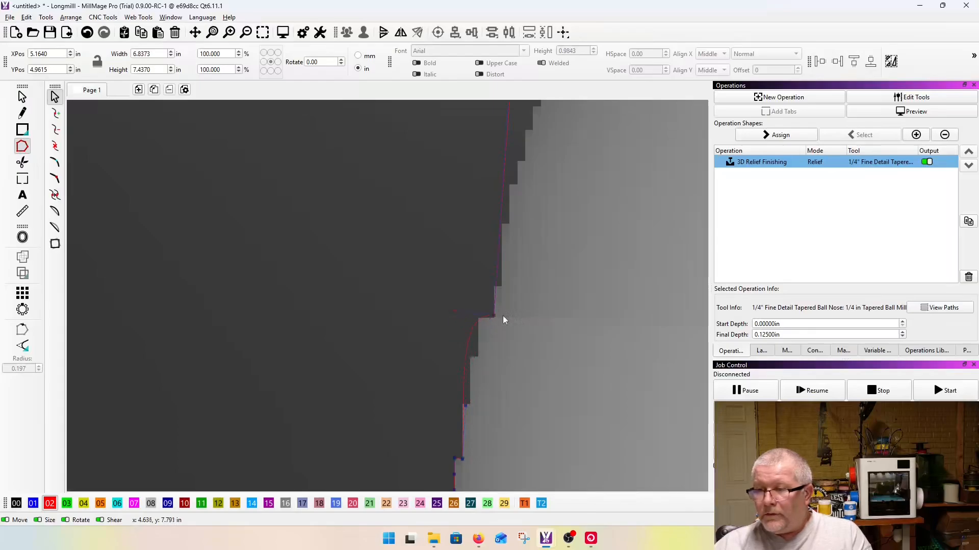
Step: Insert a node in the curved segment at that step and fit it to the step's outer corner on the helmet's rear edge
scroll(479, 312, up, 3)
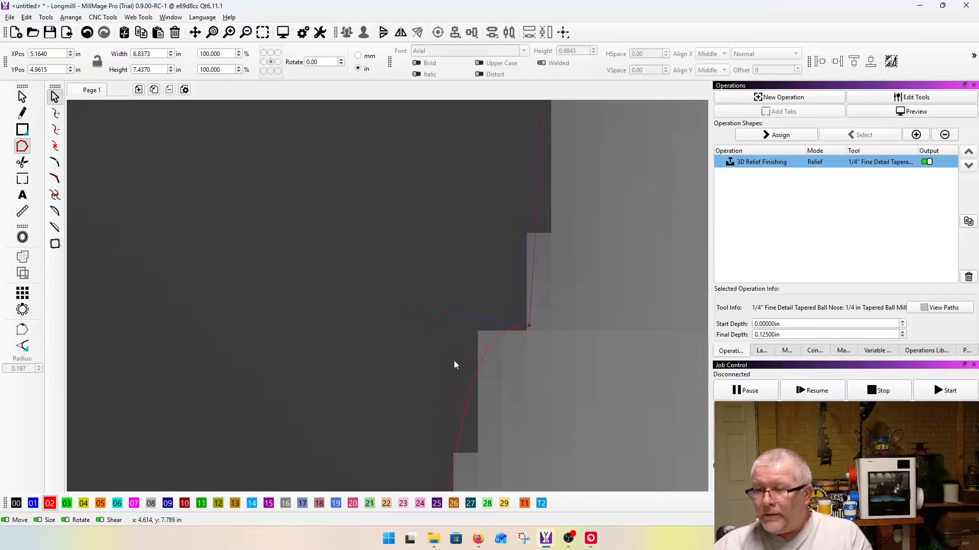
key(i)
drag(475, 383, 464, 364)
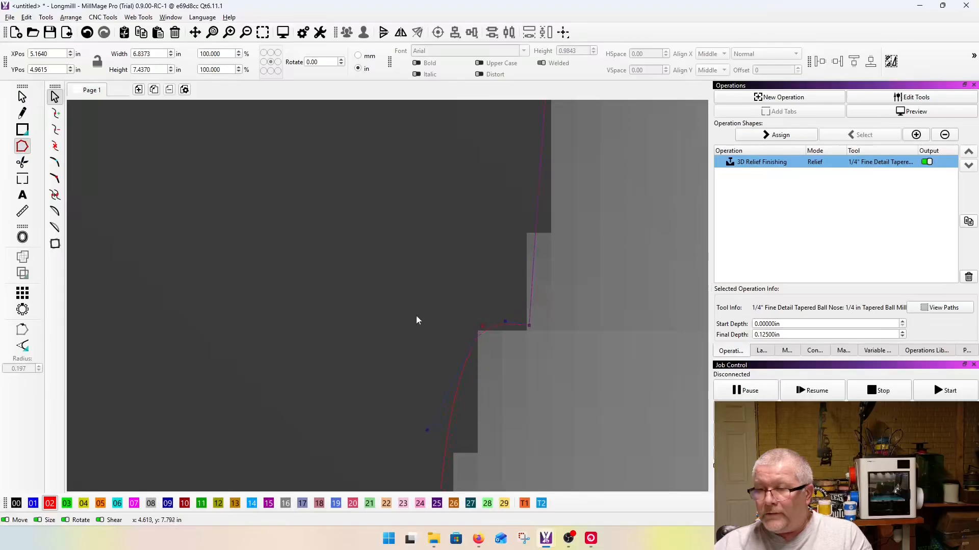
scroll(372, 322, down, 4)
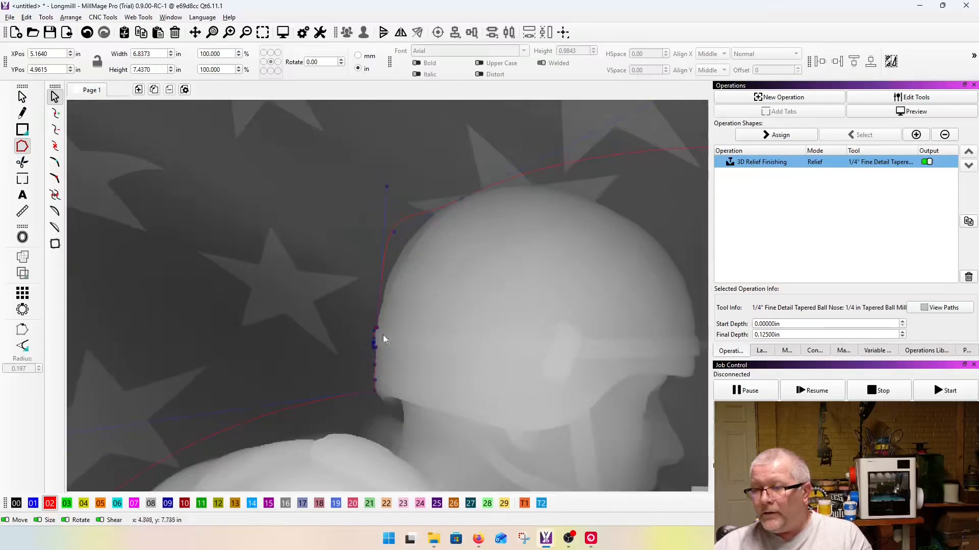
scroll(386, 340, up, 4)
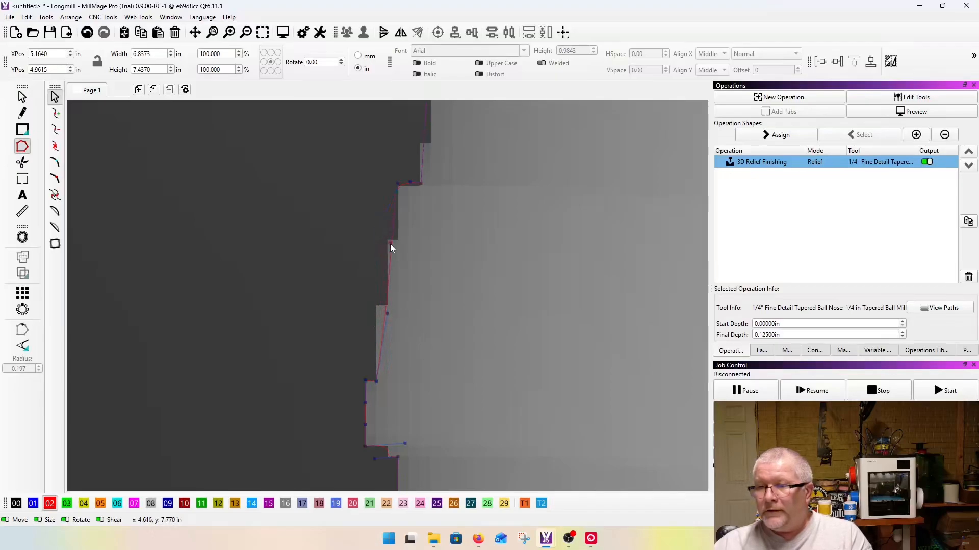
scroll(359, 359, down, 3)
scroll(356, 398, down, 3)
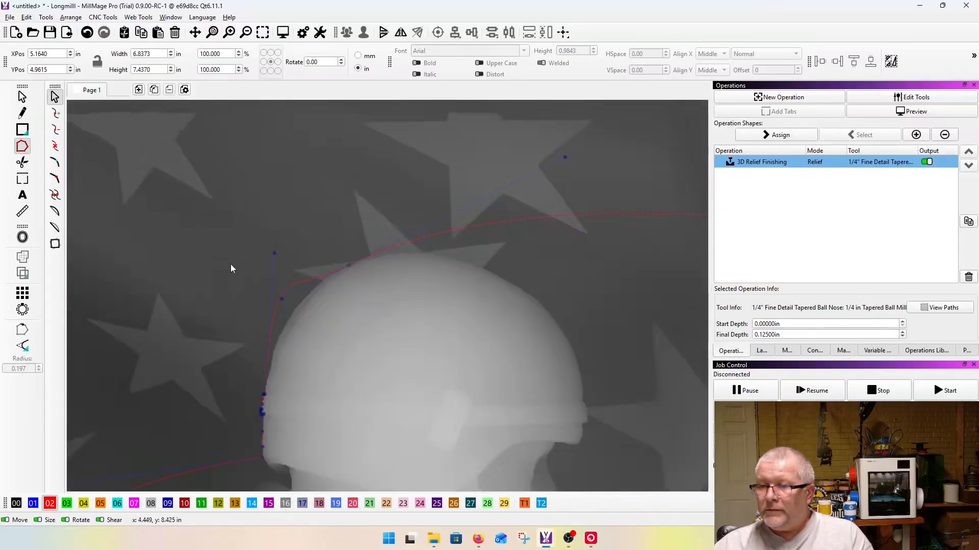
Step: Move the outline node above the helmet onto its upper front slope and bend the curve behind it to follow the crown
scroll(259, 395, up, 4)
scroll(259, 402, up, 2)
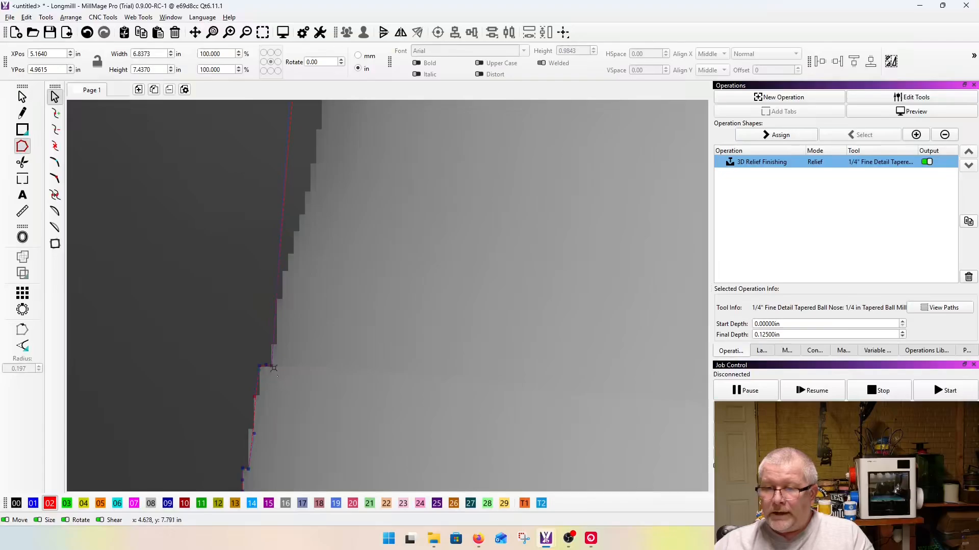
scroll(167, 415, down, 4)
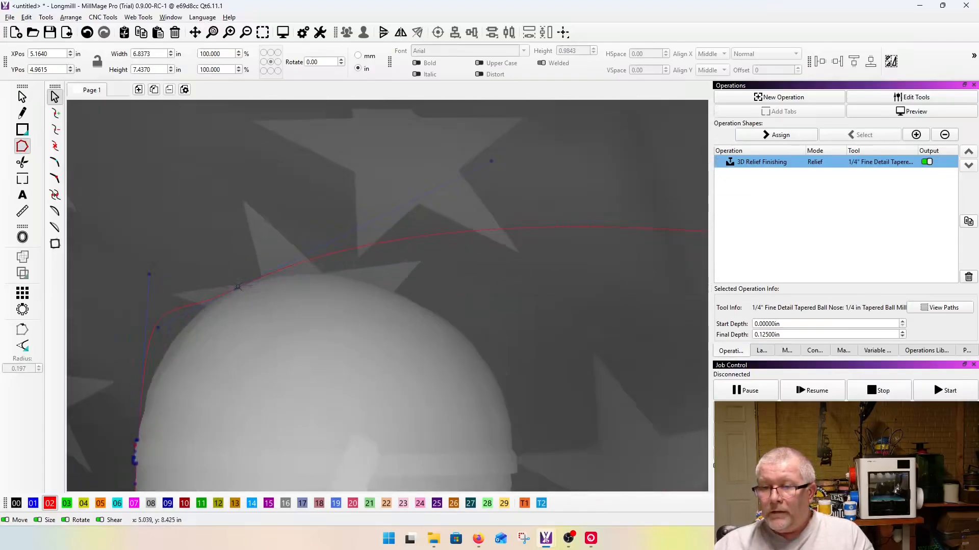
drag(237, 286, 455, 329)
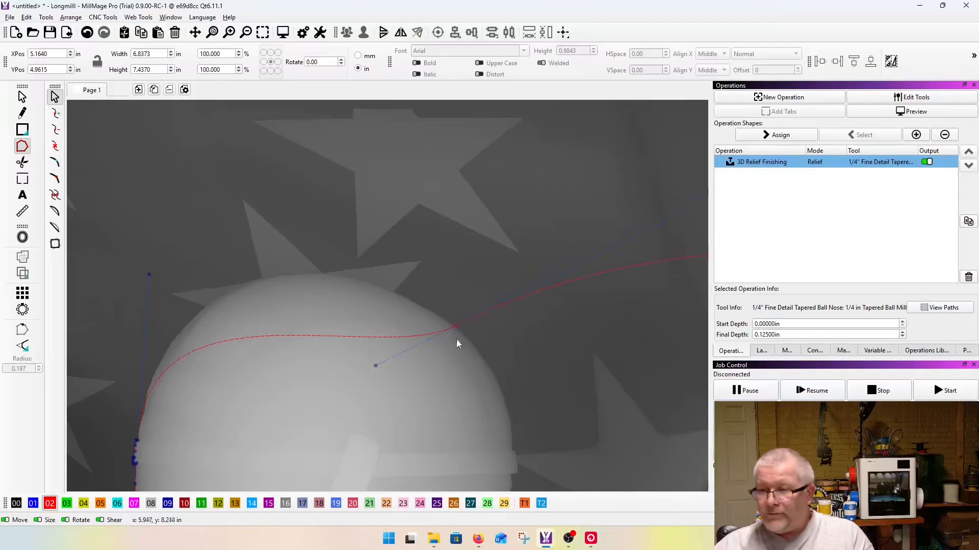
drag(376, 365, 320, 225)
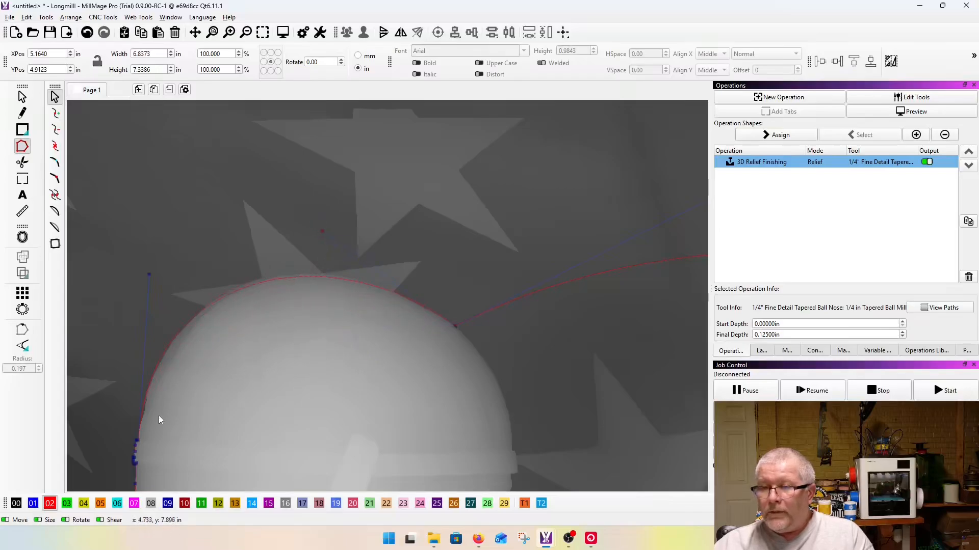
Step: Move that node down to the helmet's front edge just above the brim and reshape the curve to follow the whole dome
scroll(179, 264, down, 5)
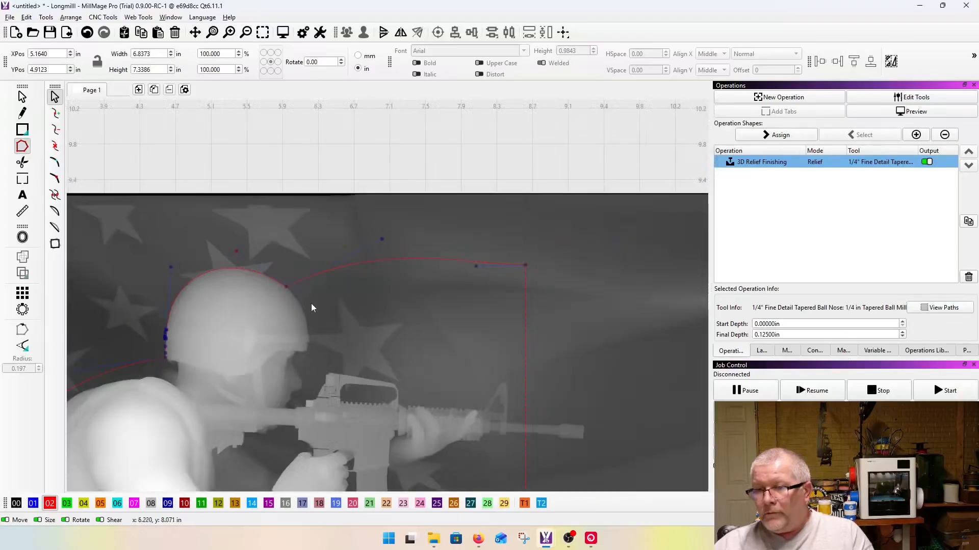
scroll(310, 304, up, 5)
scroll(278, 279, up, 2)
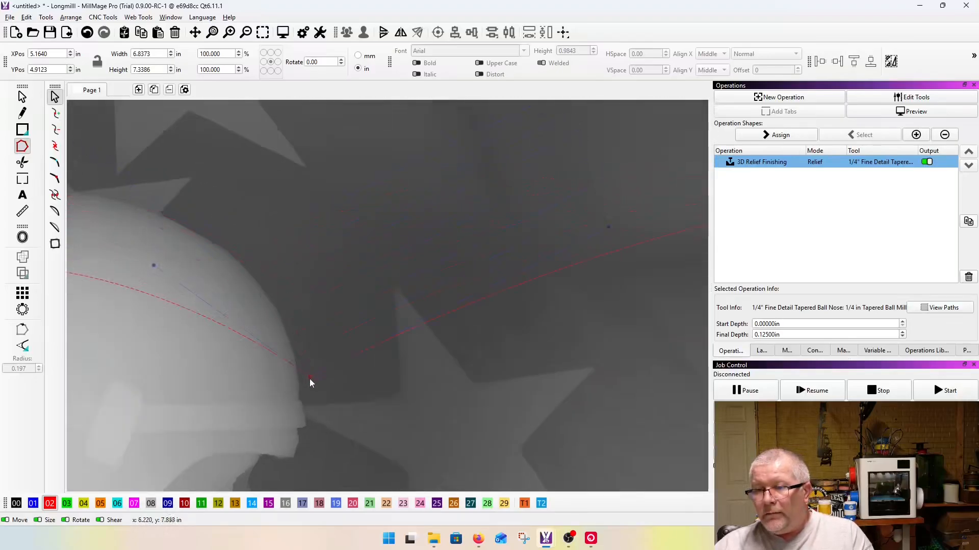
scroll(301, 397, down, 3)
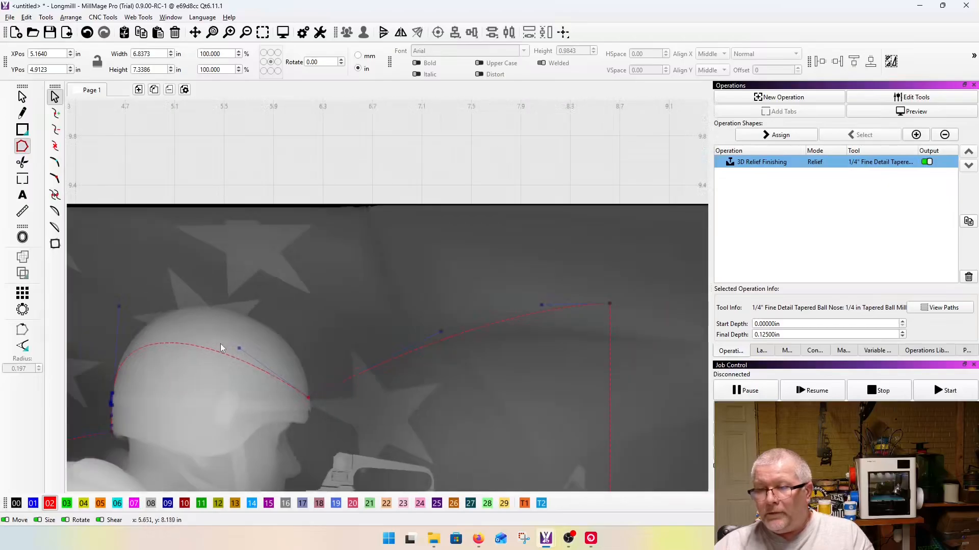
scroll(158, 264, up, 3)
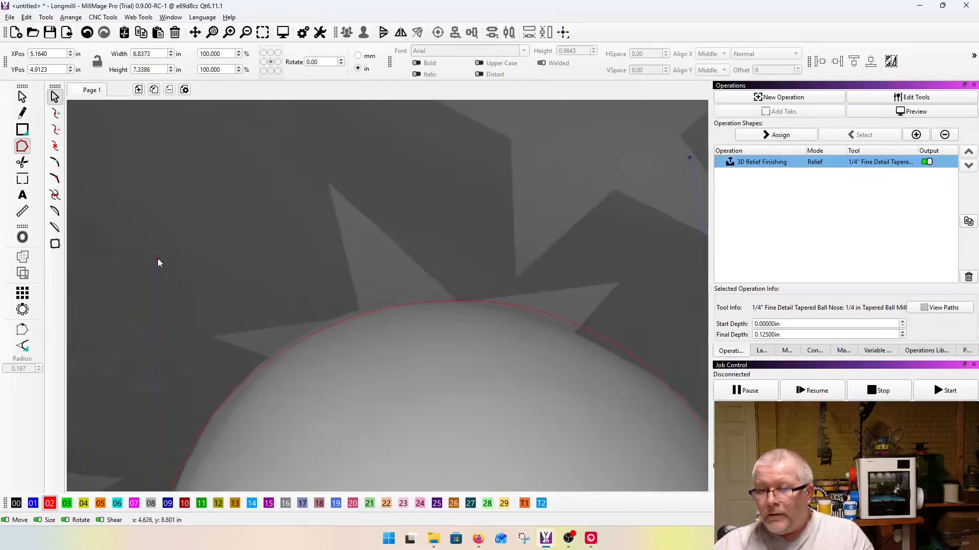
scroll(194, 246, down, 3)
scroll(325, 253, up, 3)
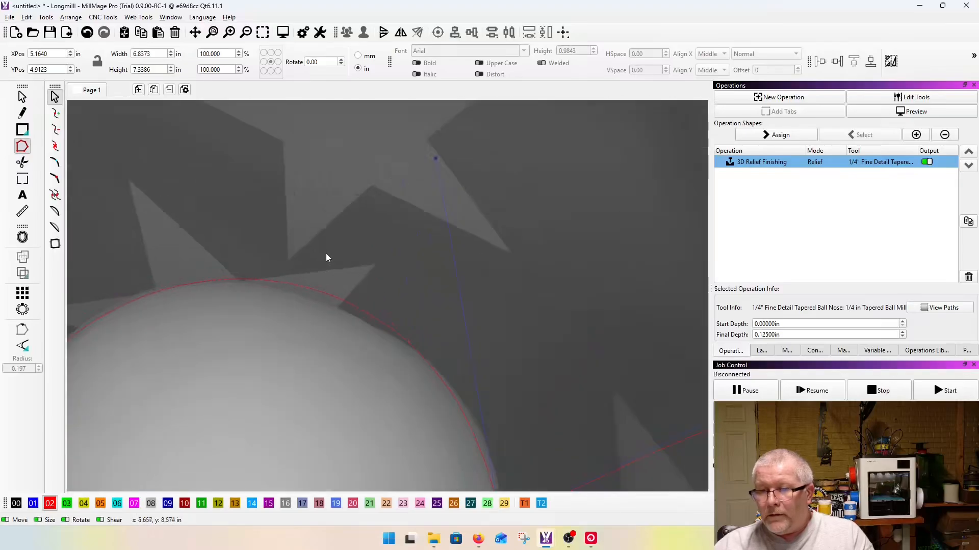
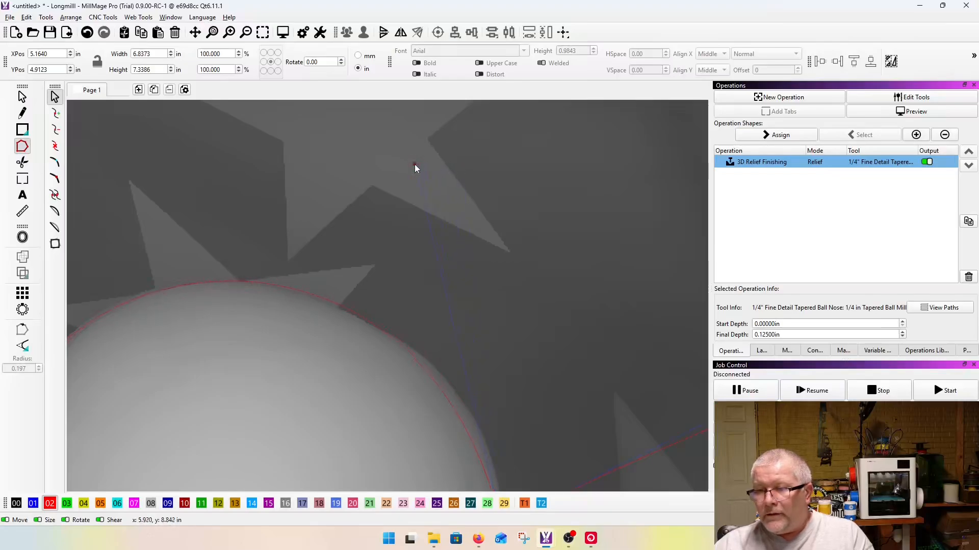
Step: Insert a node in the outline on the helmet's lower front slope and pull it out onto the dome's edge
scroll(308, 180, down, 2)
scroll(417, 324, up, 2)
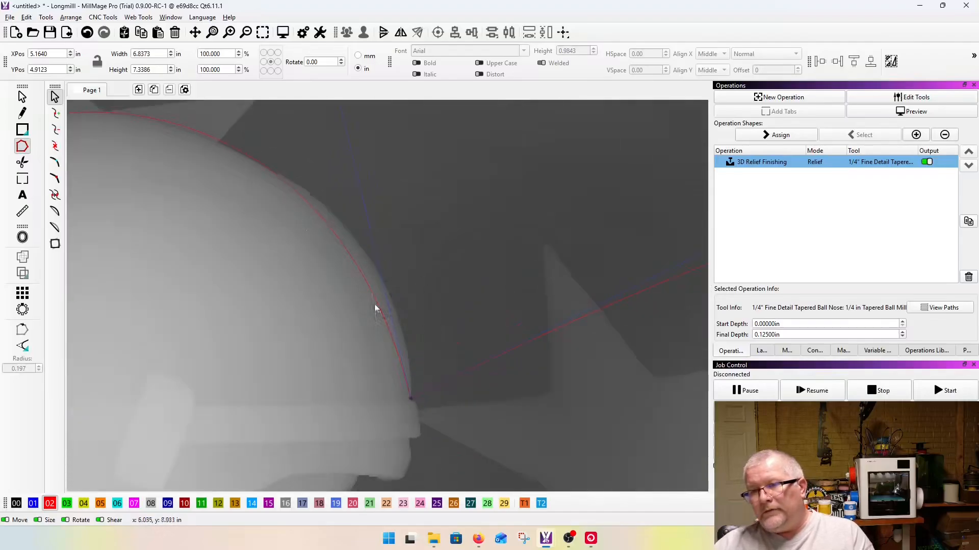
key(i)
drag(363, 276, 379, 274)
scroll(457, 364, up, 3)
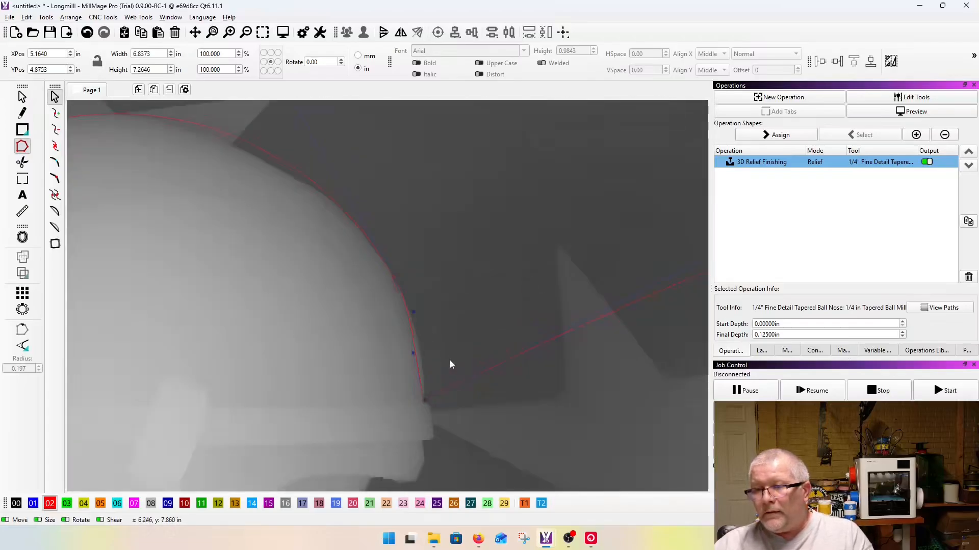
scroll(450, 360, up, 2)
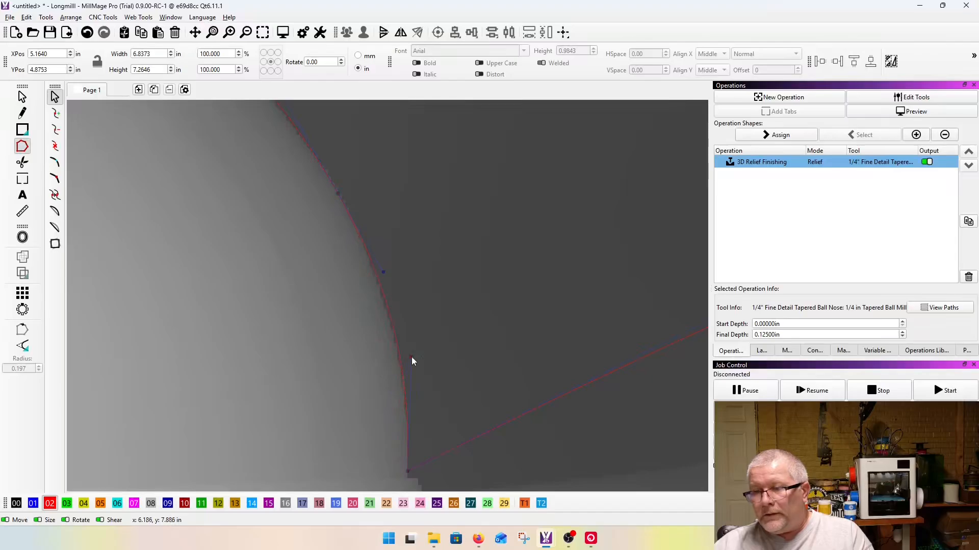
scroll(427, 371, down, 5)
scroll(306, 211, up, 4)
scroll(337, 265, down, 3)
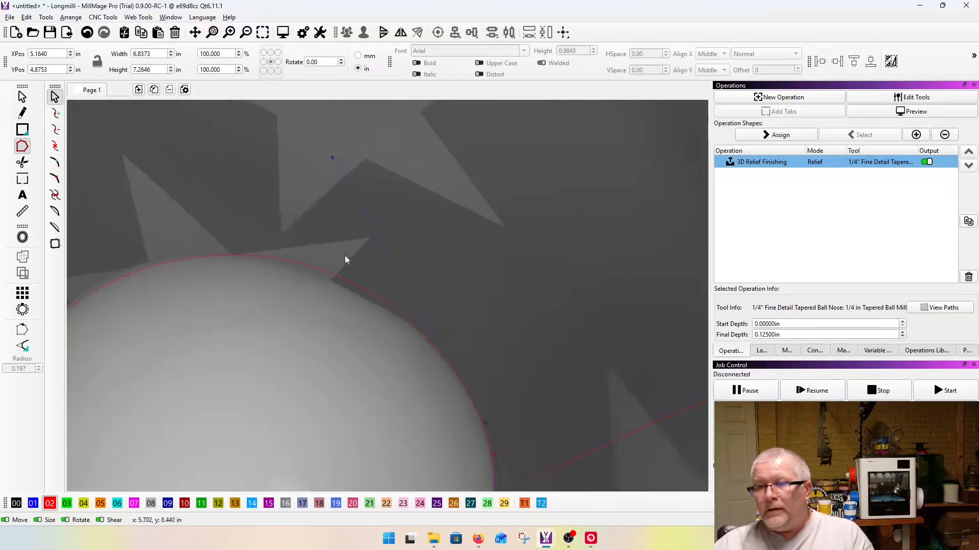
Step: Adjust the curve handle above the helmet so the outline follows the upper front of the crown
click(387, 300)
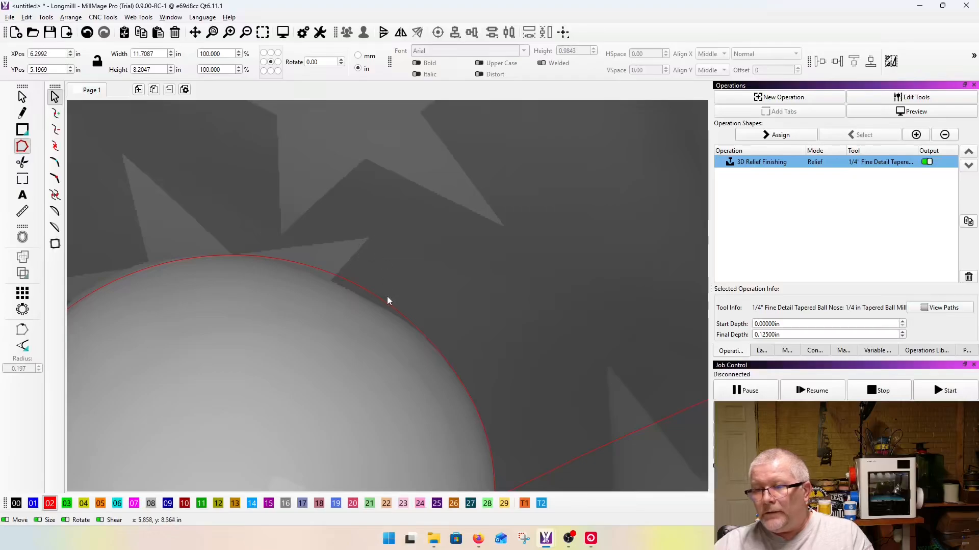
click(388, 301)
drag(330, 156, 309, 170)
scroll(357, 170, down, 4)
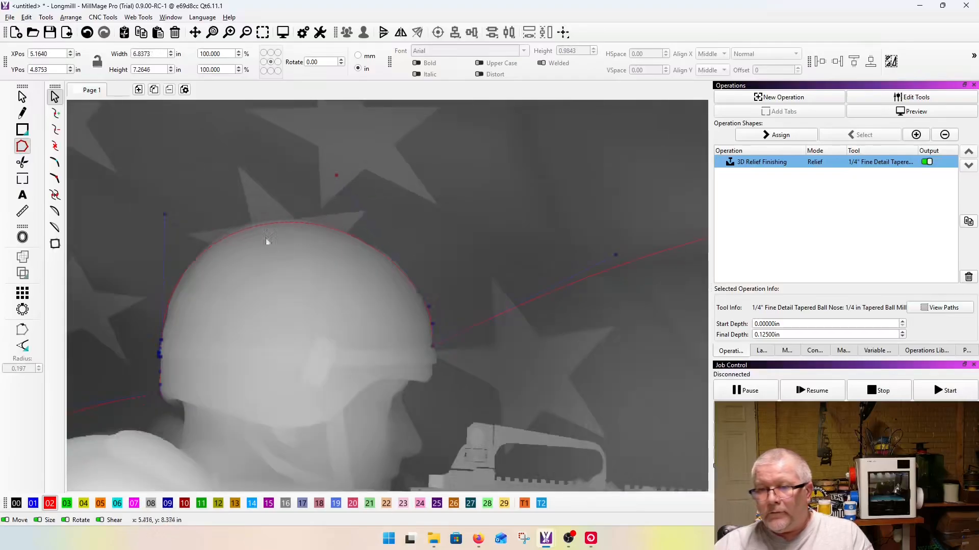
scroll(234, 219, up, 2)
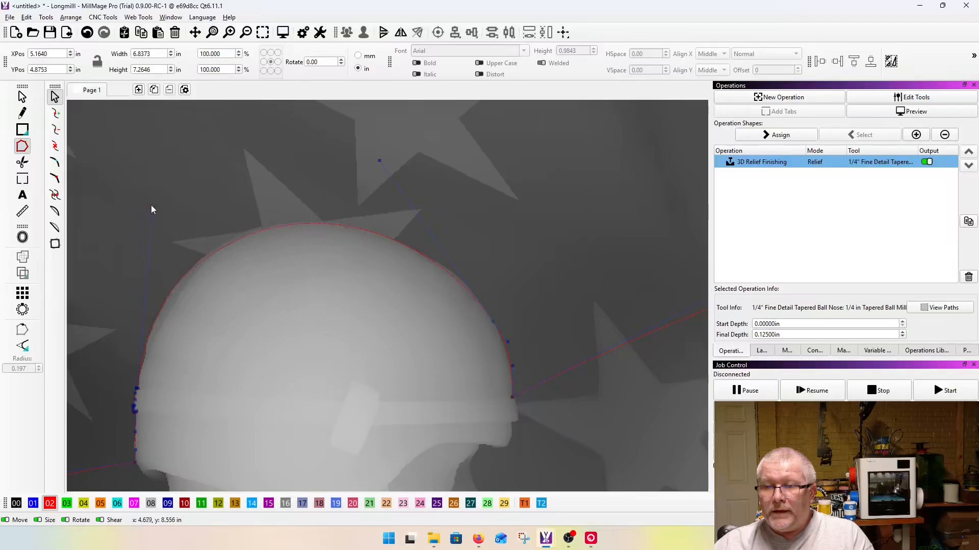
scroll(151, 205, down, 3)
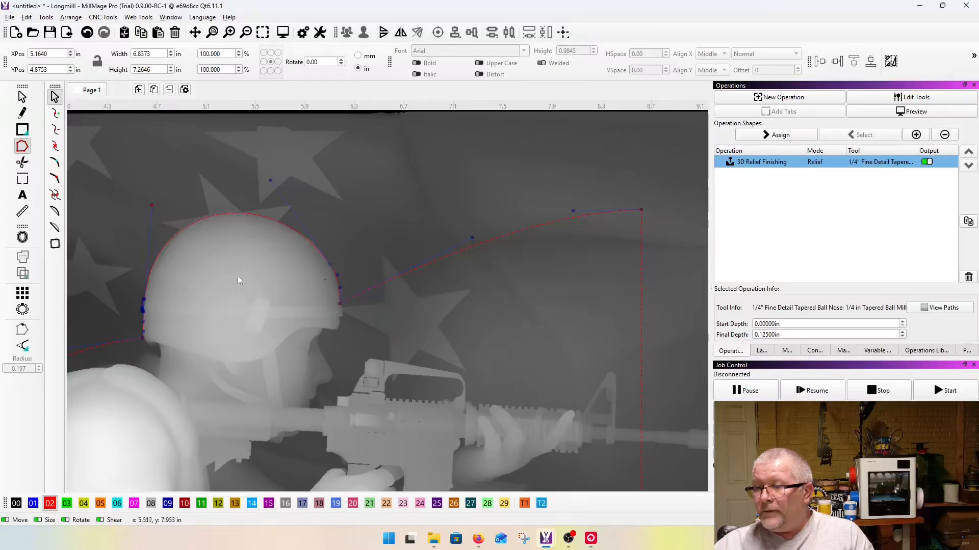
Step: Move the outline's upper front corner node to the top corner of the rifle's muzzle and raise its curve handle above the barrel
scroll(239, 276, down, 3)
scroll(444, 290, up, 3)
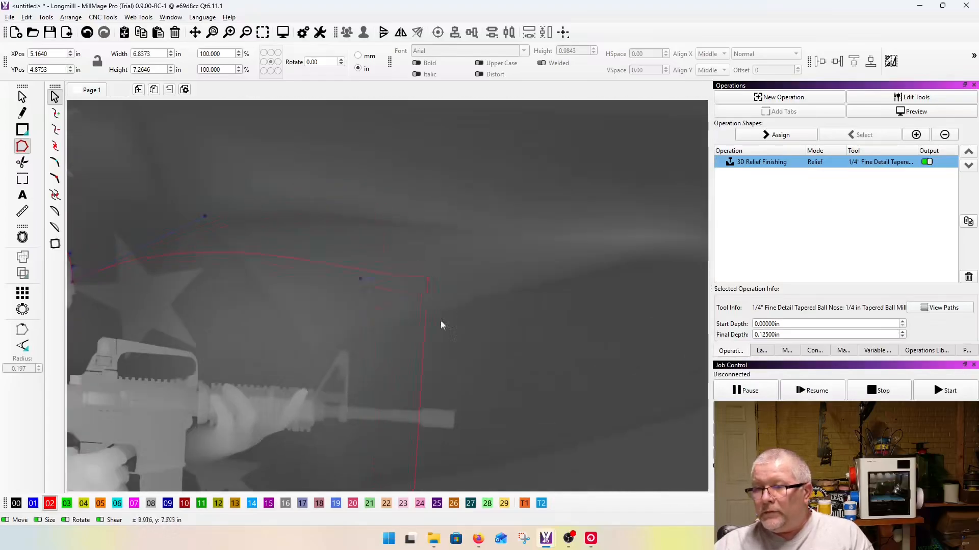
scroll(457, 407, up, 4)
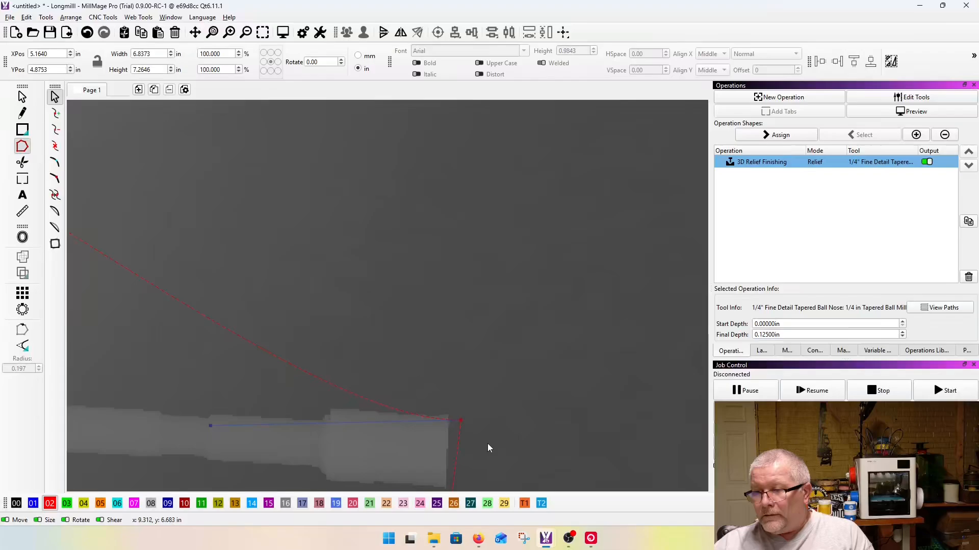
drag(210, 425, 171, 286)
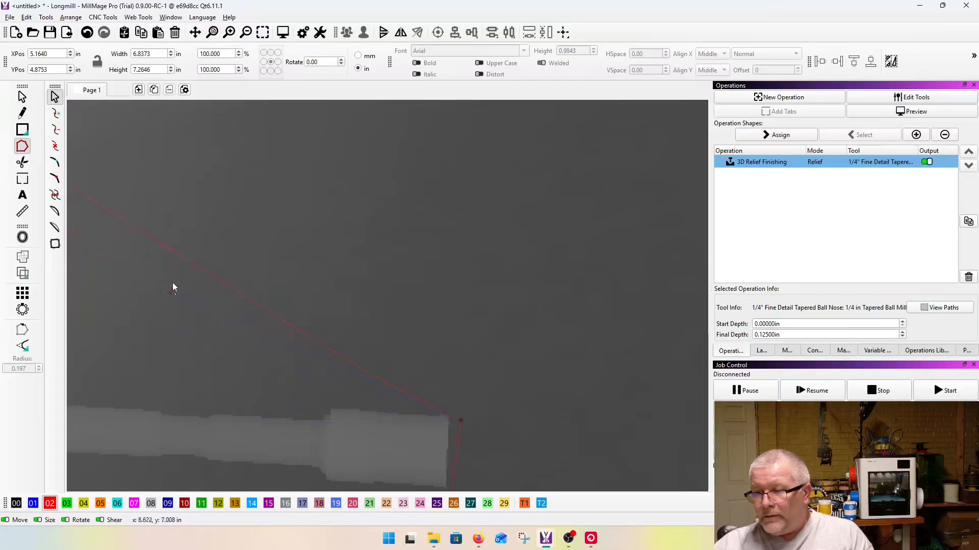
drag(446, 418, 450, 416)
scroll(500, 427, down, 2)
scroll(500, 426, down, 2)
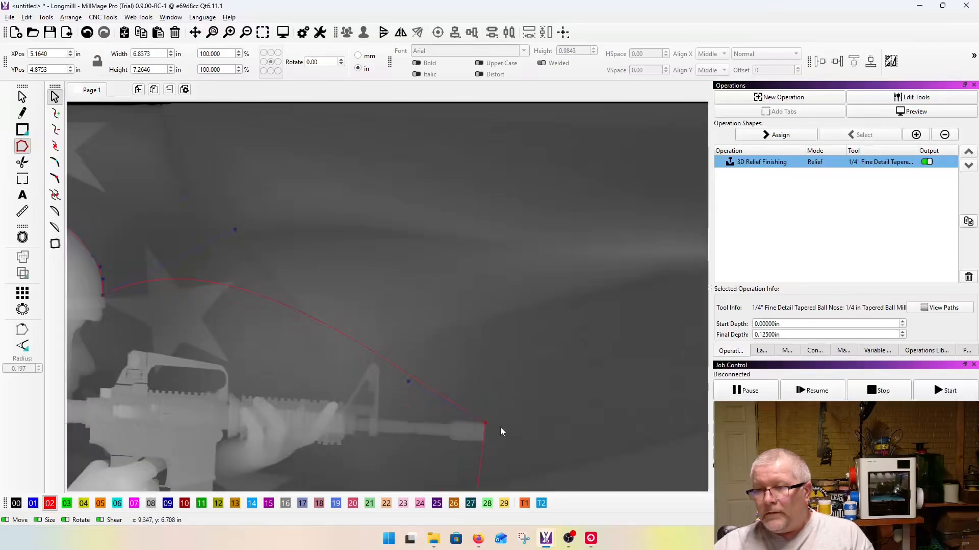
Step: Swing the curve down from the helmet's front node and add nodes that fit the outline around the front band's upper step
scroll(440, 383, up, 5)
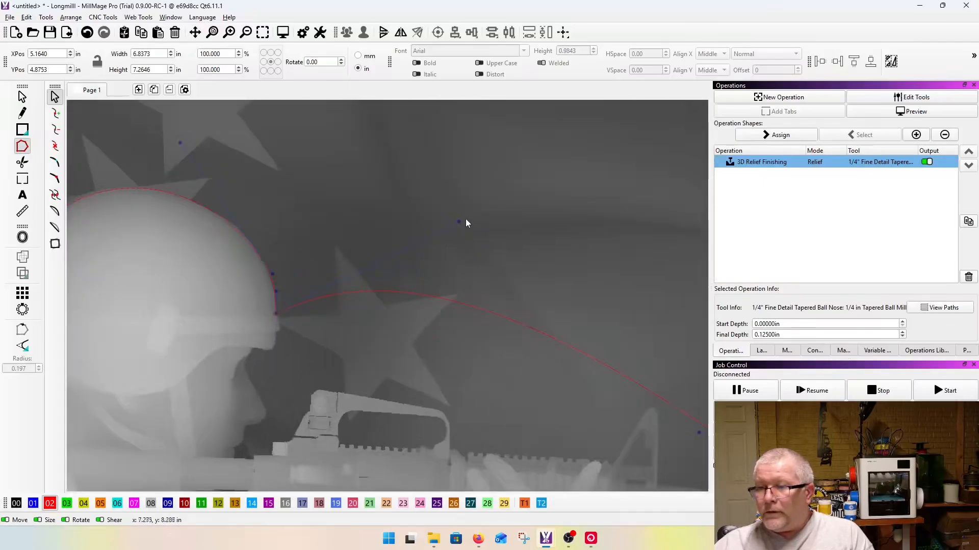
scroll(325, 366, up, 3)
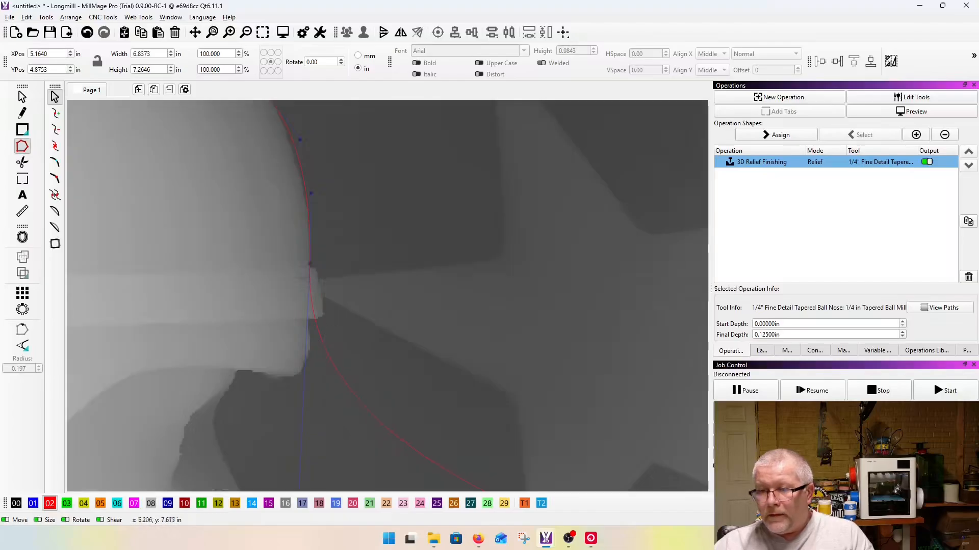
scroll(326, 356, up, 3)
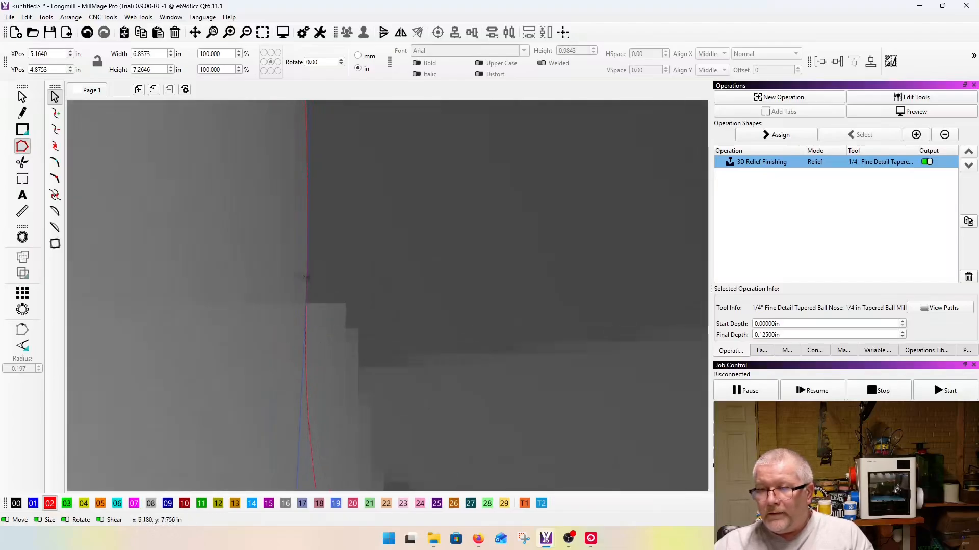
mouse_move(306, 313)
mouse_down()
mouse_move(347, 306)
mouse_move(309, 307)
mouse_up()
scroll(341, 291, down, 4)
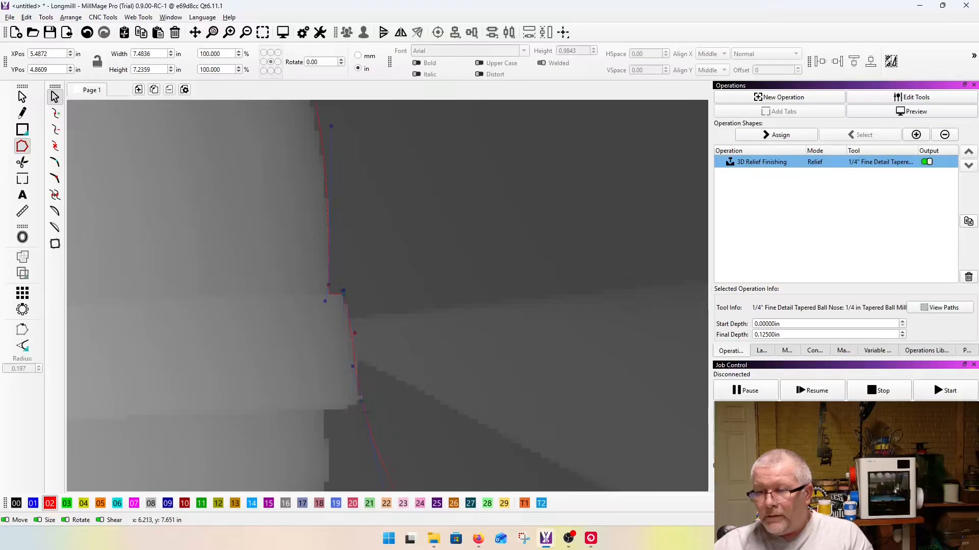
Step: Place an outline node at the inner corner beneath the helmet's front band and bend the segment along the band's underside
scroll(367, 417, up, 9)
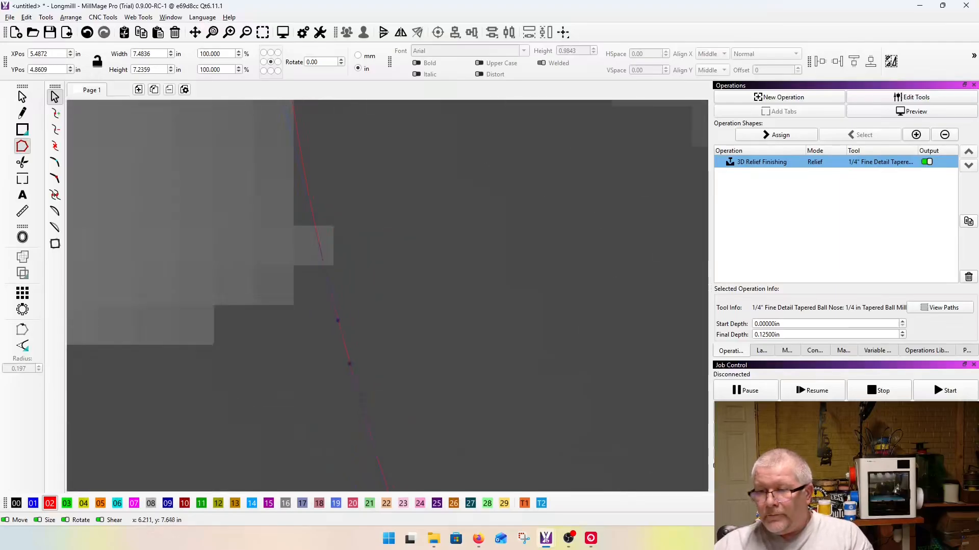
drag(362, 409, 163, 437)
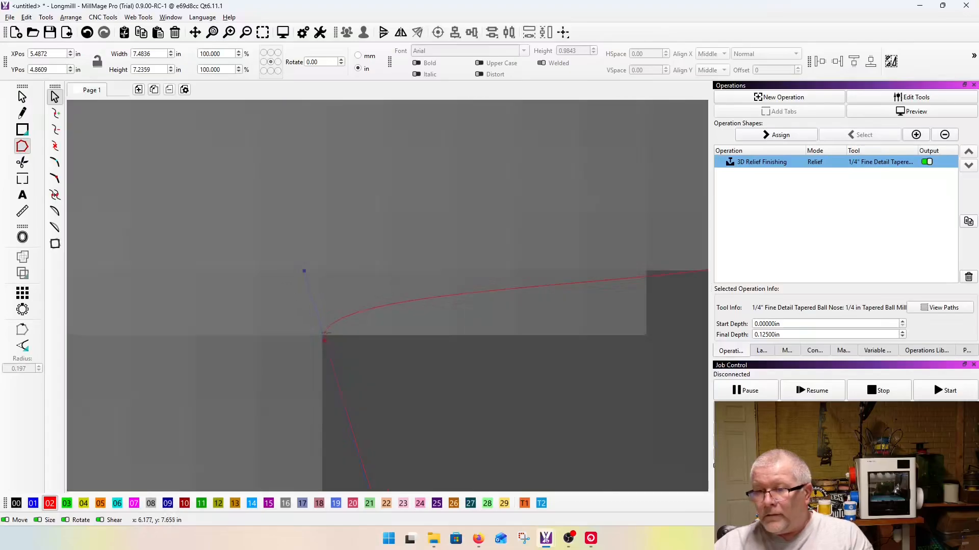
drag(322, 339, 324, 343)
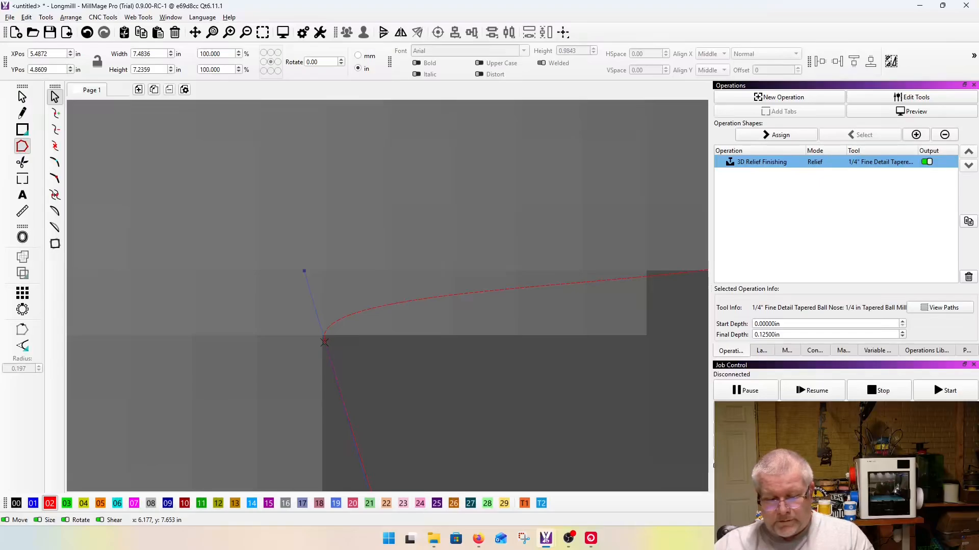
drag(306, 270, 424, 338)
scroll(312, 341, up, 4)
drag(363, 338, 351, 319)
scroll(285, 339, down, 3)
drag(420, 324, 438, 340)
scroll(306, 331, down, 3)
Step: Adjust the curve handles at the band's lower outer corner so the outline follows the band's front edge
drag(533, 312, 510, 304)
scroll(459, 351, down, 4)
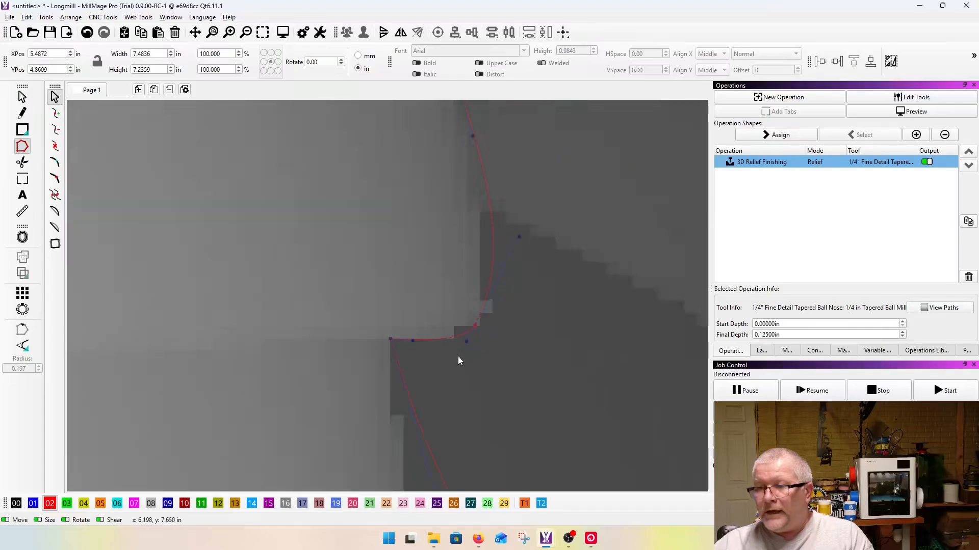
scroll(493, 285, up, 2)
drag(465, 283, 460, 271)
scroll(418, 236, down, 4)
scroll(441, 318, up, 3)
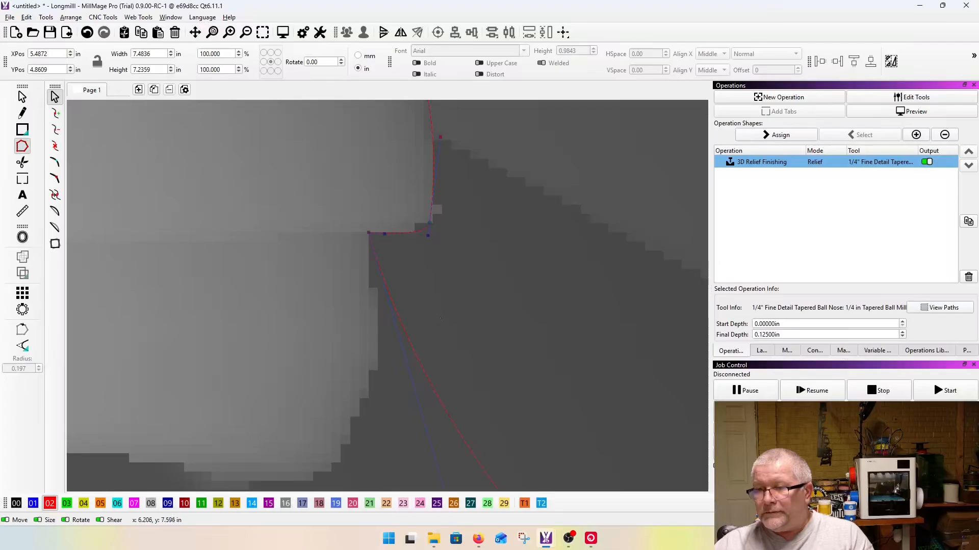
scroll(452, 371, down, 2)
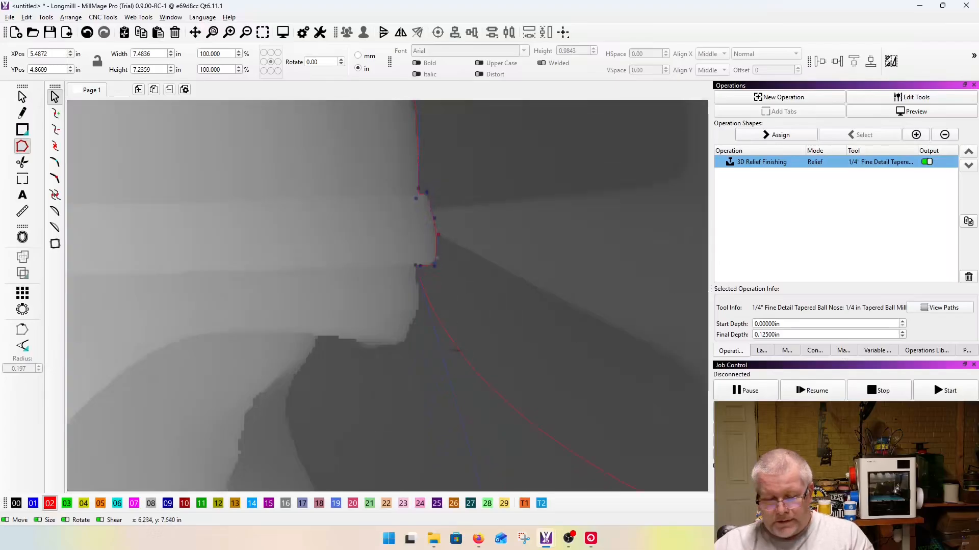
Step: Insert a node below the band, move it to where the helmet's lip meets the forehead, and curve the outline around the lip
key(i)
drag(457, 351, 390, 347)
drag(369, 320, 428, 337)
drag(338, 362, 319, 335)
scroll(264, 360, down, 1)
middle_drag(408, 484, 371, 343)
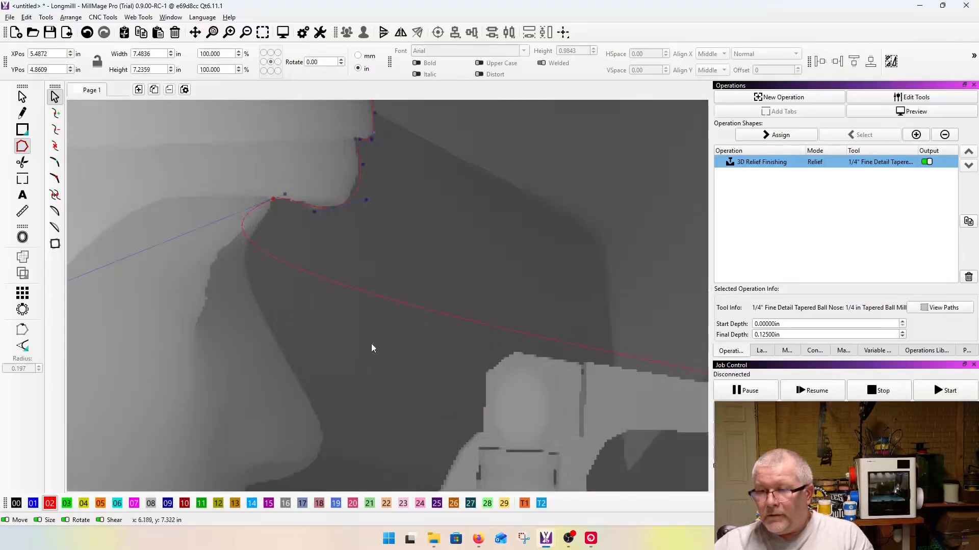
Step: Insert a node in the next segment, move it to the tip of the nose, and bend the curve in along the brow
key(i)
drag(419, 310, 327, 434)
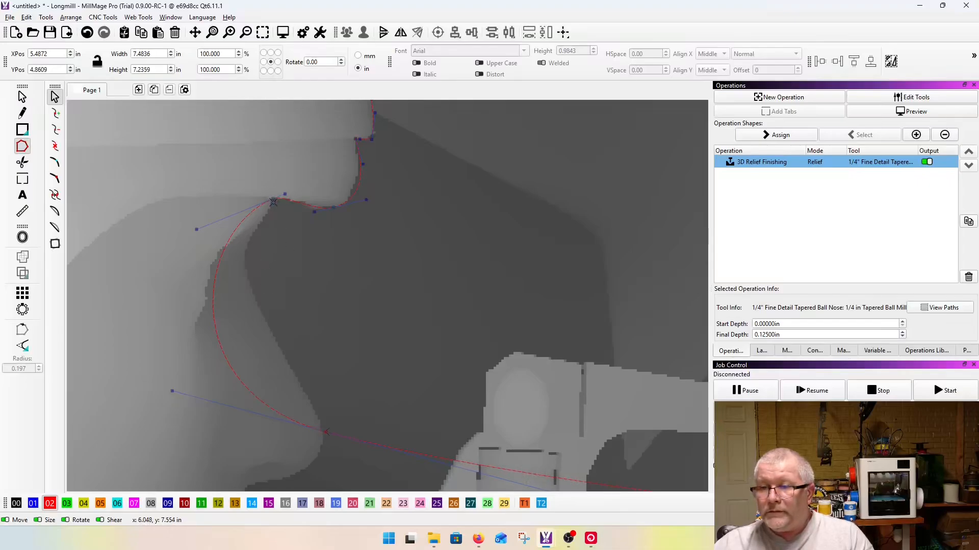
drag(198, 230, 261, 258)
click(250, 234)
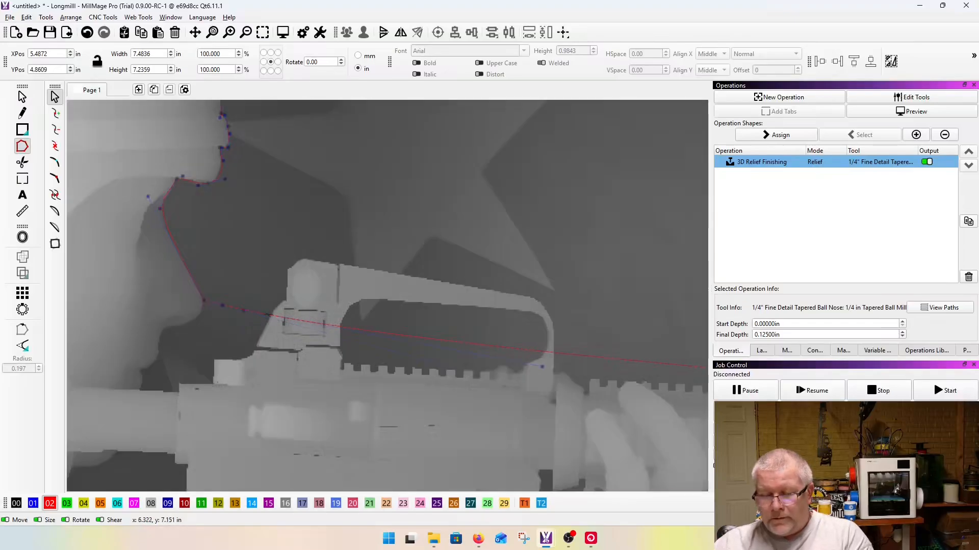
Step: Insert further outline nodes and place them at the base of the nose and at the notch below the lips
key(i)
drag(246, 311, 170, 334)
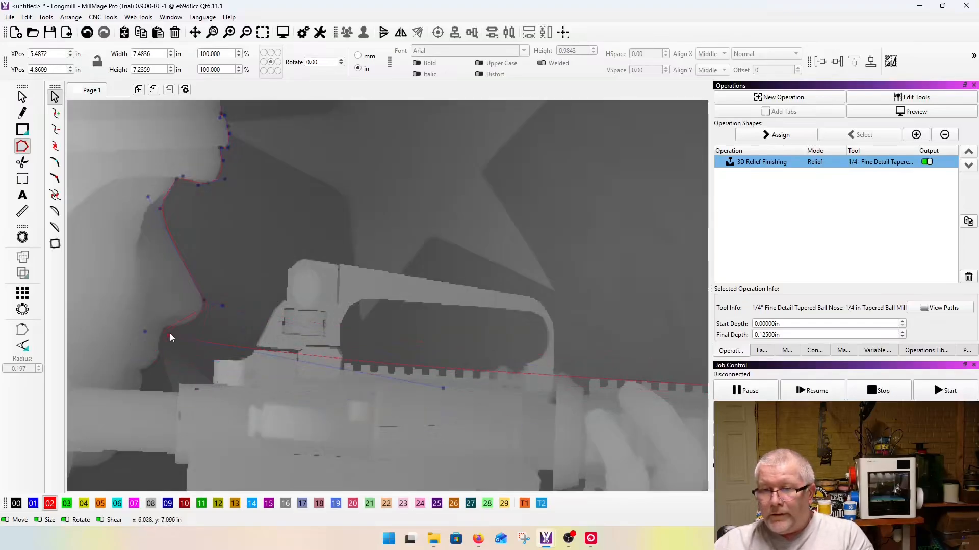
scroll(148, 340, up, 3)
scroll(208, 417, down, 3)
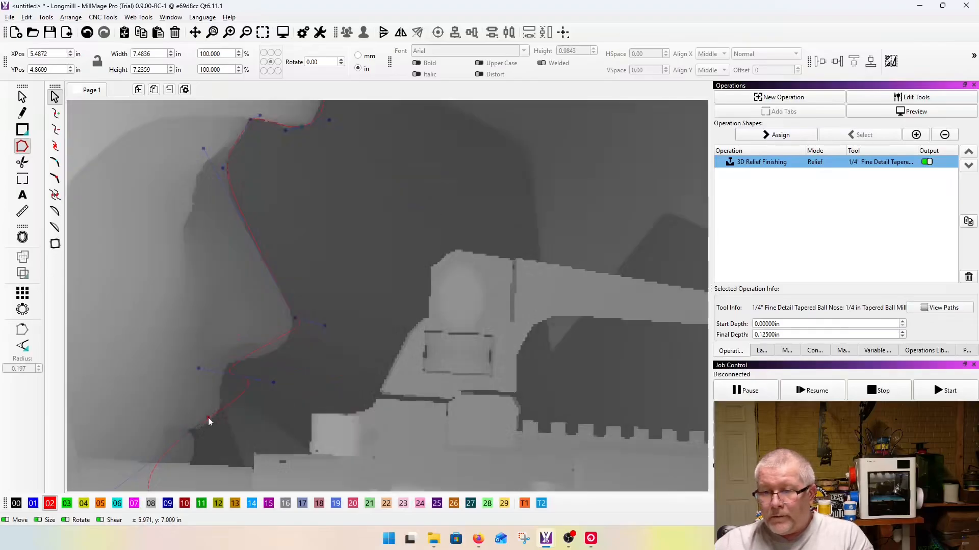
scroll(173, 433, up, 5)
click(172, 433)
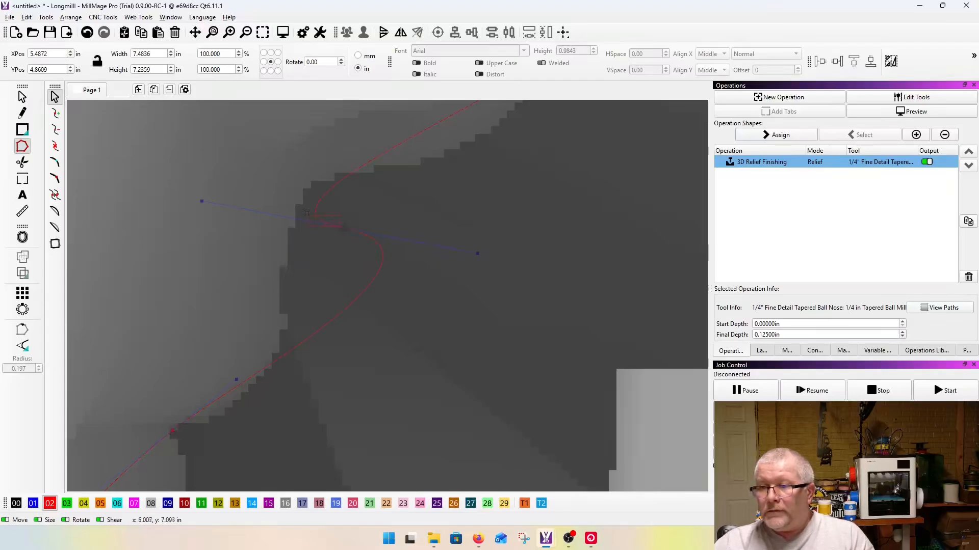
Step: Undo the last curve change, move the node under the nose onto the inner corner, and bend the curve along the nose's underside
key(ctrl+z)
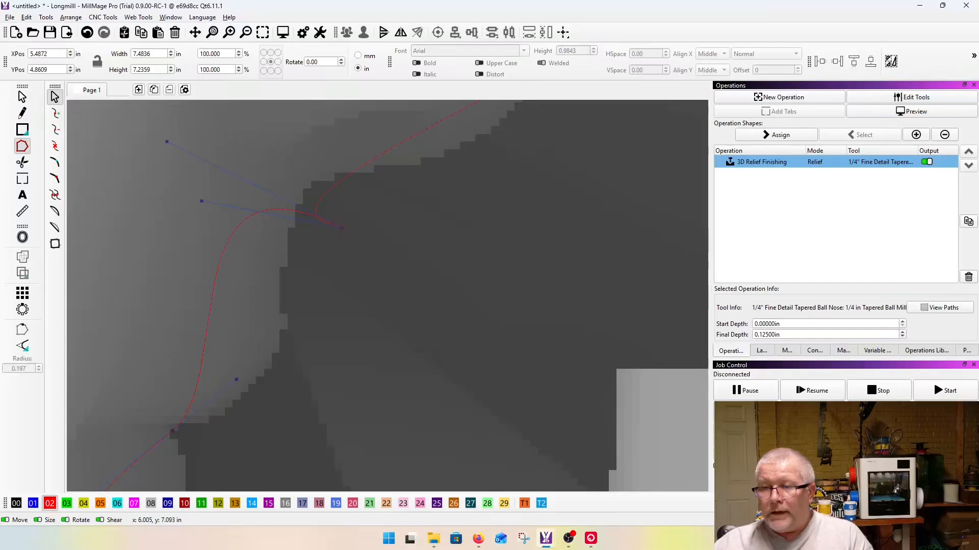
key(ctrl+z)
click(332, 214)
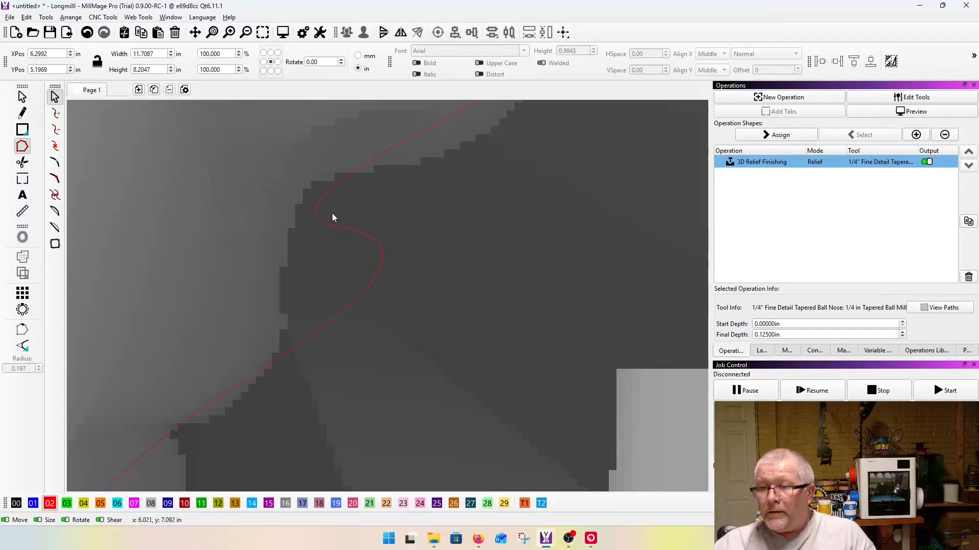
click(332, 222)
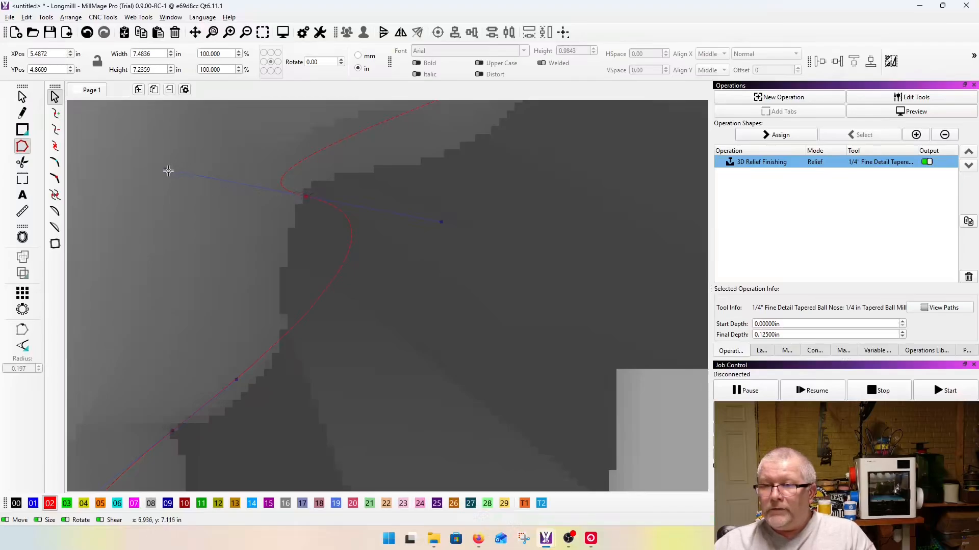
drag(167, 169, 297, 175)
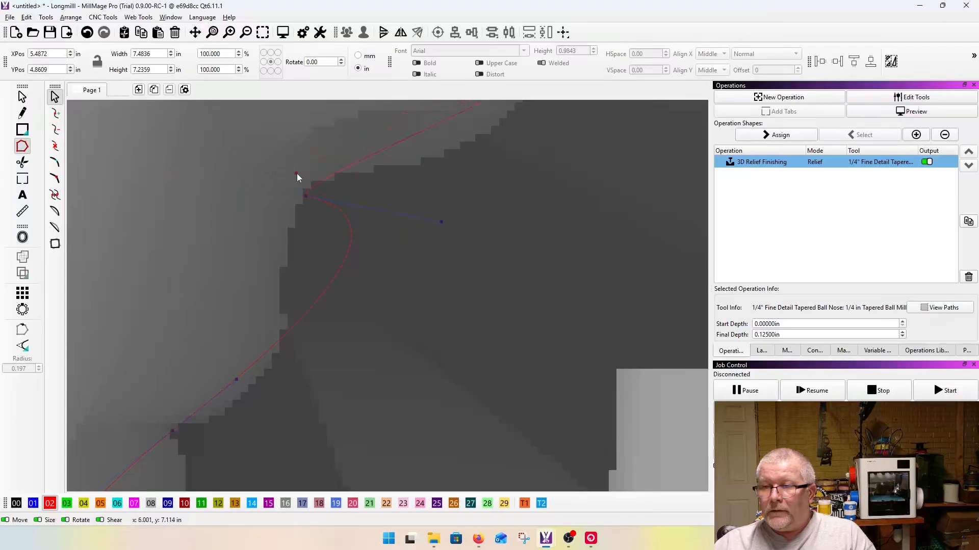
scroll(401, 189, down, 2)
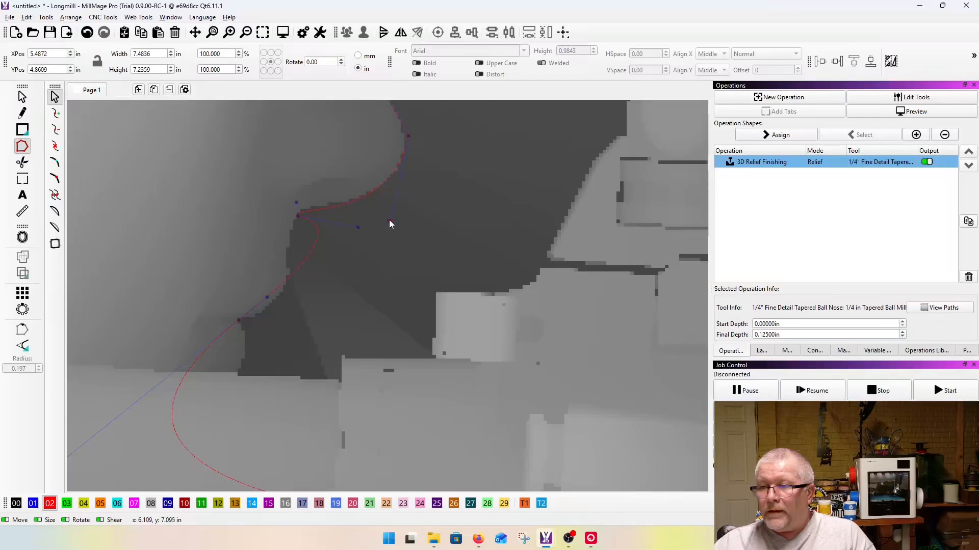
Step: Insert a node in the segment below the nose and fit it to the edge of the lips
scroll(389, 221, up, 2)
key(i)
drag(249, 292, 238, 291)
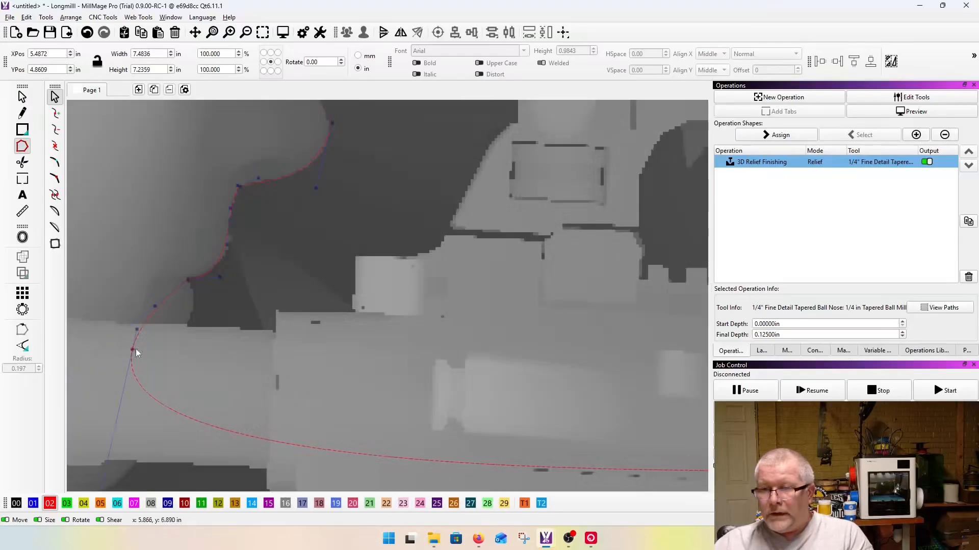
Step: Move the lowest face node onto the corner where the face meets the rifle stock, and bend the curve along the edge below the lips
drag(135, 349, 196, 321)
scroll(194, 323, up, 3)
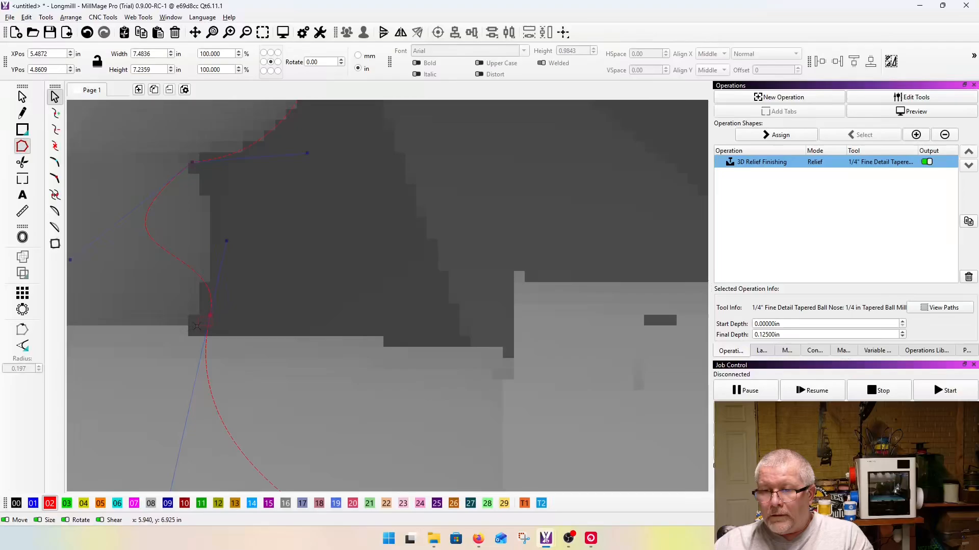
drag(209, 316, 189, 331)
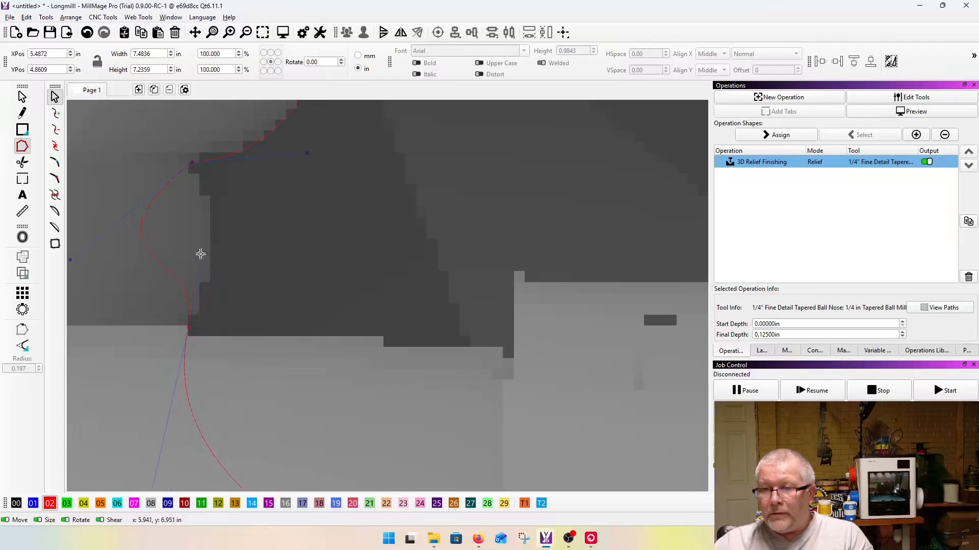
scroll(231, 260, down, 3)
drag(159, 259, 251, 258)
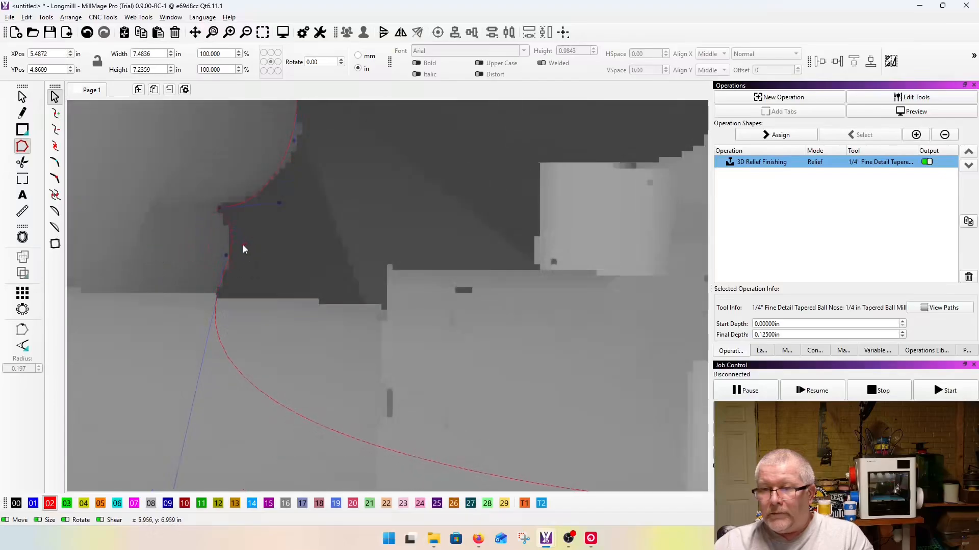
Step: Fine-tune the lowest face node onto the exact corner with the stock's upper edge, undoing the overshoot
scroll(206, 287, up, 5)
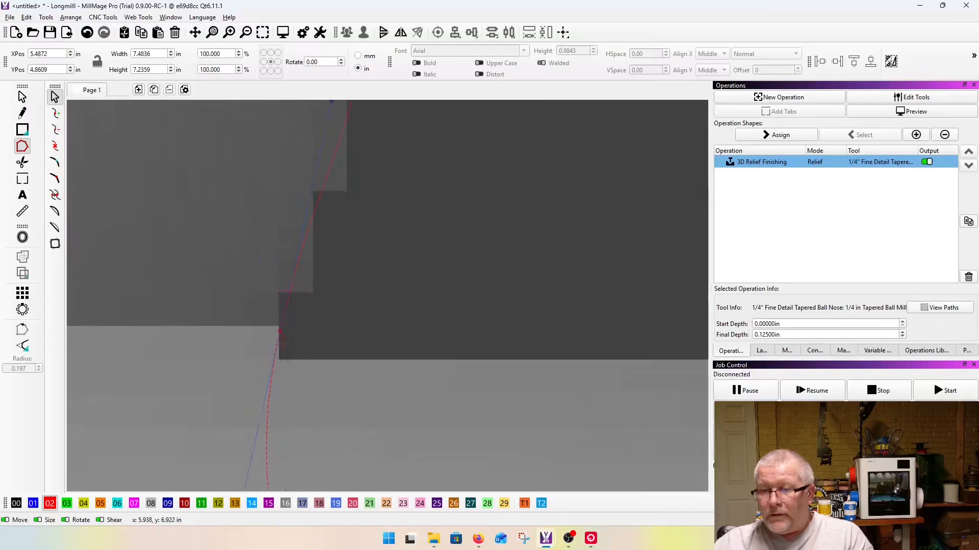
drag(279, 331, 287, 375)
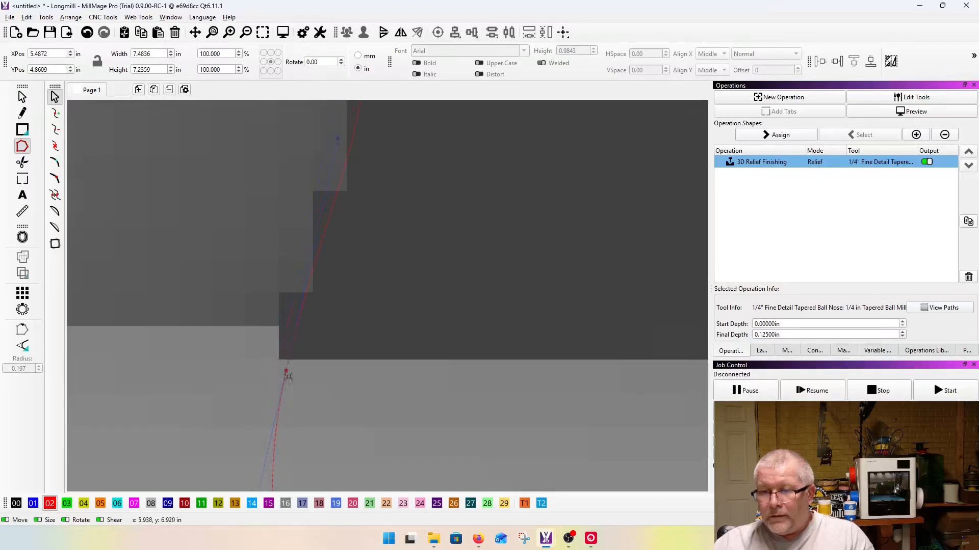
key(ctrl+z)
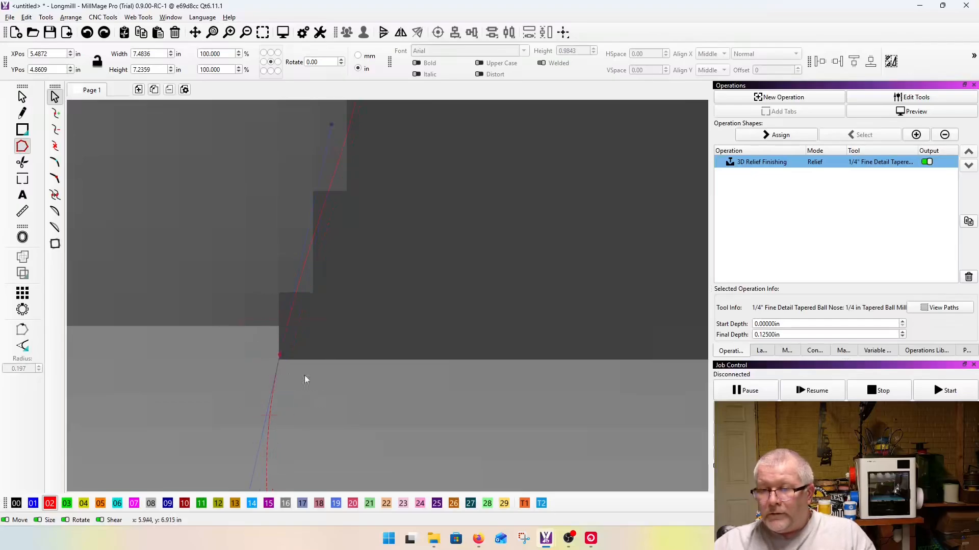
drag(280, 355, 279, 359)
scroll(273, 310, down, 10)
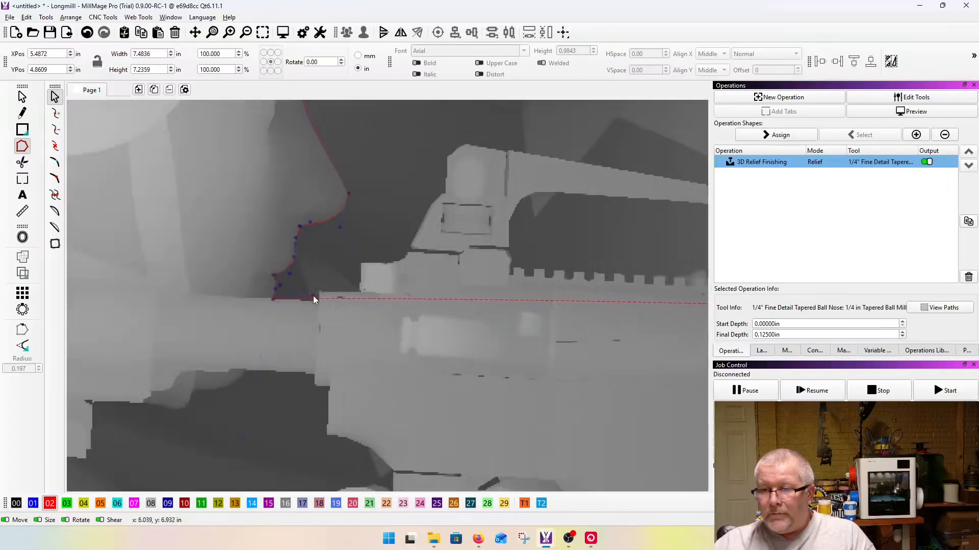
Step: Insert outline nodes at the base and tip of the receiver's rear step, and bend the curve along the stock's upper edge
scroll(313, 295, up, 6)
drag(336, 308, 354, 393)
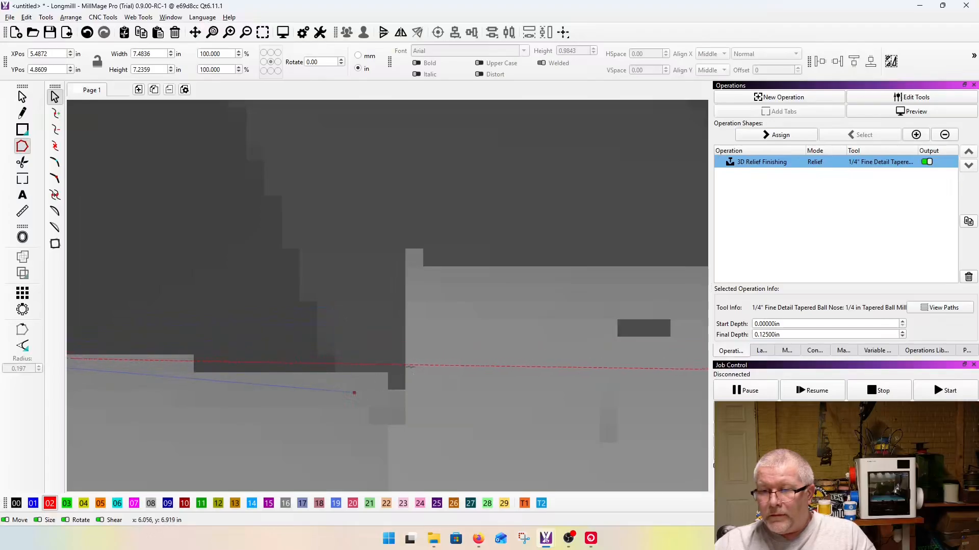
click(396, 364)
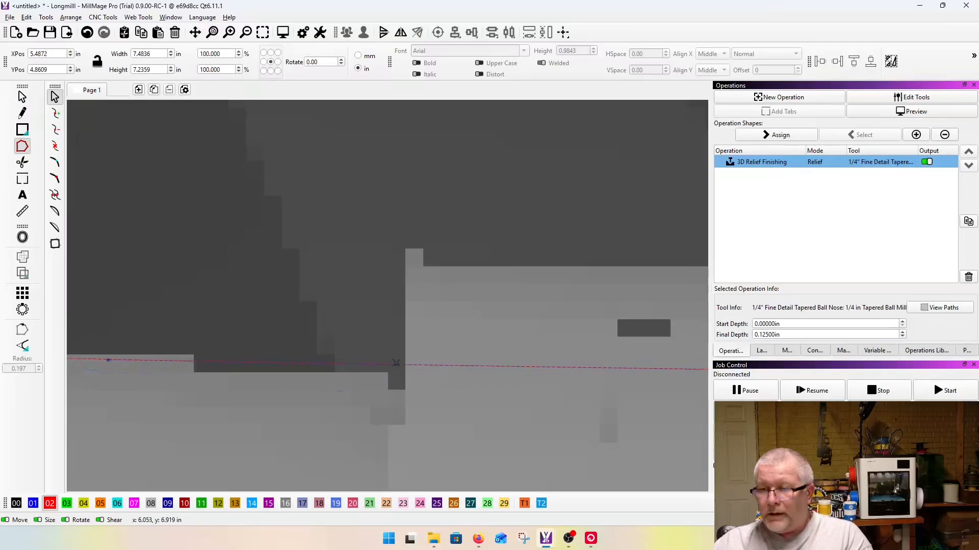
drag(494, 367, 411, 243)
scroll(413, 385, up, 3)
drag(453, 381, 389, 394)
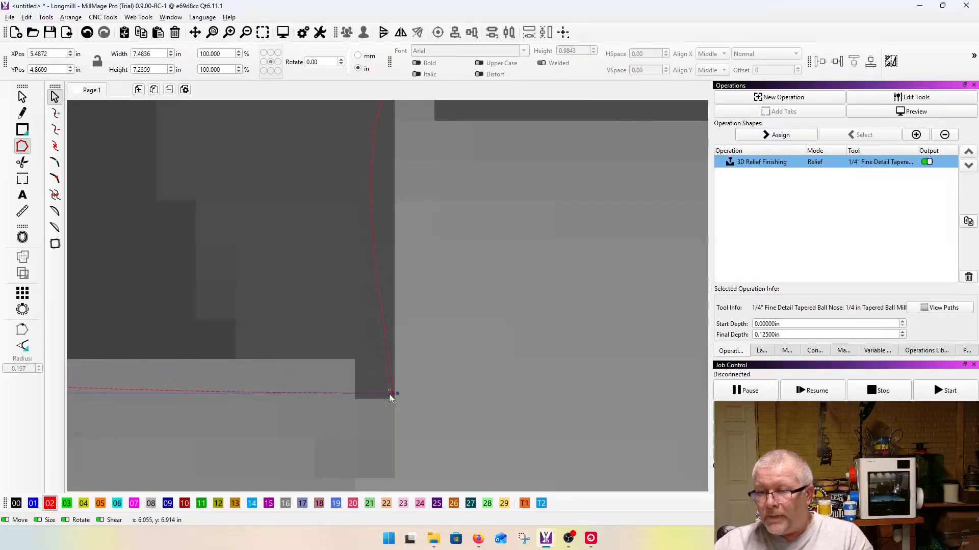
scroll(443, 391, down, 3)
drag(278, 390, 304, 371)
Step: Pull in the curve handle and fit the upper node to the rear corner of the receiver's small raised tip
scroll(438, 395, up, 5)
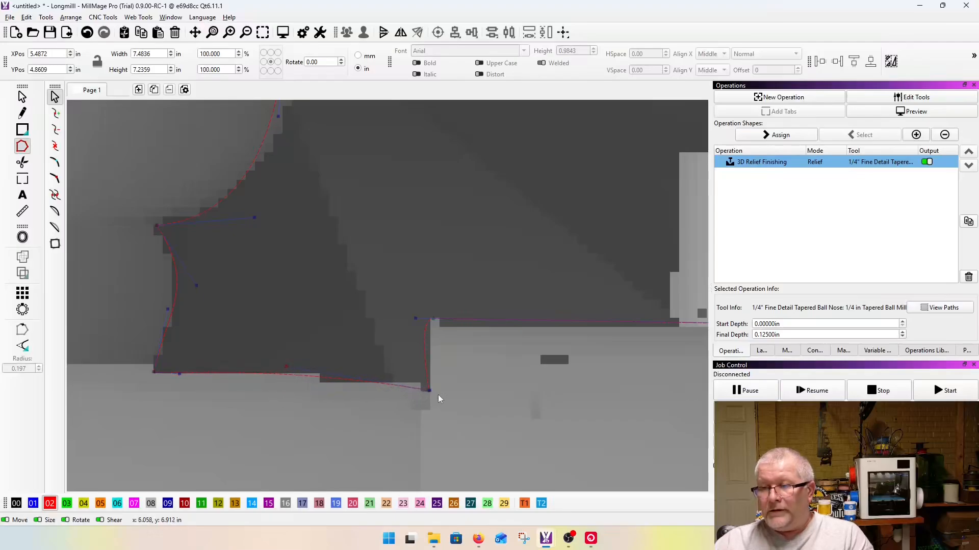
scroll(312, 322, up, 4)
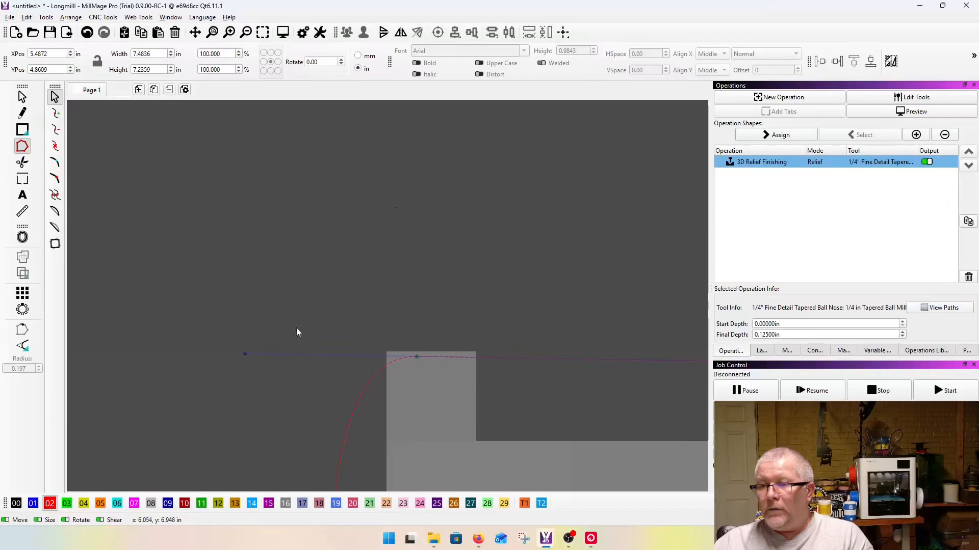
drag(245, 353, 325, 364)
scroll(418, 354, up, 4)
scroll(327, 351, down, 5)
scroll(329, 311, down, 4)
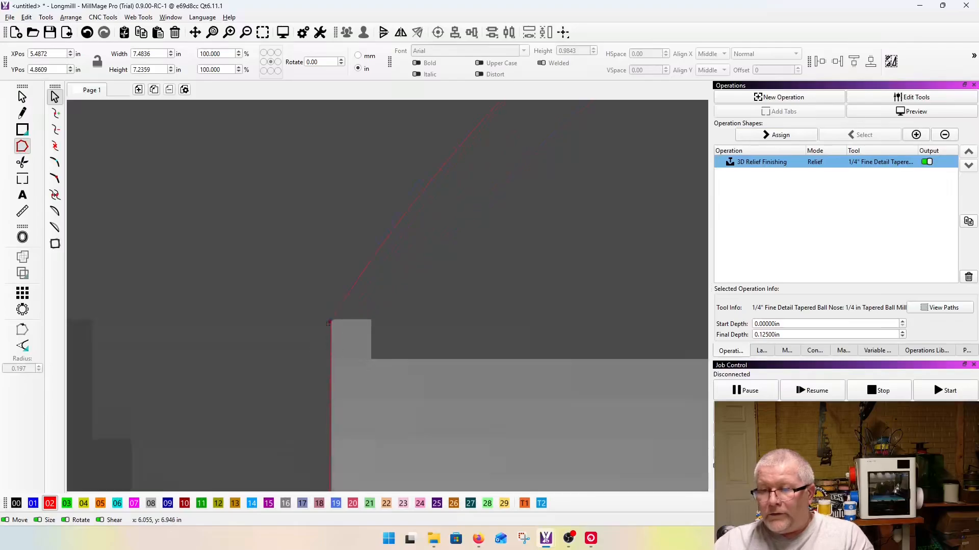
Step: Adjust the curve handle at the raised tip's rear corner so the outline follows the step's vertical edge
scroll(329, 427, up, 5)
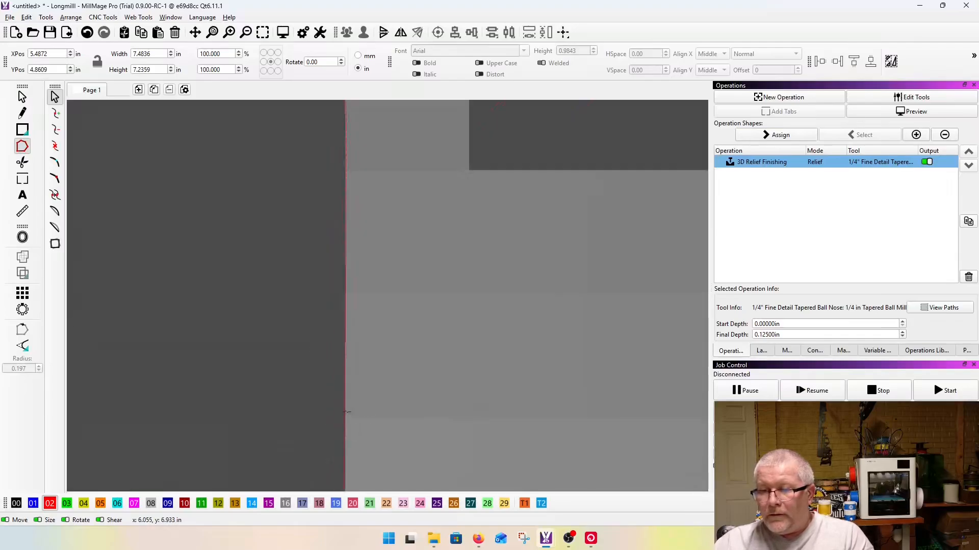
scroll(331, 280, down, 5)
scroll(346, 278, up, 5)
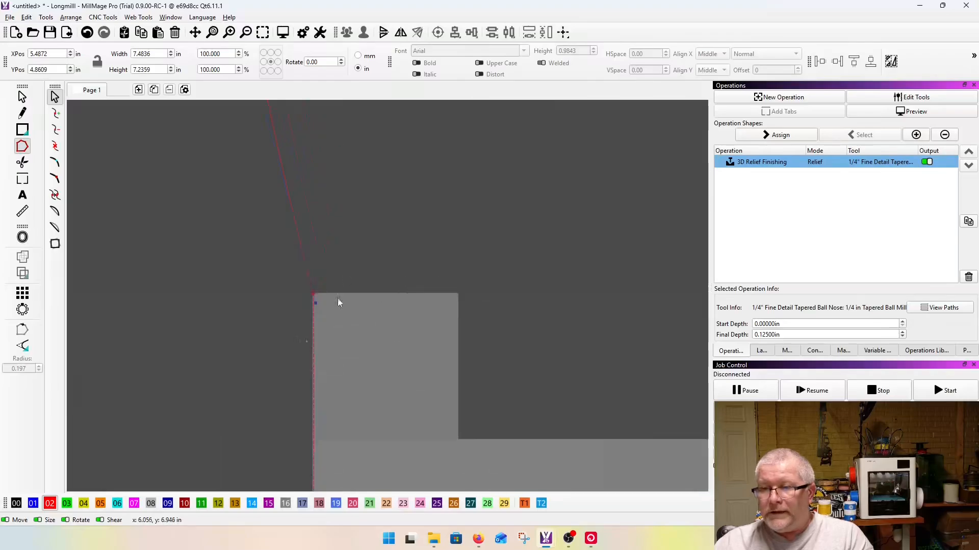
scroll(273, 273, up, 5)
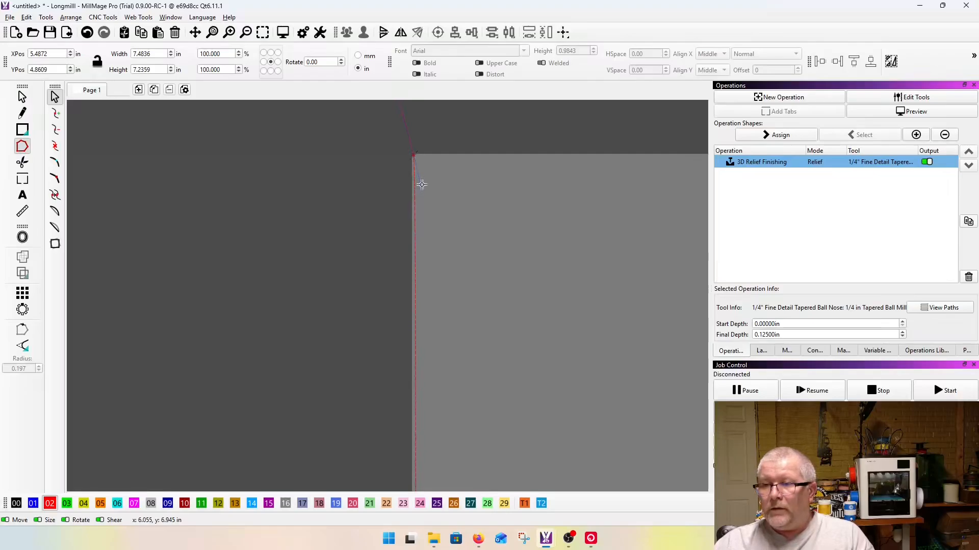
mouse_move(421, 184)
mouse_down()
mouse_move(323, 202)
mouse_move(429, 219)
mouse_move(397, 184)
mouse_move(459, 280)
mouse_move(437, 202)
mouse_move(411, 181)
mouse_up()
scroll(317, 294, down, 4)
scroll(317, 294, down, 5)
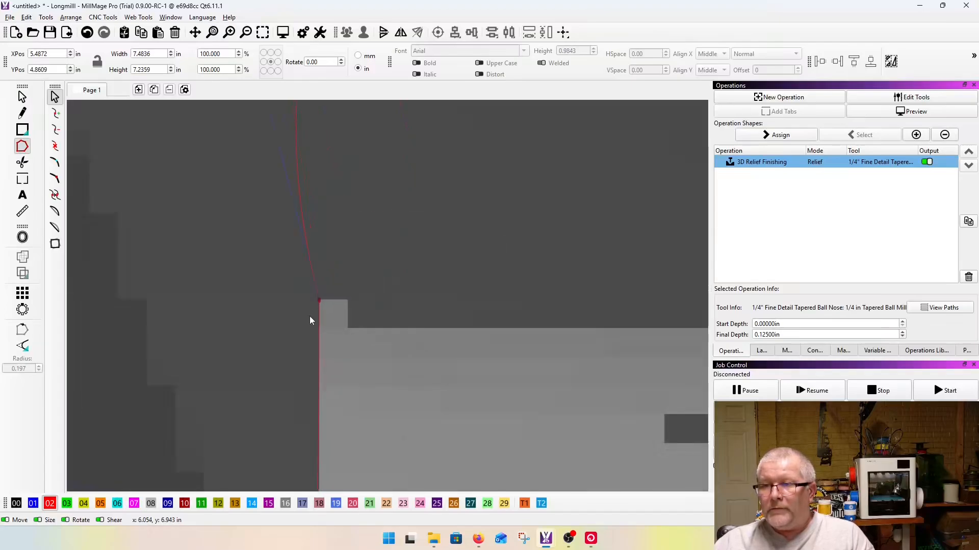
Step: Place a node on the front corner of the small raised tip and flatten the curve along the tip's upper edge
scroll(295, 250, down, 5)
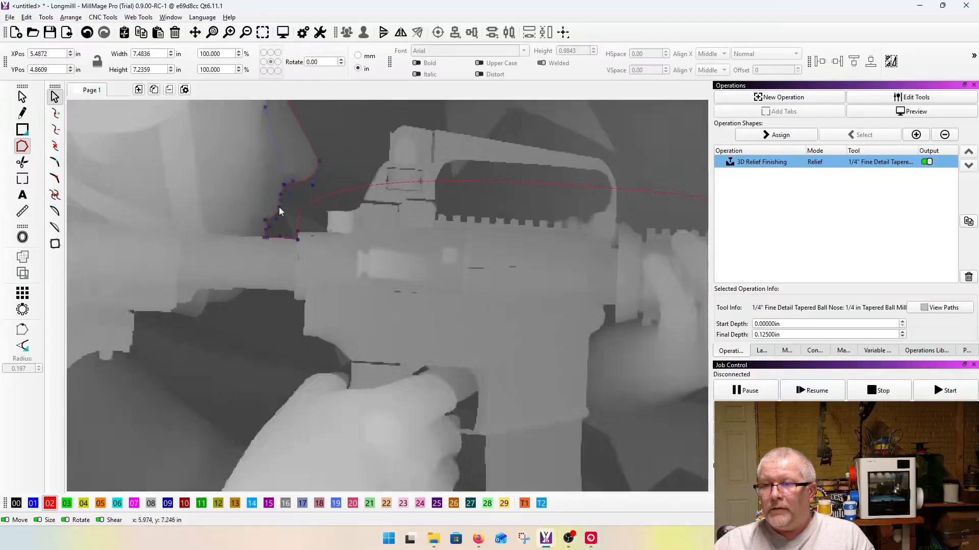
scroll(303, 190, up, 10)
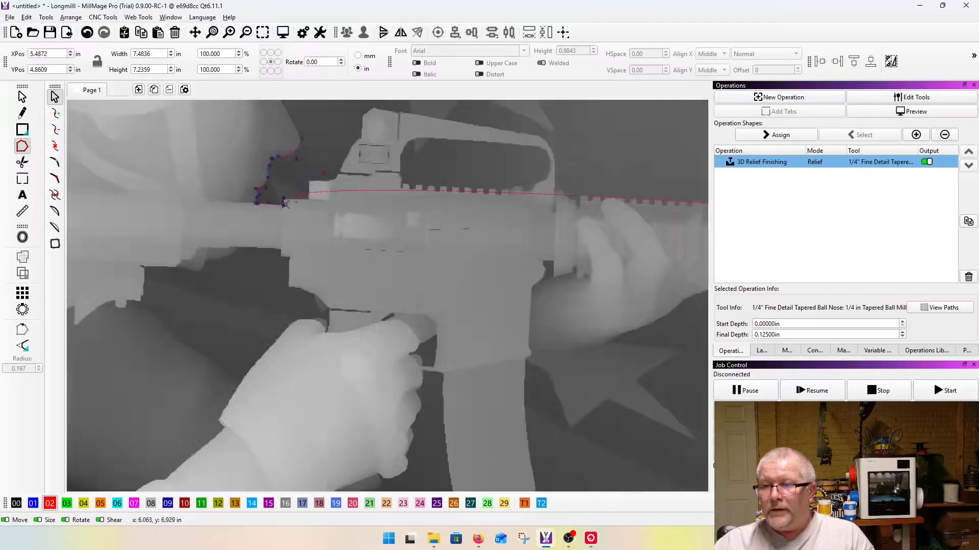
scroll(264, 304, up, 5)
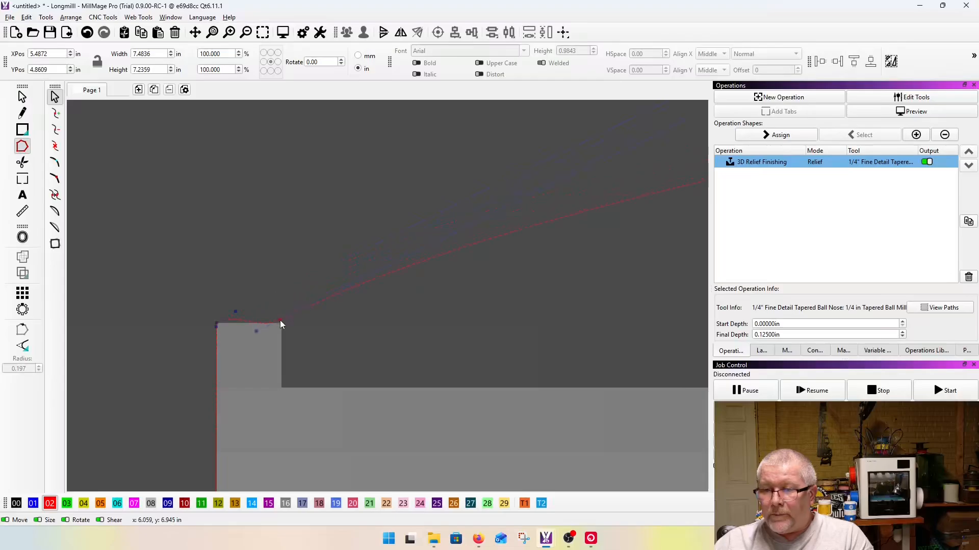
scroll(240, 326, up, 4)
drag(217, 274, 243, 308)
drag(296, 347, 295, 338)
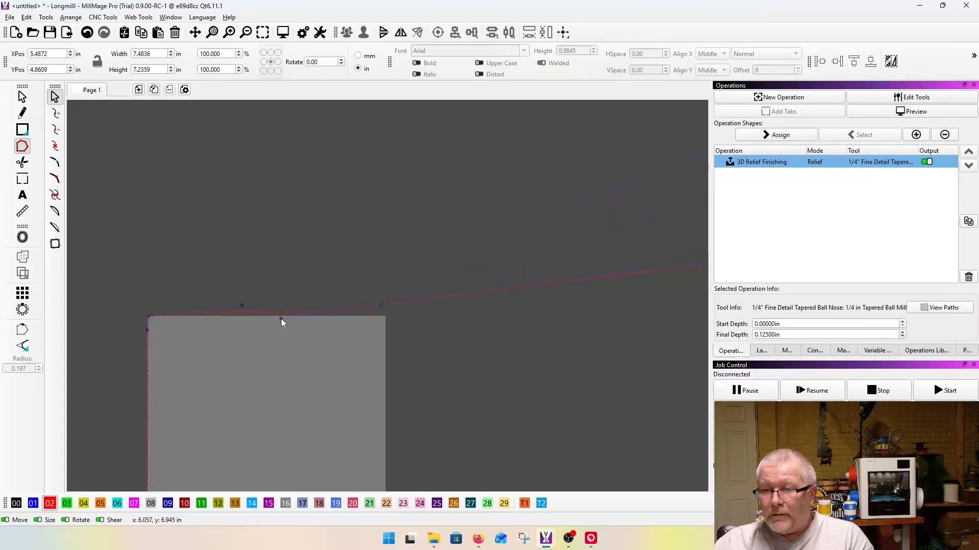
drag(380, 306, 385, 316)
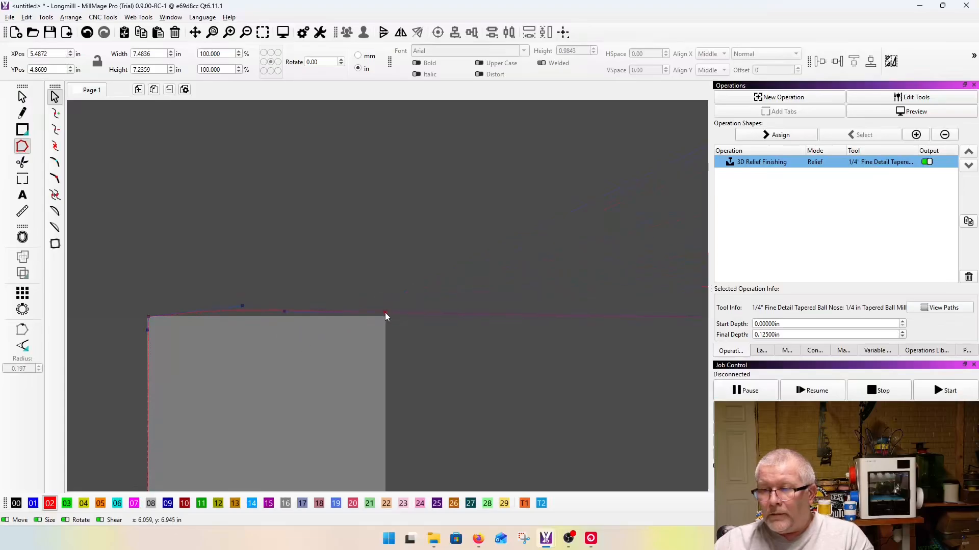
drag(243, 305, 246, 317)
Step: Insert a node below the tip's front corner and move it to the base where the tip meets the receiver
scroll(235, 347, down, 3)
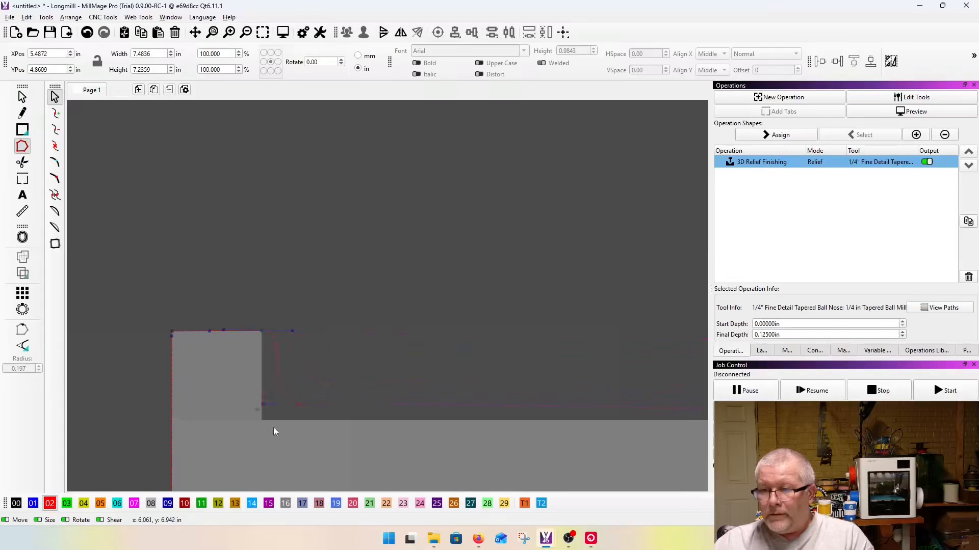
scroll(245, 422, up, 2)
scroll(244, 423, up, 2)
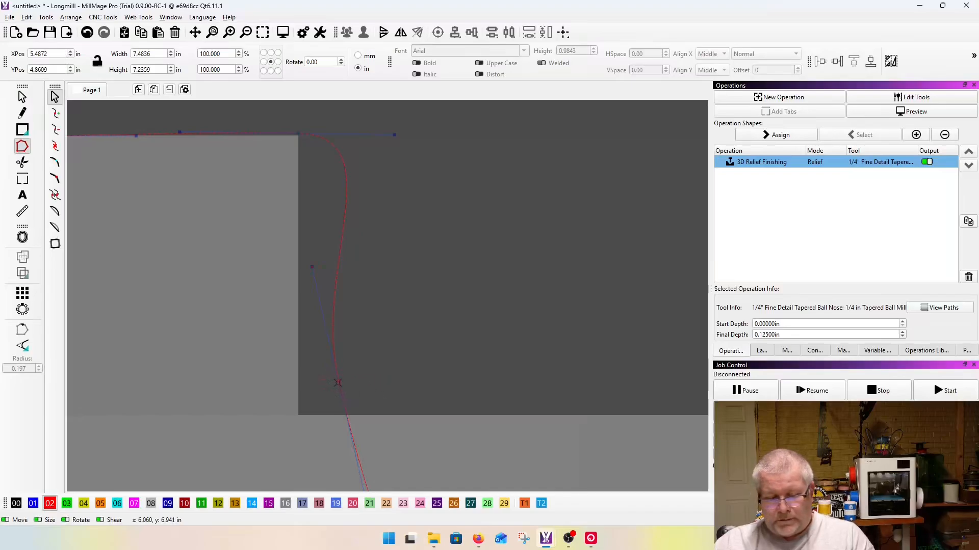
drag(339, 382, 299, 413)
Step: Undo the first bend at the tip's front corner, and straighten the curve along its vertical front edge with both handles
drag(394, 134, 303, 197)
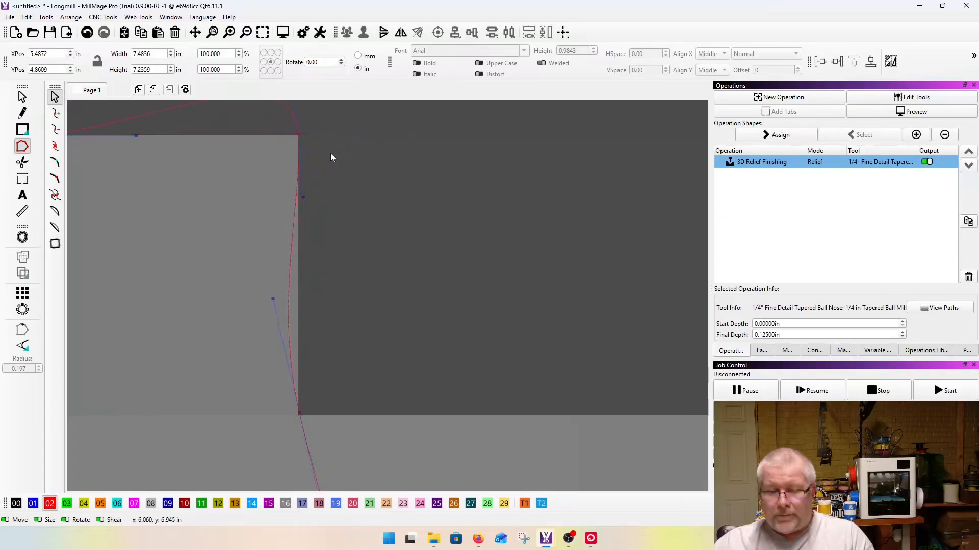
key(ctrl+z)
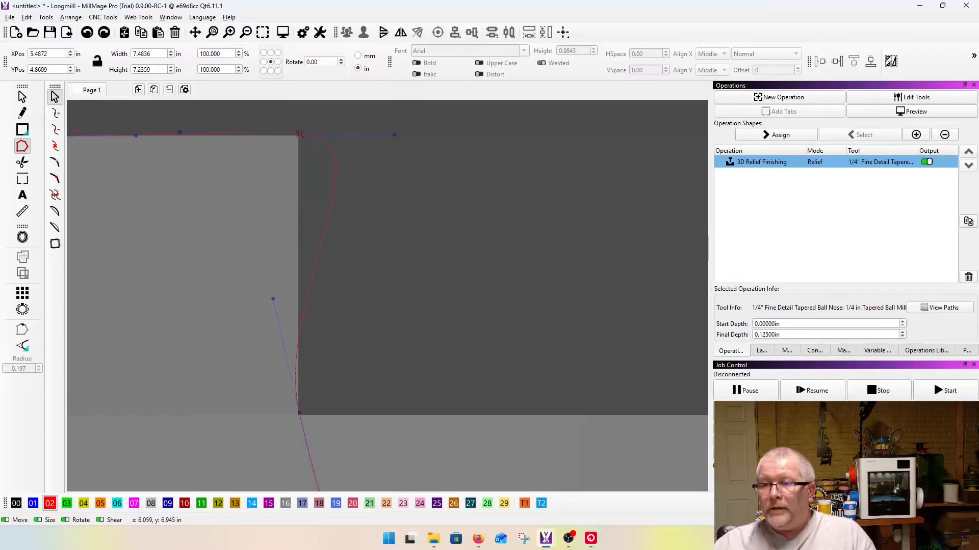
drag(395, 134, 307, 225)
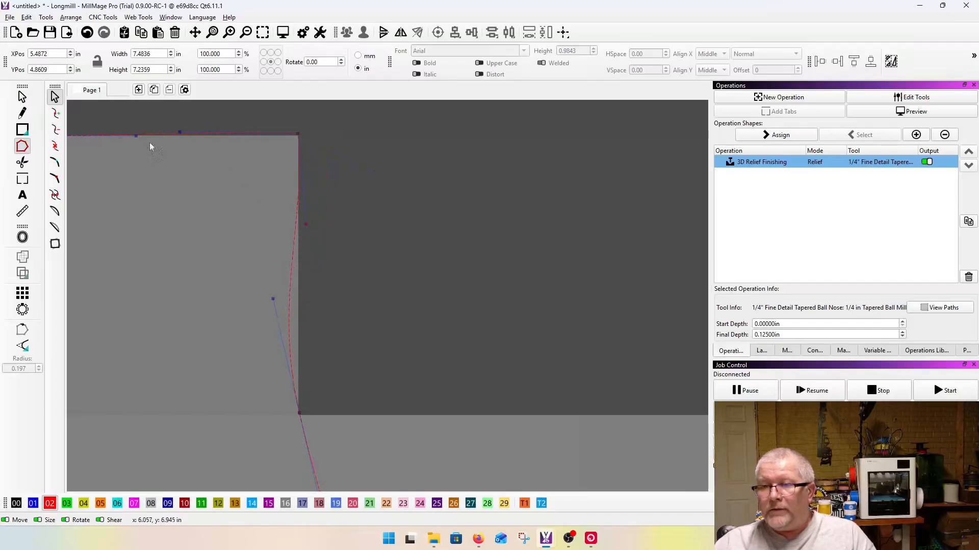
drag(272, 300, 296, 298)
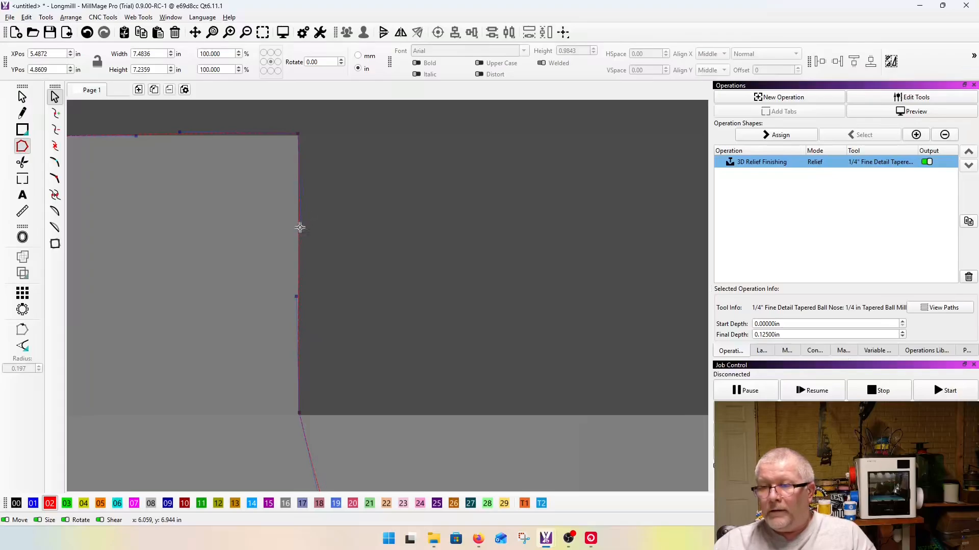
Step: Run the outline along the receiver's upper edge and place nodes at the lower and upper corners of the notch beneath the raised block
scroll(266, 222, down, 5)
scroll(266, 223, down, 3)
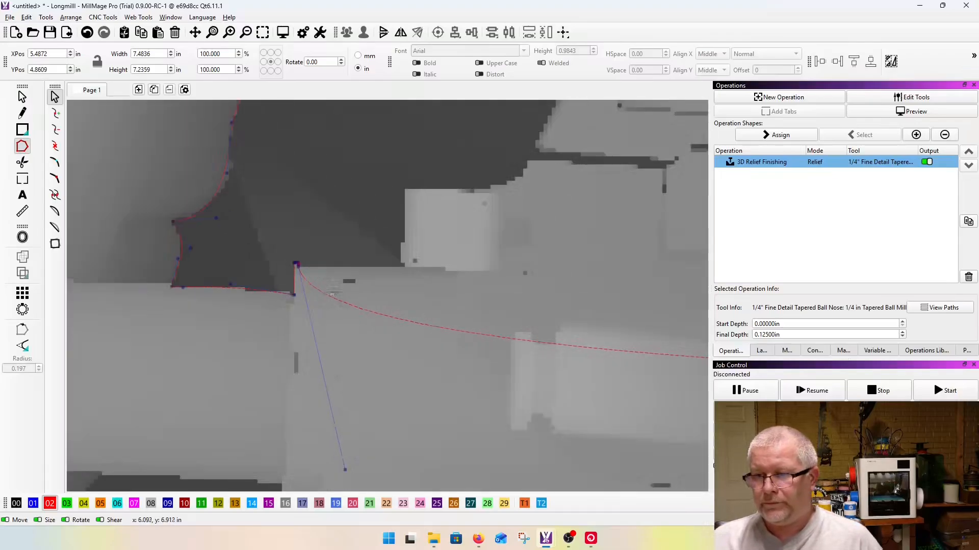
scroll(344, 284, up, 6)
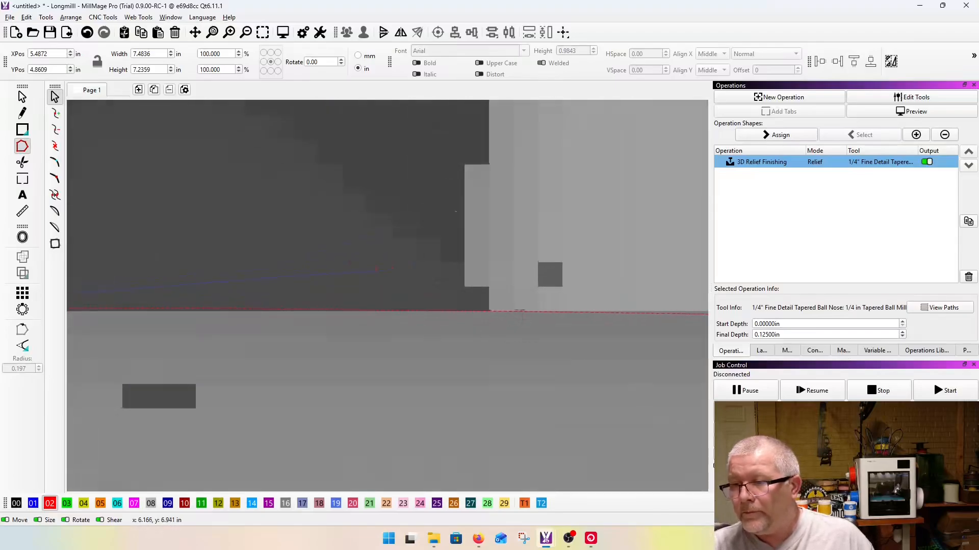
scroll(487, 310, up, 3)
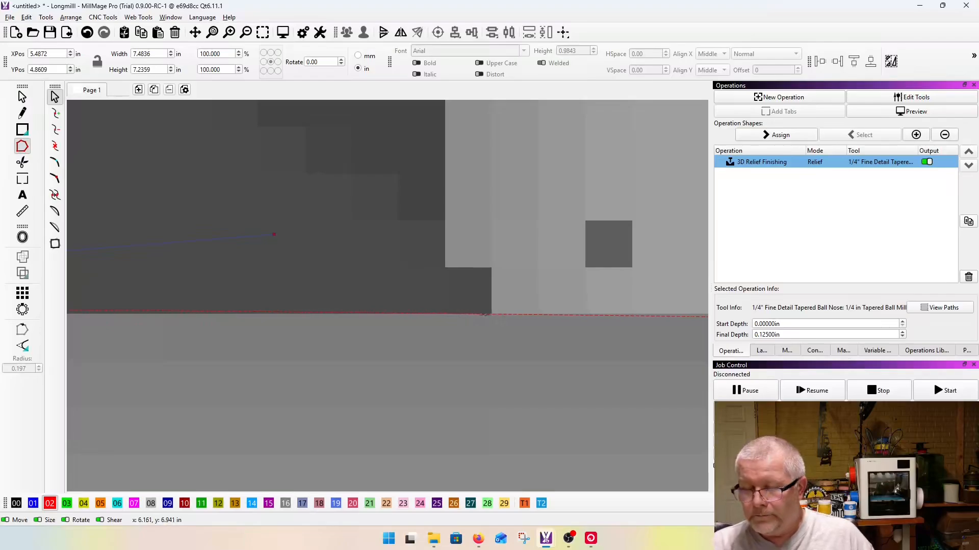
click(491, 314)
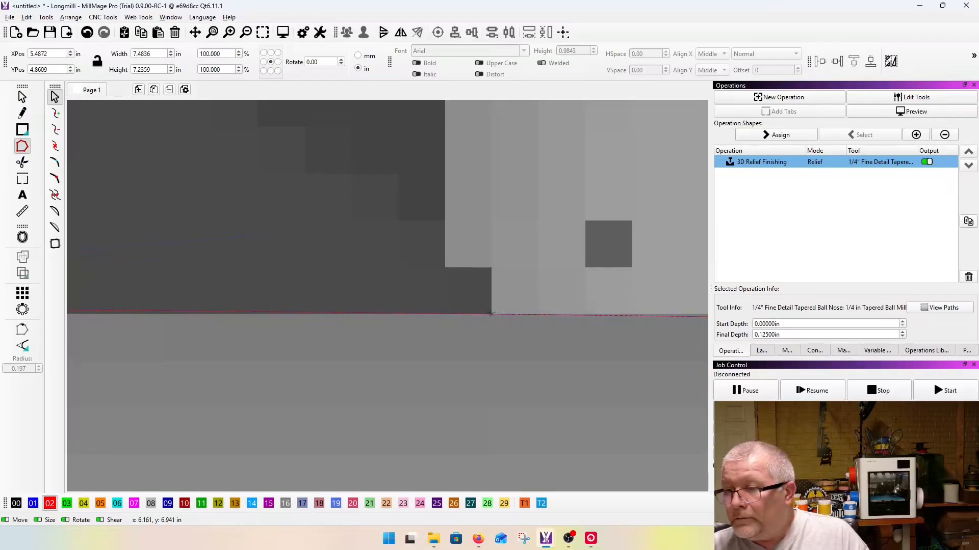
drag(491, 313, 491, 268)
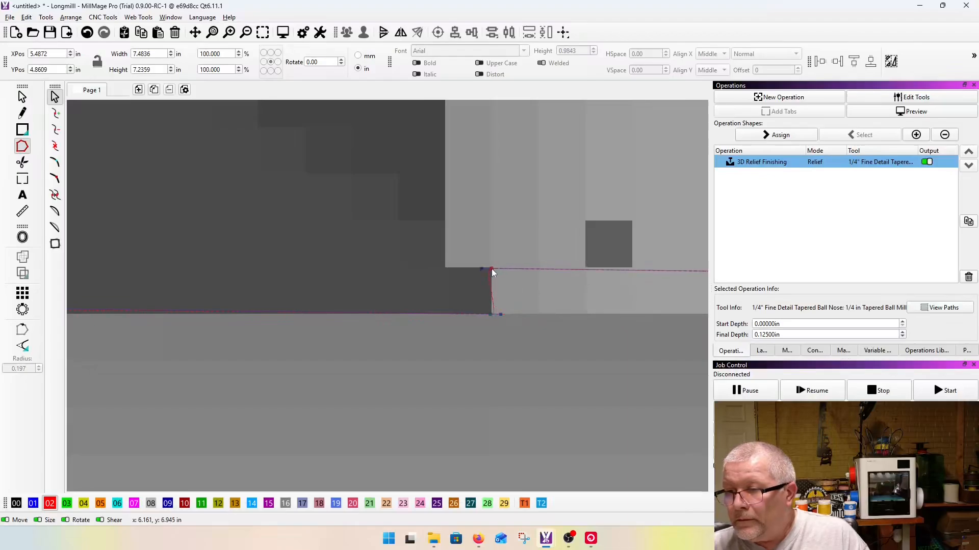
Step: Insert a node on the outline past the notch's upper corner and place it on the inner corner of the small ledge
drag(560, 265, 444, 268)
key(i)
drag(561, 270, 447, 165)
scroll(450, 270, up, 4)
scroll(441, 267, up, 2)
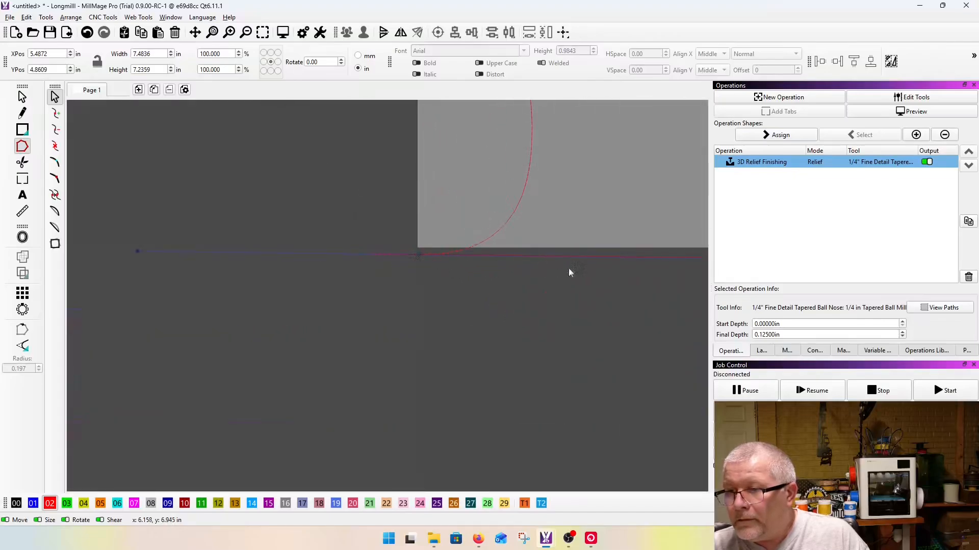
Step: Straighten the outline along the ledge's short vertical edge by aiming the lower corner node's handle straight up
scroll(463, 281, down, 2)
drag(615, 271, 668, 279)
scroll(611, 277, down, 2)
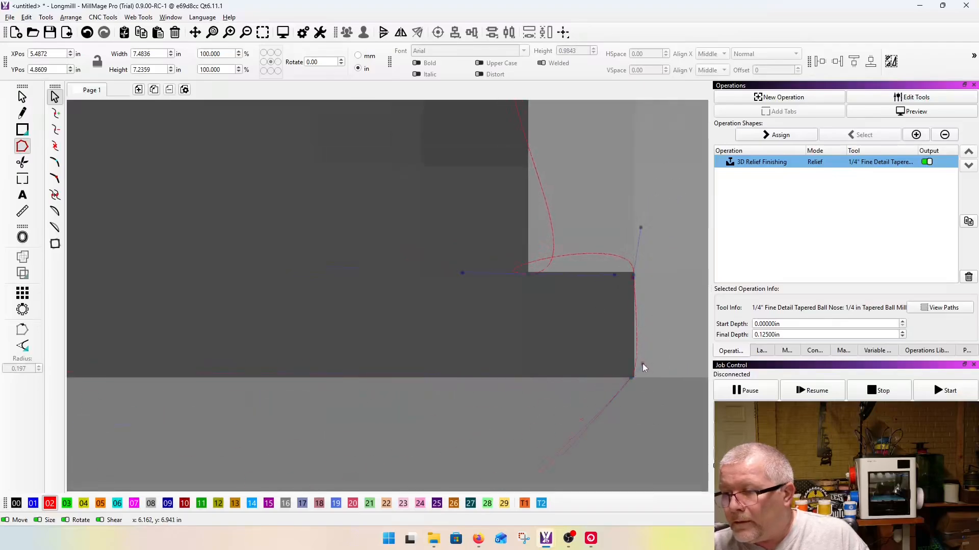
key(s)
drag(600, 227, 669, 461)
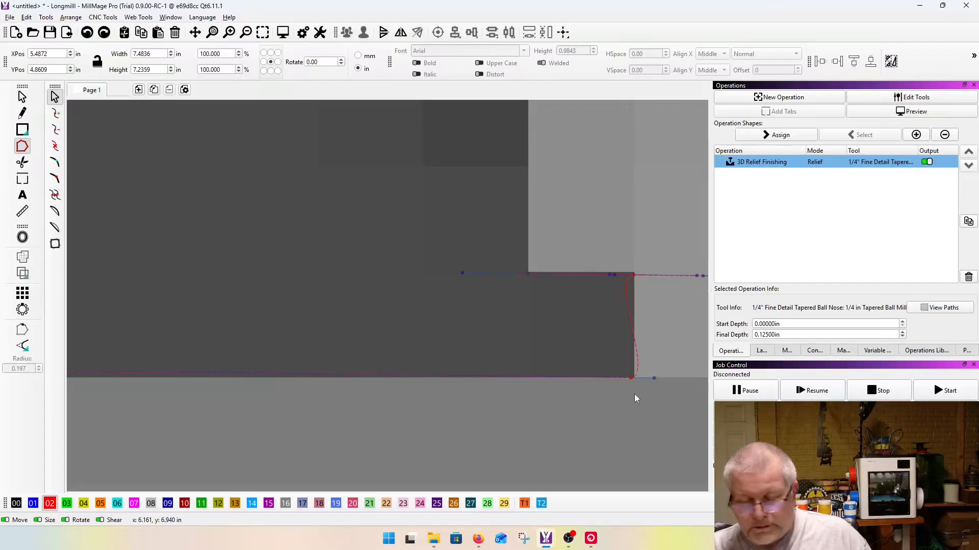
mouse_move(654, 378)
mouse_down()
mouse_move(656, 367)
mouse_move(654, 378)
mouse_up()
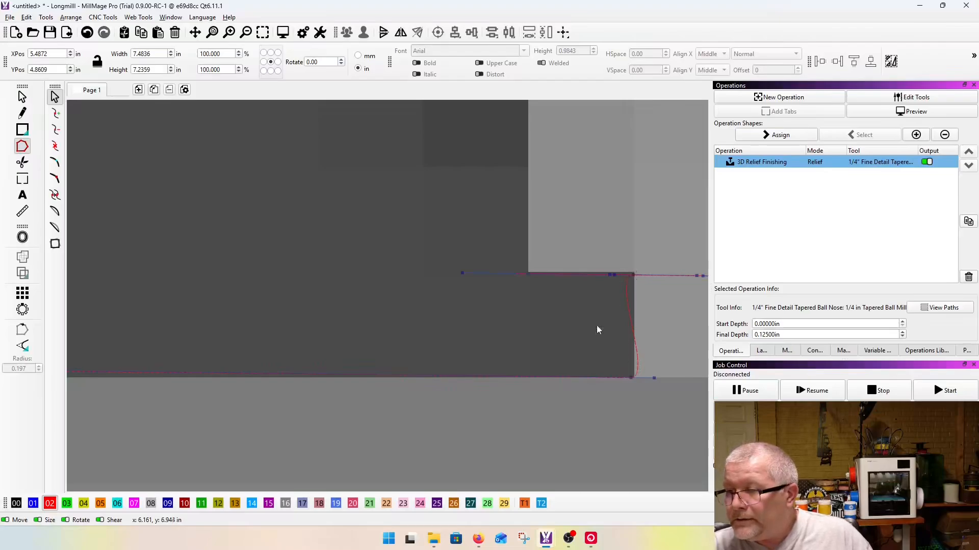
scroll(605, 322, down, 3)
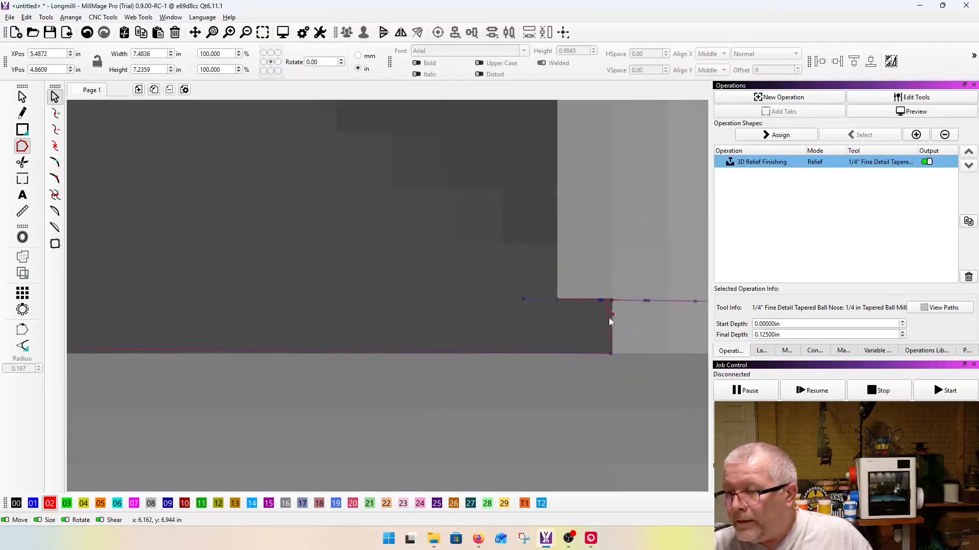
scroll(616, 335, up, 3)
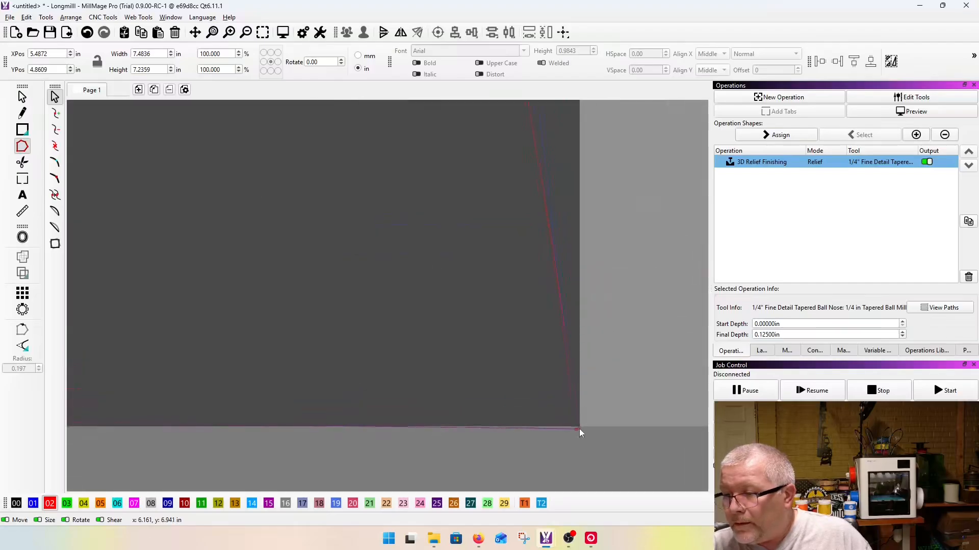
scroll(580, 428, down, 3)
drag(567, 282, 587, 268)
Step: Redirect the handles of the ledge's outer upper corner node to reshape the curves on both sides of it
drag(575, 235, 578, 215)
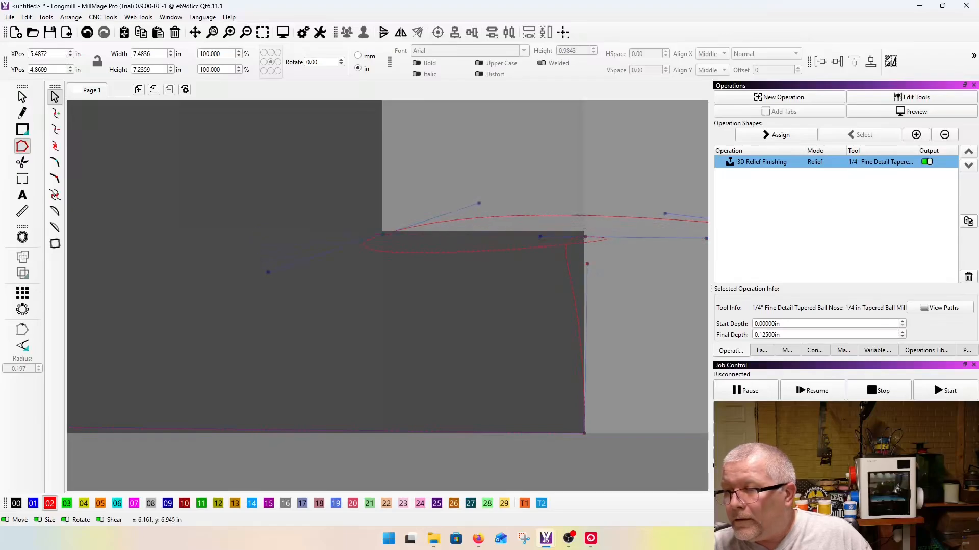
scroll(360, 267, down, 3)
scroll(497, 250, up, 4)
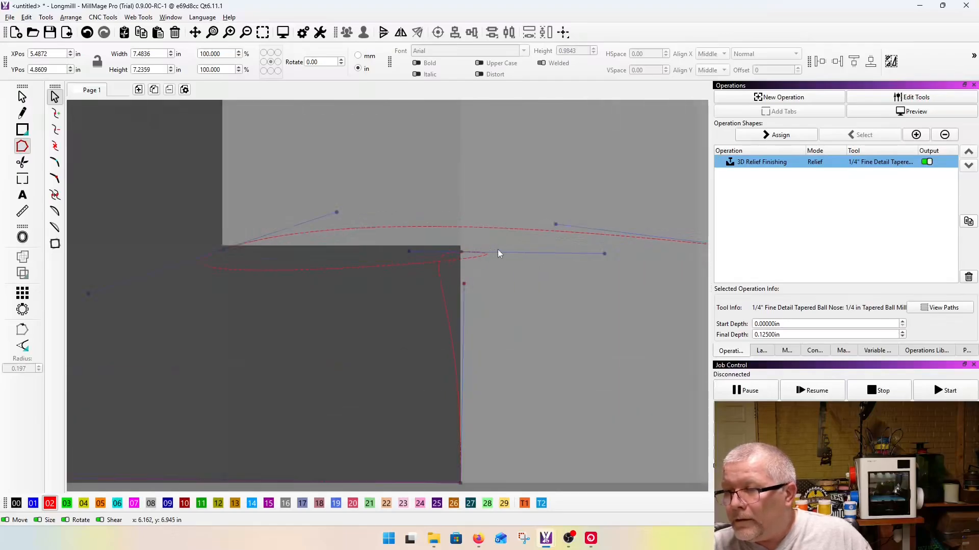
drag(409, 250, 473, 226)
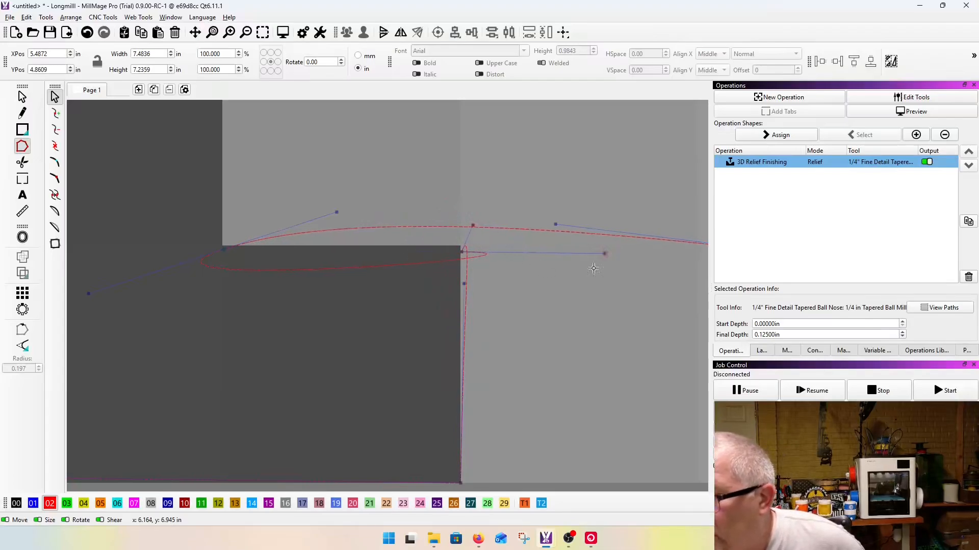
drag(607, 254, 603, 276)
drag(557, 320, 351, 306)
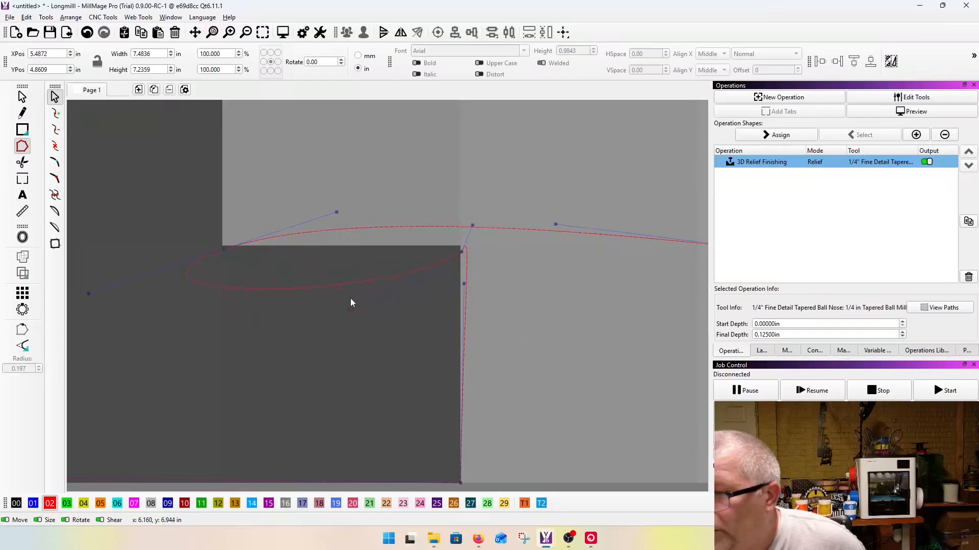
Step: Move the upper node exactly onto the ledge's outer corner and tighten the curve against the short vertical edge
scroll(454, 260, up, 3)
drag(523, 166, 486, 340)
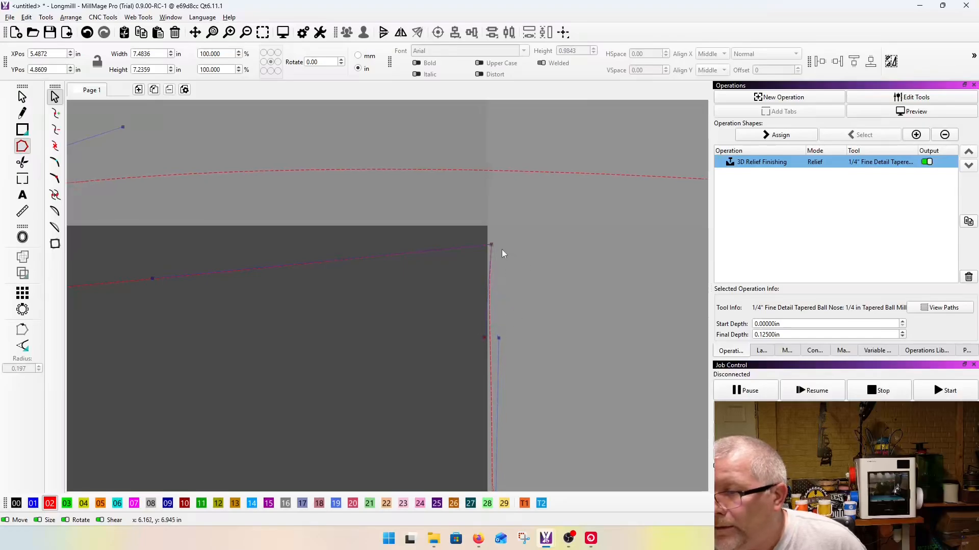
mouse_move(490, 244)
mouse_down()
mouse_move(479, 243)
mouse_move(485, 228)
mouse_up()
scroll(480, 257, down, 1)
drag(496, 325, 488, 330)
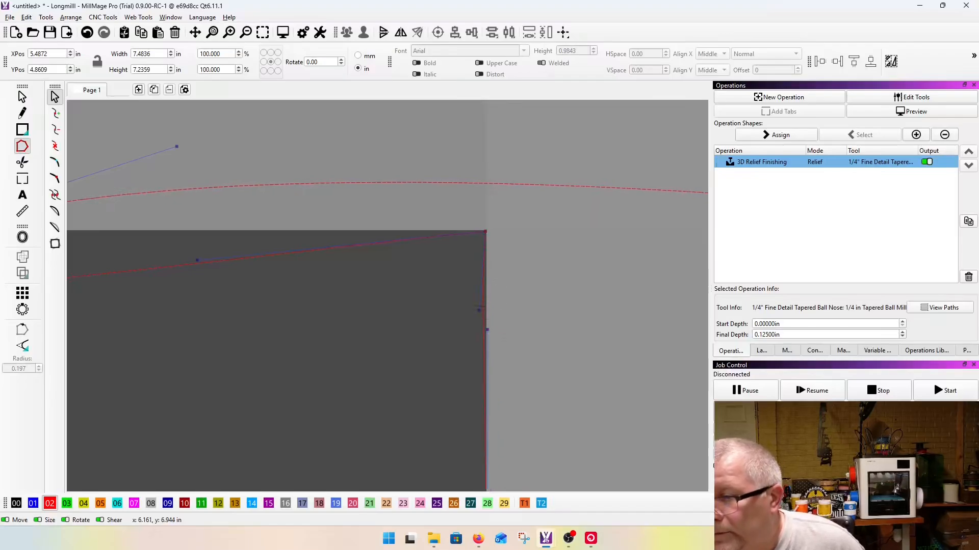
scroll(484, 308, down, 3)
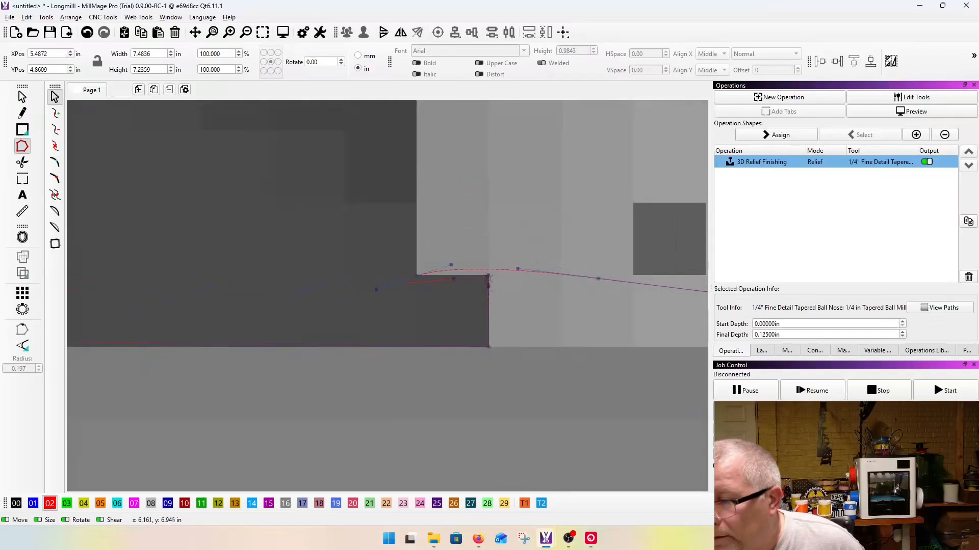
scroll(485, 355, up, 5)
scroll(518, 327, up, 4)
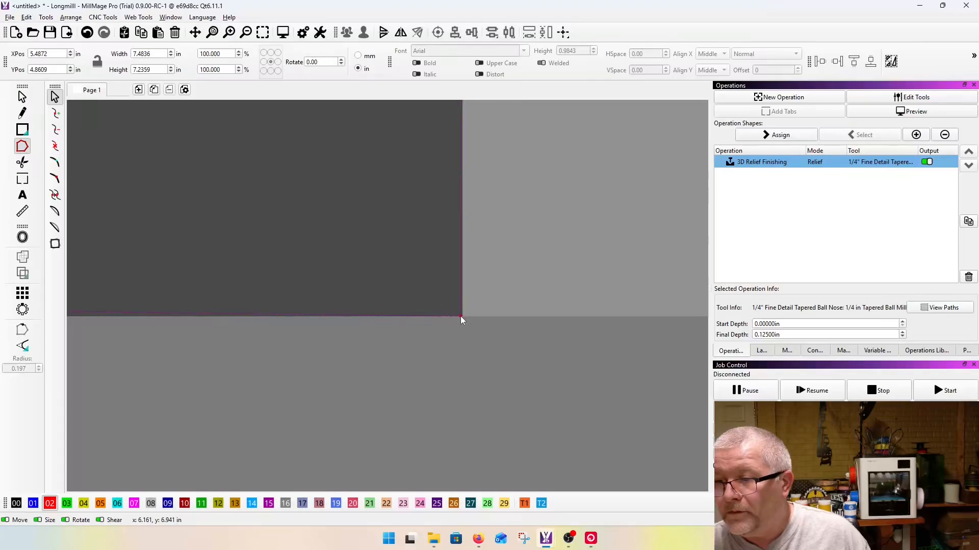
scroll(467, 337, down, 9)
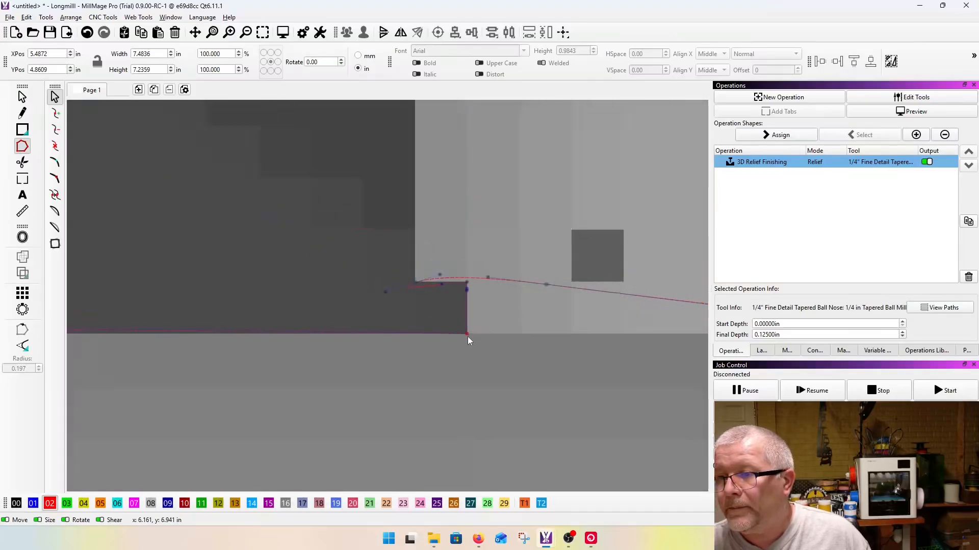
scroll(437, 275, up, 6)
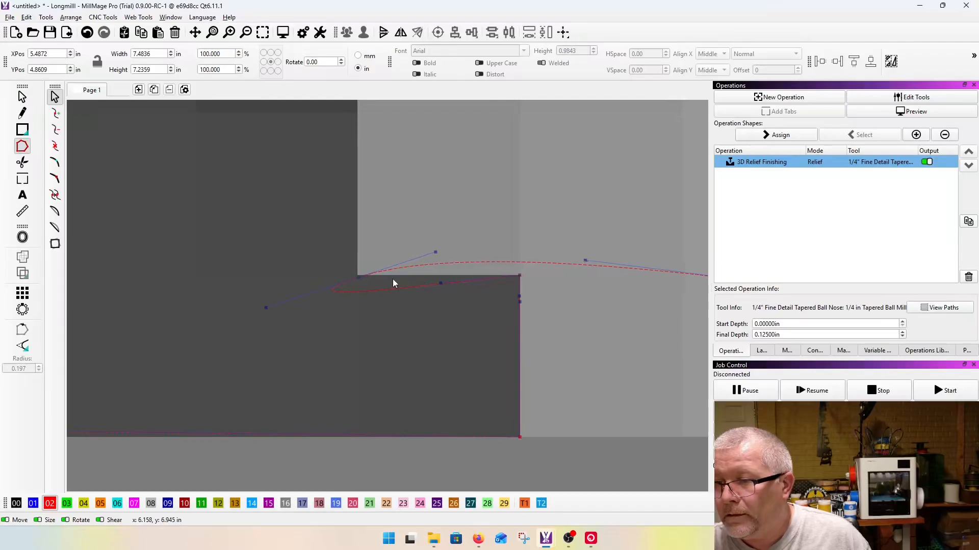
Step: Turn the inner corner's outgoing handle upward and flatten the curve along the ledge's upper edge
drag(443, 283, 356, 179)
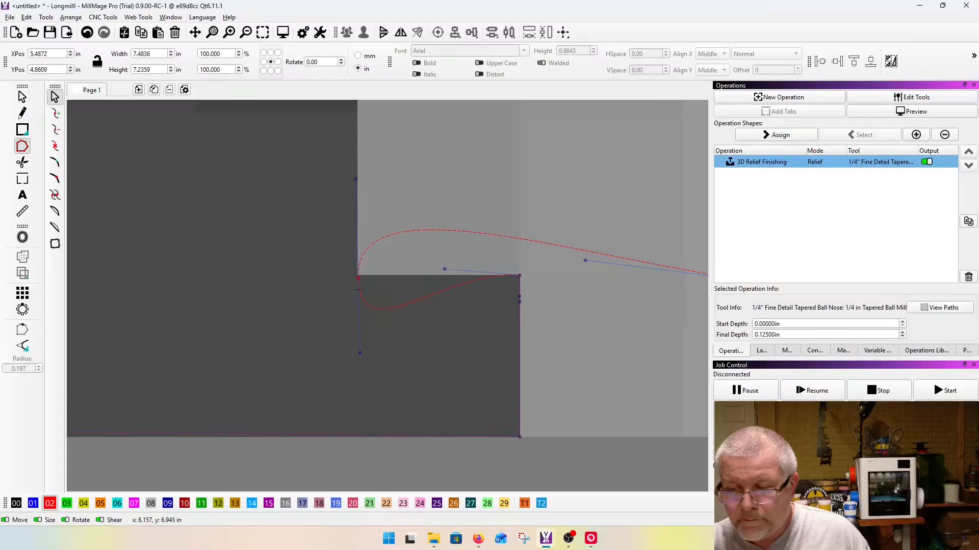
drag(360, 353, 356, 281)
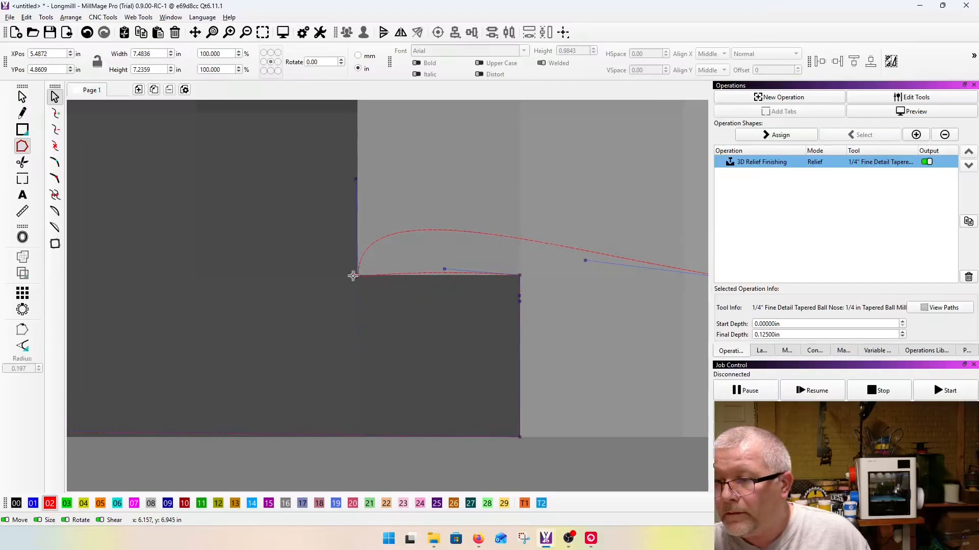
scroll(357, 281, up, 3)
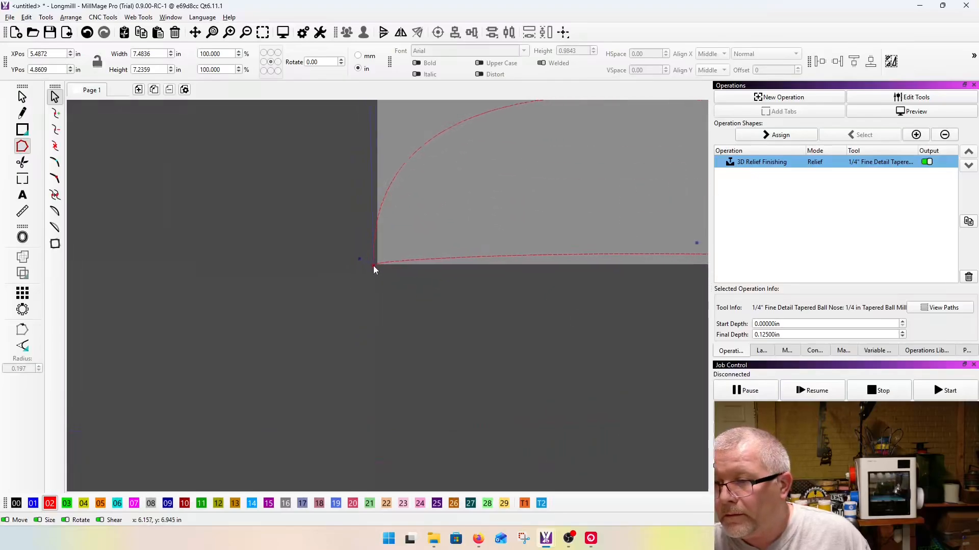
scroll(347, 279, down, 2)
drag(474, 263, 473, 274)
scroll(341, 325, down, 2)
scroll(341, 325, down, 2)
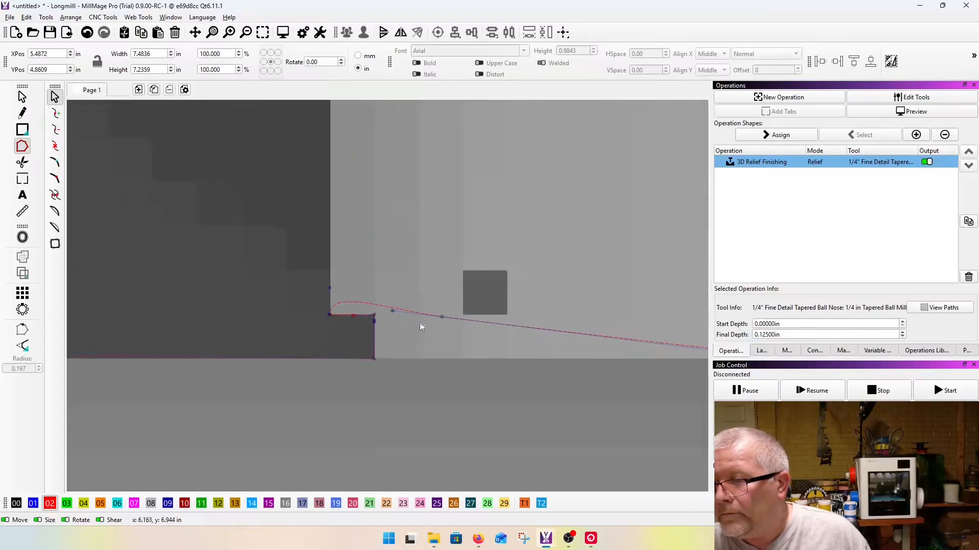
Step: Move the next outline node up to the corner at the upper end of the narrow strip on the raised block
drag(444, 316, 358, 203)
drag(441, 317, 343, 171)
scroll(359, 260, down, 6)
scroll(356, 278, up, 7)
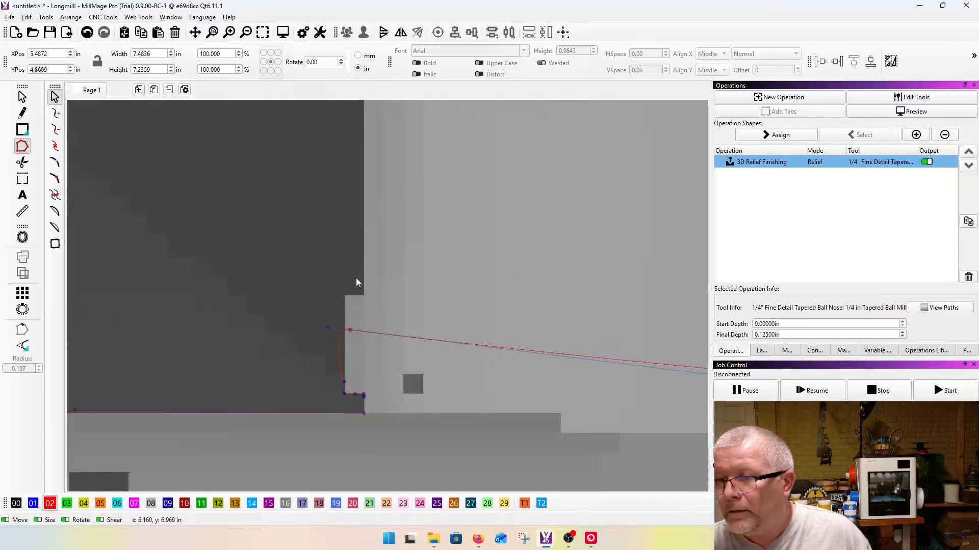
drag(340, 429, 321, 325)
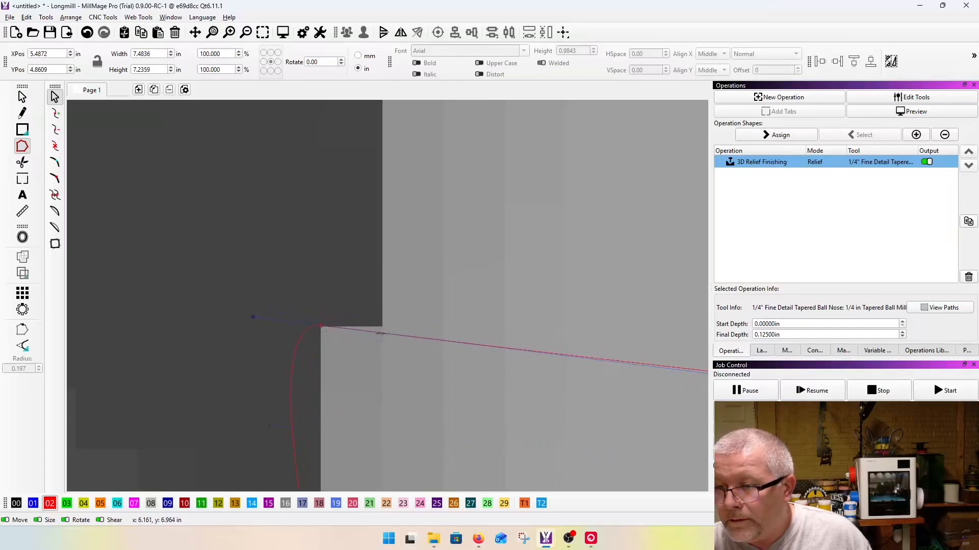
Step: Insert a node at the inner corner where the strip meets the block, and straighten the curve along the strip's vertical edge
key(i)
drag(381, 333, 381, 326)
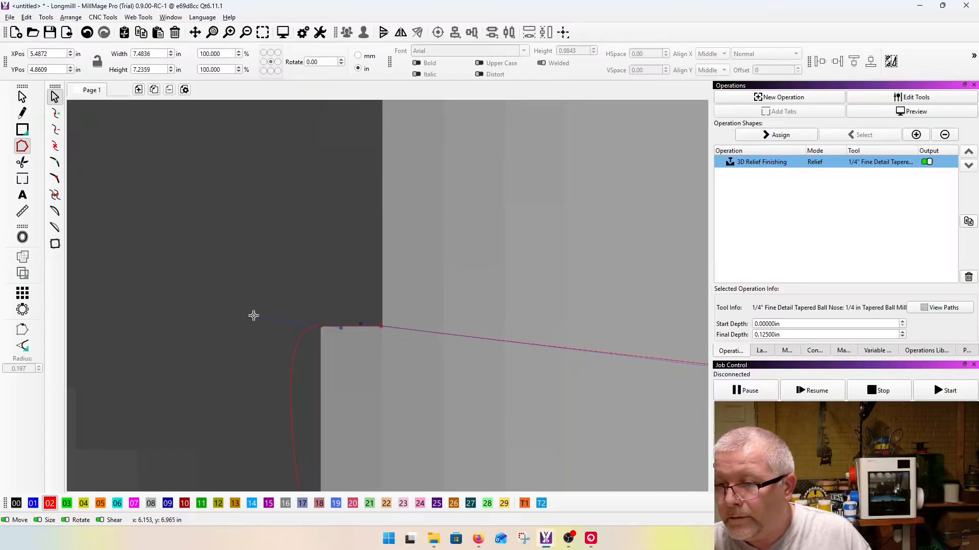
drag(307, 314, 394, 353)
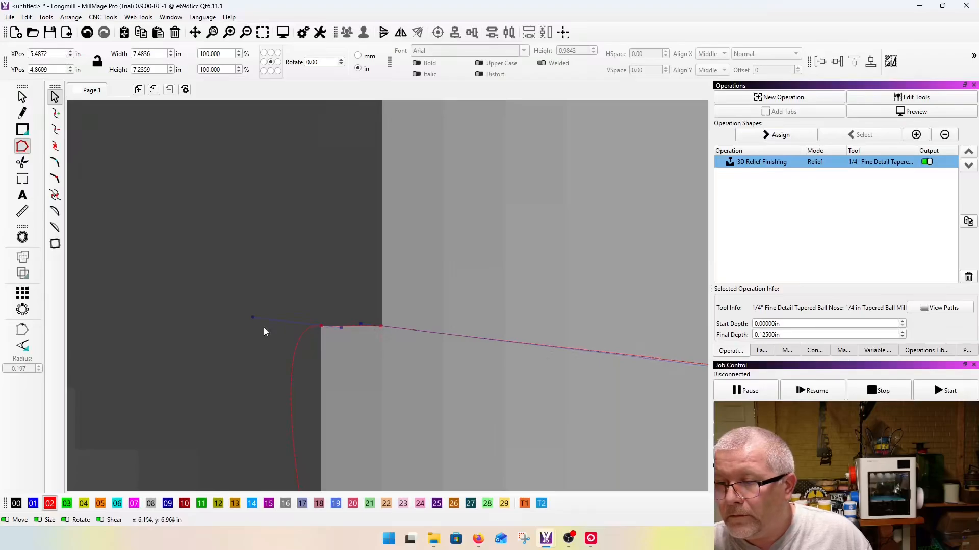
drag(254, 317, 318, 388)
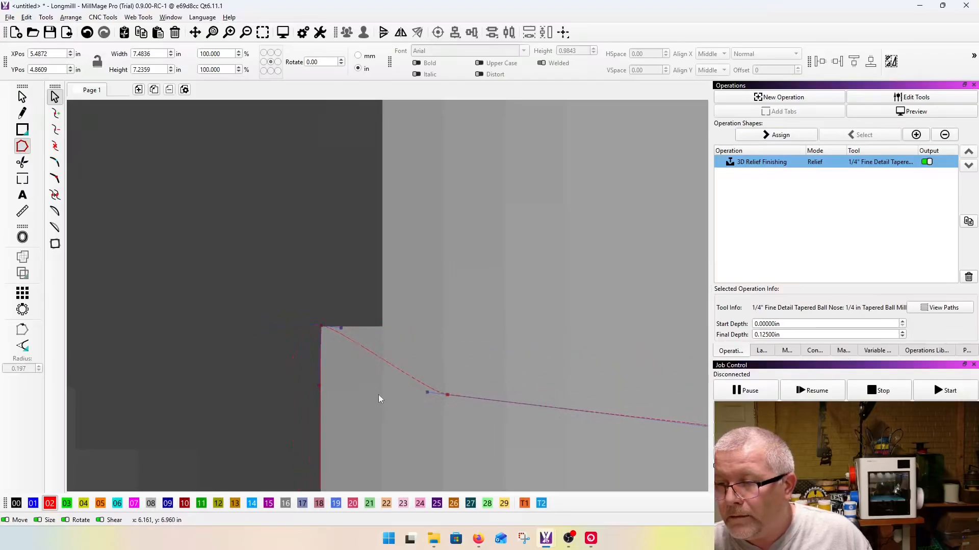
click(338, 383)
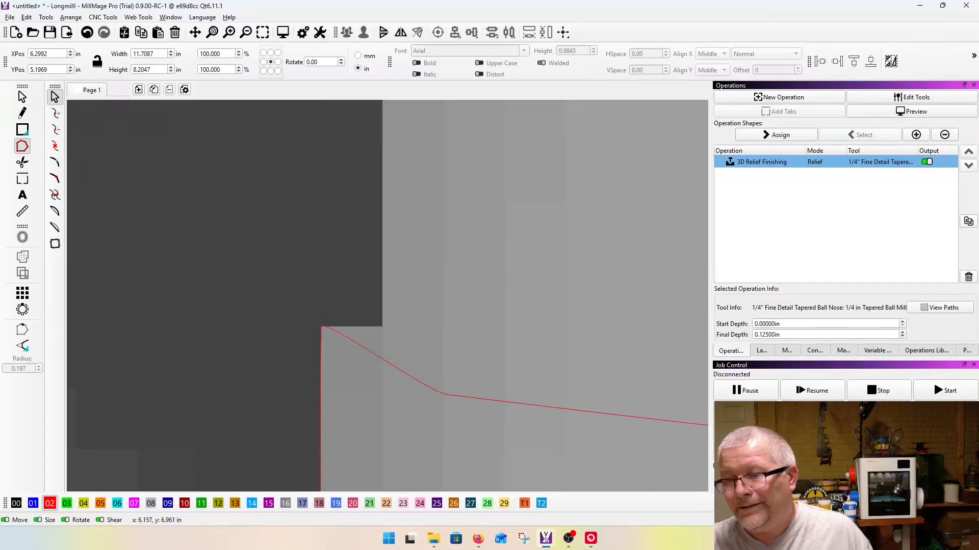
click(429, 388)
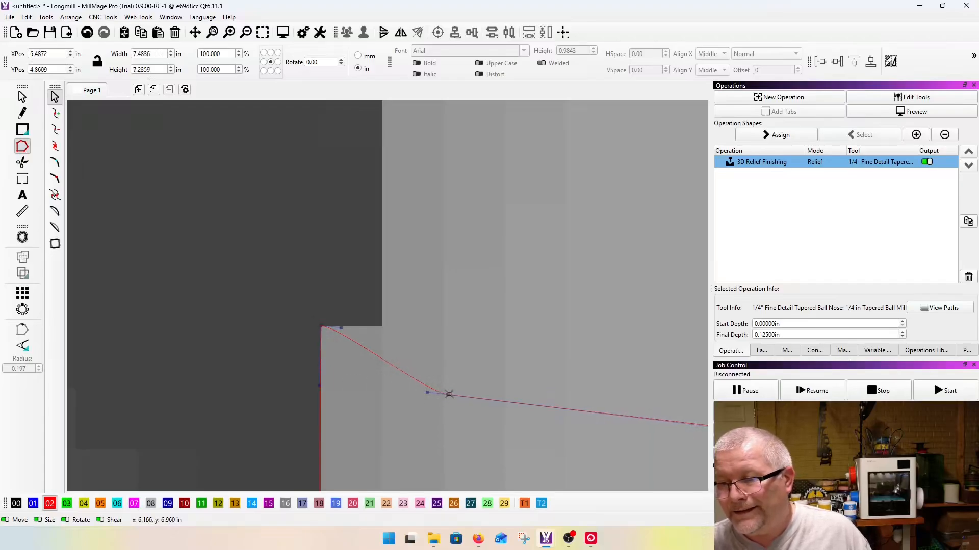
drag(440, 391, 382, 327)
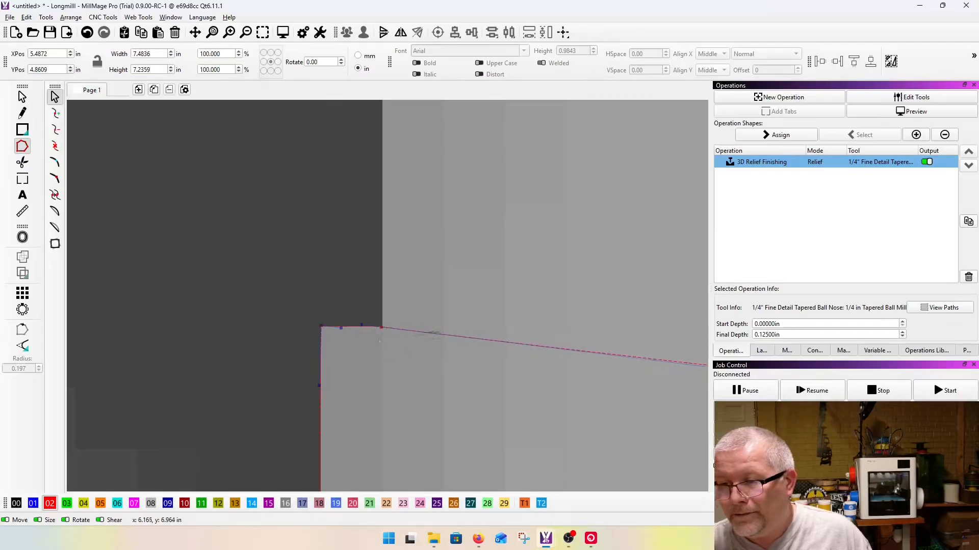
Step: Run the outline up the raised block's vertical edge and place a node on the block's upper corner
scroll(262, 370, down, 2)
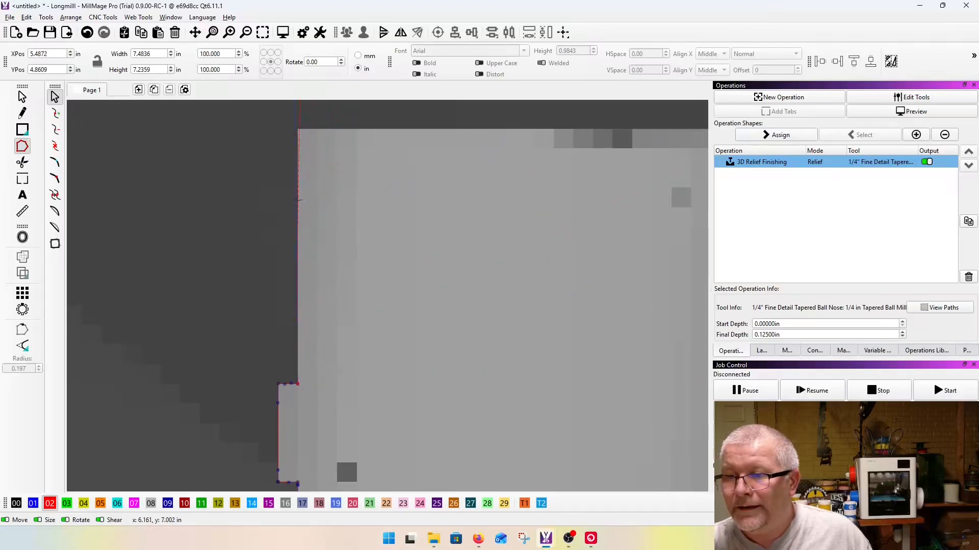
scroll(295, 200, down, 1)
scroll(290, 216, up, 2)
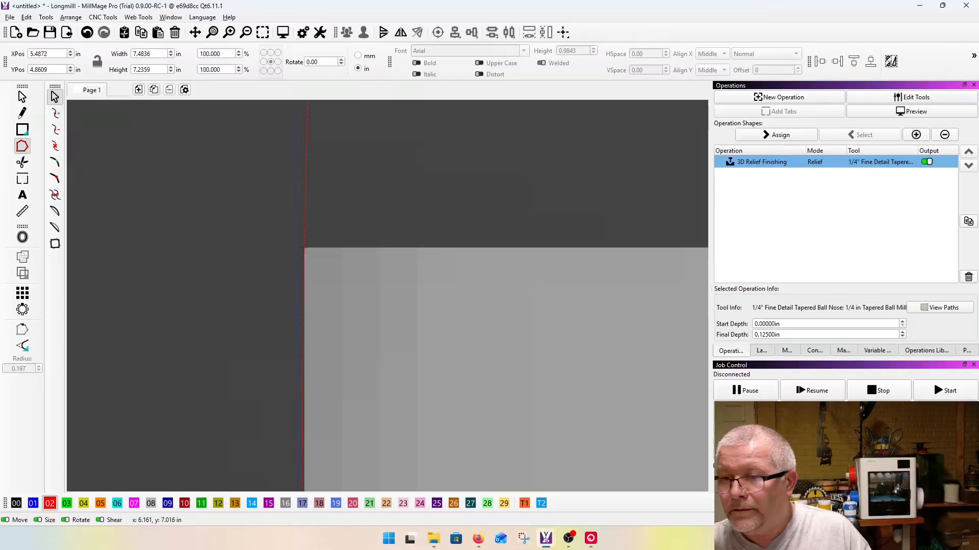
scroll(213, 326, down, 1)
scroll(213, 326, down, 1)
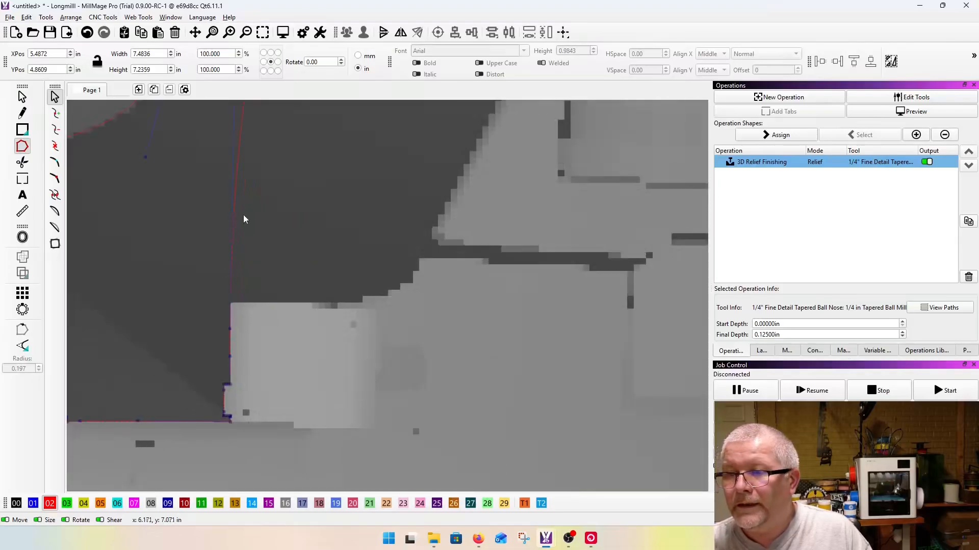
Step: Undo the smooth bend at the block's upper corner, convert the node to a corner, and aim the curve along the block's upper edge
drag(230, 329, 196, 309)
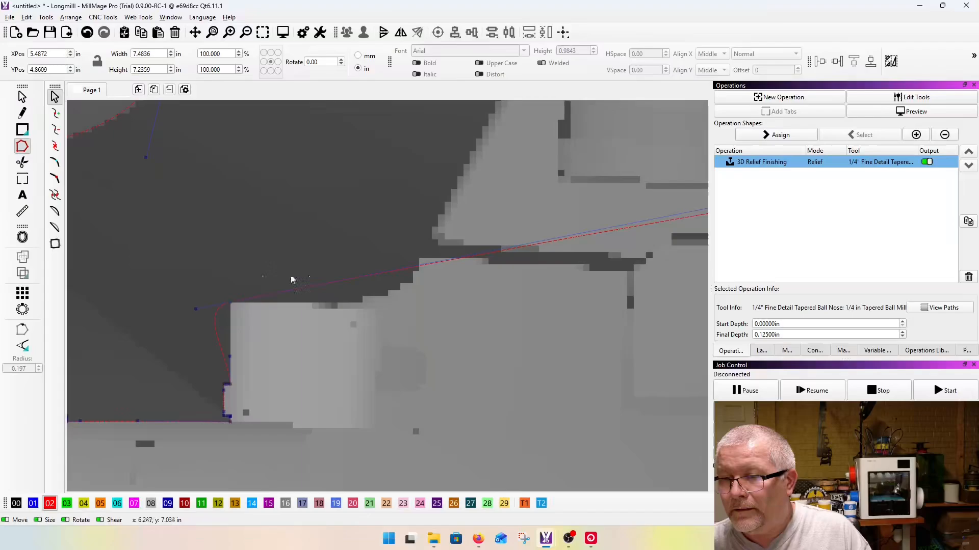
key(ctrl+z)
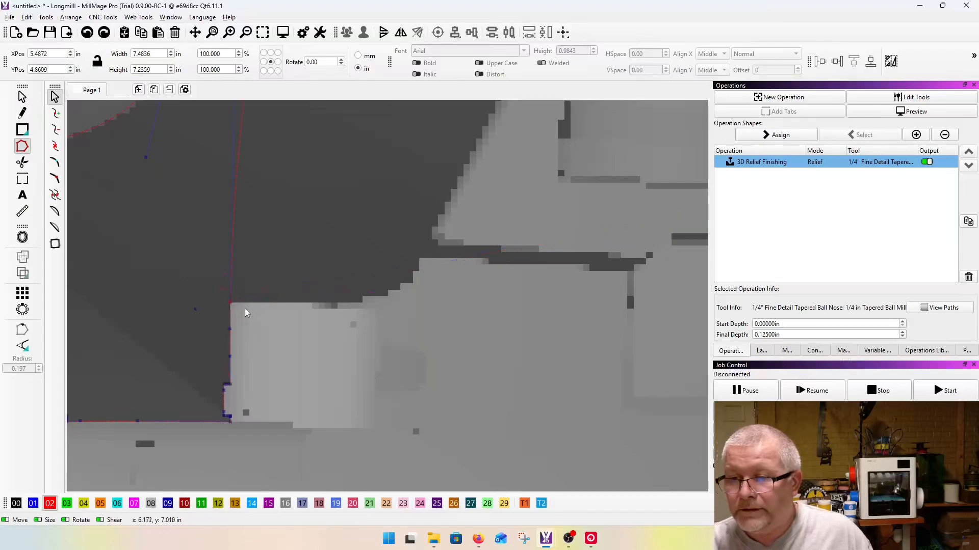
key(c)
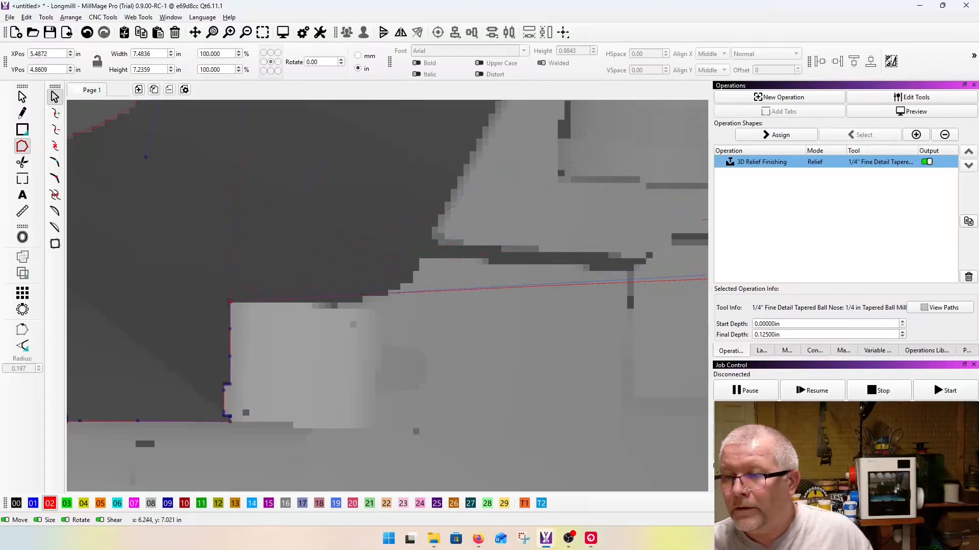
scroll(264, 338, down, 3)
scroll(344, 332, down, 4)
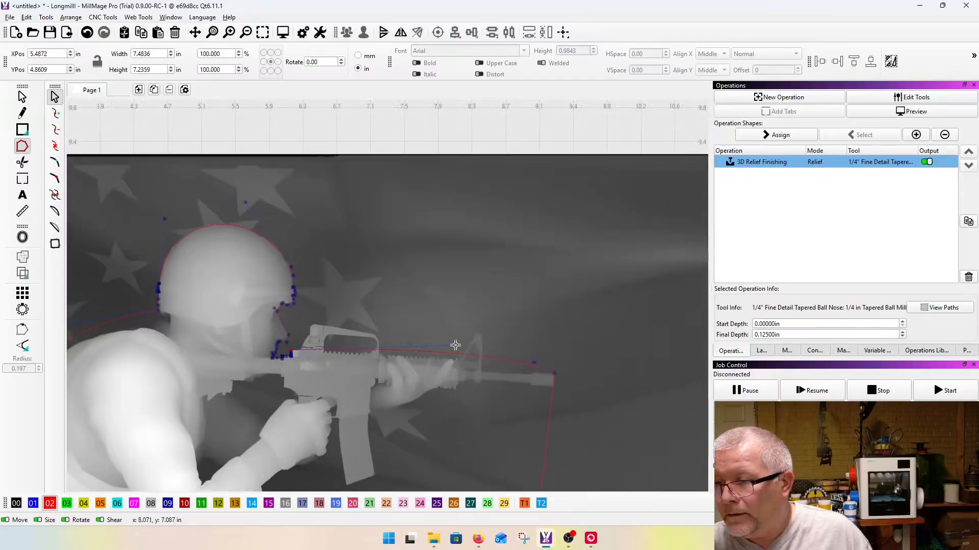
Step: Insert a node where the raised block steps up to the rear sight's base and curve the outline along the block's upper edge
scroll(306, 342, up, 4)
scroll(295, 341, up, 4)
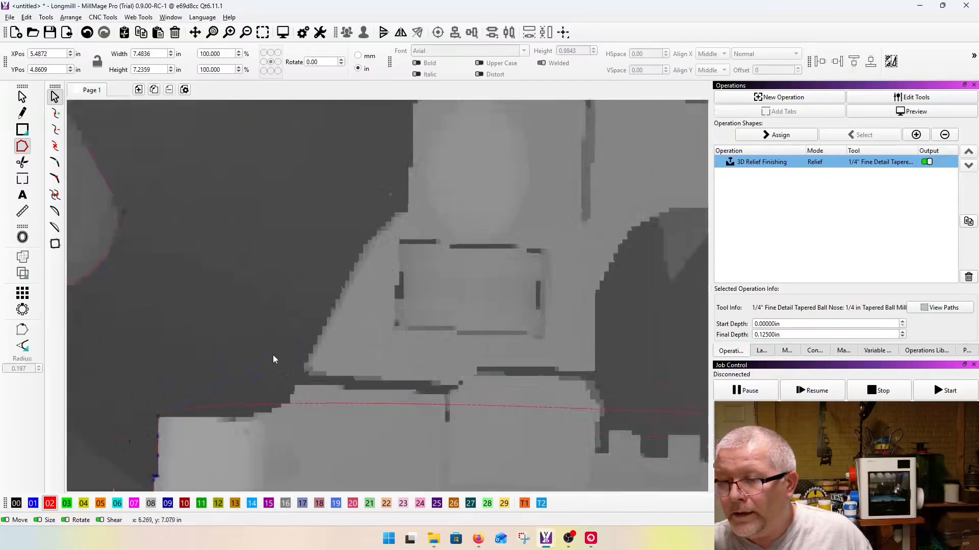
key(i)
drag(294, 465, 289, 431)
drag(167, 427, 233, 472)
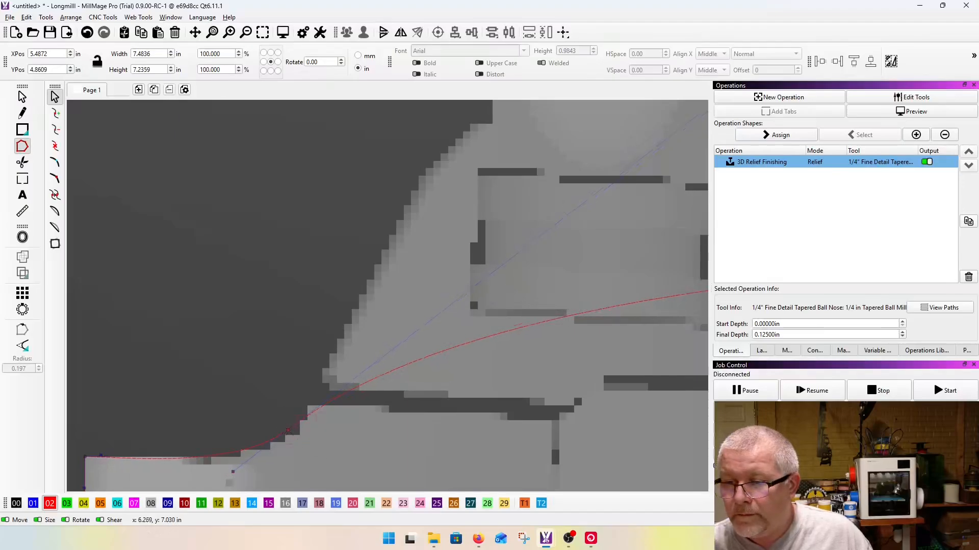
Step: Run the outline up the slanted edge of the rear sight from its foot and place a node on the sight's top
scroll(266, 438, down, 3)
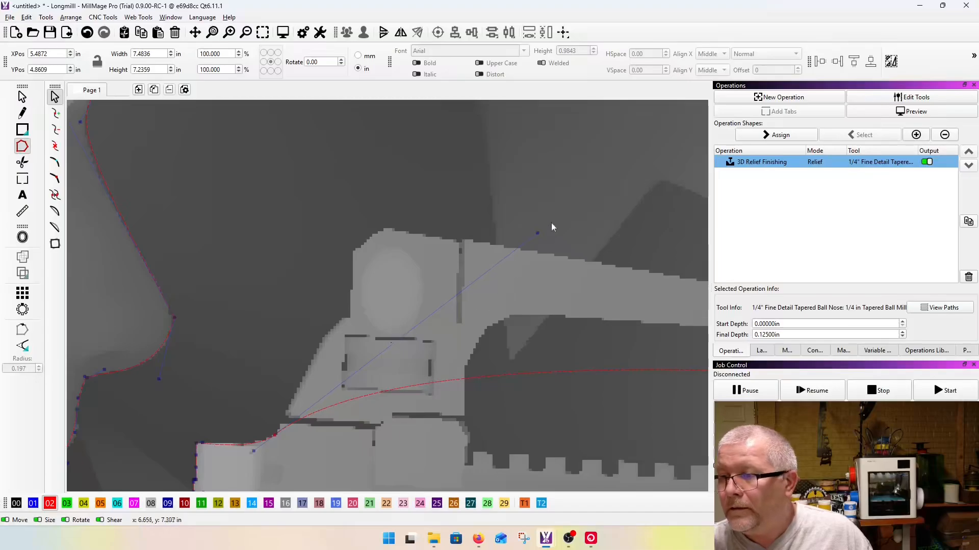
drag(537, 233, 383, 215)
click(359, 196)
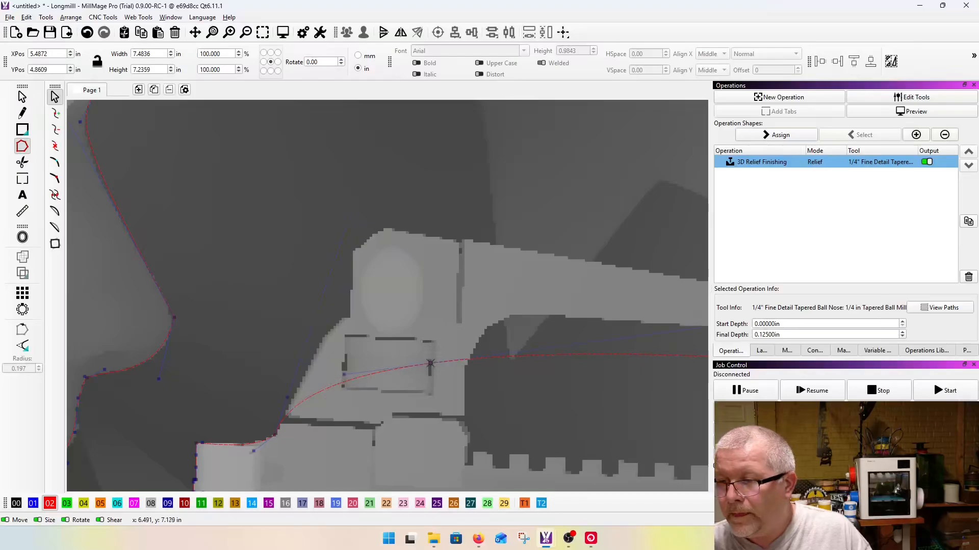
click(387, 227)
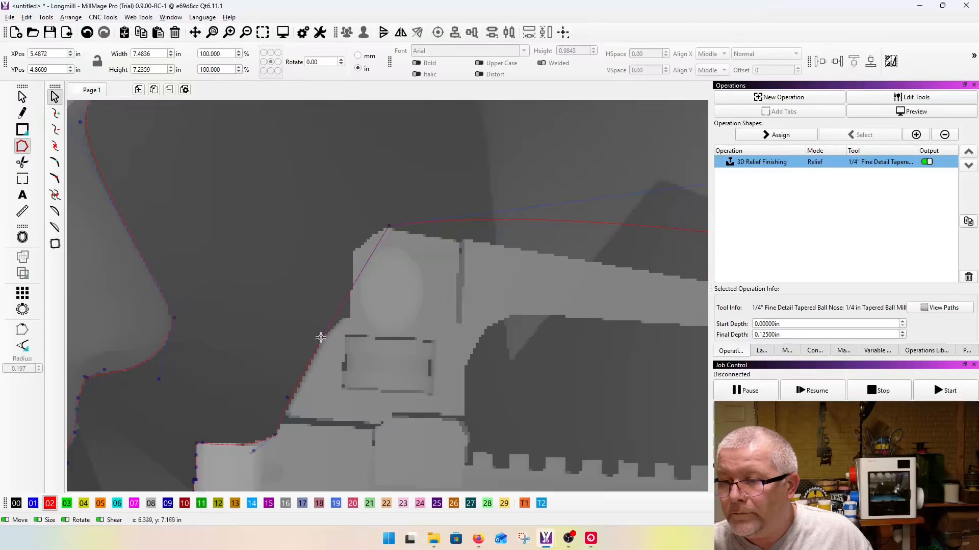
Step: Insert a node at the rear sight's upper rear corner and another at the notch below it, pulling both onto the silhouette
click(358, 276)
drag(359, 275, 350, 251)
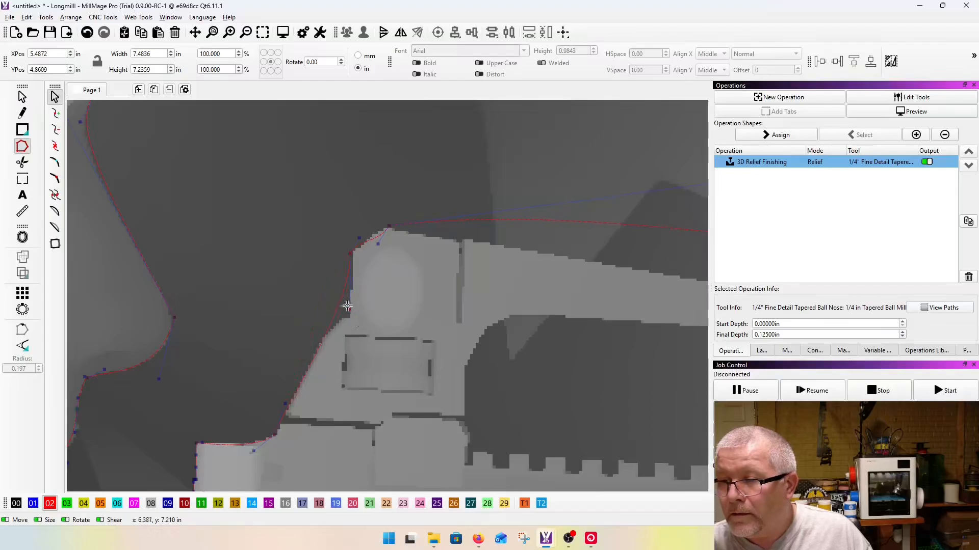
key(i)
drag(338, 307, 349, 309)
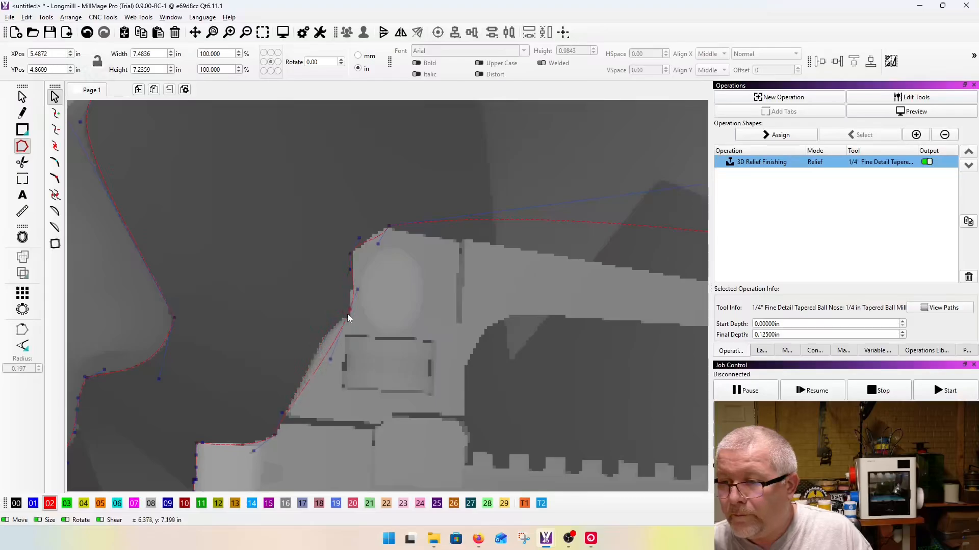
Step: Refine the notch node on the rear sight and shape the curve to follow the slanted edge below it
drag(330, 362, 322, 337)
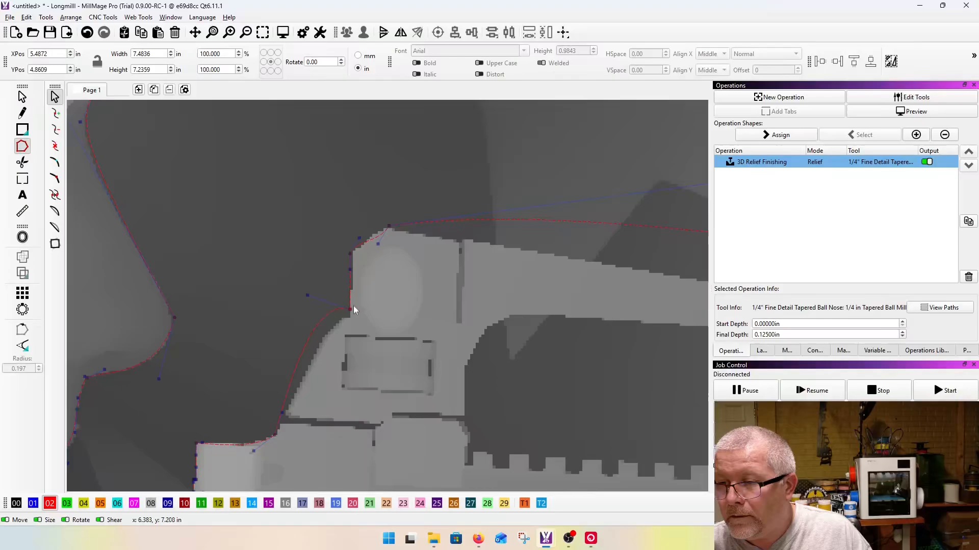
scroll(306, 295, up, 3)
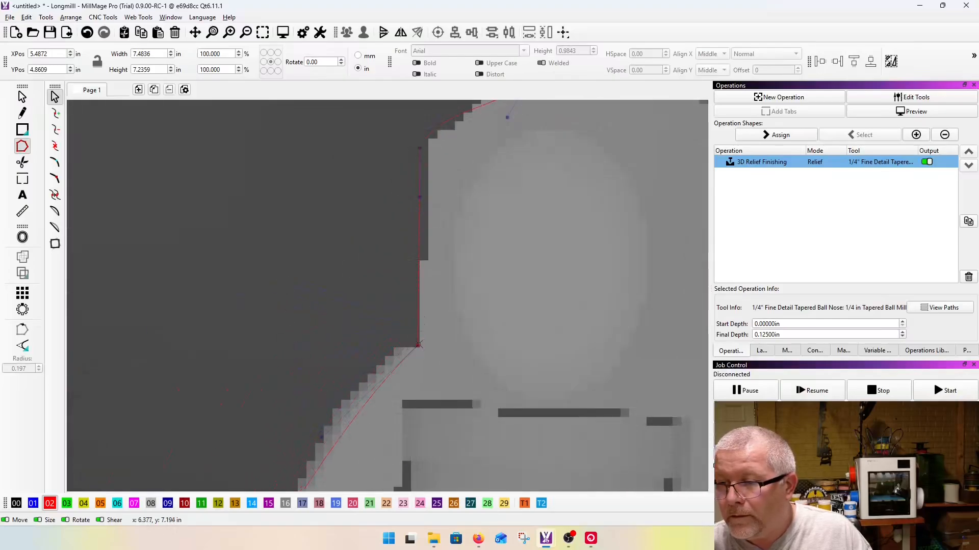
scroll(416, 342, down, 3)
drag(364, 351, 376, 316)
scroll(316, 316, down, 3)
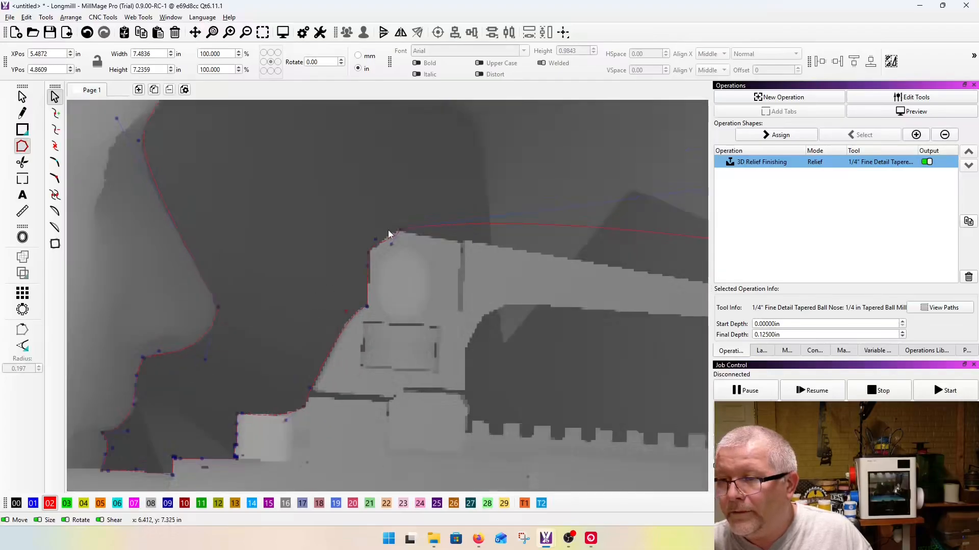
Step: Tighten the rear sight's upper corner node and fit the curve to the chamfered edge leading to the top
scroll(386, 236, up, 6)
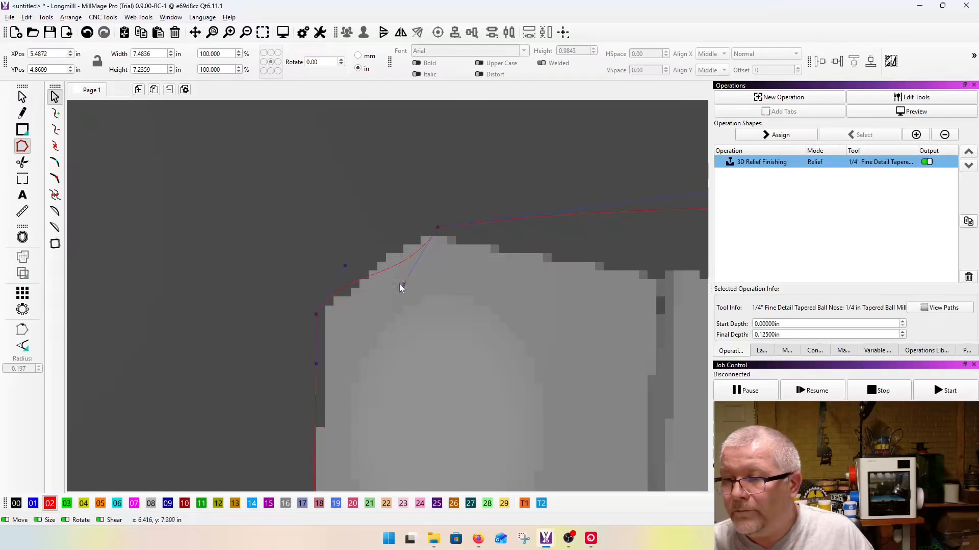
drag(316, 315, 326, 309)
drag(357, 262, 356, 270)
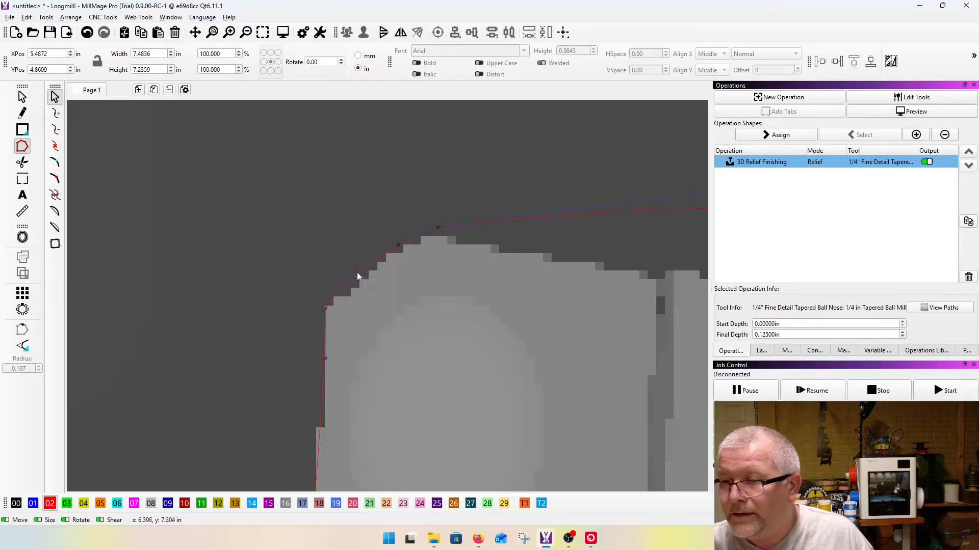
Step: Lay the outline along the carry handle's sloping top edge and place a node at the front end of that edge
scroll(199, 273, down, 3)
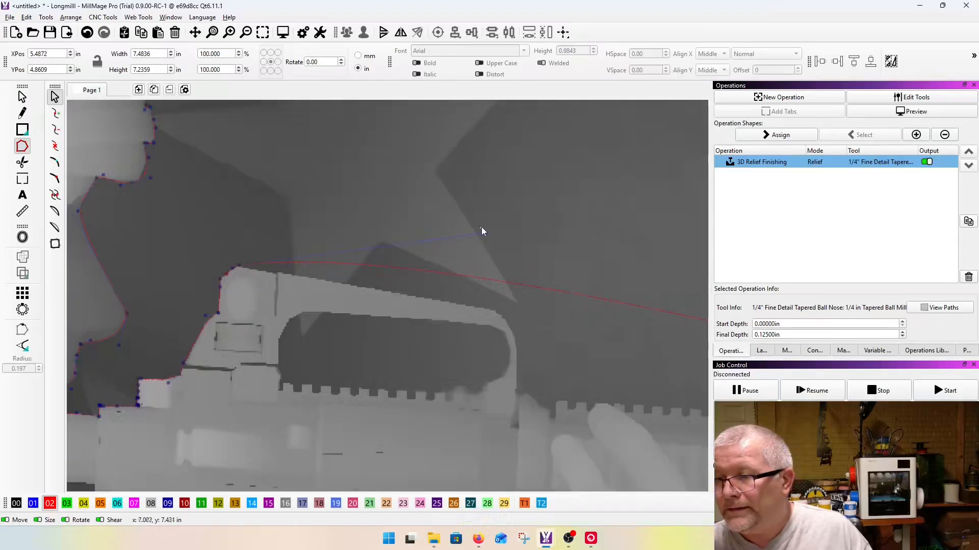
drag(484, 231, 393, 249)
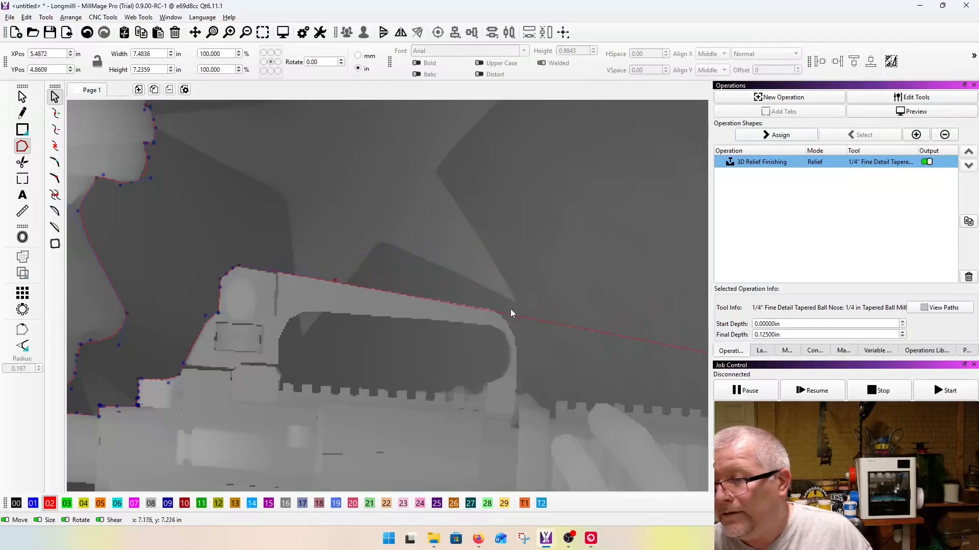
scroll(512, 310, up, 5)
drag(377, 301, 383, 290)
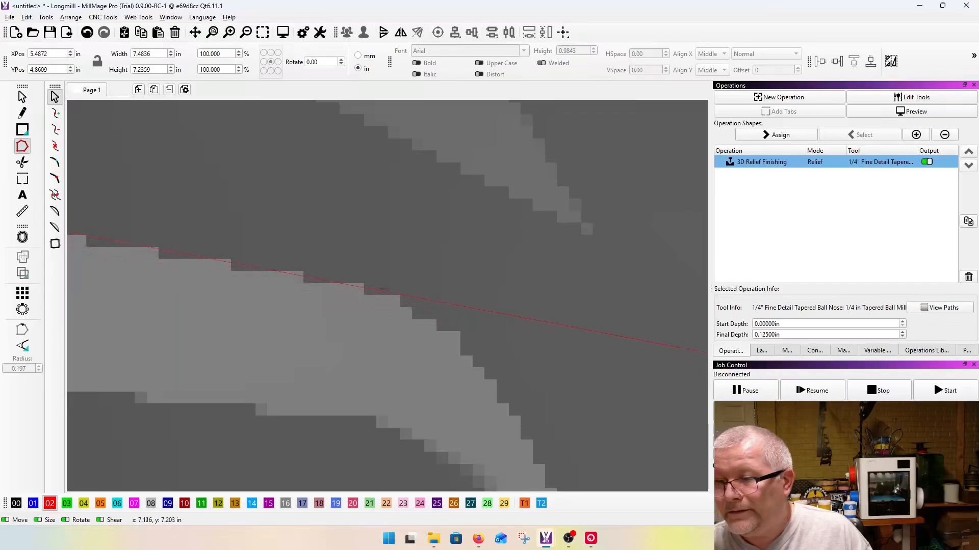
scroll(347, 273, down, 4)
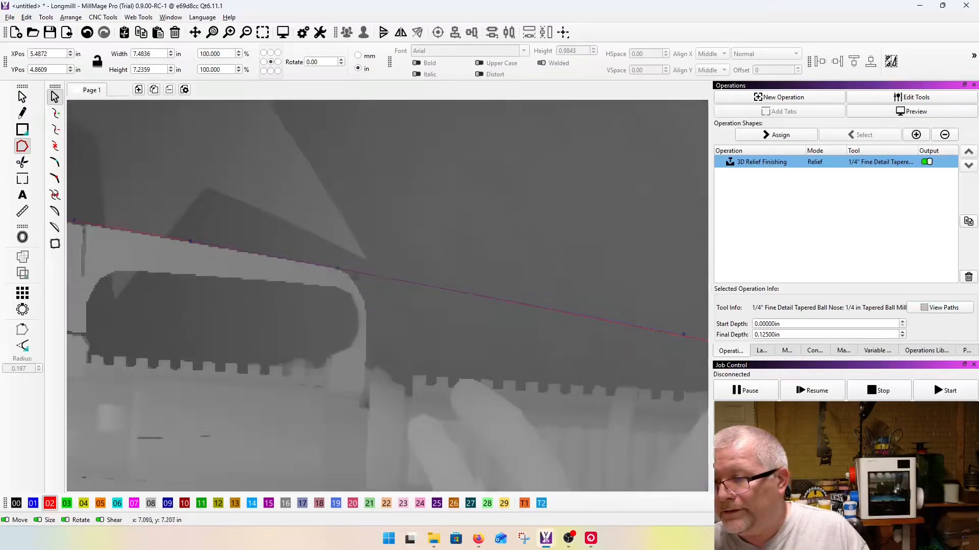
Step: Bend the outline around the carry handle's rounded front, down to a corner at its foot, and onward along the handguard rail
drag(408, 283, 397, 215)
scroll(364, 368, up, 3)
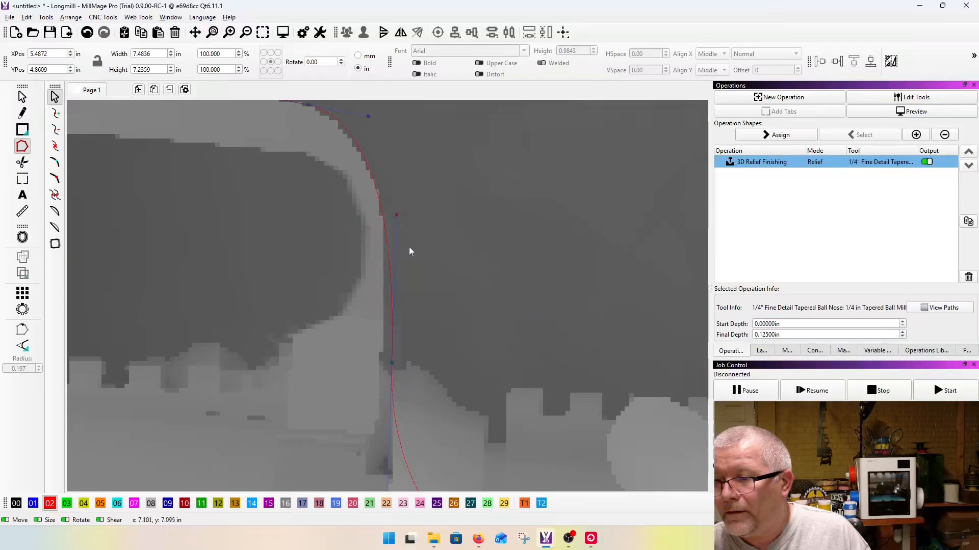
scroll(409, 247, down, 5)
scroll(402, 270, up, 6)
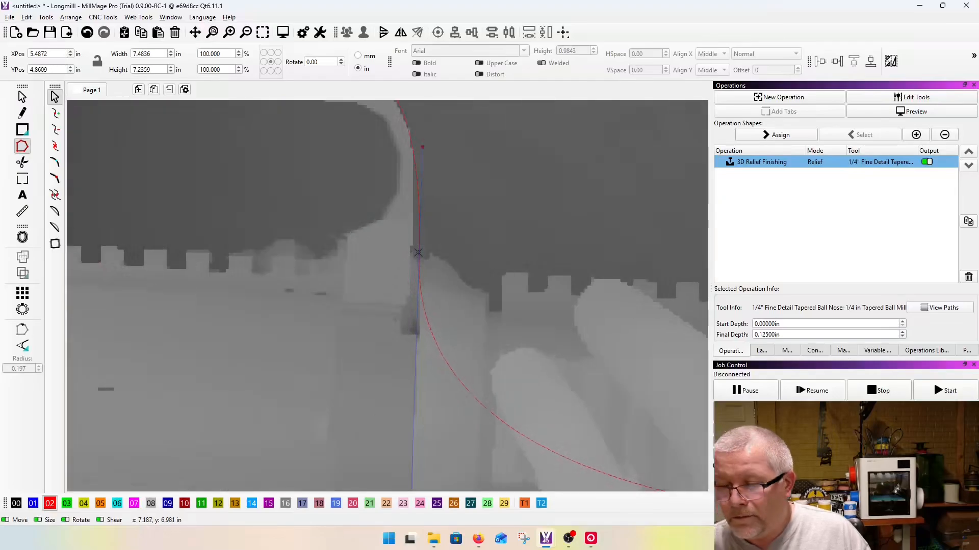
scroll(416, 260, down, 3)
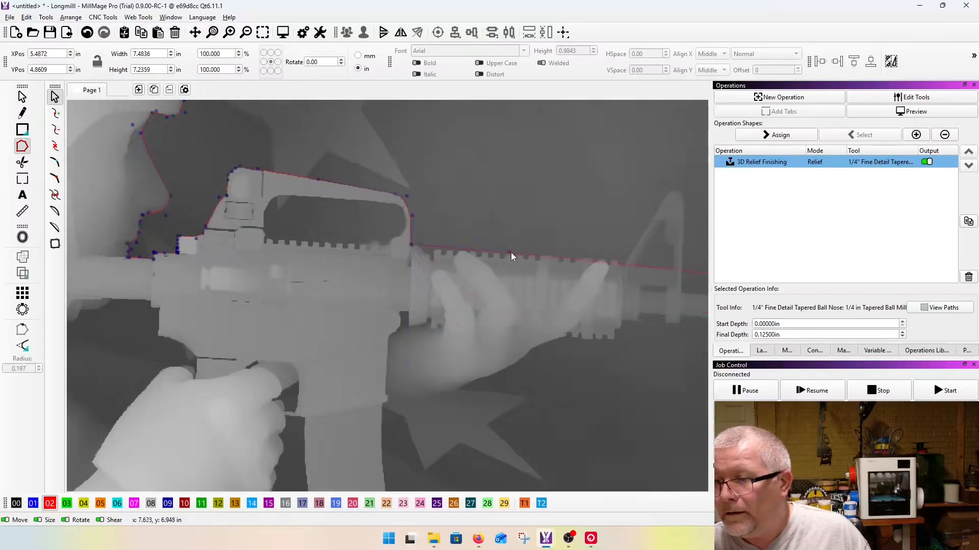
Step: Fit a node at the foot of the front sight and insert another on the sight's tip
scroll(522, 252, up, 5)
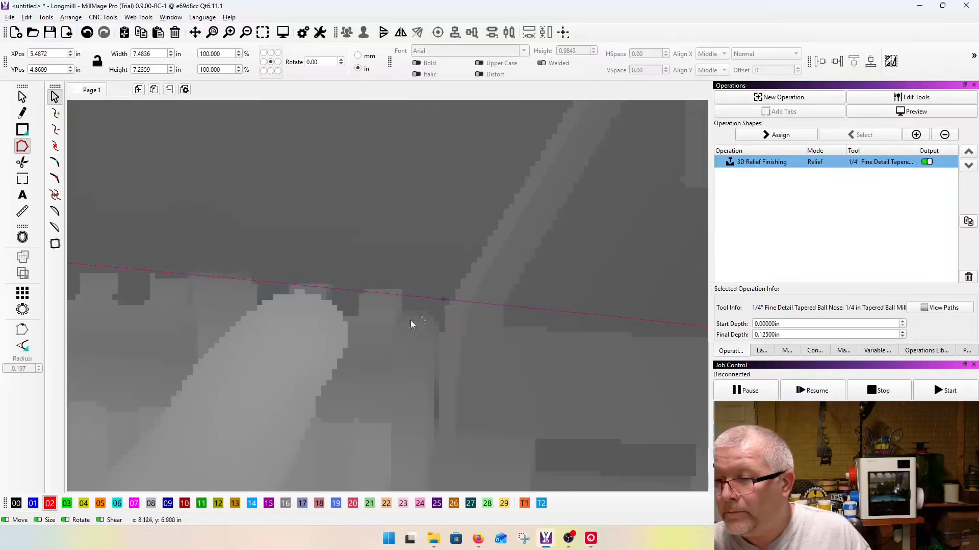
scroll(386, 355, down, 2)
key(i)
drag(401, 359, 431, 255)
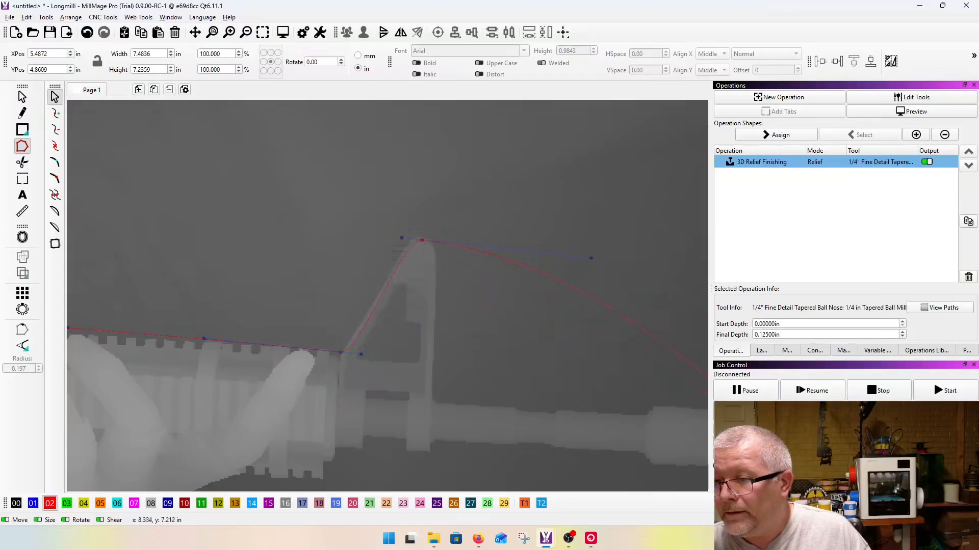
Step: Convert the node at the front sight's foot to a corner and aim the curve up the sight's slanted edge
scroll(346, 367, up, 2)
mouse_move(365, 348)
mouse_down()
mouse_move(360, 328)
mouse_move(356, 340)
mouse_up()
key(c)
drag(367, 350, 369, 308)
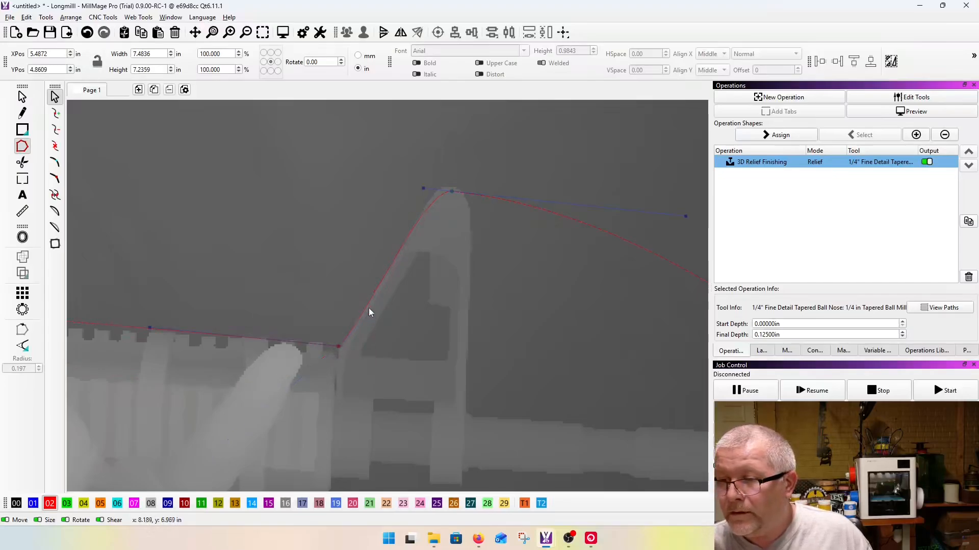
Step: Shift the front sight's tip node slightly back and angle its handle so the curve hugs the slanted edge
scroll(370, 186, up, 3)
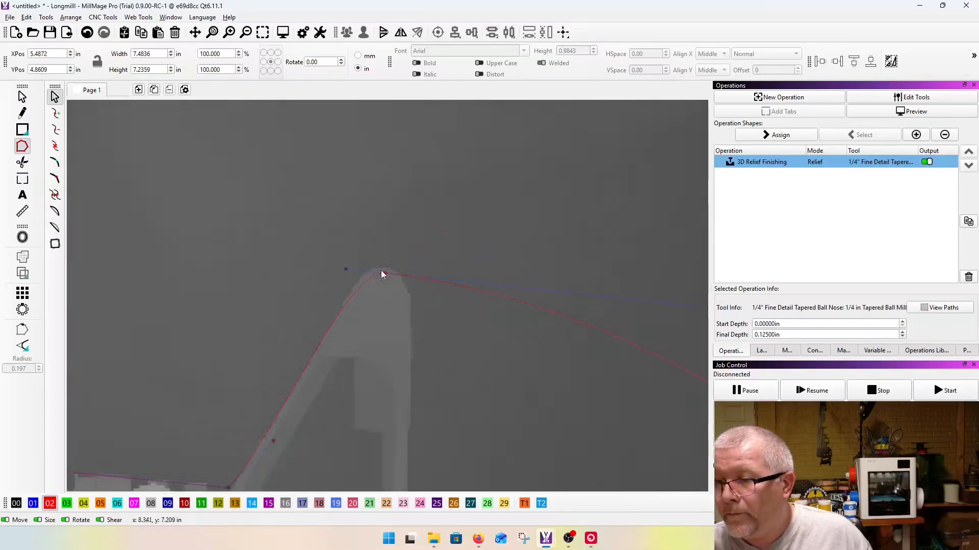
drag(342, 263, 337, 275)
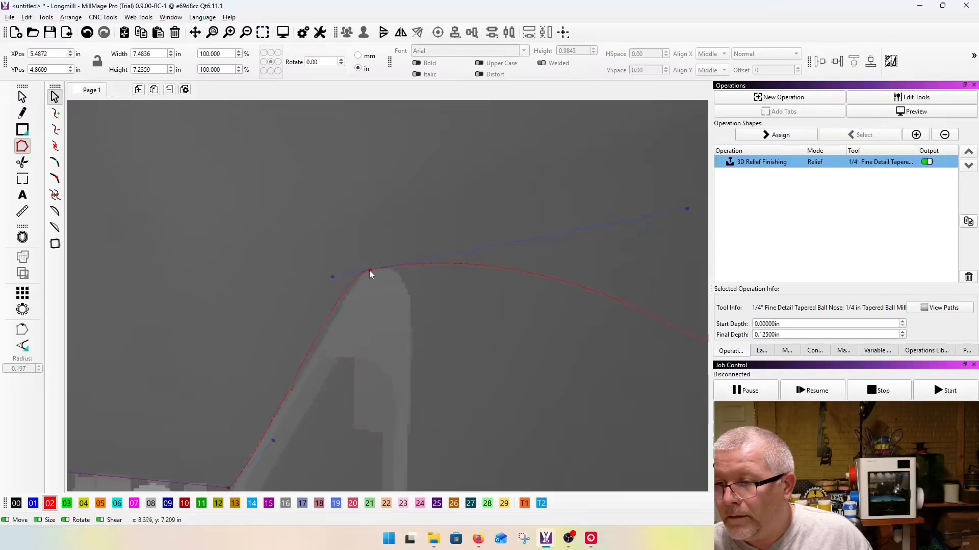
drag(332, 277, 338, 285)
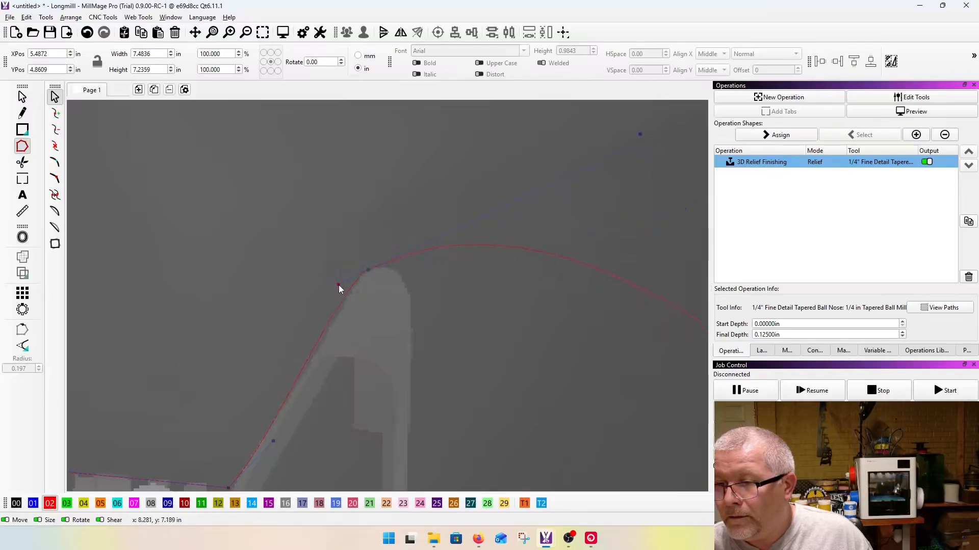
Step: Insert a corner node on the front sight's forward edge just below the tip and aim its curve up toward the tip
scroll(375, 264, down, 6)
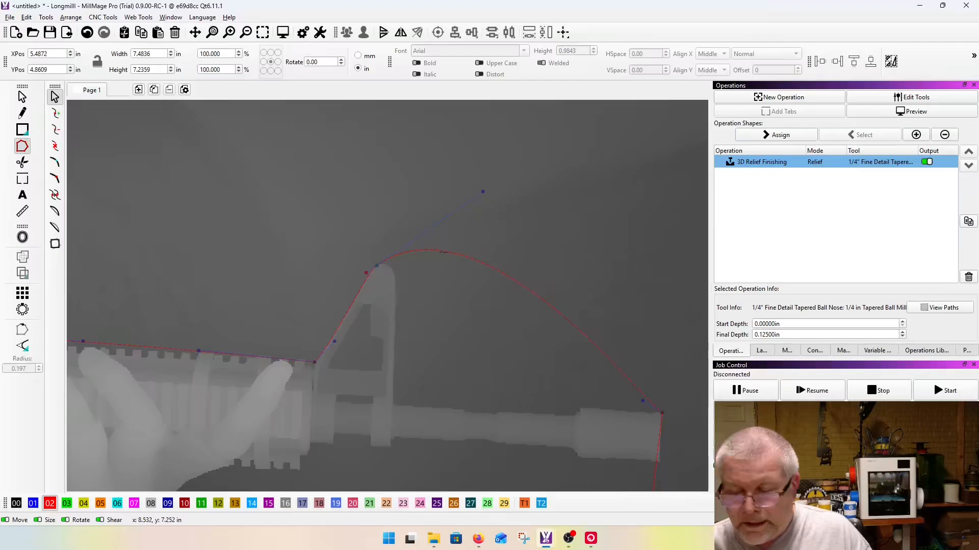
click(443, 252)
drag(442, 251, 400, 281)
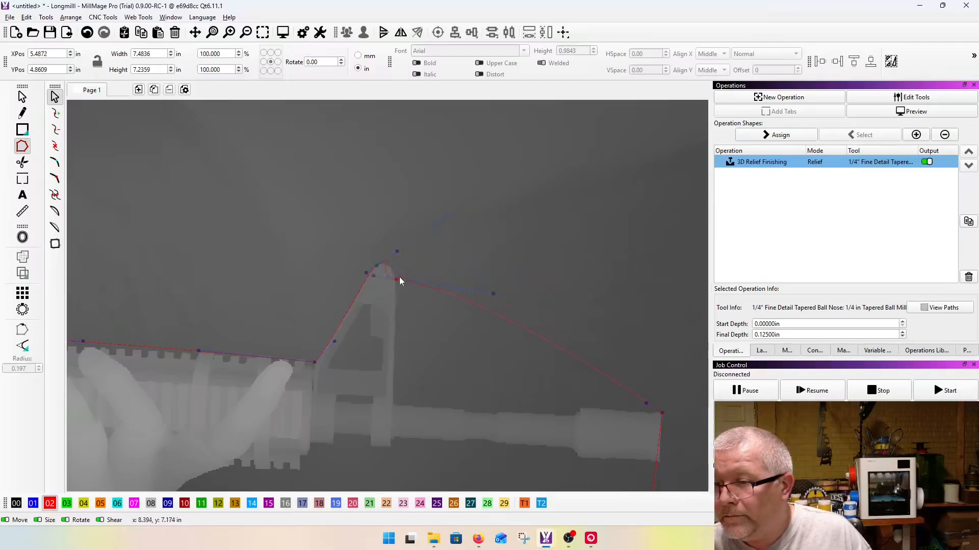
scroll(399, 280, up, 5)
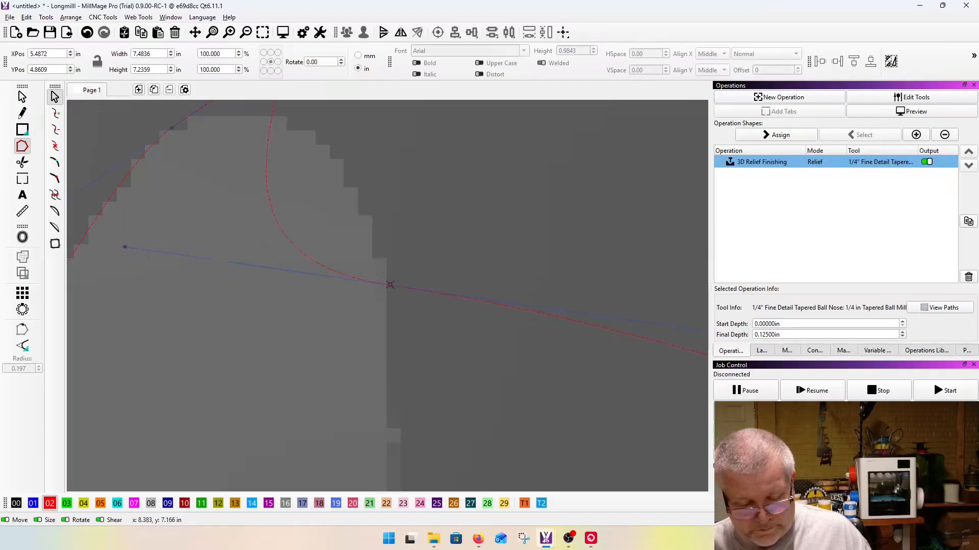
drag(126, 247, 350, 188)
Step: Shorten the tip node's forward handle to round the outline closely over the front sight's tip
scroll(395, 255, down, 7)
scroll(378, 190, up, 5)
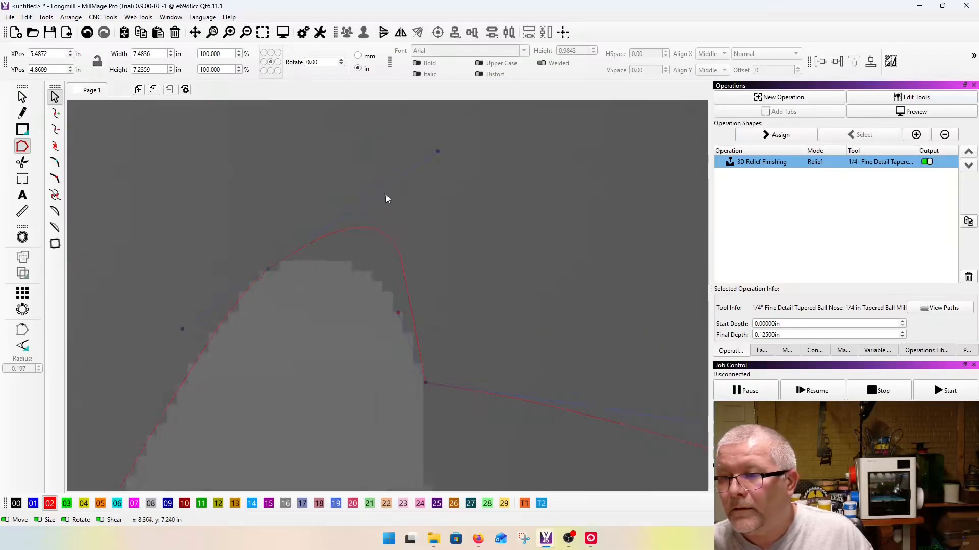
drag(437, 151, 372, 219)
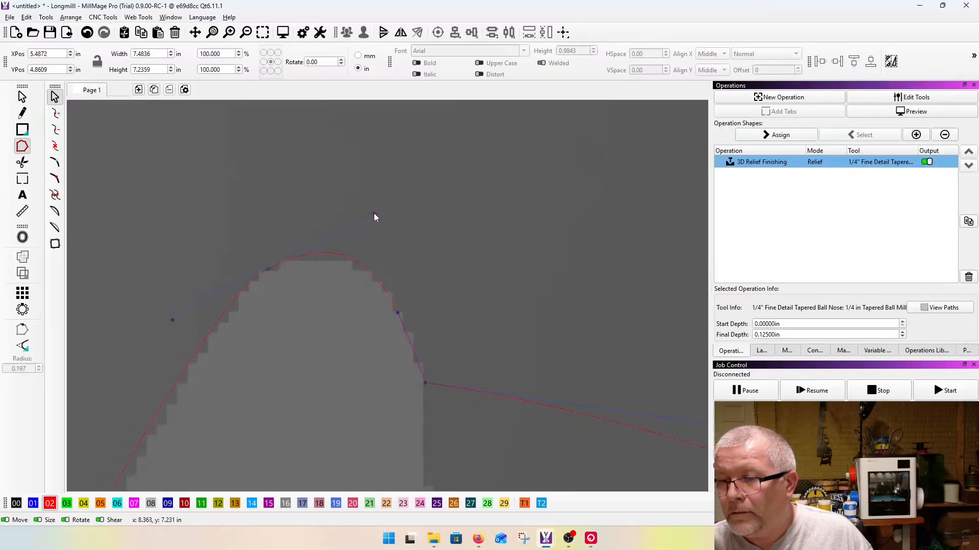
Step: Insert a corner node where the front sight's forward edge meets the barrel and aim its handle up the sight
scroll(332, 216, down, 3)
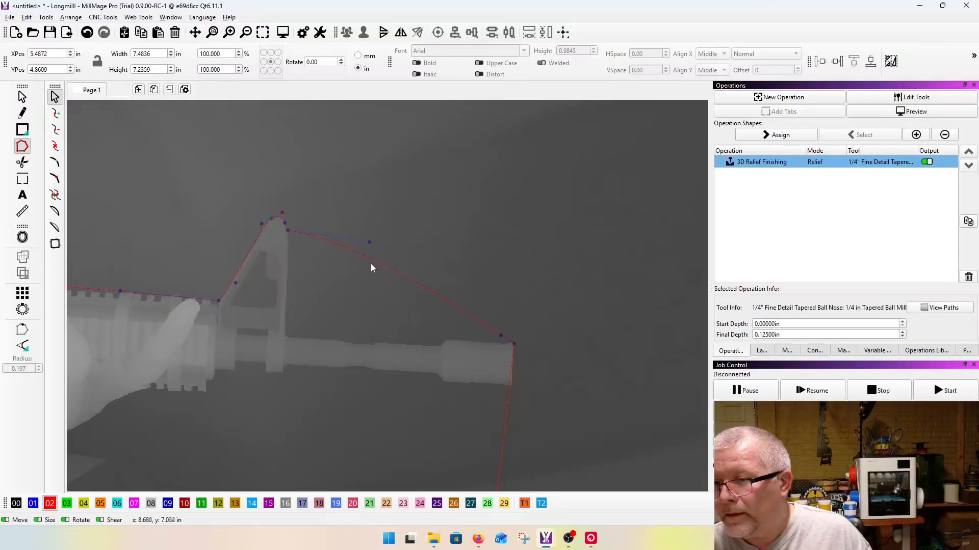
click(367, 261)
drag(367, 260, 292, 332)
scroll(292, 332, up, 3)
scroll(283, 338, up, 4)
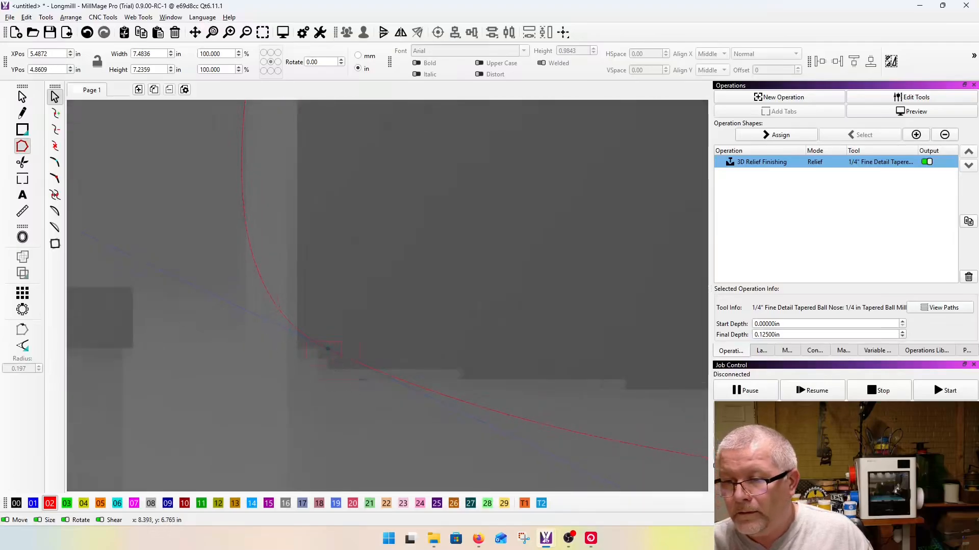
scroll(343, 387, down, 4)
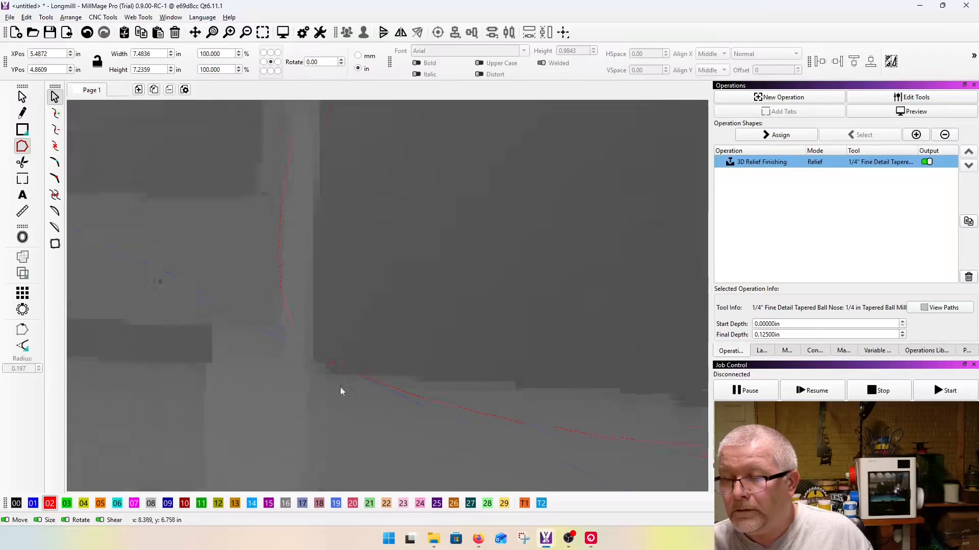
drag(230, 320, 307, 281)
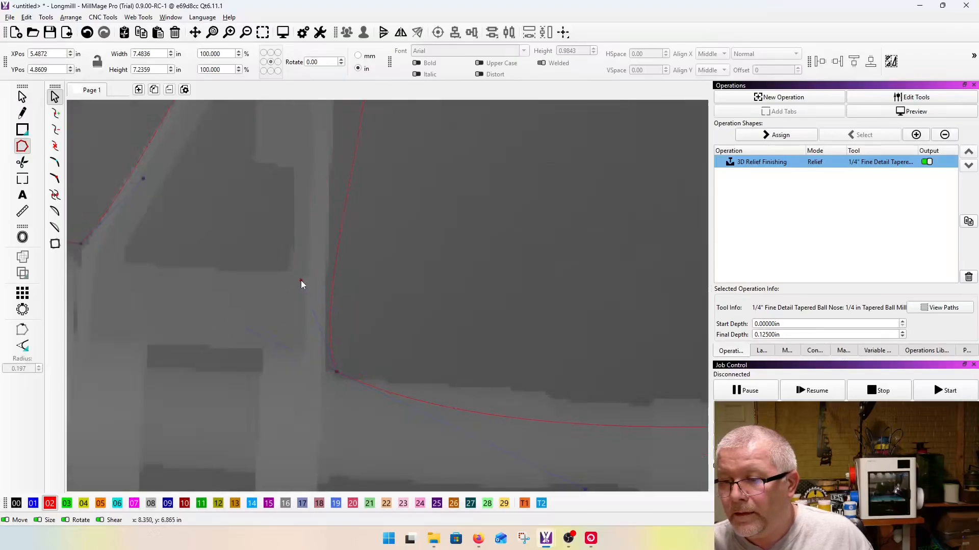
scroll(310, 288, down, 3)
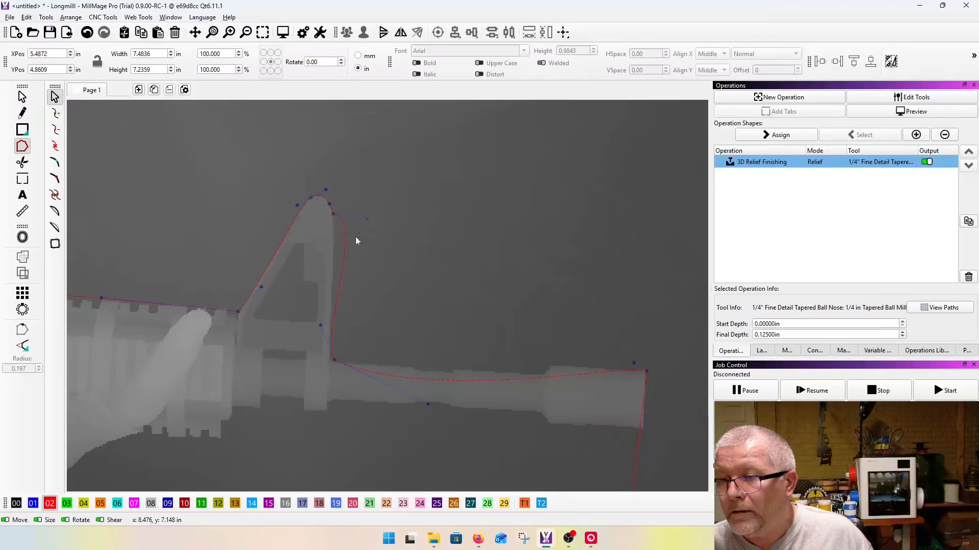
Step: Shift the sight's base node into the corner and adjust its upper handle so the outline follows the forward edge
scroll(340, 264, up, 4)
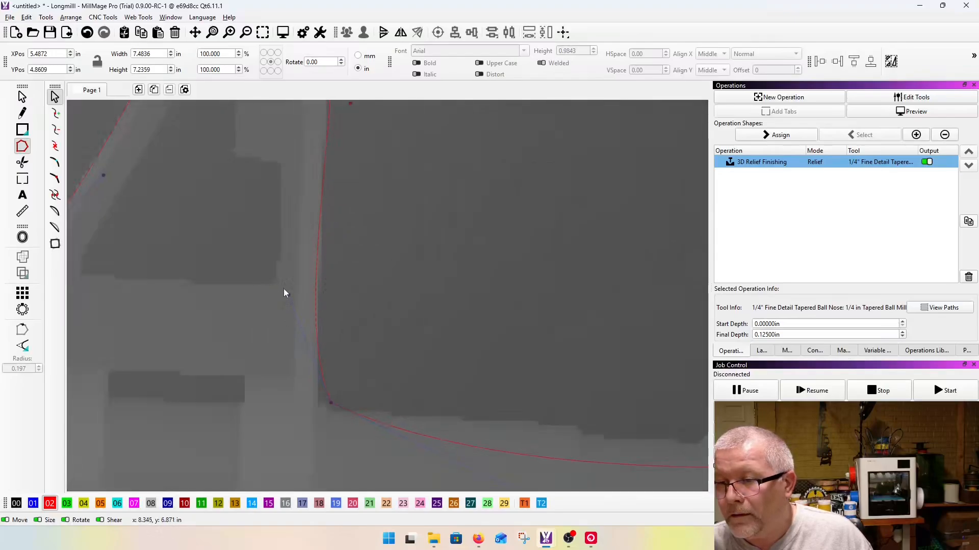
drag(295, 290, 308, 296)
drag(333, 400, 319, 399)
drag(295, 279, 309, 276)
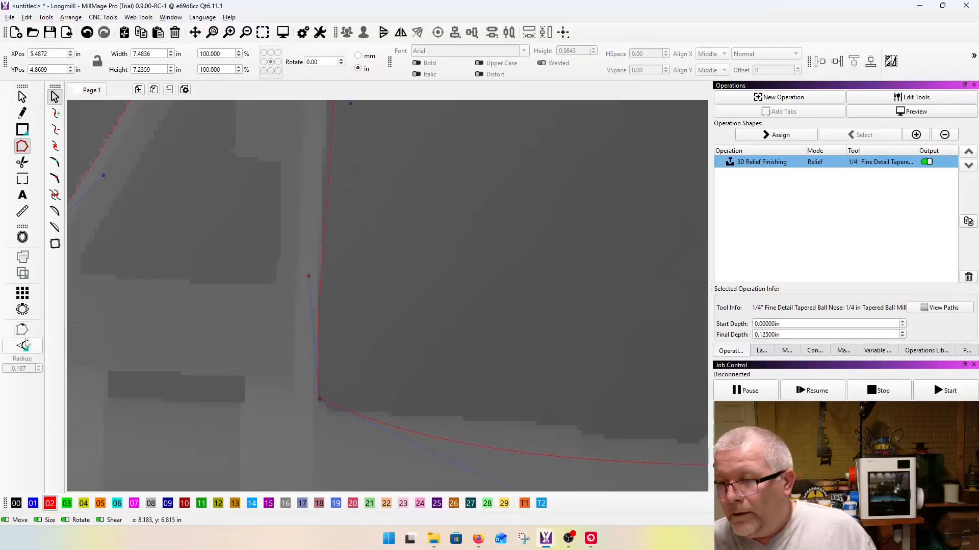
Step: Reshape the curve between the sight's base and the muzzle so it runs along the barrel's upper edge
scroll(103, 308, down, 5)
scroll(286, 407, up, 5)
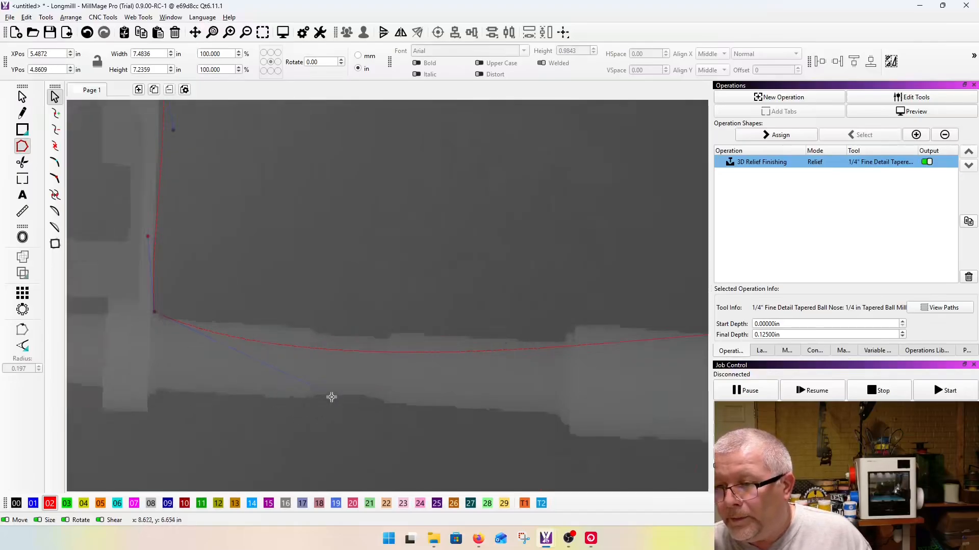
scroll(270, 371, down, 3)
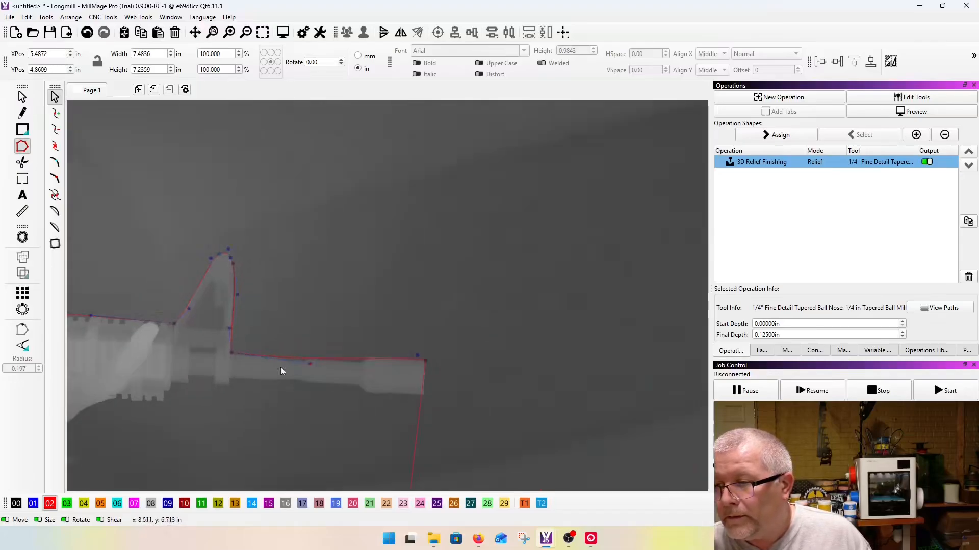
Step: Insert nodes on both sides of the upper step where the barrel widens into the flash hider
scroll(269, 367, up, 3)
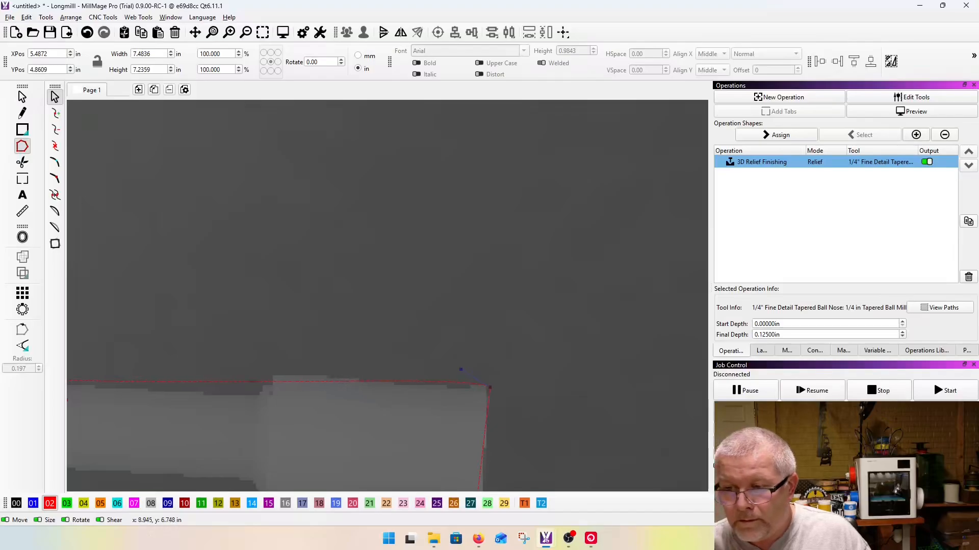
key(i)
drag(253, 382, 278, 375)
key(i)
scroll(257, 397, up, 1)
scroll(258, 398, up, 2)
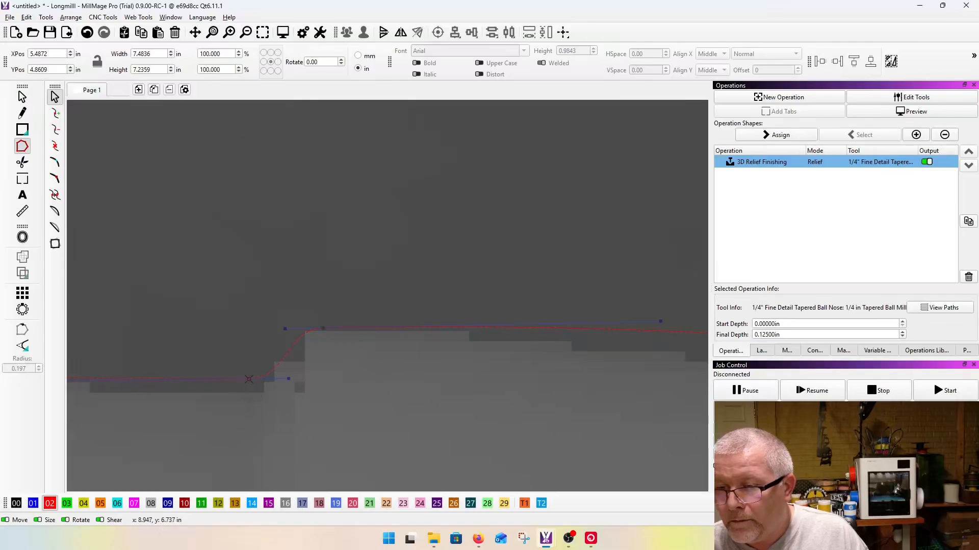
Step: Reposition the step's nodes and lengthen their handles so the curve turns sharply onto the flash hider's upper edge
drag(258, 390, 335, 392)
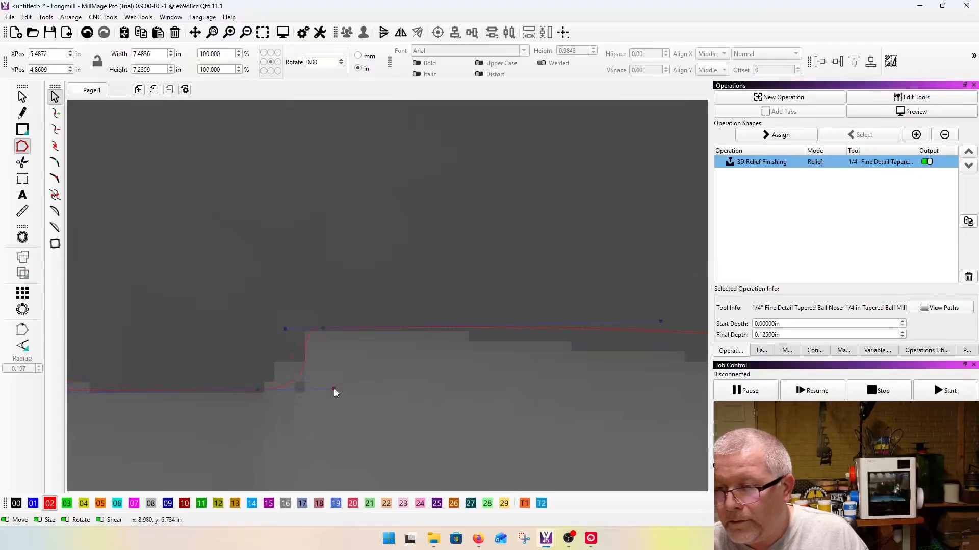
drag(285, 337, 235, 344)
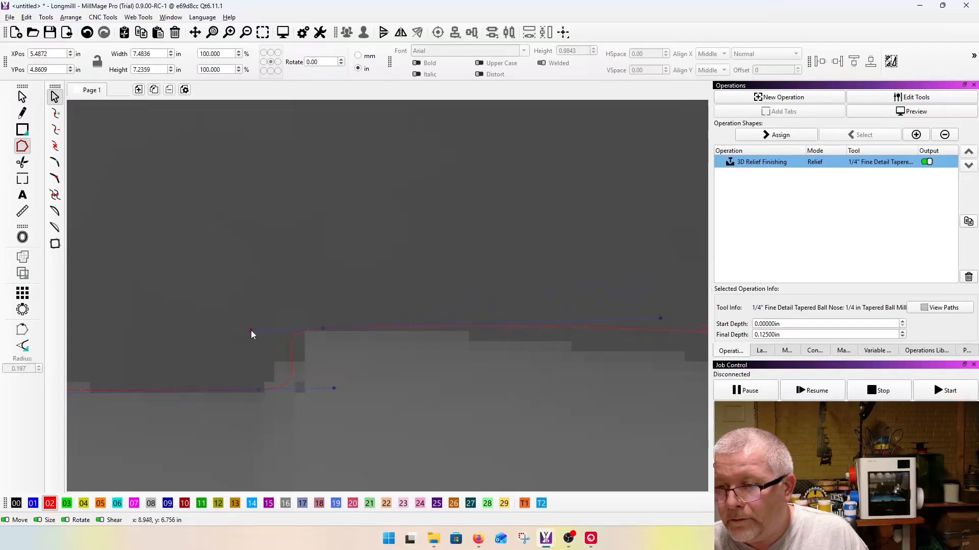
drag(323, 331, 328, 329)
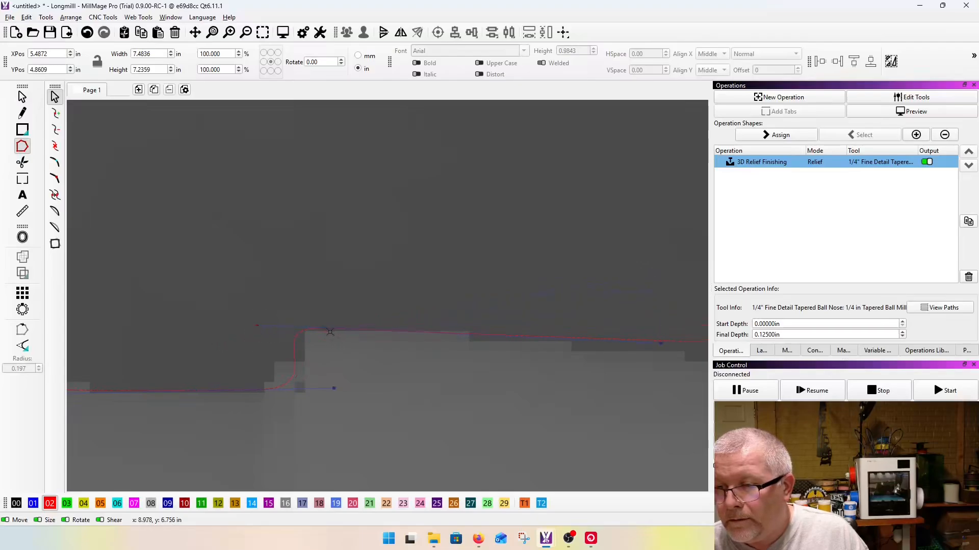
scroll(246, 353, down, 7)
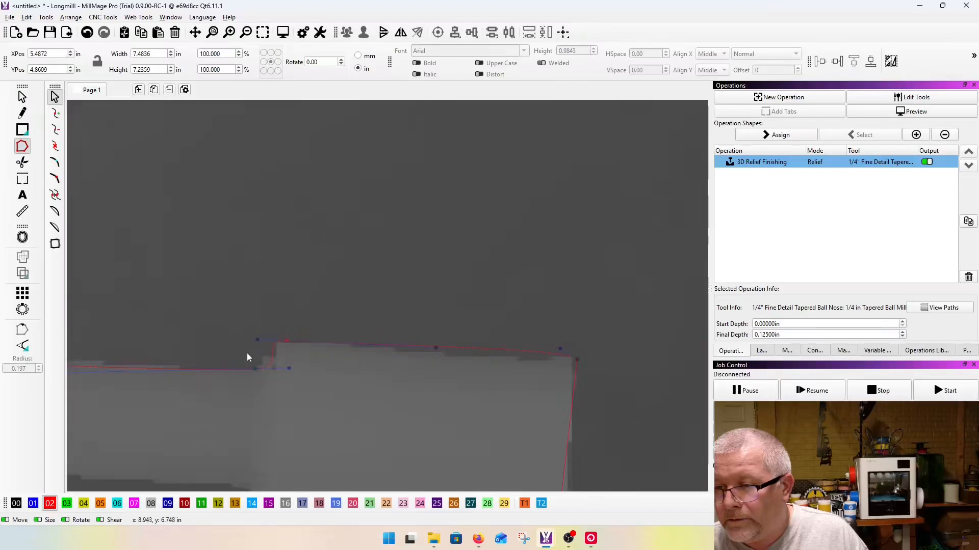
scroll(284, 359, up, 5)
drag(254, 339, 261, 348)
scroll(261, 348, down, 5)
Step: Insert nodes at the muzzle's lower front corner and the flash hider's lower rear corner to wrap the outline around it
scroll(331, 437, up, 5)
scroll(330, 454, up, 1)
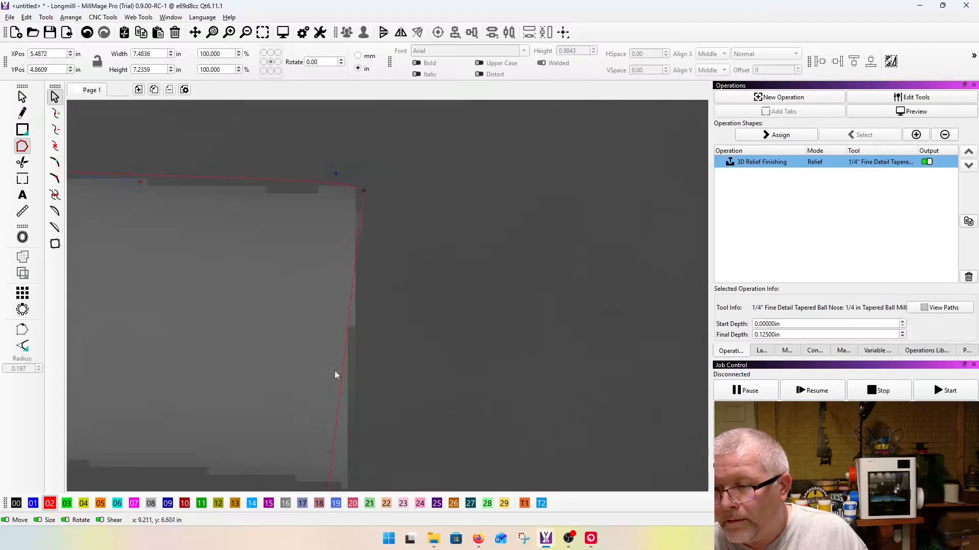
scroll(334, 391, down, 5)
scroll(321, 390, up, 5)
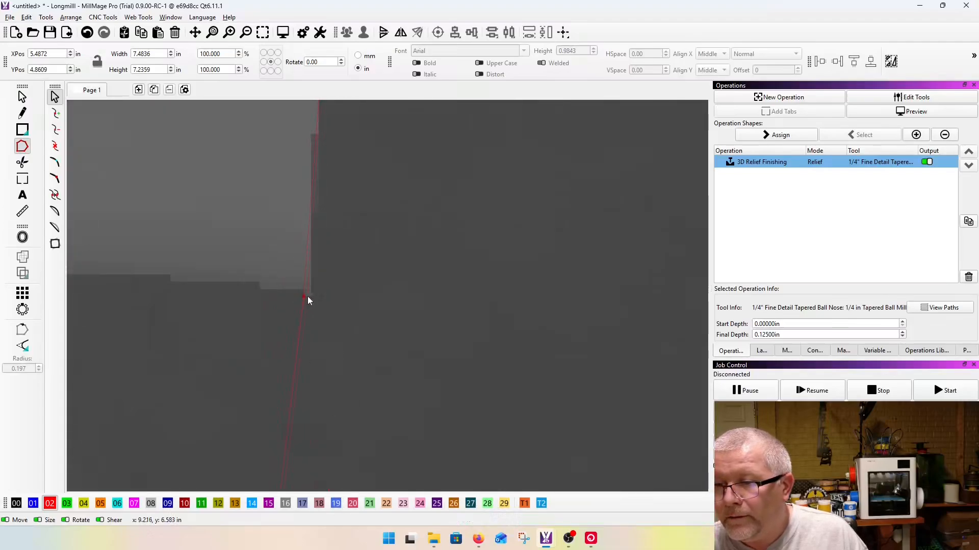
scroll(312, 294, down, 2)
drag(312, 383, 272, 383)
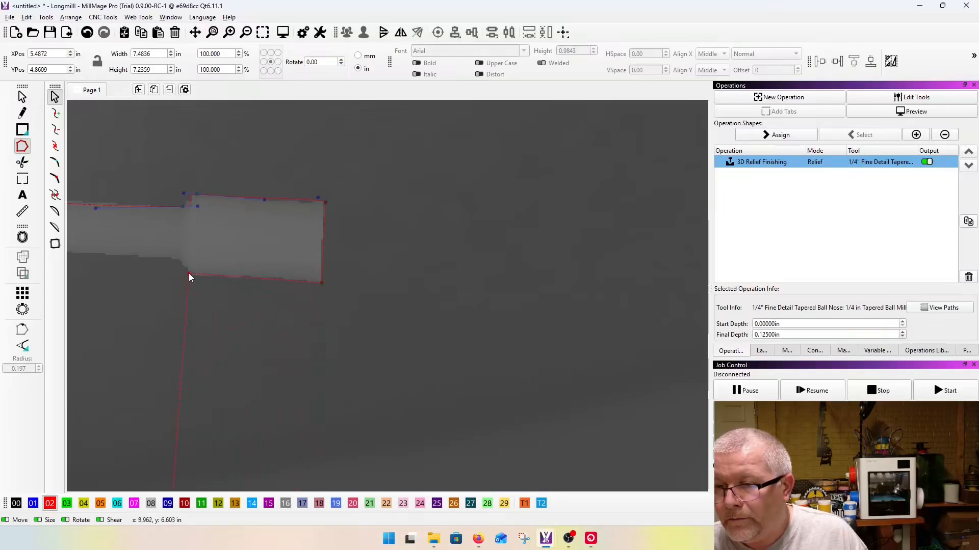
Step: Insert a node on the barrel's underside just behind the flash hider to follow the small slanted step
scroll(188, 273, down, 3)
scroll(283, 304, up, 2)
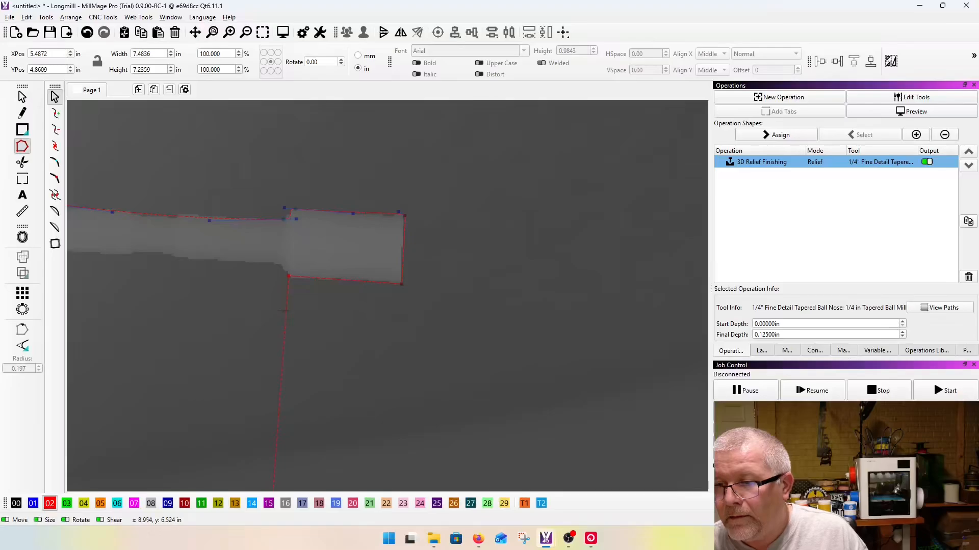
scroll(273, 265, up, 3)
drag(277, 267, 293, 281)
scroll(295, 280, up, 2)
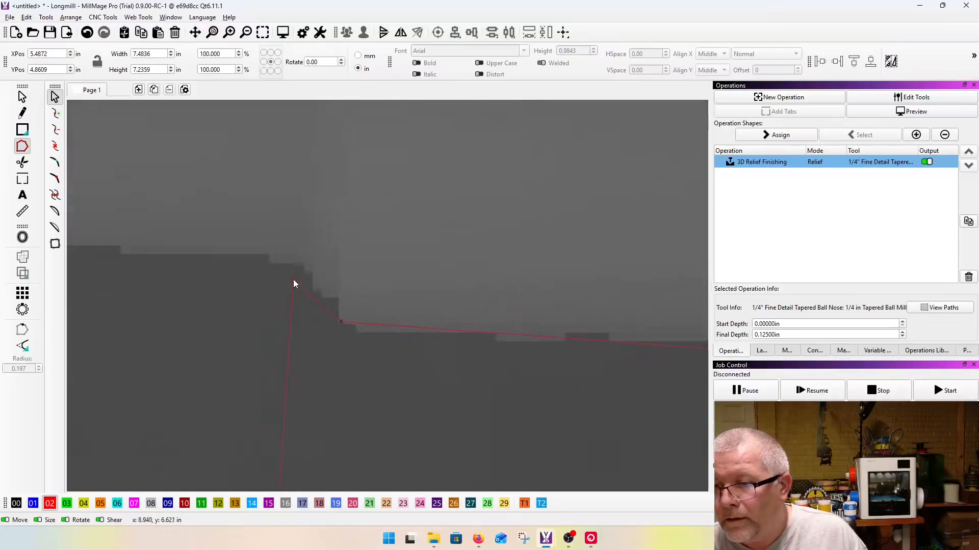
scroll(301, 266, down, 5)
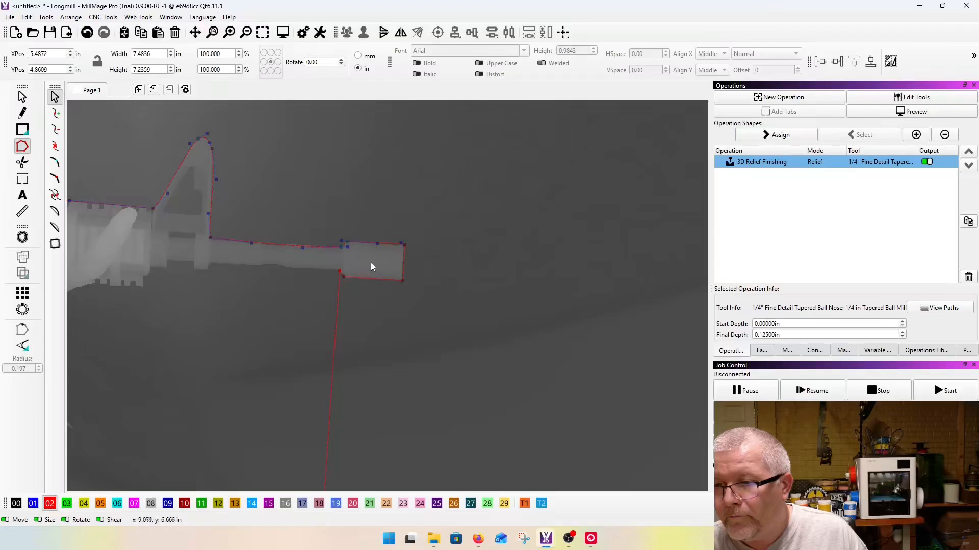
Step: Insert a node beneath the barrel and place it at the lower corner where the handguard meets the sight's rear mount
drag(355, 313, 315, 281)
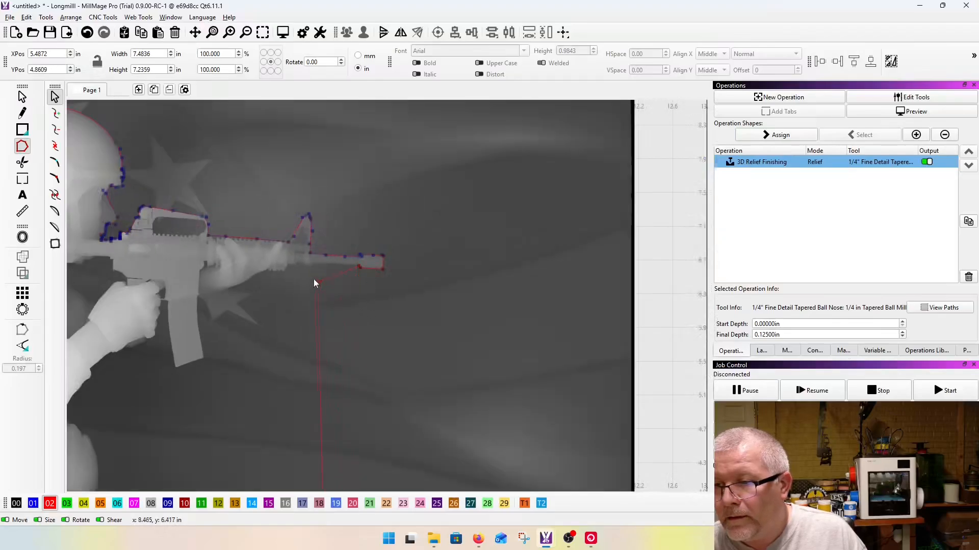
scroll(291, 267, up, 5)
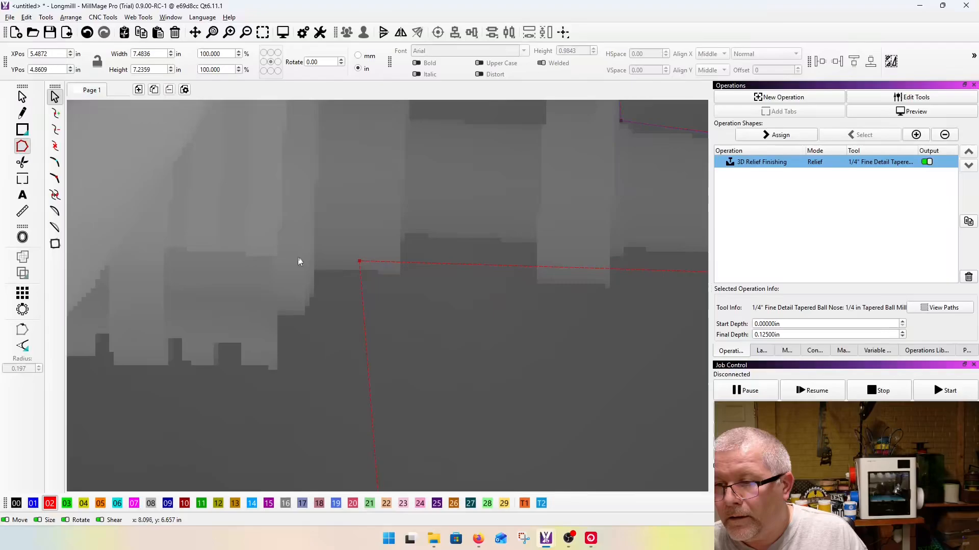
drag(359, 262, 316, 271)
scroll(316, 272, down, 1)
scroll(341, 270, up, 3)
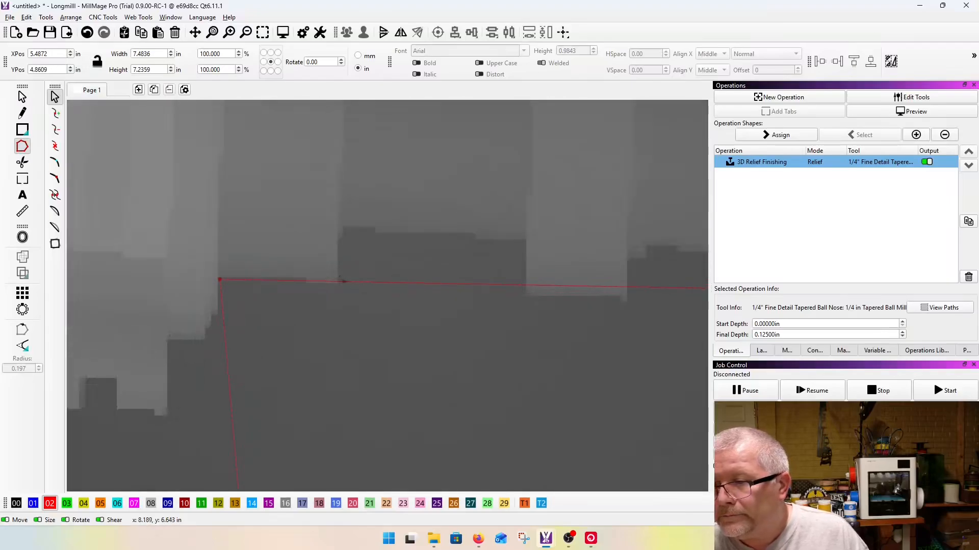
Step: Undo the last node edits and insert corner nodes tracing the step up from the sight's rear mount to the barrel
key(l)
key(ctrl+z)
key(ctrl+z)
drag(371, 280, 340, 231)
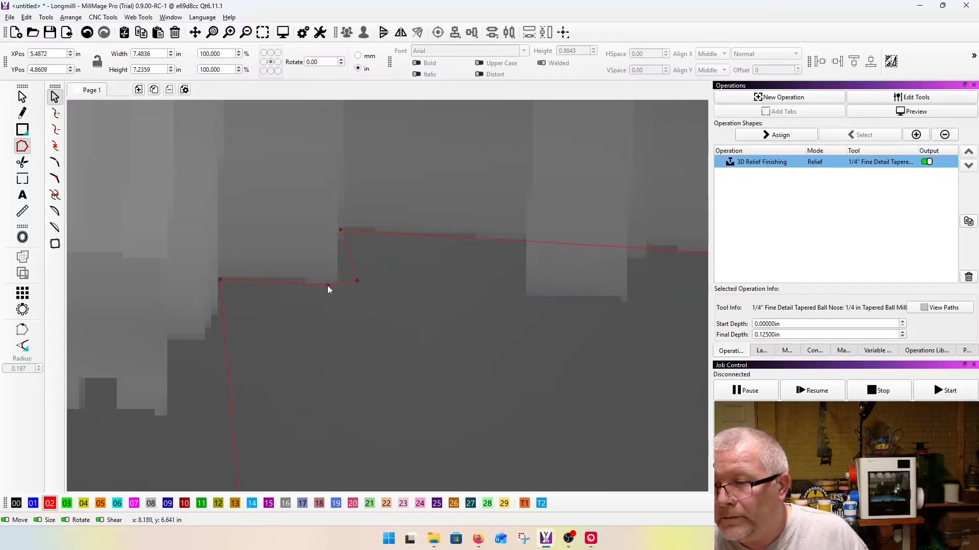
drag(357, 281, 344, 287)
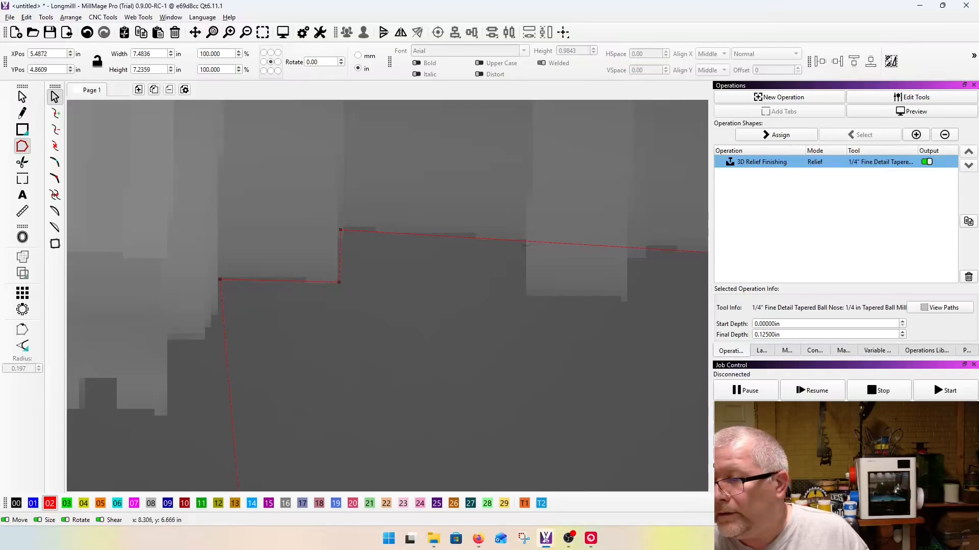
Step: Insert corner nodes around the front sight's lower foot and delete the stray node beside its forward edge
drag(553, 243, 525, 296)
scroll(363, 303, down, 2)
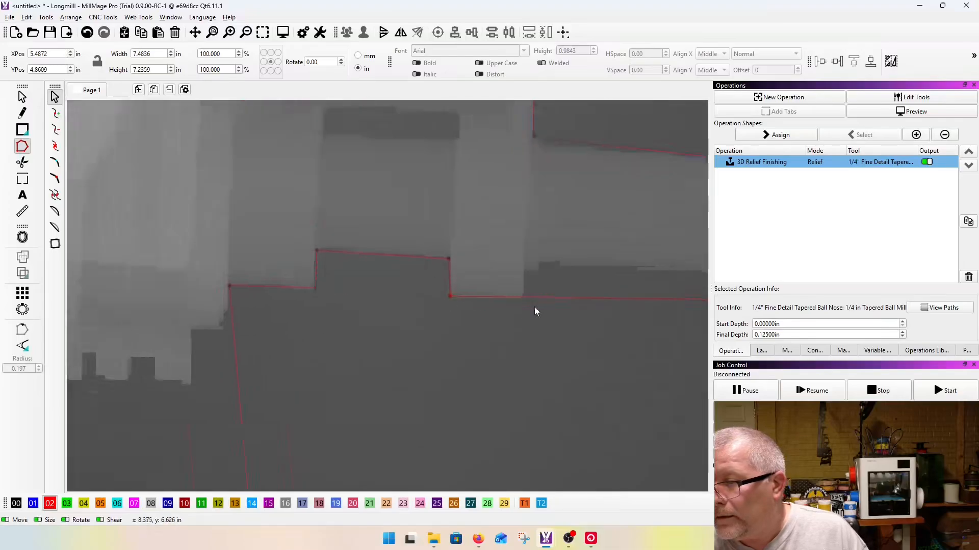
scroll(535, 307, up, 2)
mouse_move(551, 292)
mouse_down()
mouse_move(522, 261)
mouse_move(552, 298)
mouse_up()
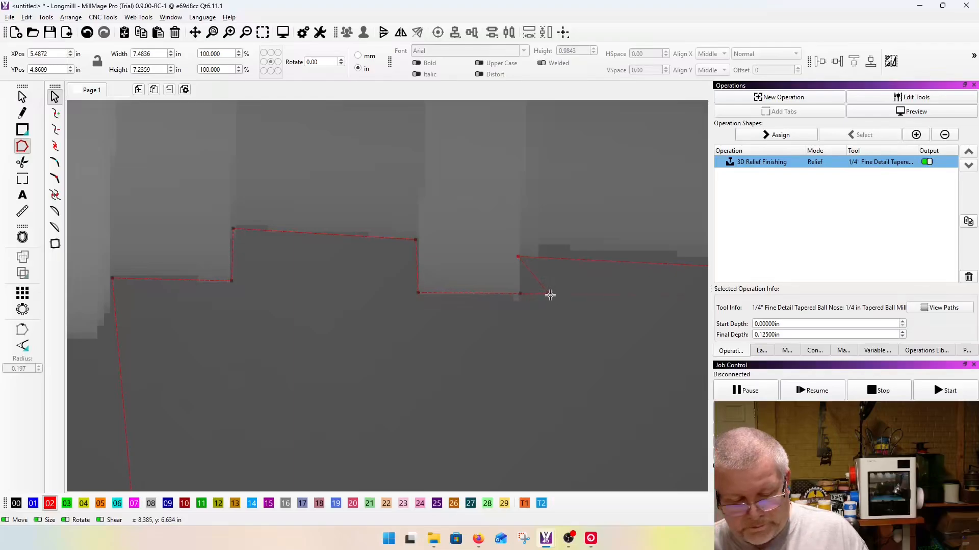
click(549, 295)
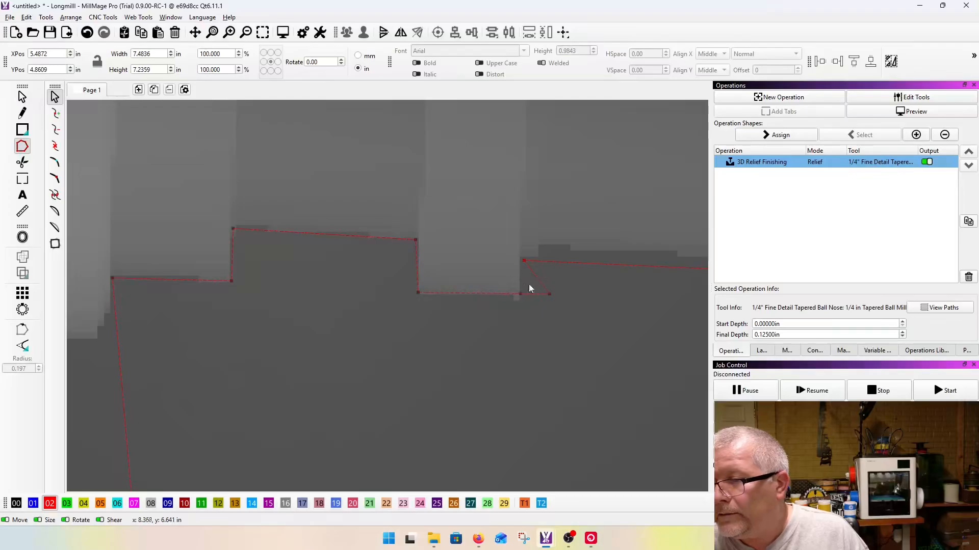
key(d)
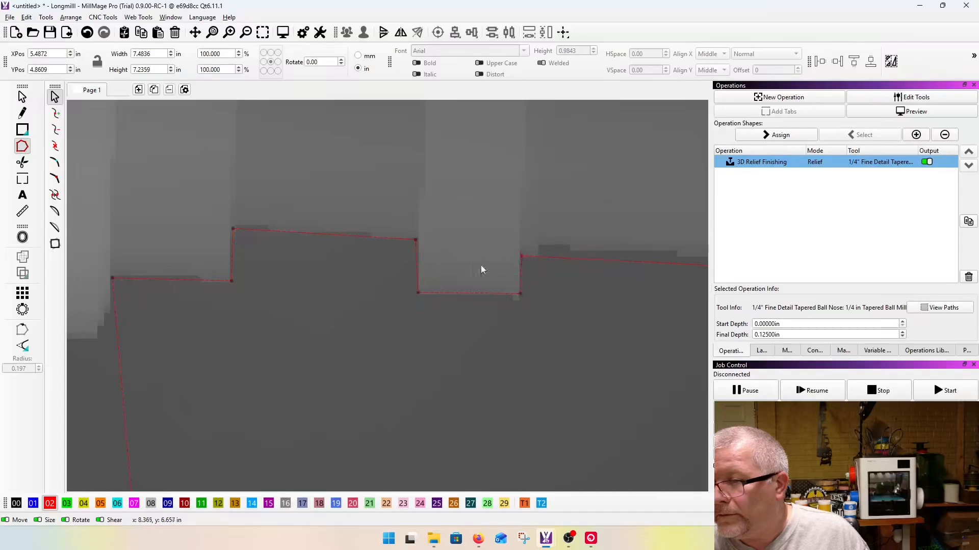
Step: Convert the segment below the handguard to a curve and insert nodes from its lower front corner along the underside to the hand
scroll(458, 270, down, 4)
scroll(546, 286, down, 4)
scroll(546, 286, up, 4)
scroll(416, 273, down, 4)
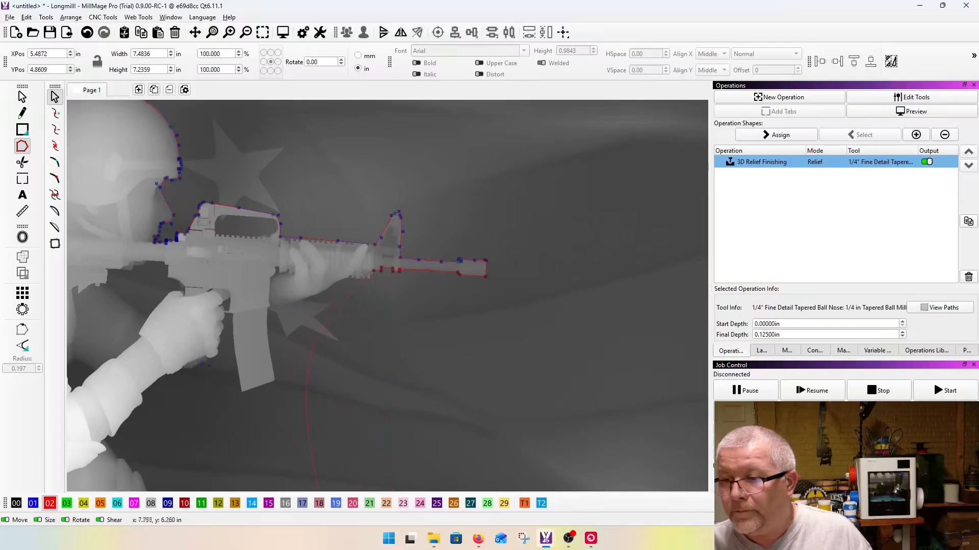
scroll(322, 278, up, 4)
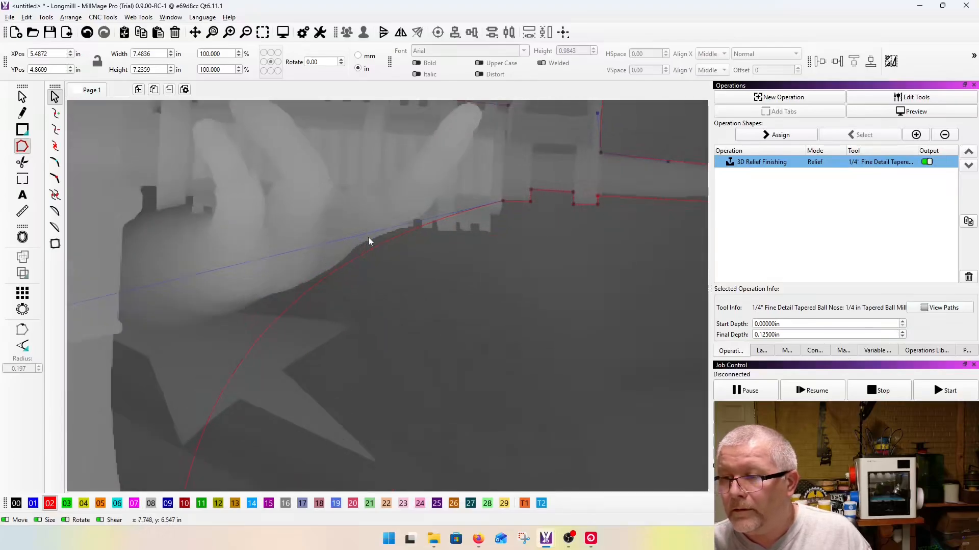
drag(397, 237, 491, 230)
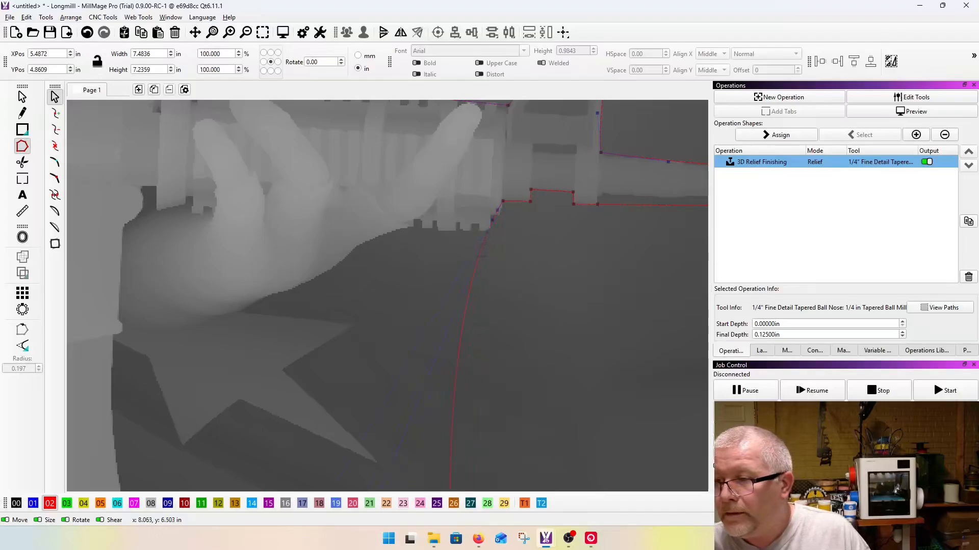
drag(474, 277, 436, 275)
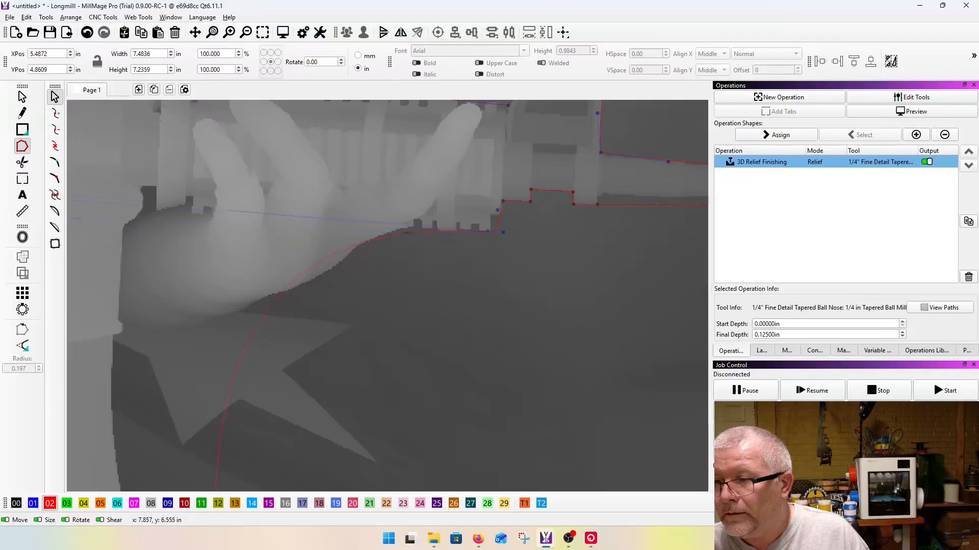
scroll(367, 254, down, 2)
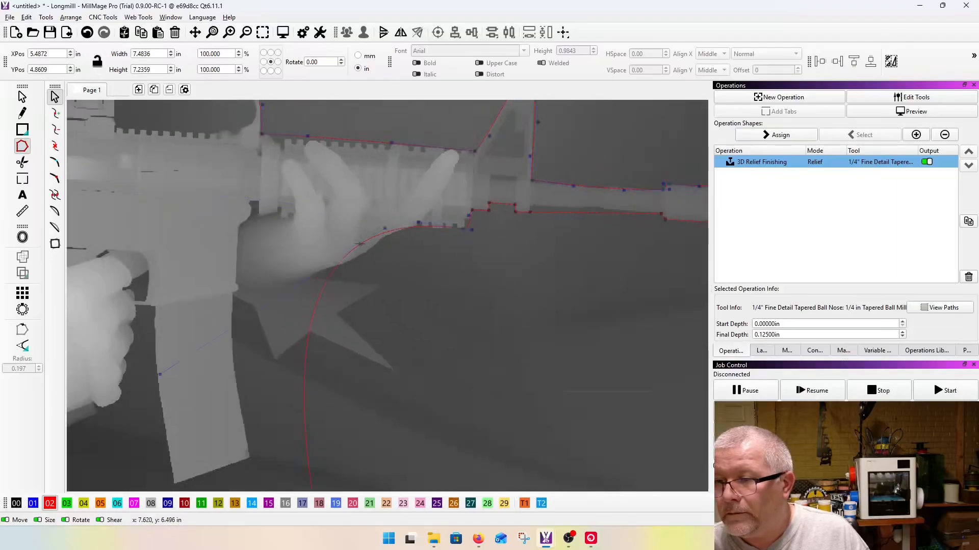
Step: Adjust the end node and curve handles so the outline follows the handguard's underside and the supporting hand's front edge
scroll(363, 254, up, 3)
drag(383, 235, 384, 191)
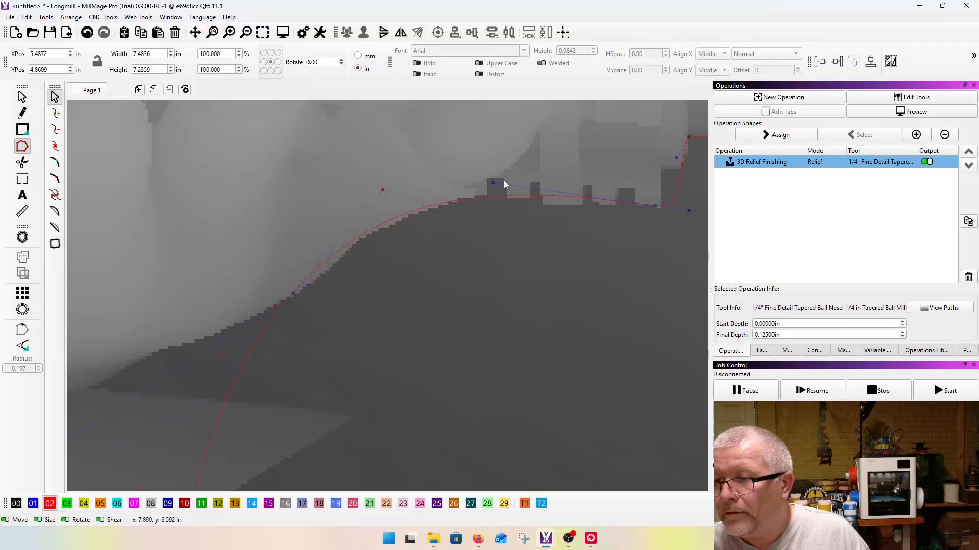
drag(492, 183, 462, 203)
scroll(461, 203, down, 1)
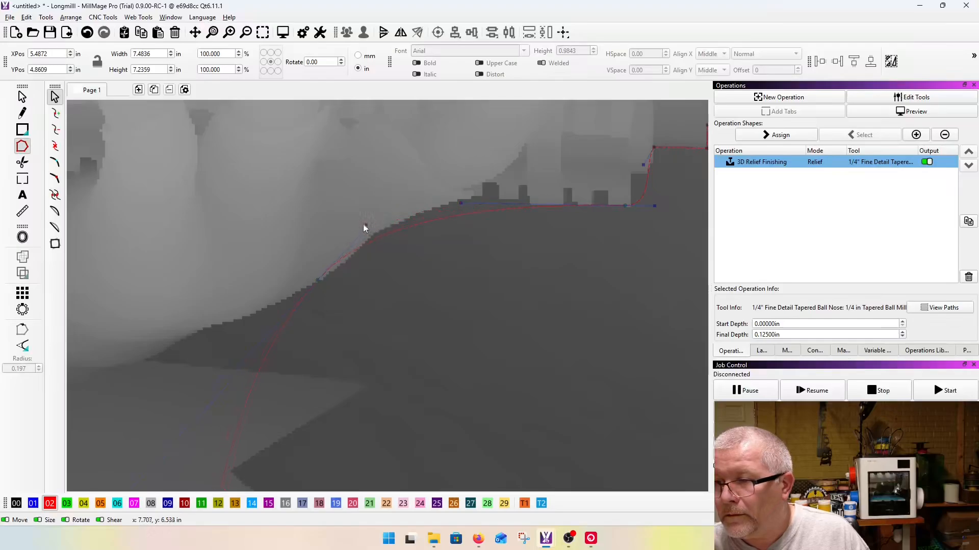
drag(460, 203, 446, 180)
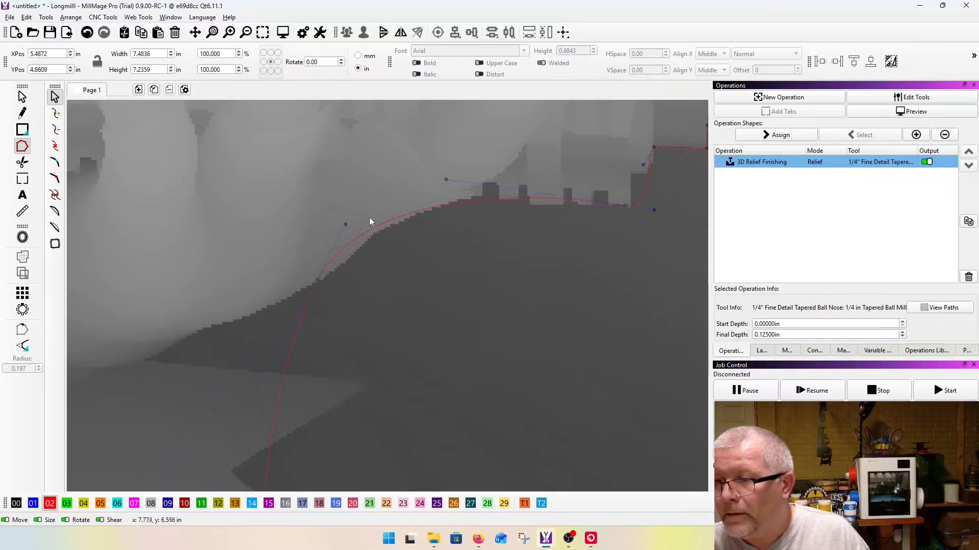
drag(318, 280, 340, 268)
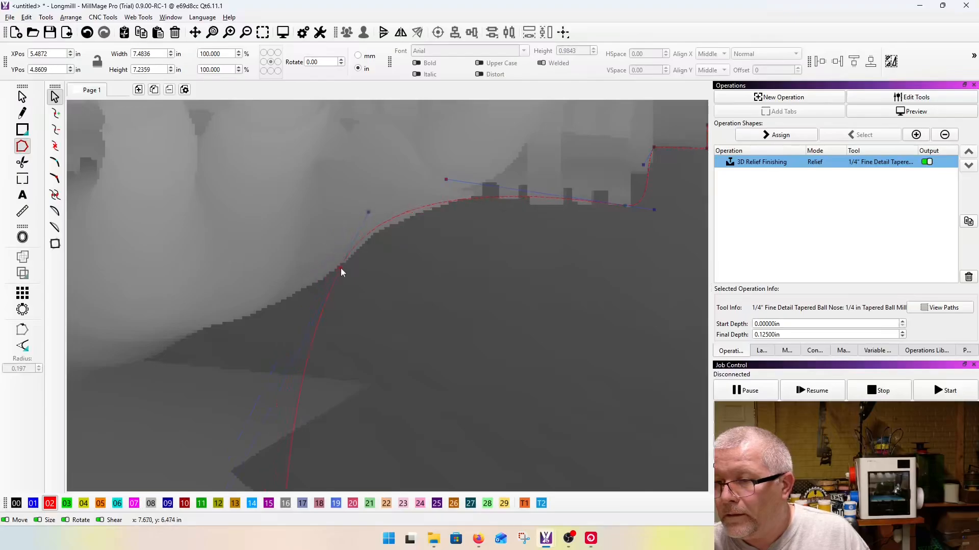
drag(368, 211, 377, 219)
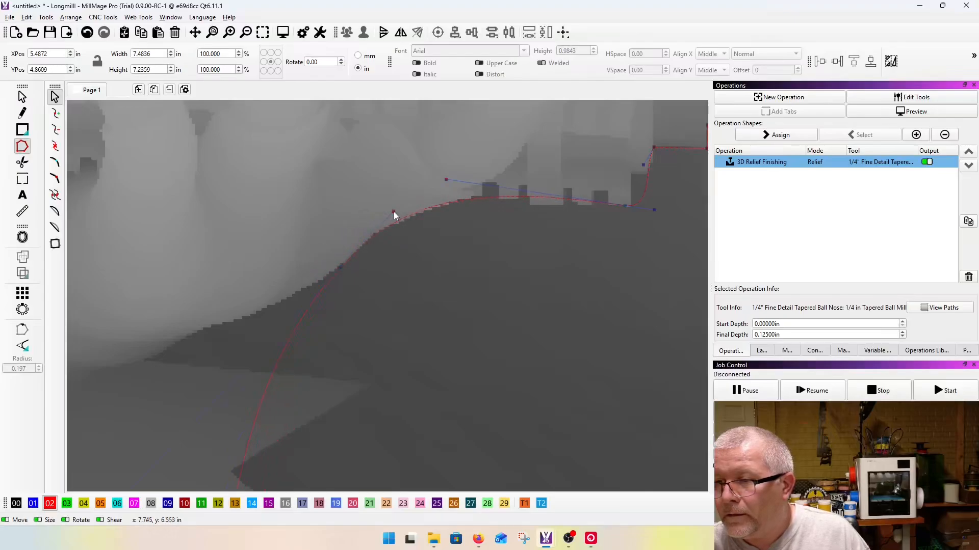
Step: Place a node at the magazine well's lower front corner and shape the curve along the supporting hand's underside
scroll(394, 212, down, 2)
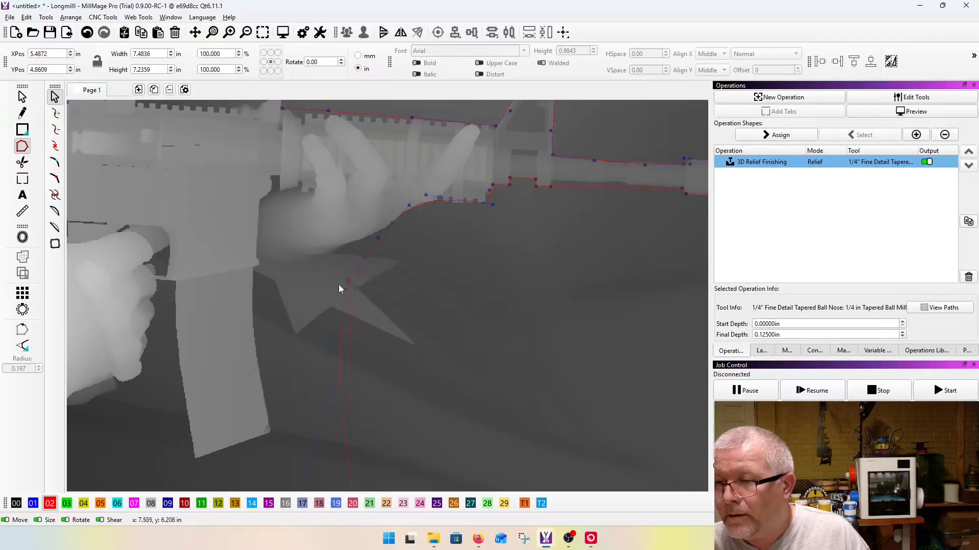
drag(274, 280, 259, 265)
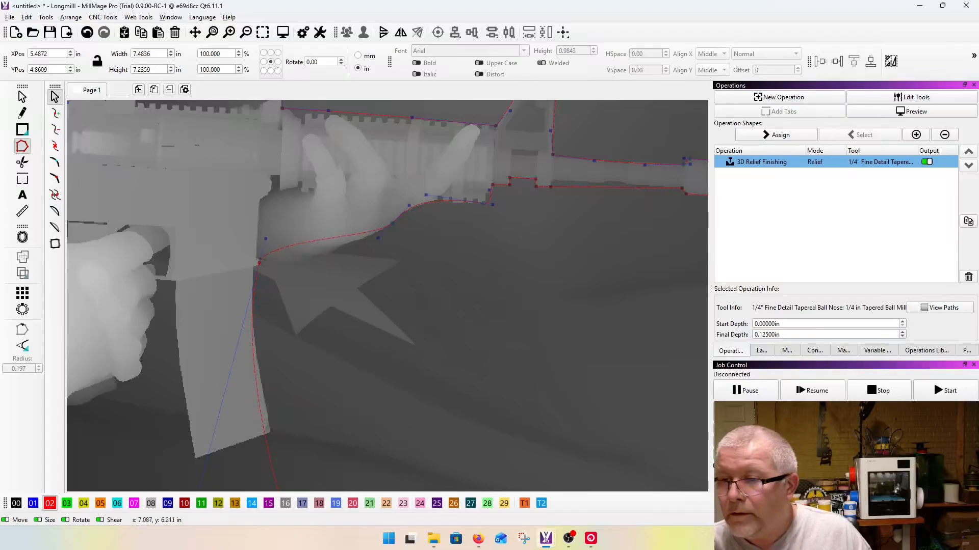
scroll(273, 234, up, 2)
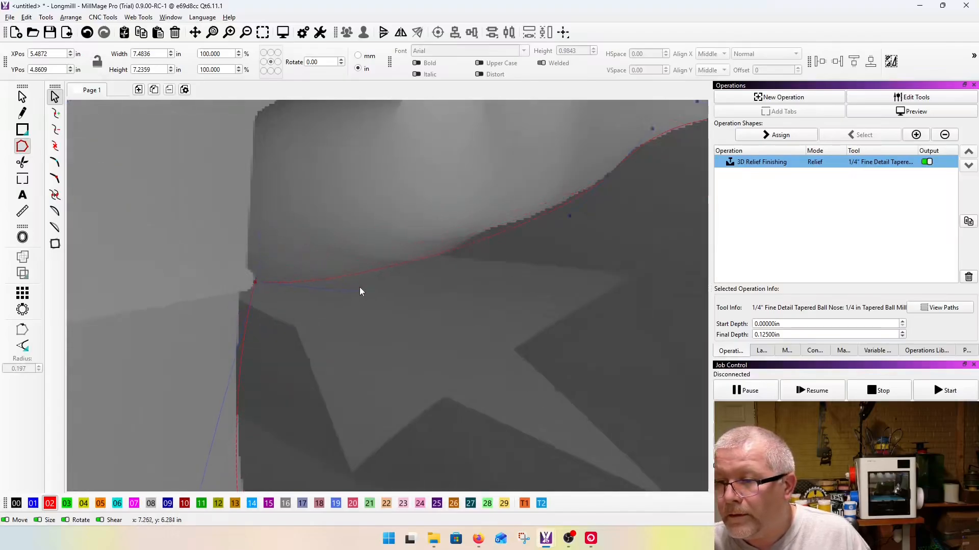
scroll(312, 299, down, 3)
scroll(311, 297, up, 3)
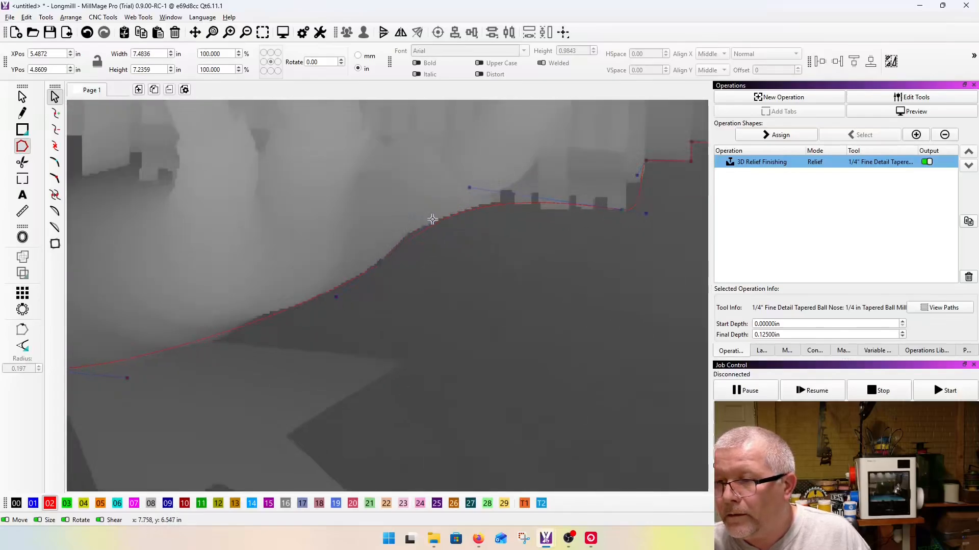
scroll(427, 219, down, 3)
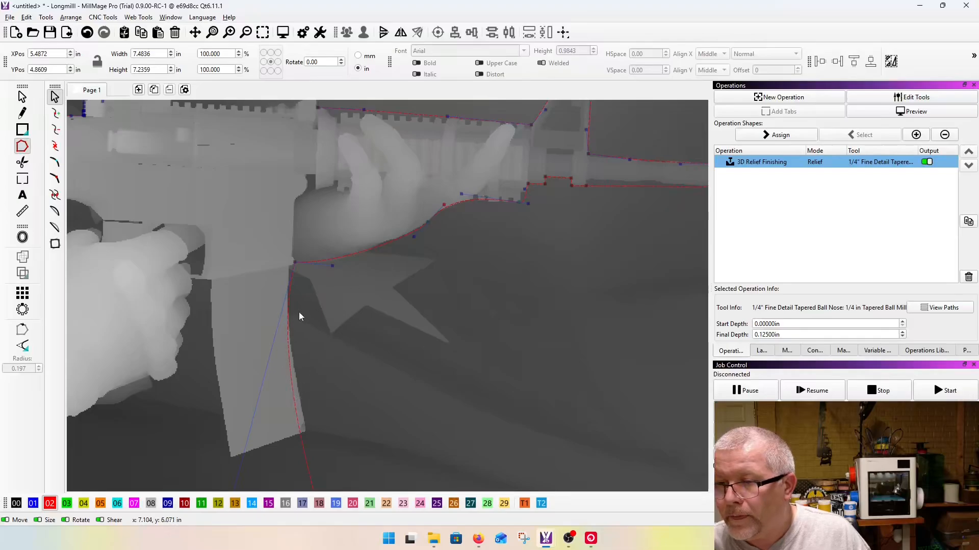
Step: Insert a node where the magazine's front edge meets the magazine well and bend the short segment around the notch
scroll(302, 272, up, 3)
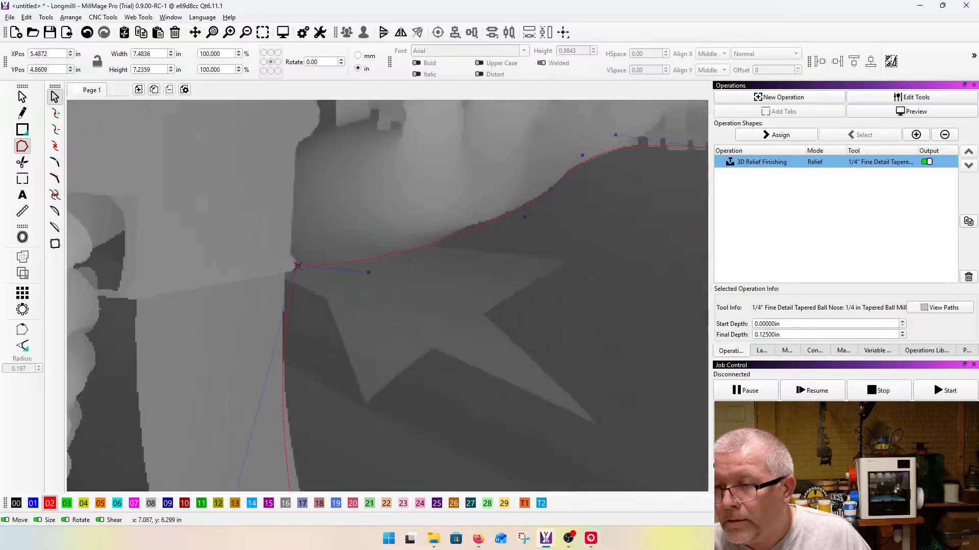
click(298, 266)
scroll(297, 275, up, 3)
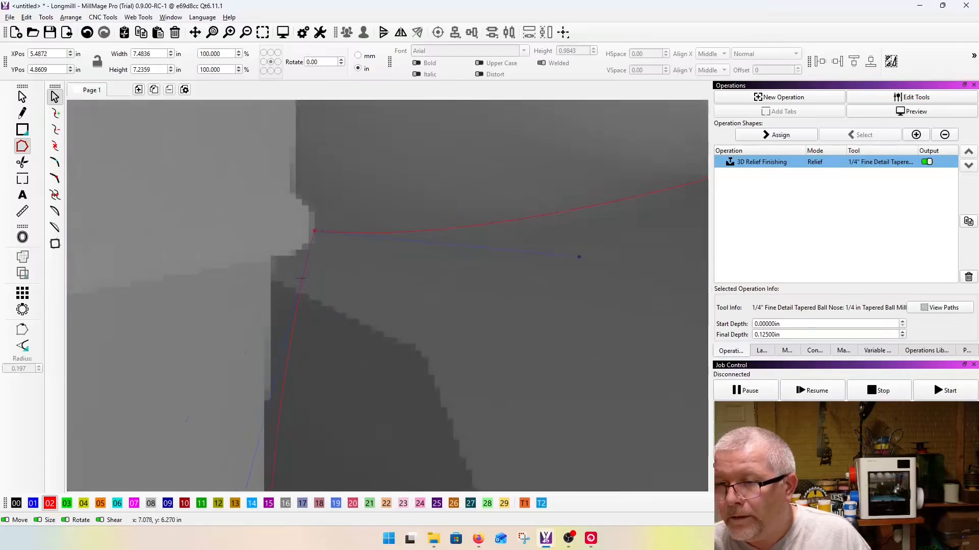
key(i)
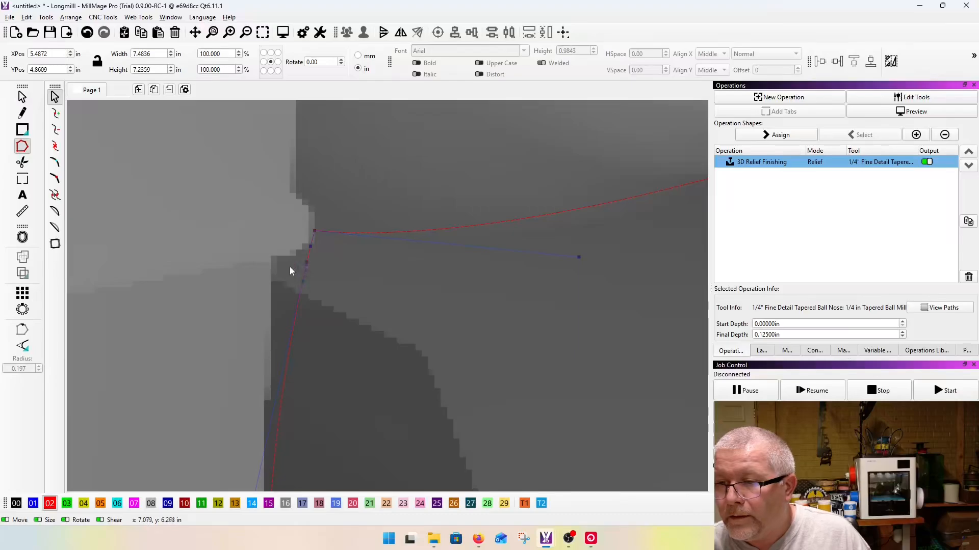
mouse_move(303, 279)
mouse_down()
mouse_move(272, 265)
mouse_move(284, 253)
mouse_move(299, 261)
mouse_up()
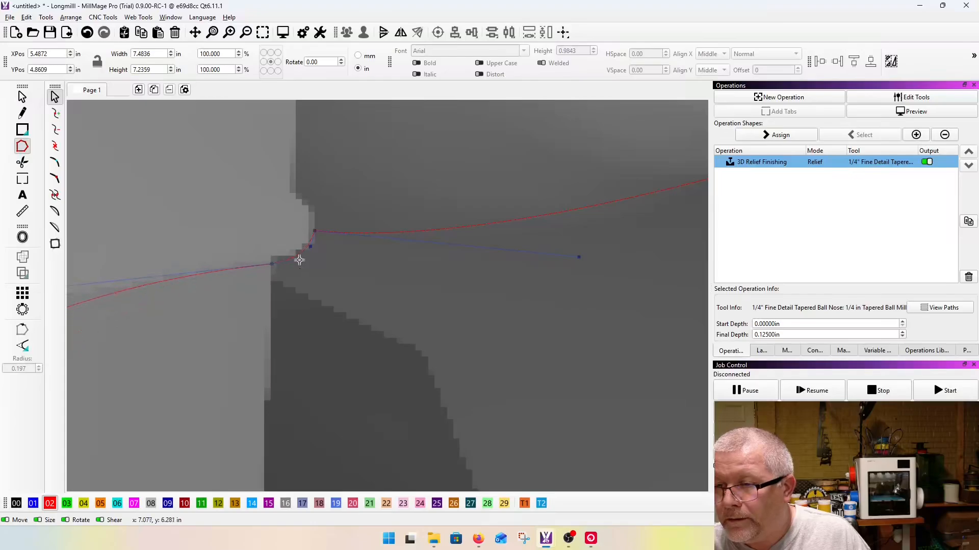
key(ctrl+z)
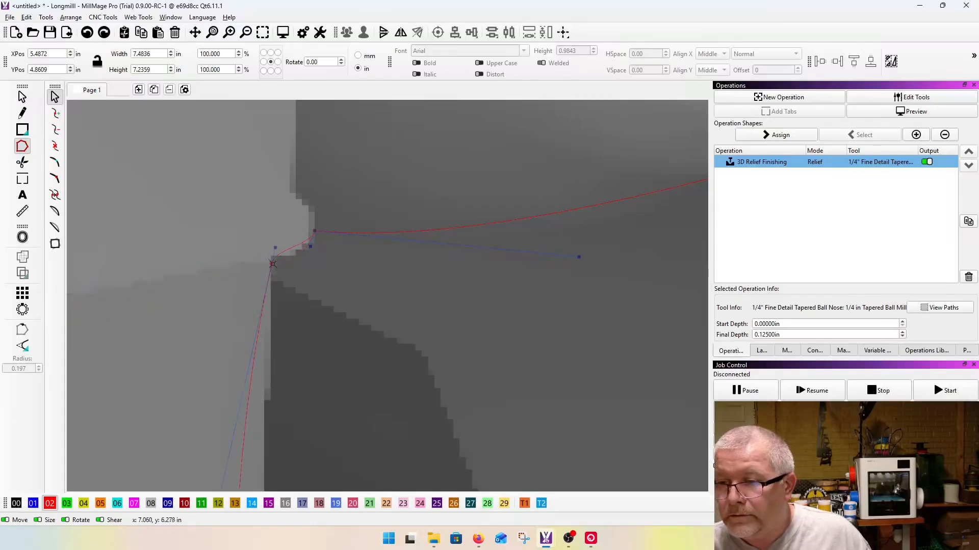
drag(275, 247, 298, 255)
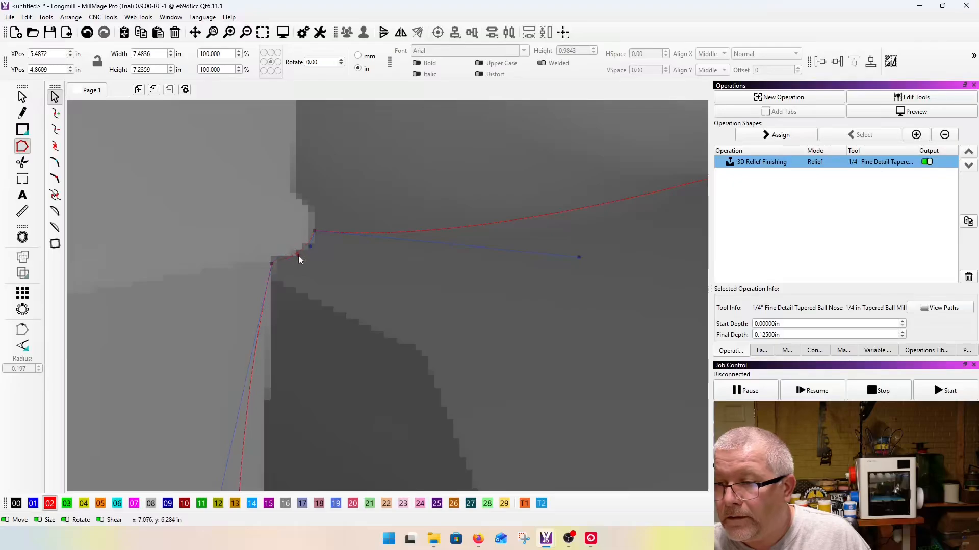
Step: Insert a node at the magazine's lower front corner and bend the segment above it along the magazine's front edge
scroll(274, 208, down, 3)
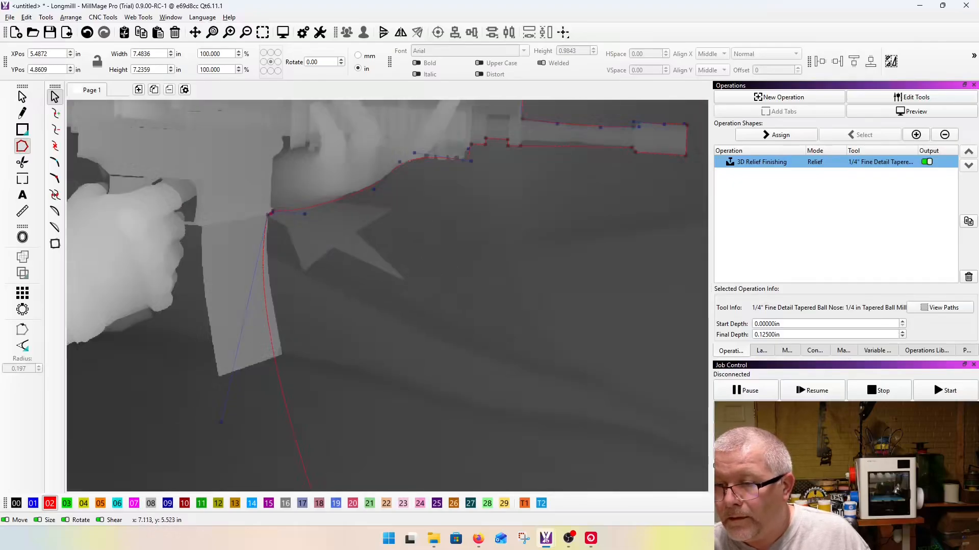
key(i)
drag(277, 360, 283, 350)
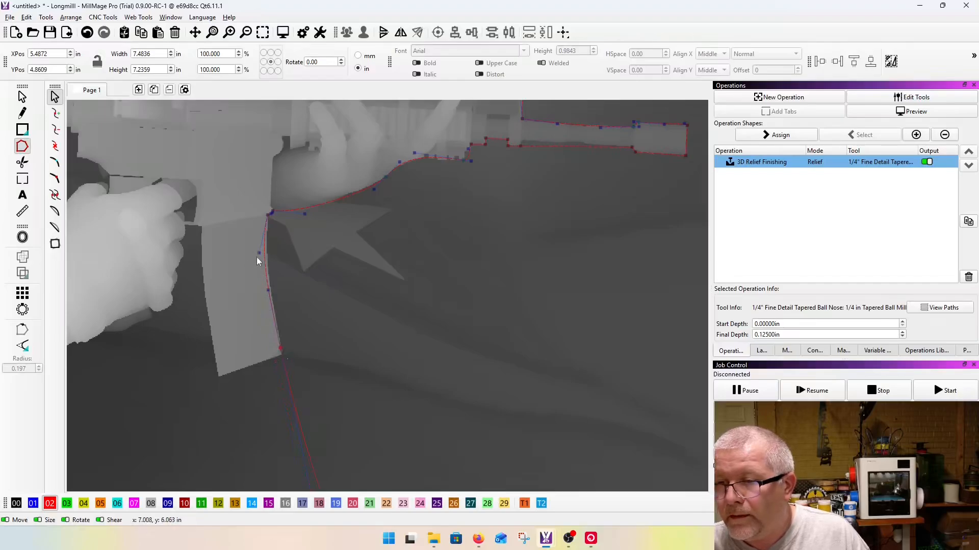
scroll(261, 252, up, 3)
click(280, 256)
scroll(281, 259, down, 3)
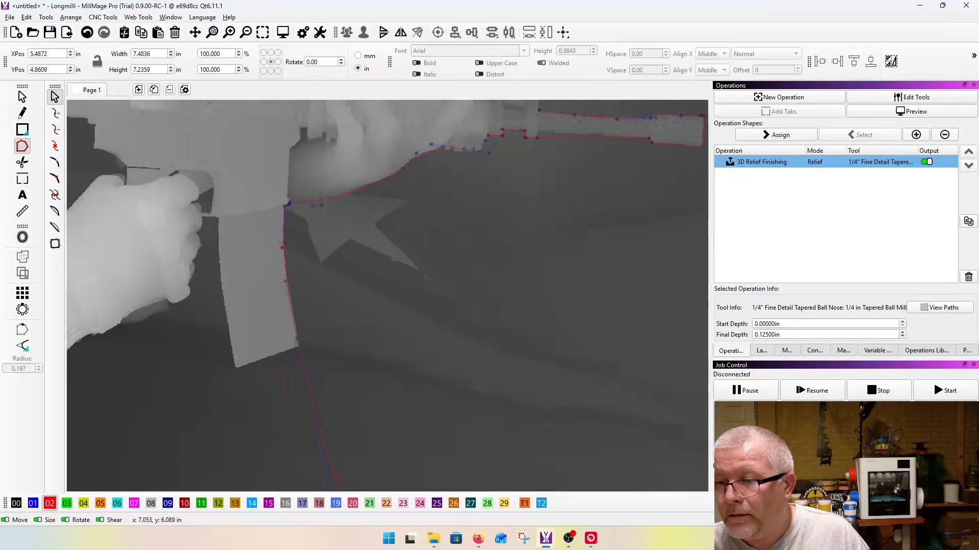
Step: Place a node at the magazine's lower rear corner and shape the curve along its bottom edge
drag(280, 363, 241, 352)
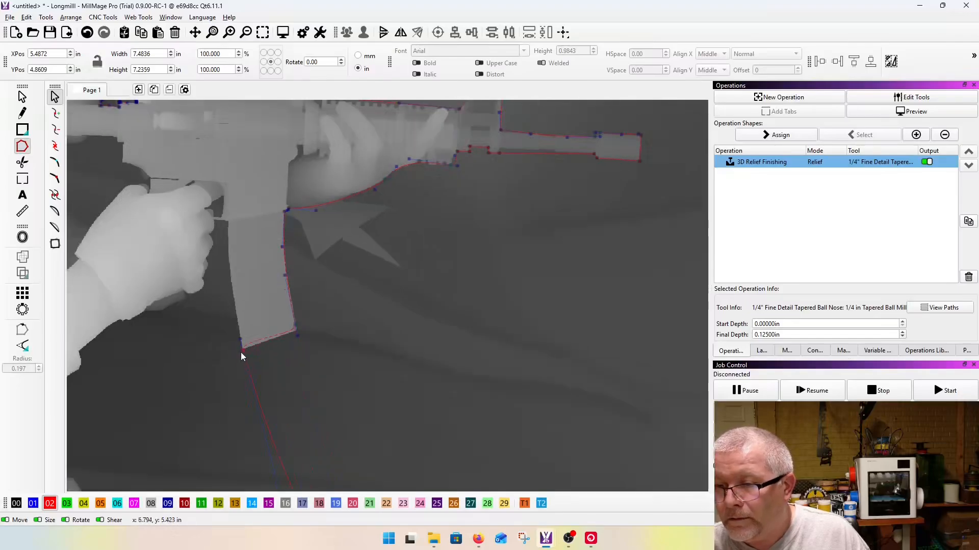
scroll(243, 337, up, 3)
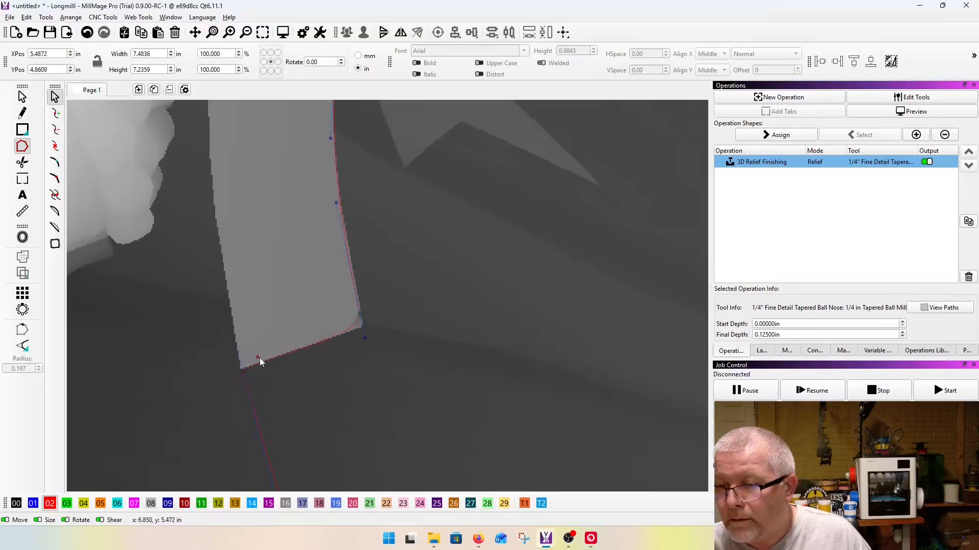
scroll(273, 328, down, 3)
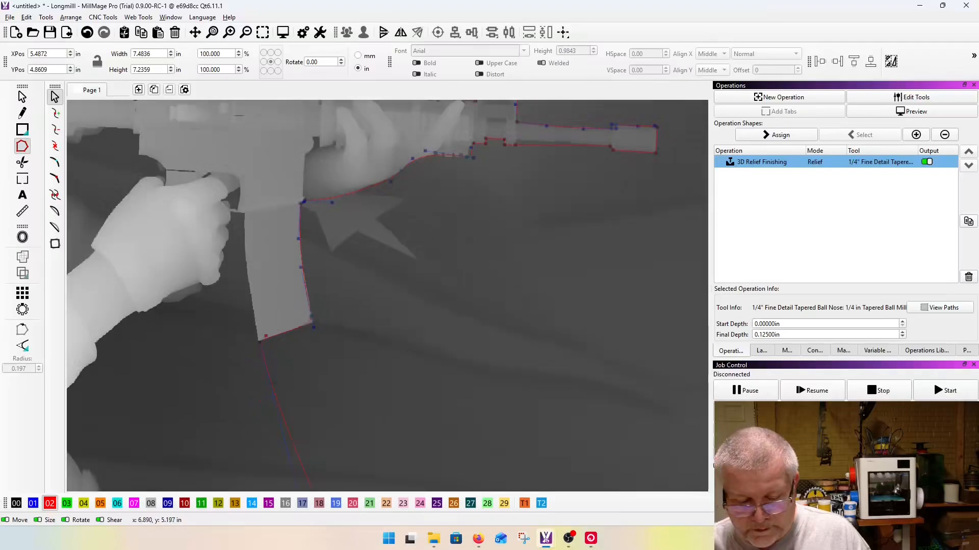
Step: Insert a node at the magazine's upper rear corner and swing the outgoing curve clear of the magazine toward the trigger hand
key(i)
drag(273, 381, 258, 196)
scroll(243, 213, up, 5)
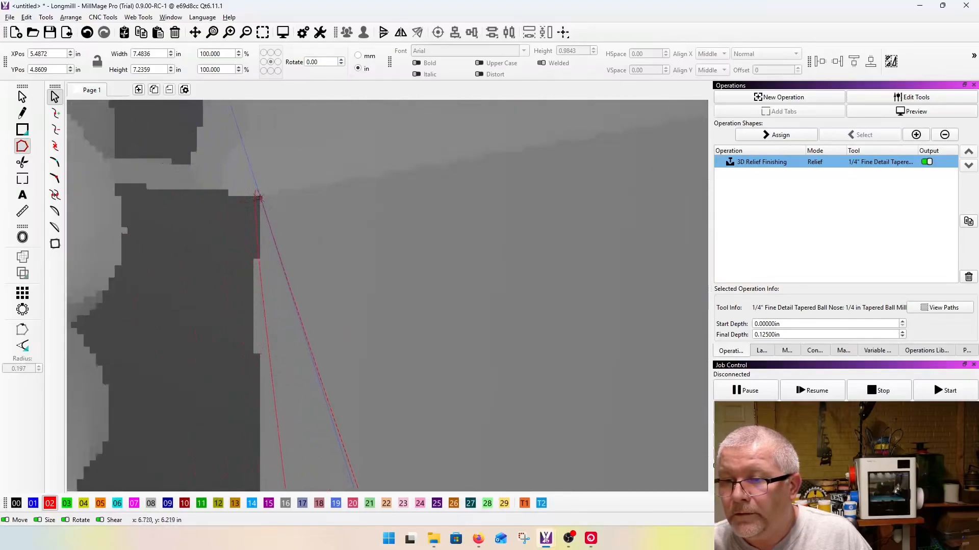
scroll(251, 197, down, 5)
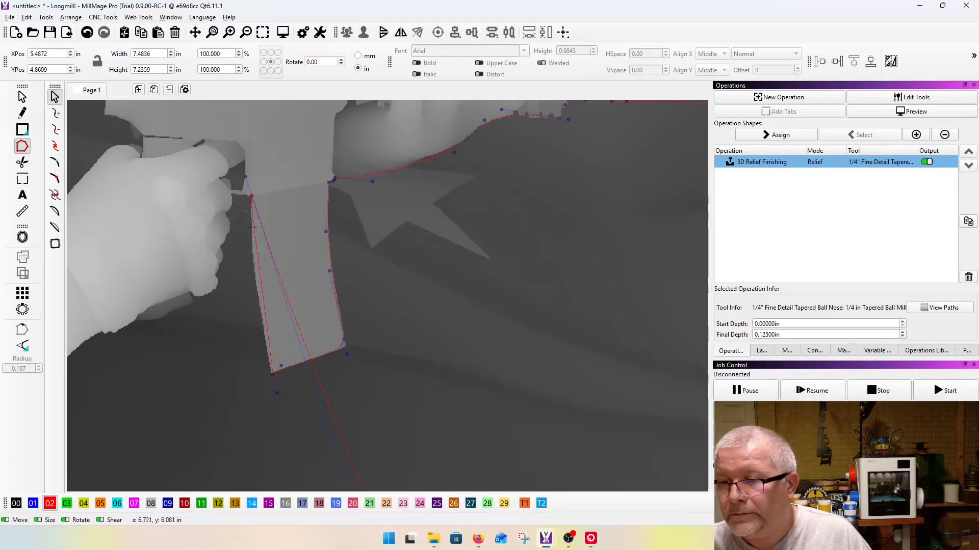
scroll(251, 224, down, 3)
drag(305, 366, 187, 371)
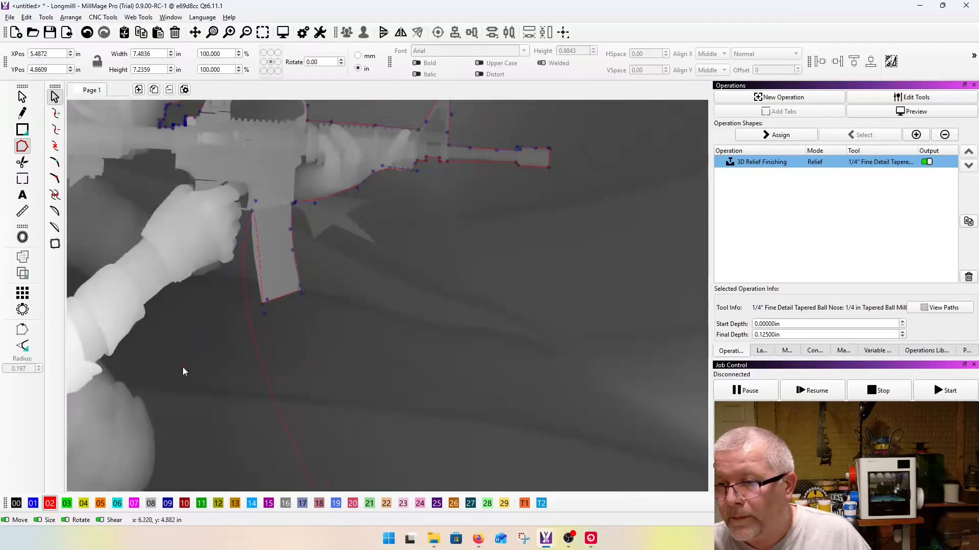
scroll(269, 233, up, 5)
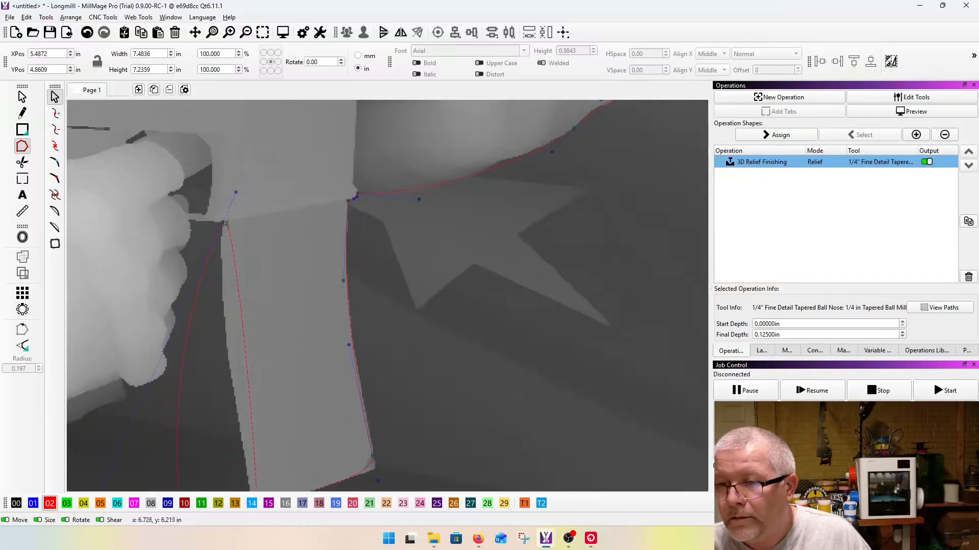
drag(223, 222, 218, 224)
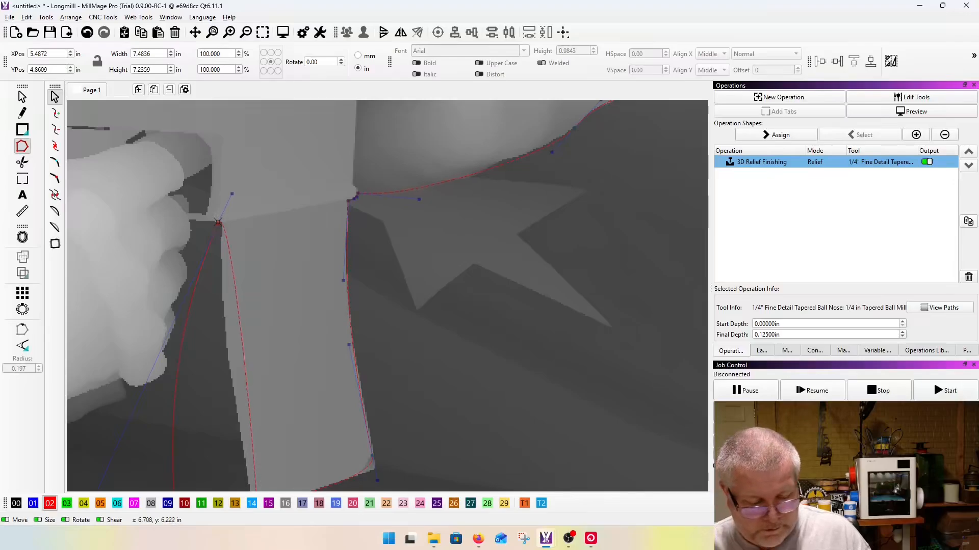
Step: Fit the node at the magazine's lower rear corner to the tip and adjust its curve handles
scroll(218, 223, down, 5)
scroll(220, 370, up, 5)
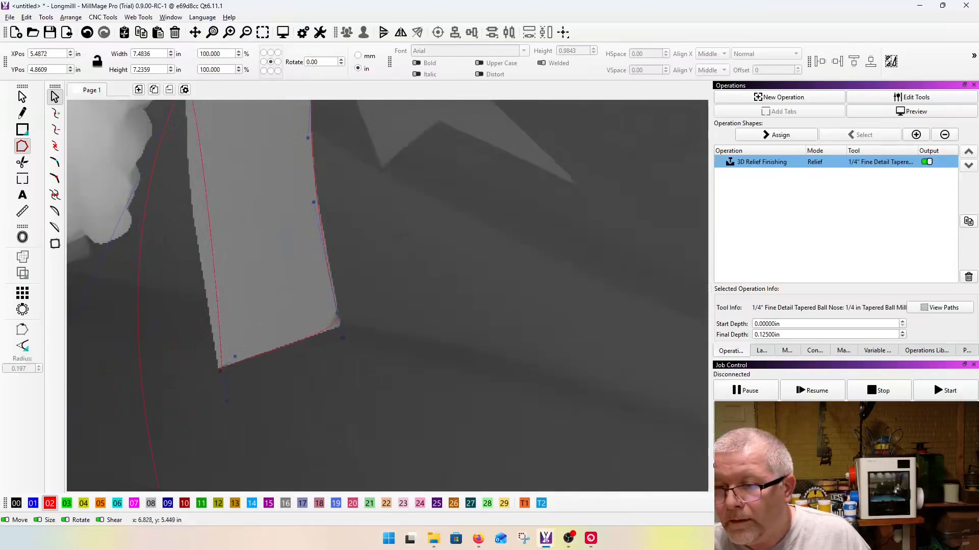
scroll(237, 452, up, 3)
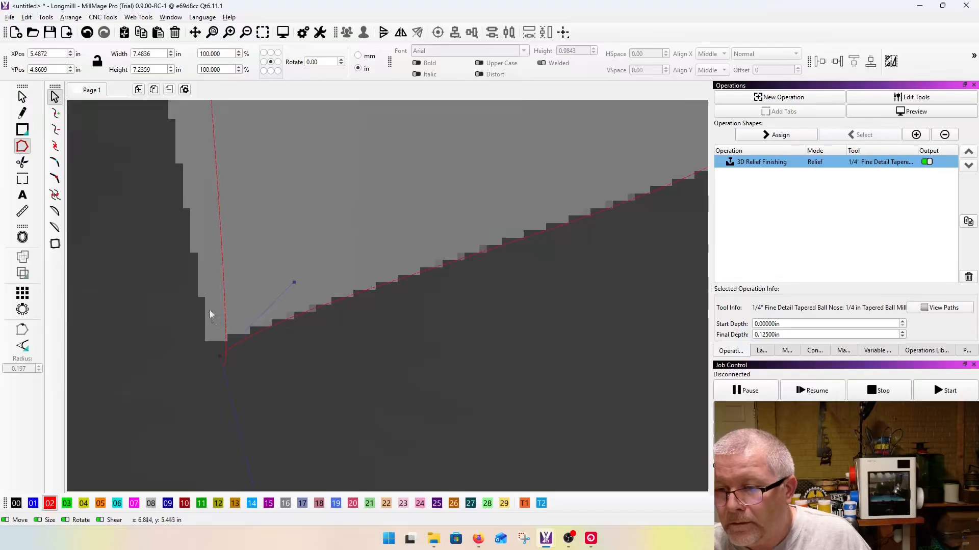
scroll(213, 320, down, 2)
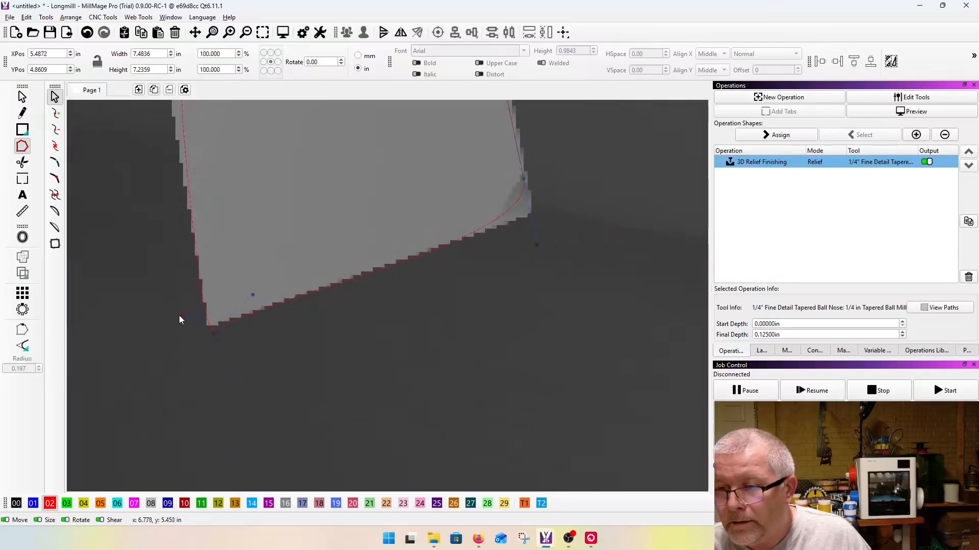
scroll(204, 327, up, 2)
drag(195, 303, 194, 297)
drag(299, 196, 295, 260)
Step: Bend the curve between the magazine's two rear corners so it follows the rear edge
scroll(295, 260, down, 4)
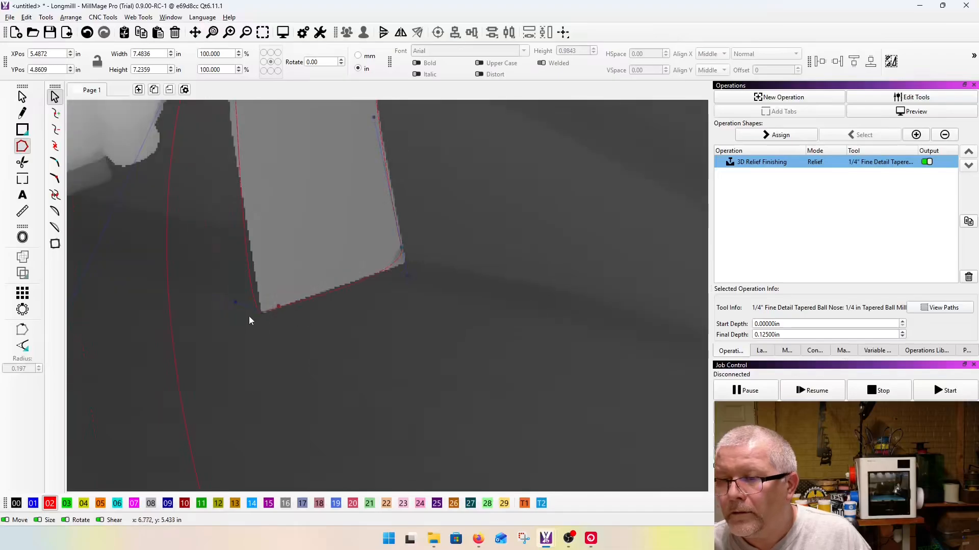
scroll(287, 357, down, 3)
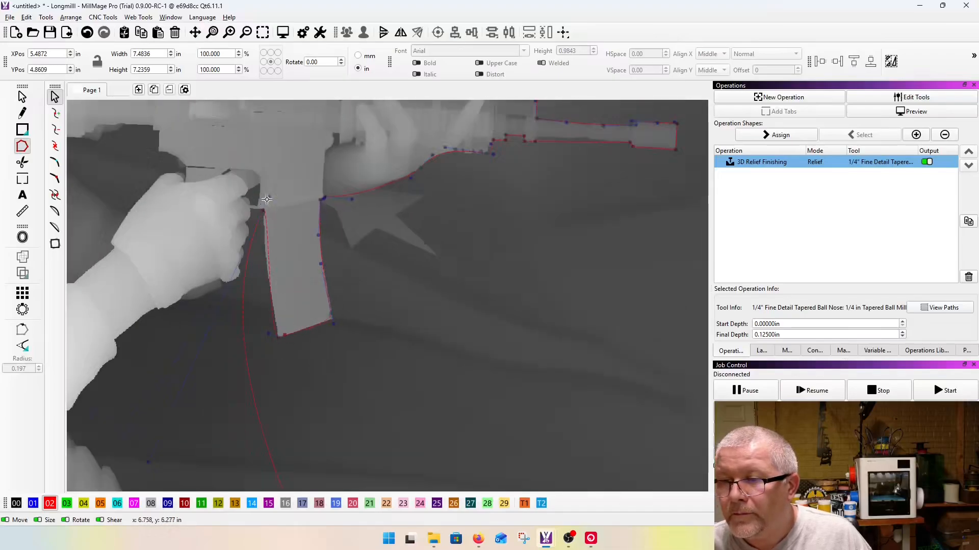
click(266, 241)
scroll(270, 326, up, 3)
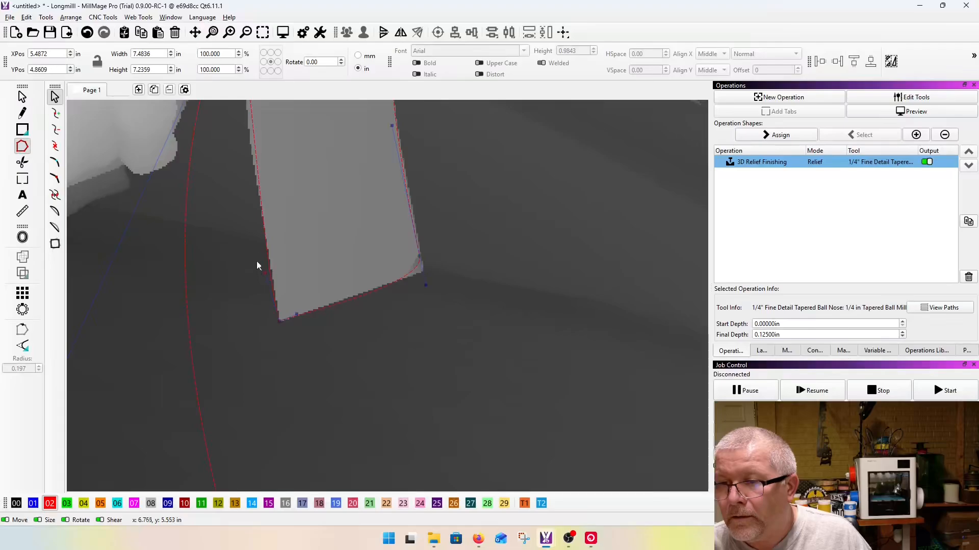
Step: Insert a node beneath the trigger hand's lowest fingertip and align its curve handles with the fingertip's underside
scroll(255, 265, down, 2)
key(i)
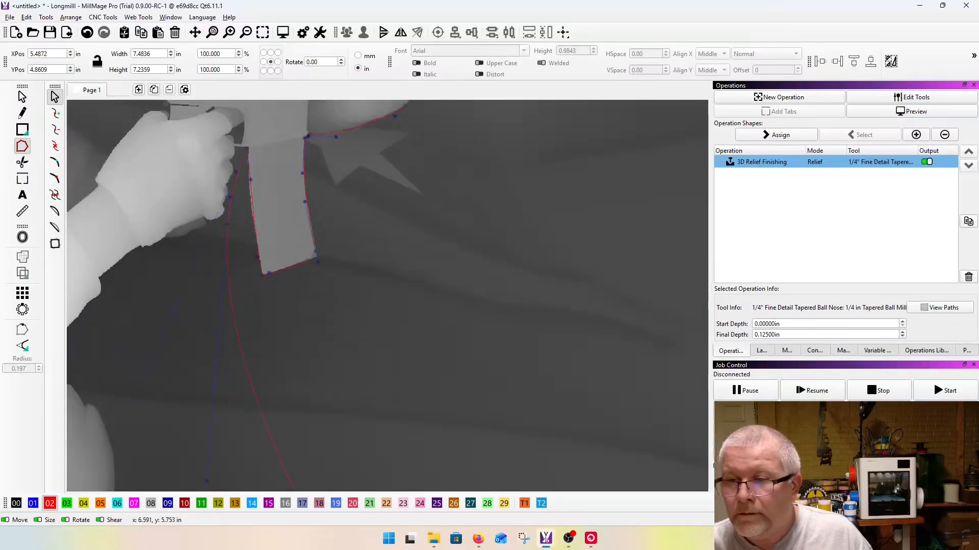
drag(226, 225, 217, 226)
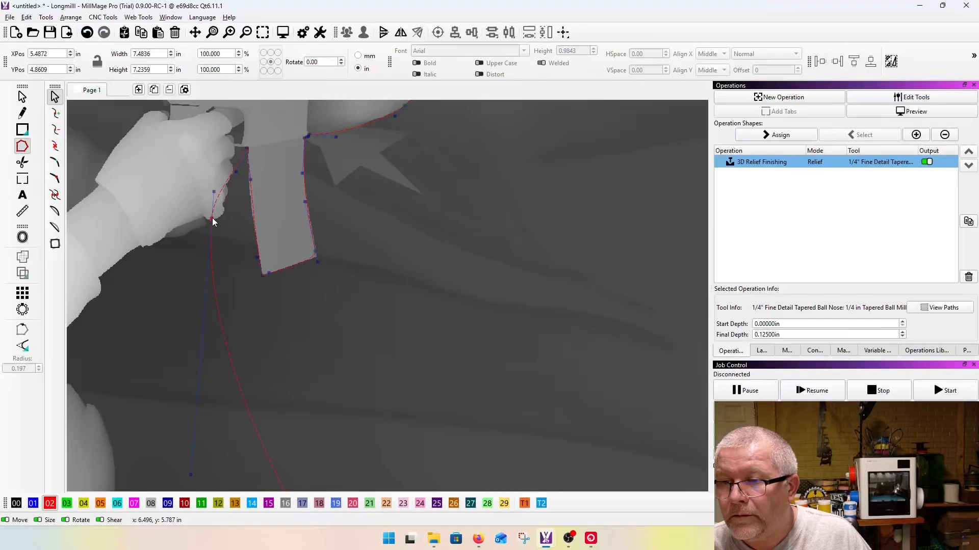
scroll(212, 220, up, 3)
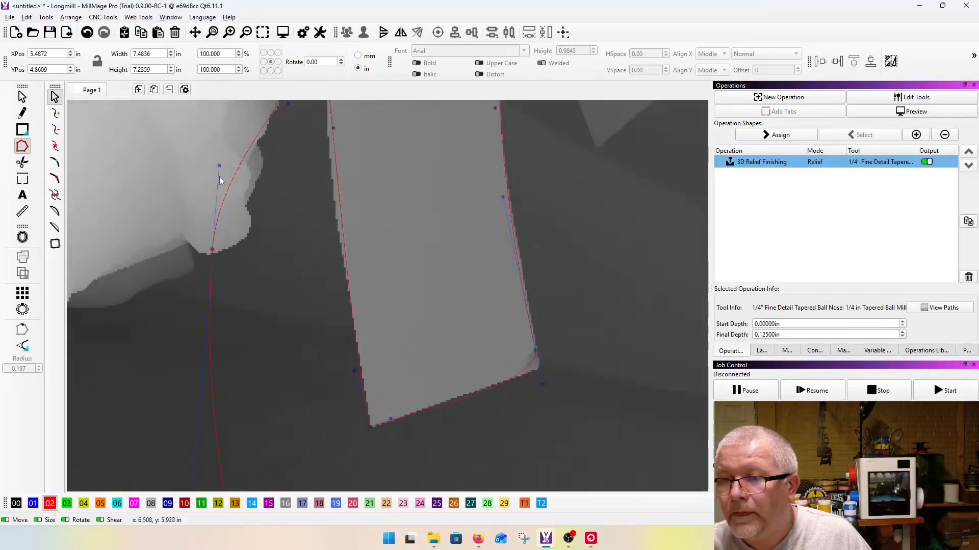
drag(219, 166, 254, 248)
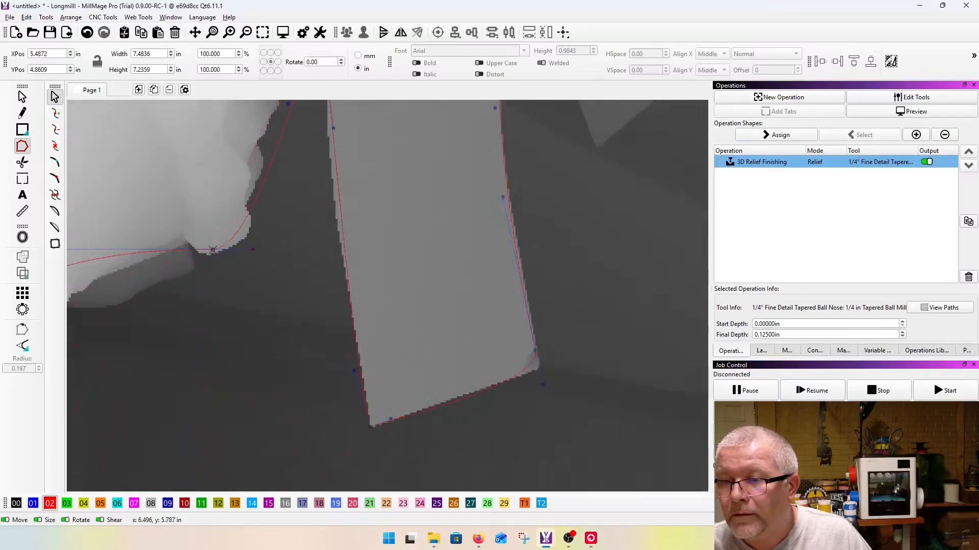
scroll(216, 258, down, 2)
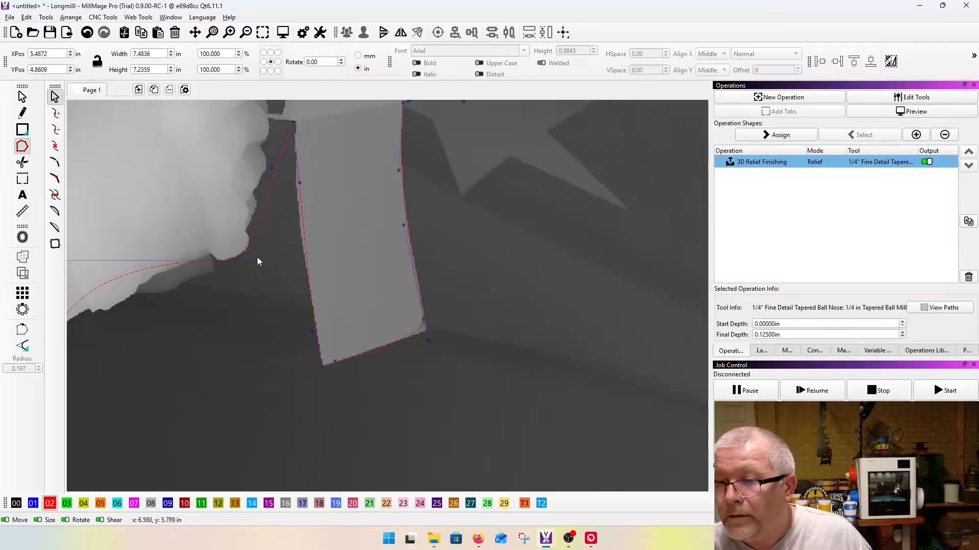
Step: Place nodes in the two creases above the lowest fingertip and bend the curves around both lower fingers
scroll(265, 250, up, 5)
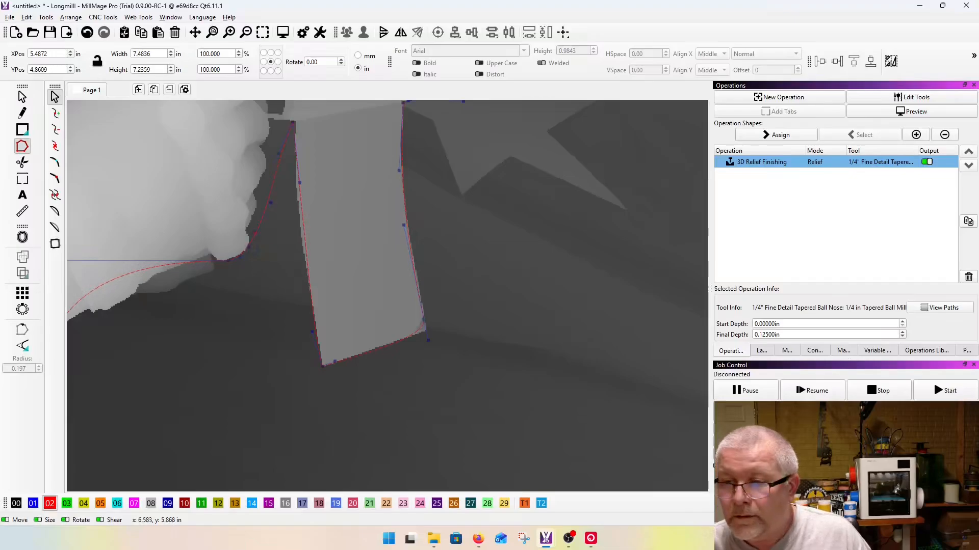
drag(252, 234, 207, 210)
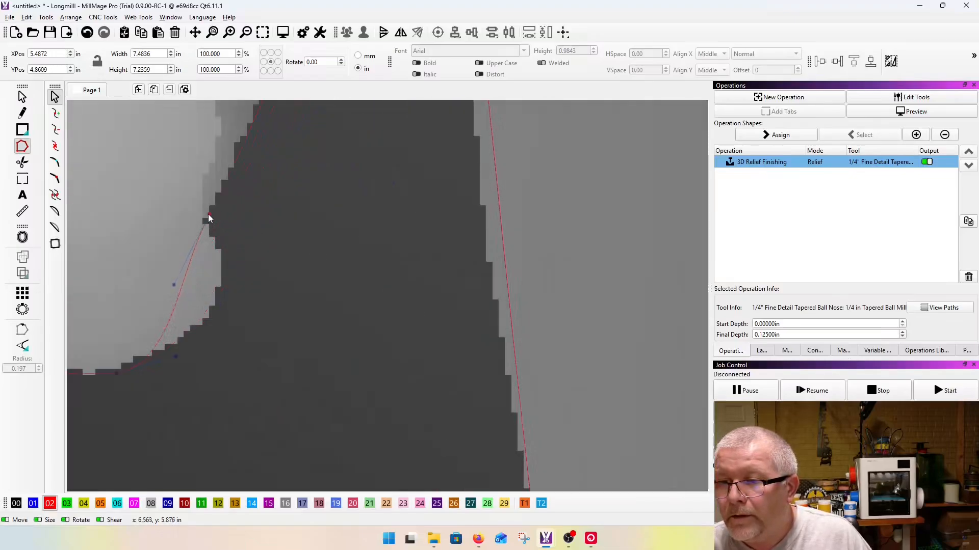
drag(175, 280, 232, 316)
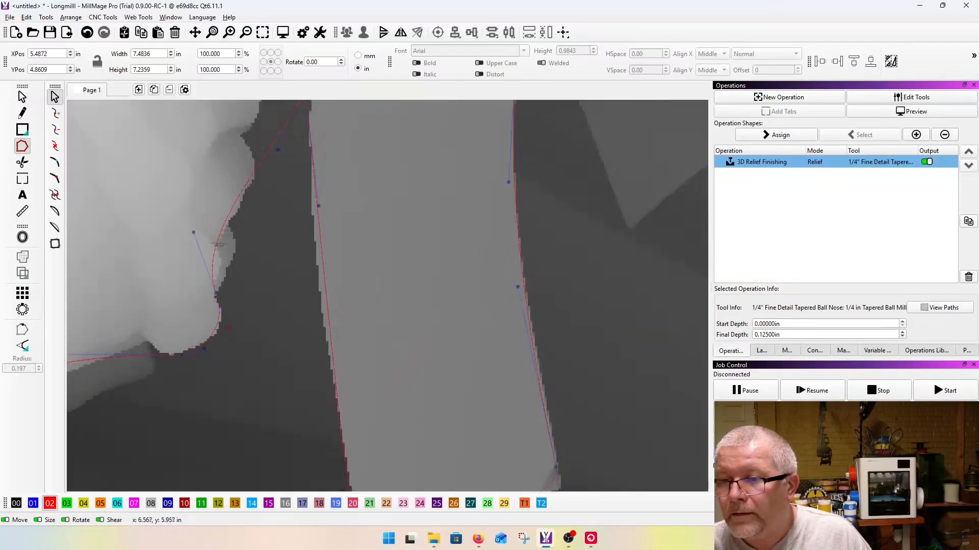
click(229, 226)
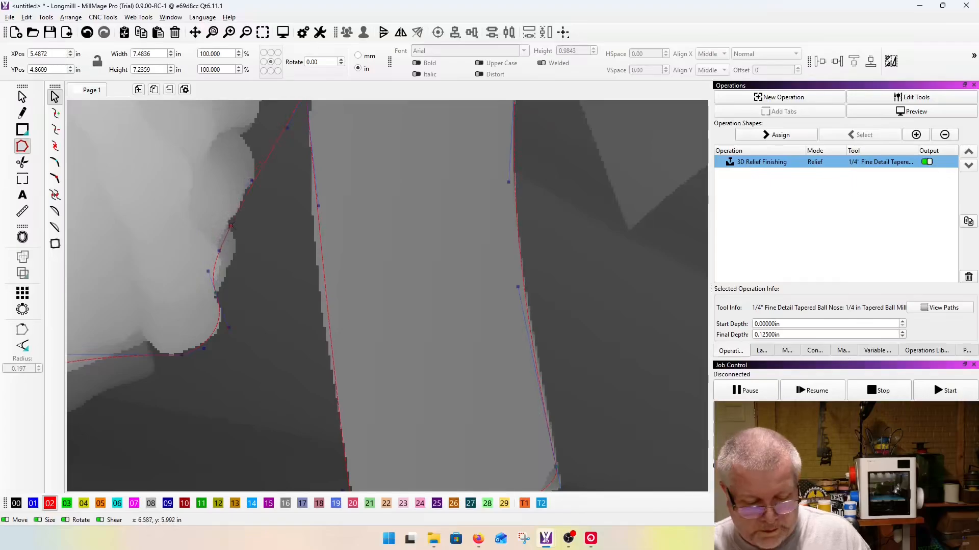
drag(207, 267, 236, 276)
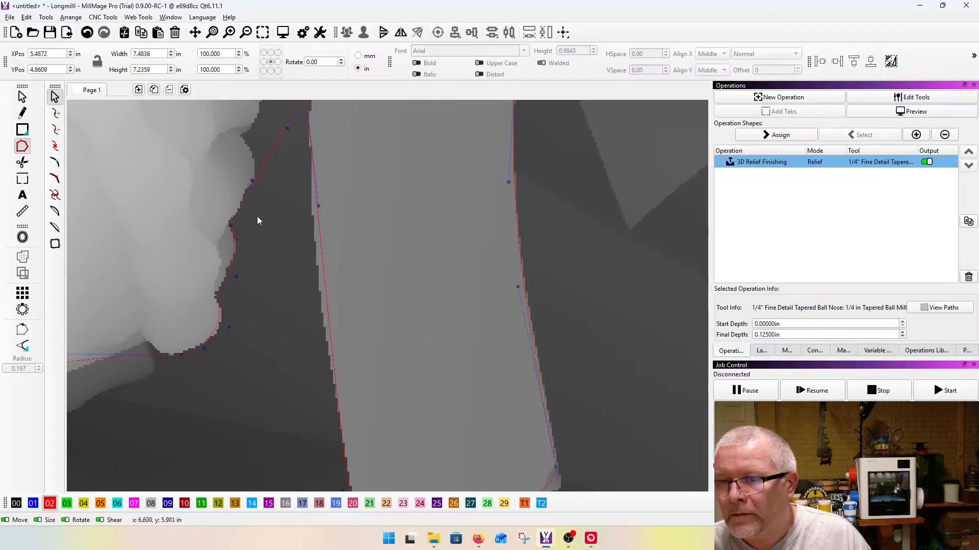
Step: Insert a node on the outermost edge of the third finger up and fit the curve to that finger
scroll(266, 275, down, 3)
scroll(270, 185, up, 5)
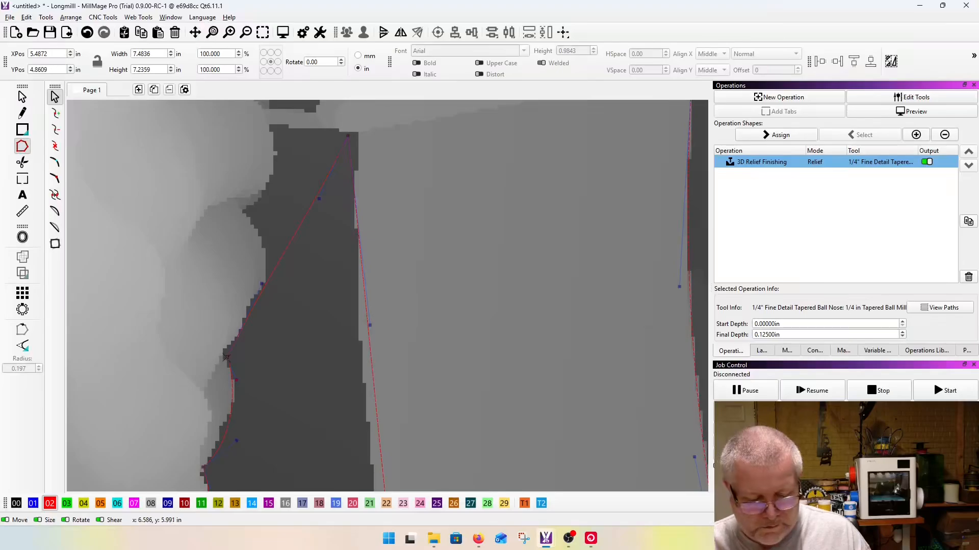
key(i)
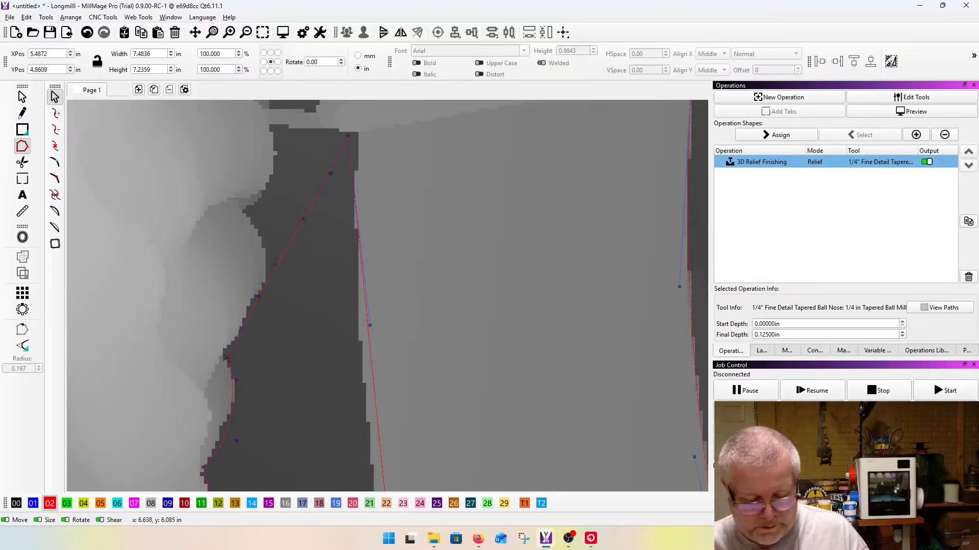
drag(275, 264, 265, 265)
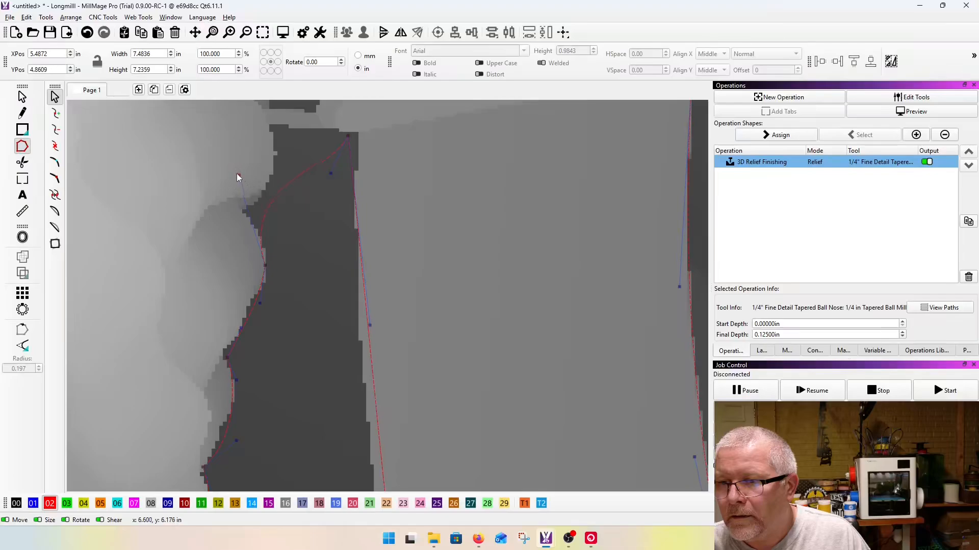
Step: Insert a node in the crease below the uppermost finger and adjust its handles to the finger edges
key(i)
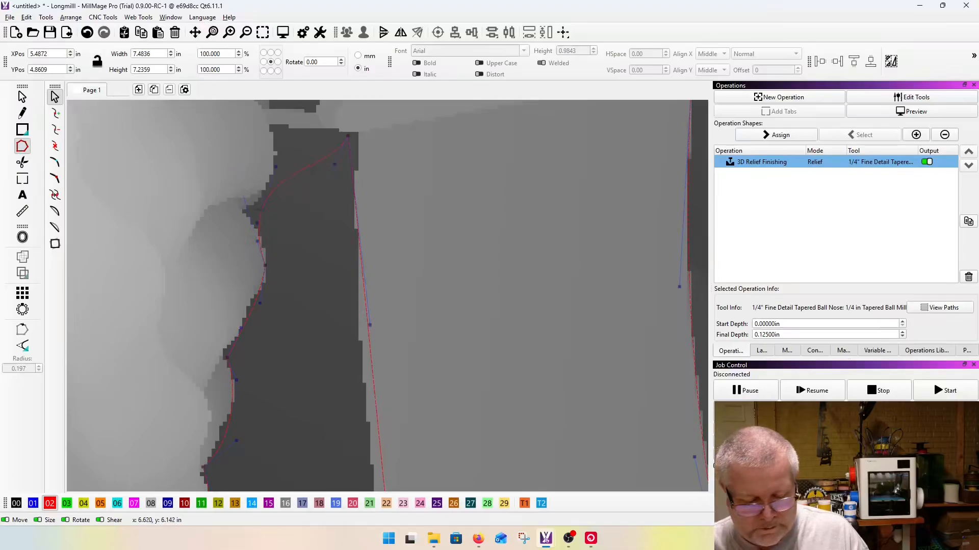
mouse_move(262, 210)
mouse_down()
mouse_move(245, 209)
mouse_move(261, 224)
mouse_up()
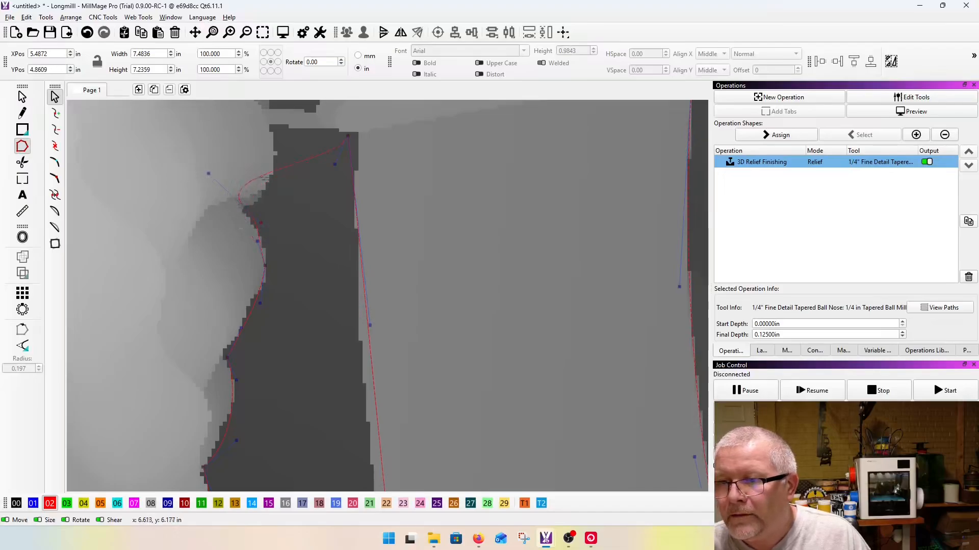
drag(207, 178, 240, 202)
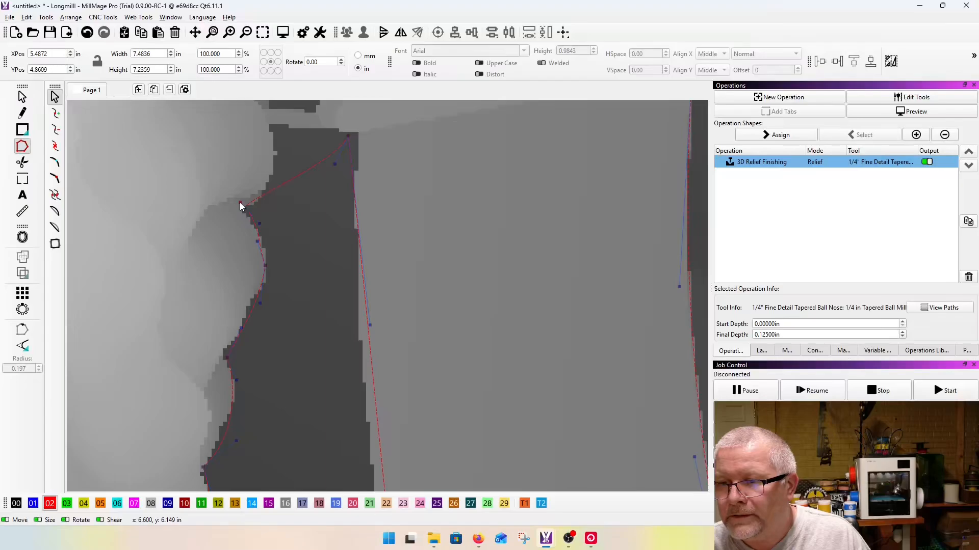
scroll(246, 207, up, 3)
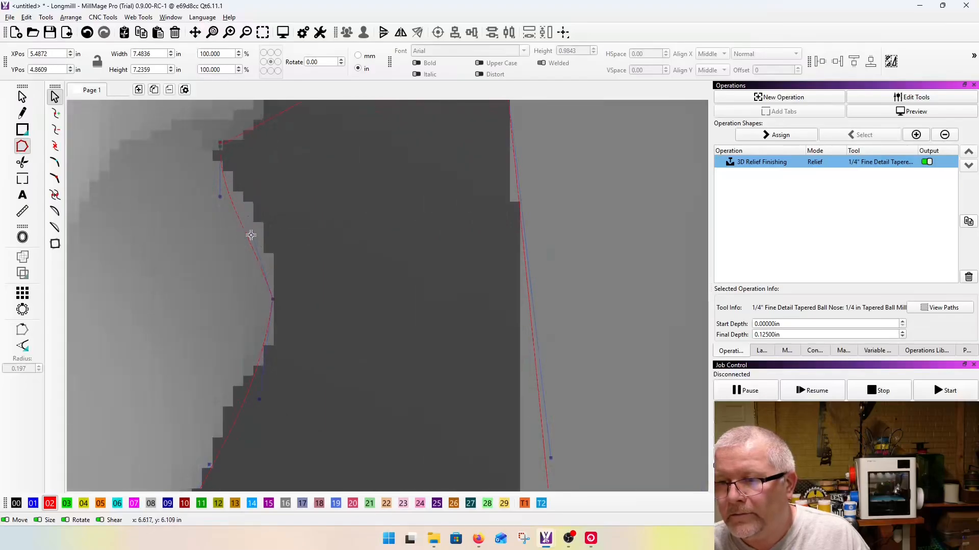
scroll(279, 237, down, 3)
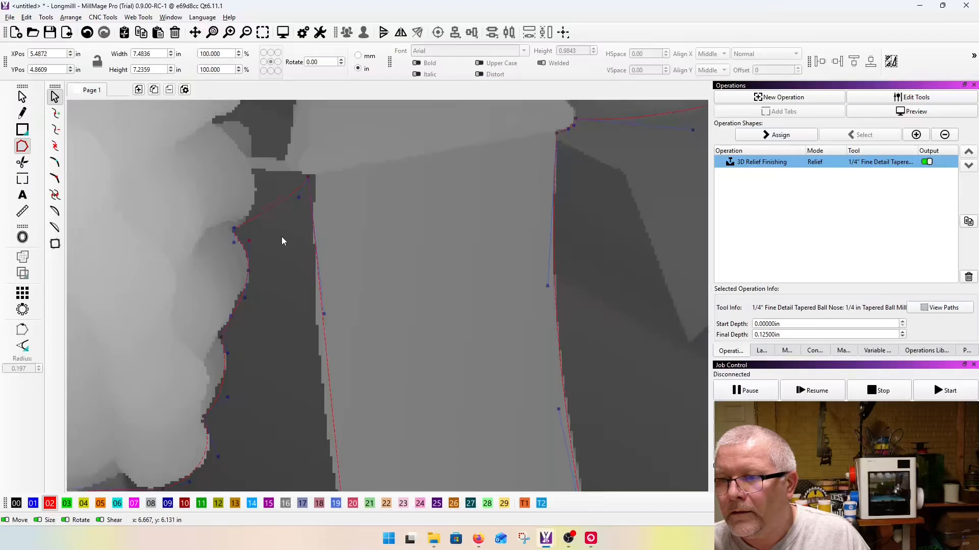
Step: Insert a node where the uppermost finger meets the trigger guard and shape the curves on both sides of it
scroll(252, 159, up, 3)
key(i)
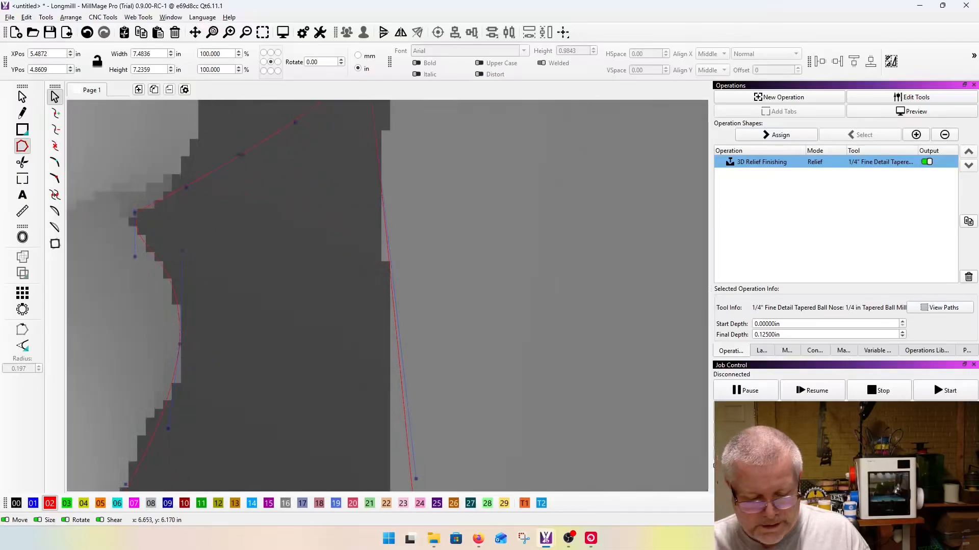
scroll(273, 202, down, 3)
drag(259, 237, 238, 218)
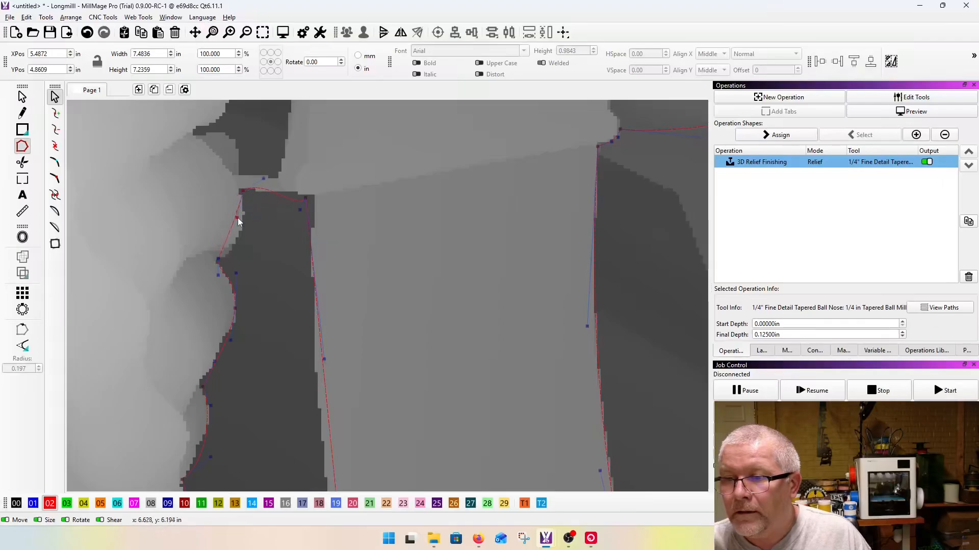
drag(263, 178, 264, 195)
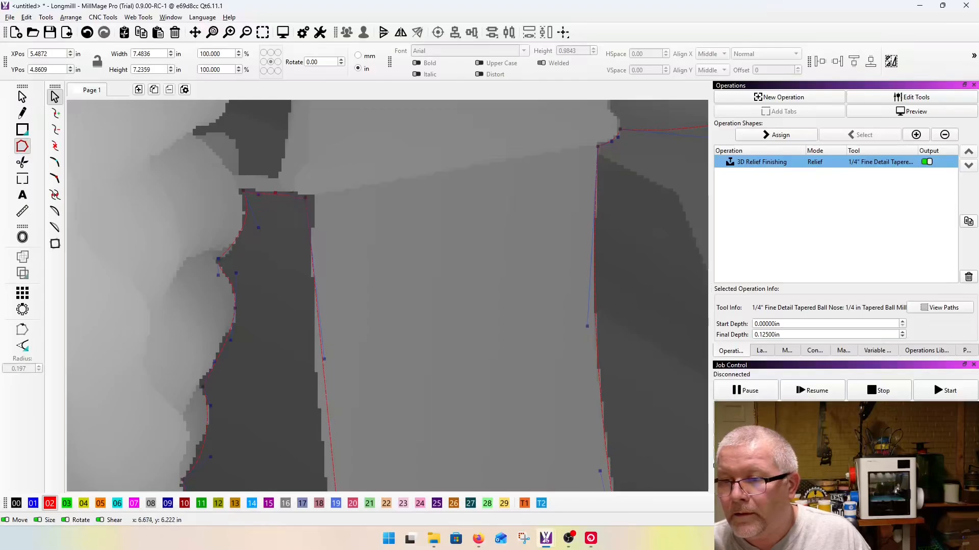
Step: Fit the two nodes at the upper corners of the gap between hand and magazine and straighten the curve joining them
scroll(282, 194, up, 3)
drag(323, 210, 345, 200)
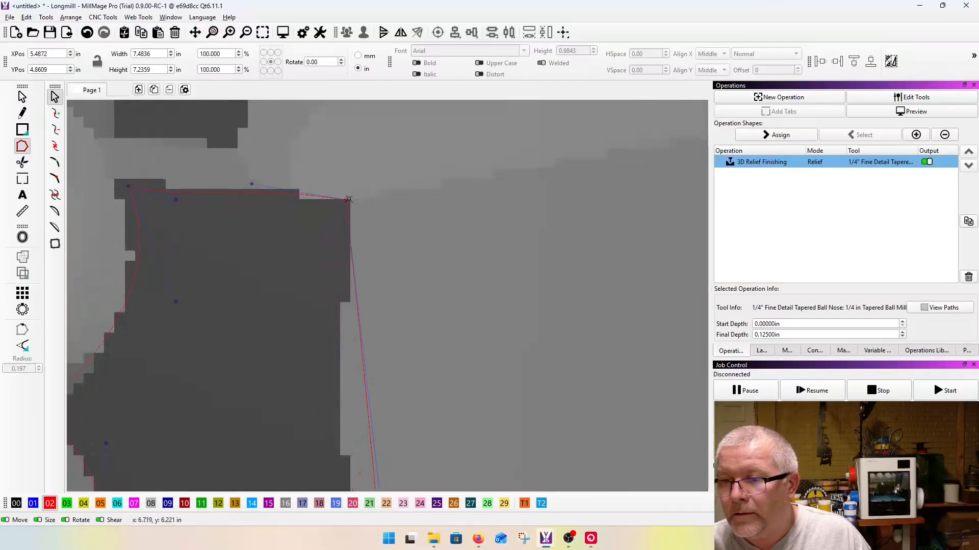
drag(127, 186, 112, 178)
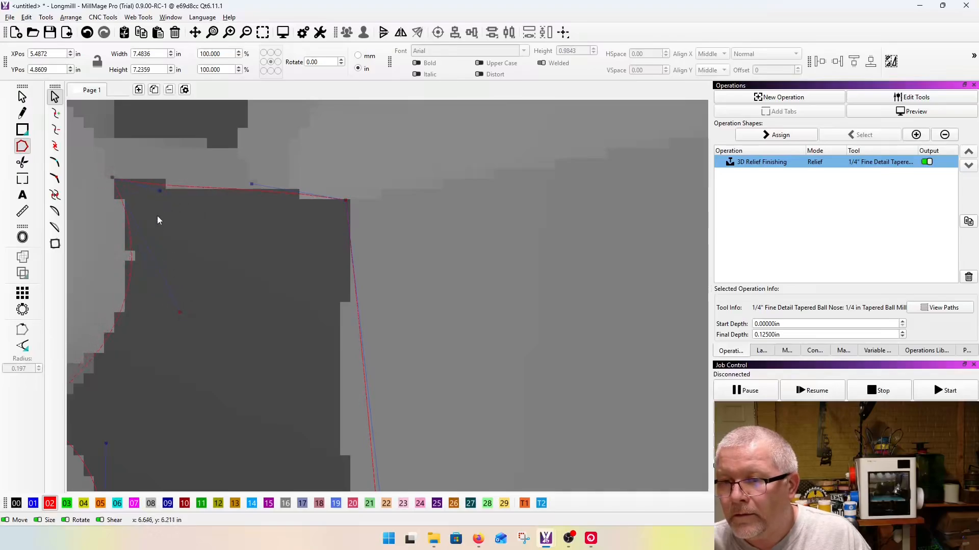
drag(252, 184, 232, 192)
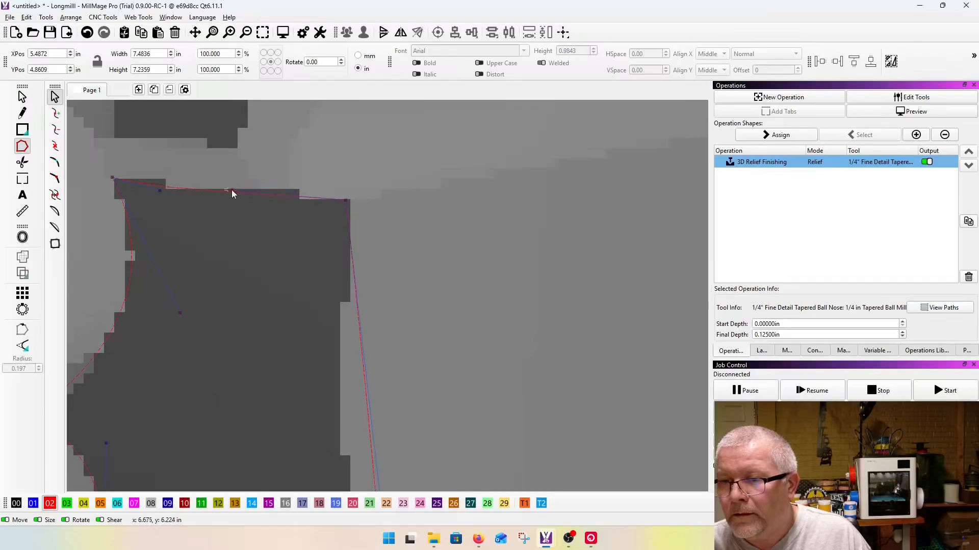
Step: Reshape the curve along the magazine's rear edge so it matches the edge from upper to lower corner
scroll(232, 192, down, 9)
scroll(257, 284, up, 5)
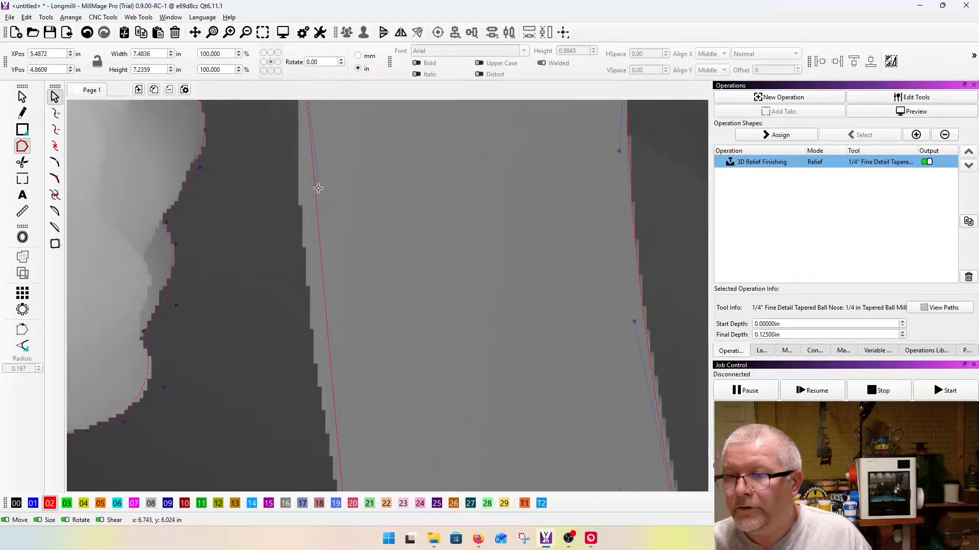
scroll(280, 216, down, 3)
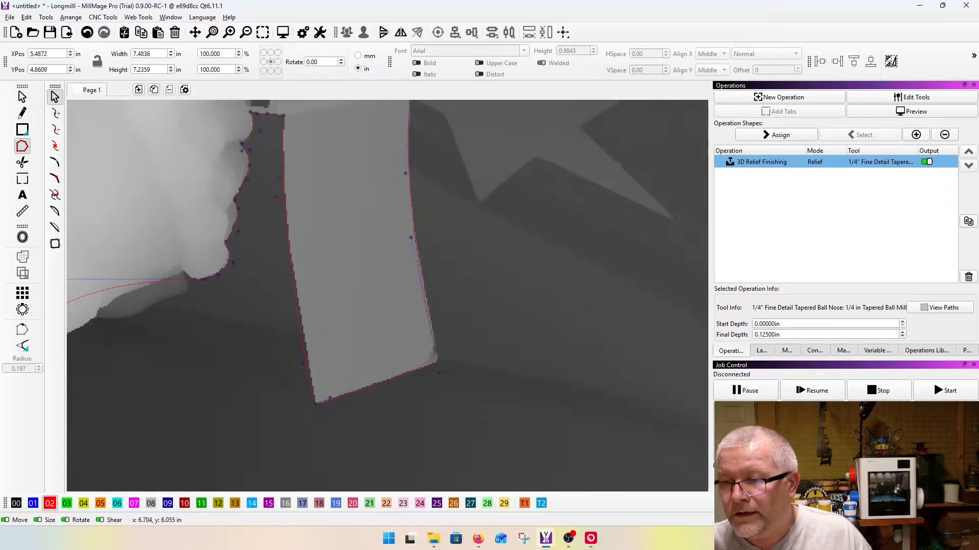
scroll(305, 334, up, 3)
scroll(305, 333, down, 5)
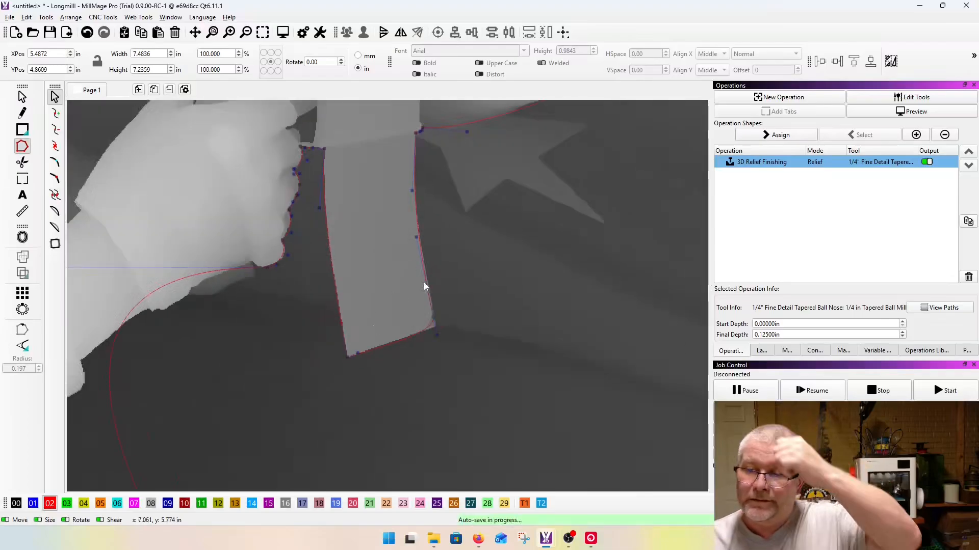
scroll(419, 286, down, 5)
scroll(469, 197, up, 5)
scroll(356, 246, up, 2)
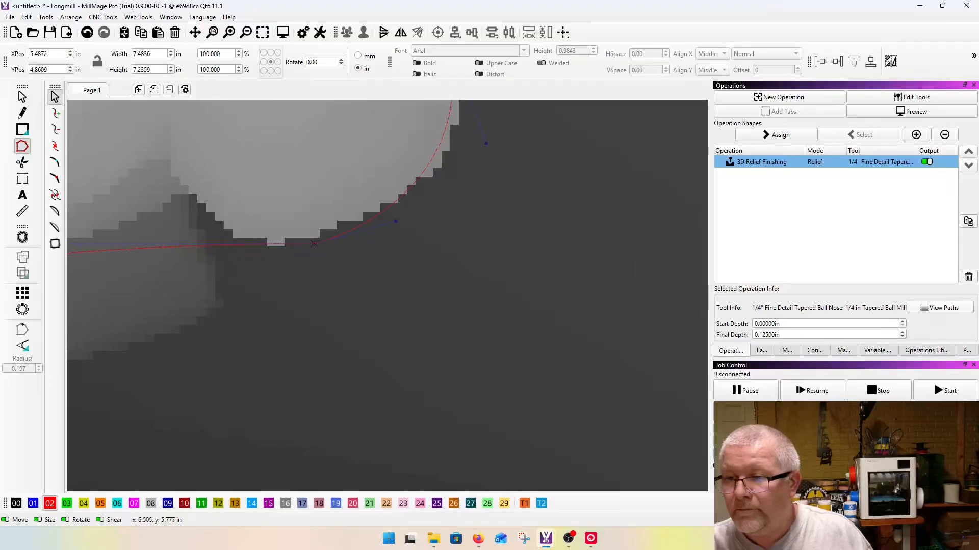
scroll(313, 244, down, 3)
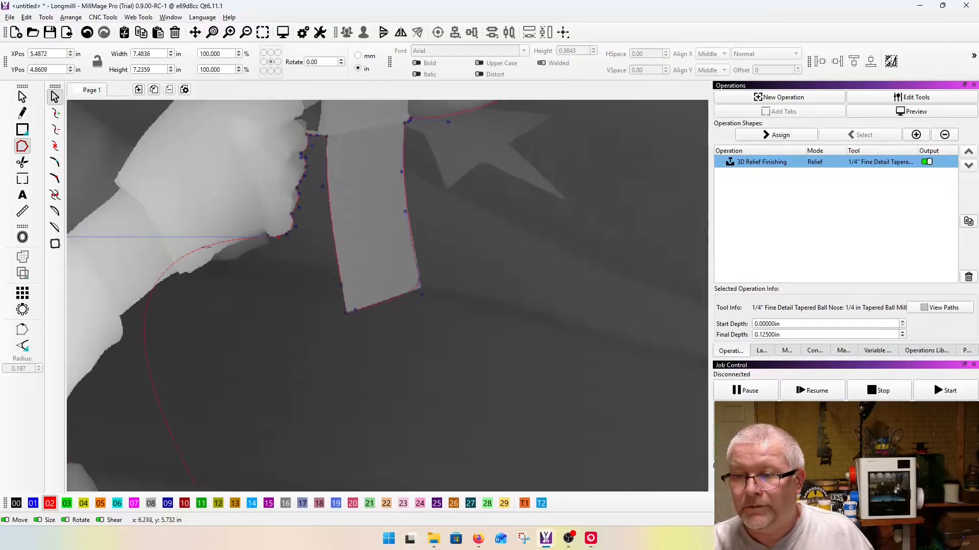
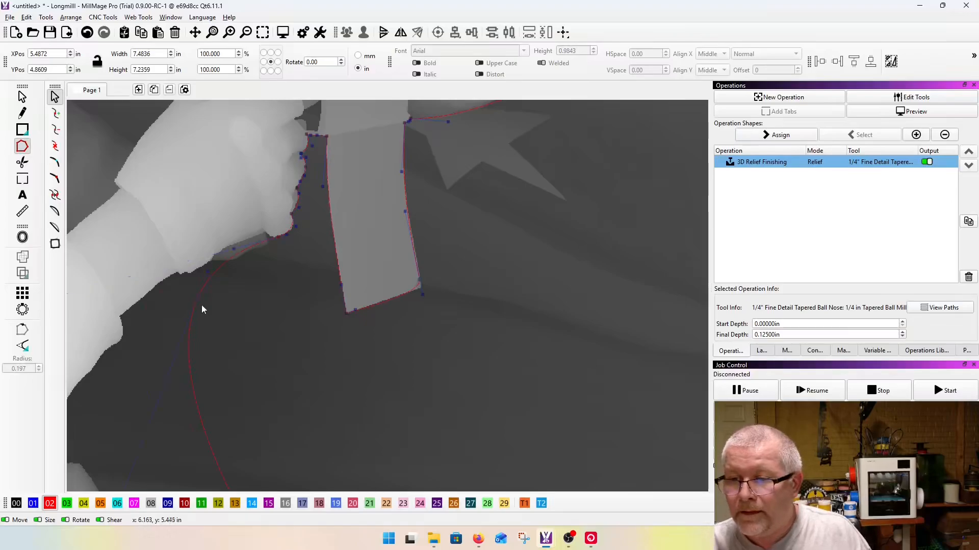
Step: Fit the node under the trigger hand's wrist to the edge and shorten its long handle along the forearm
scroll(200, 310, up, 3)
drag(131, 237, 131, 238)
drag(159, 167, 184, 227)
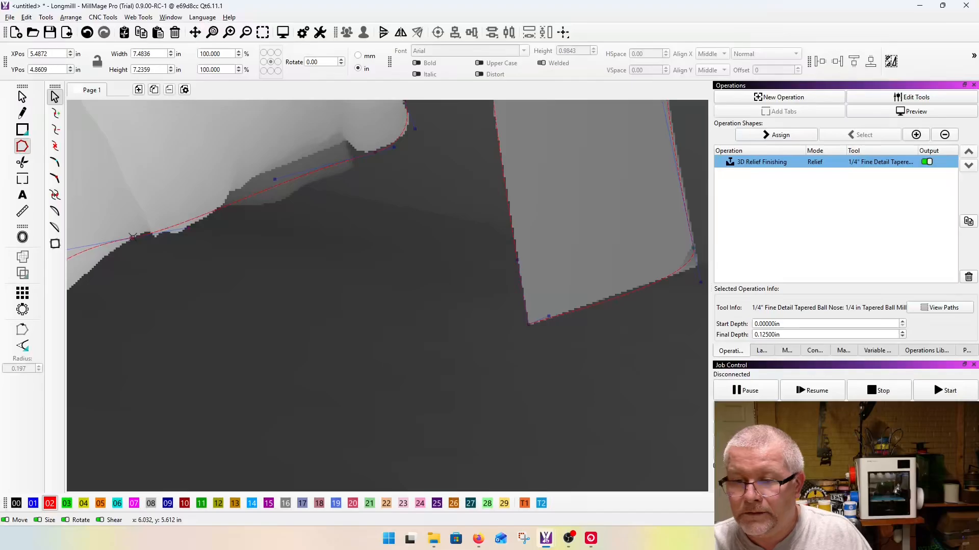
drag(132, 237, 133, 240)
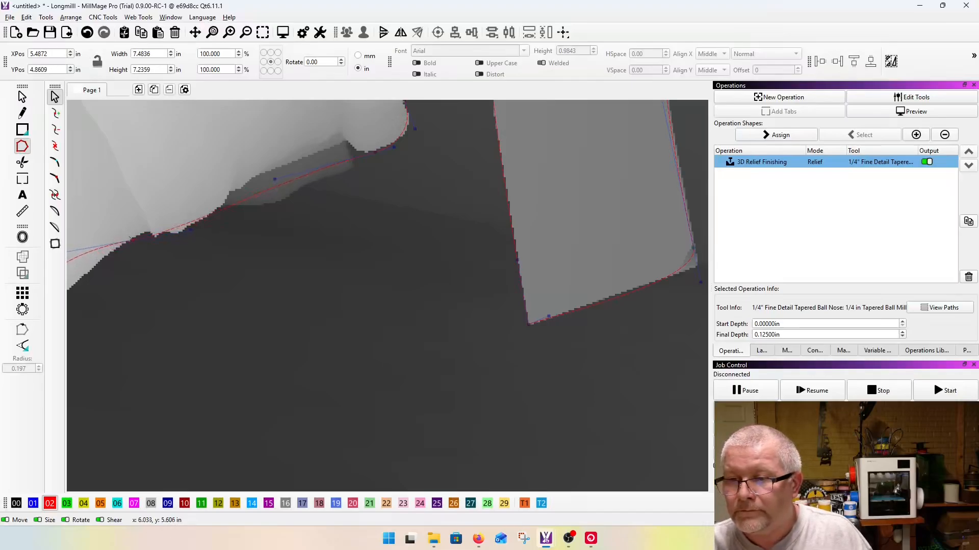
scroll(195, 244, down, 3)
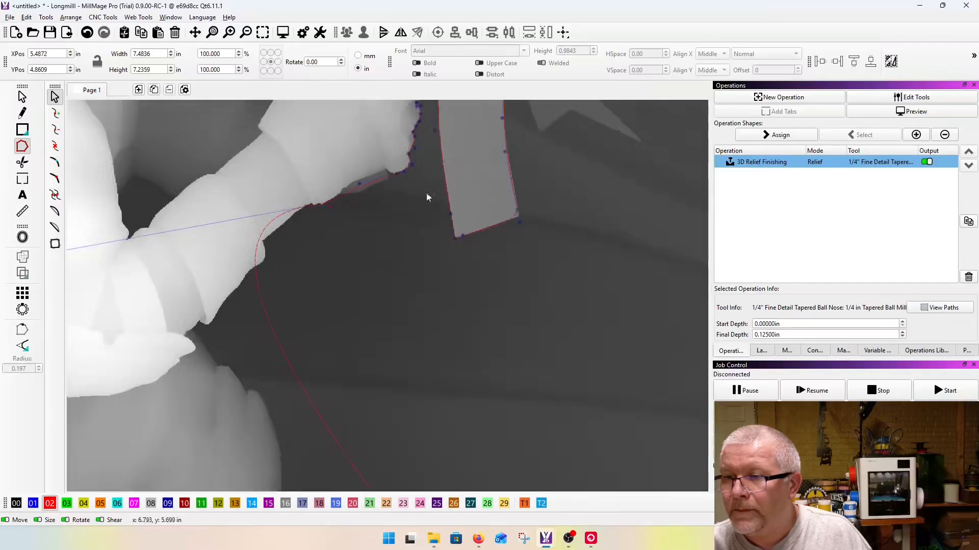
drag(112, 250, 190, 254)
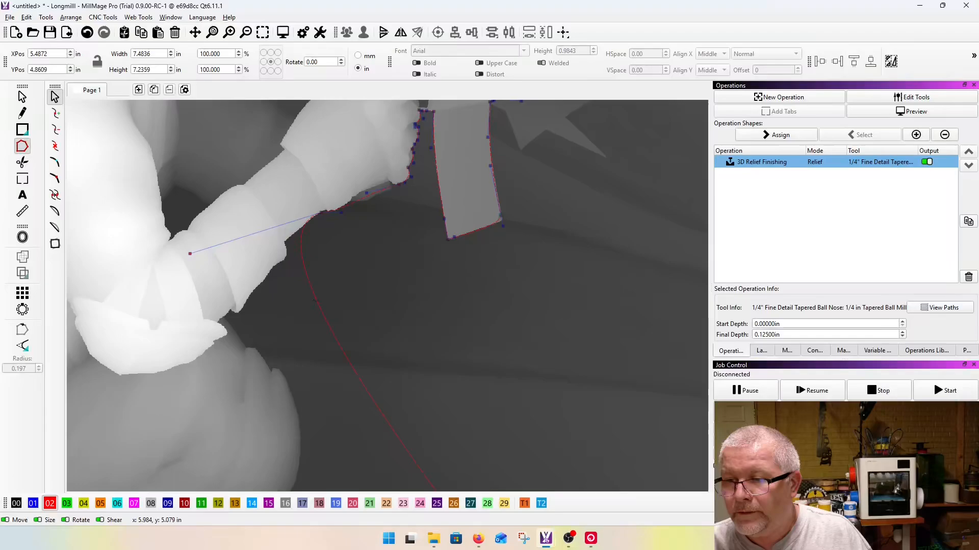
scroll(316, 210, up, 1)
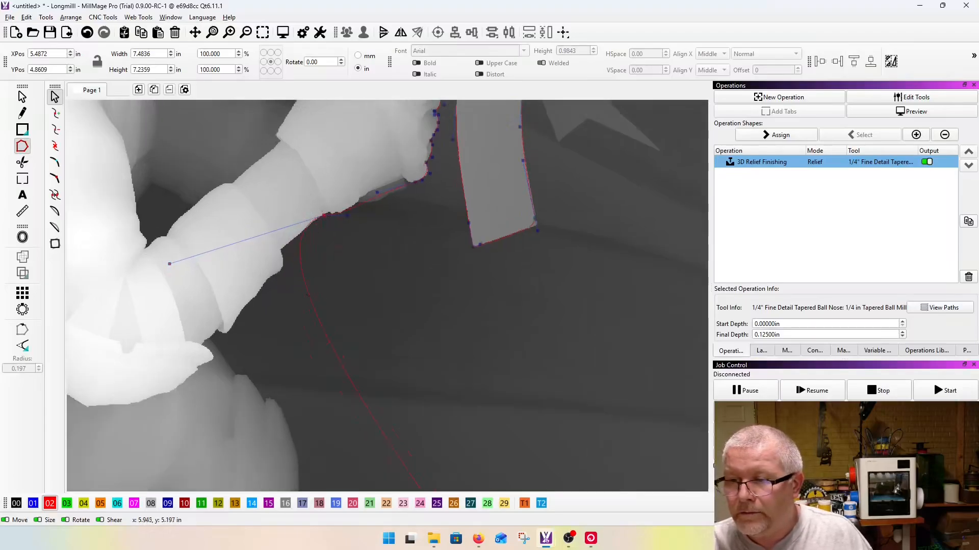
Step: Insert a node in the crease between elbow and thigh and shape the curve along the forearm's underside
key(i)
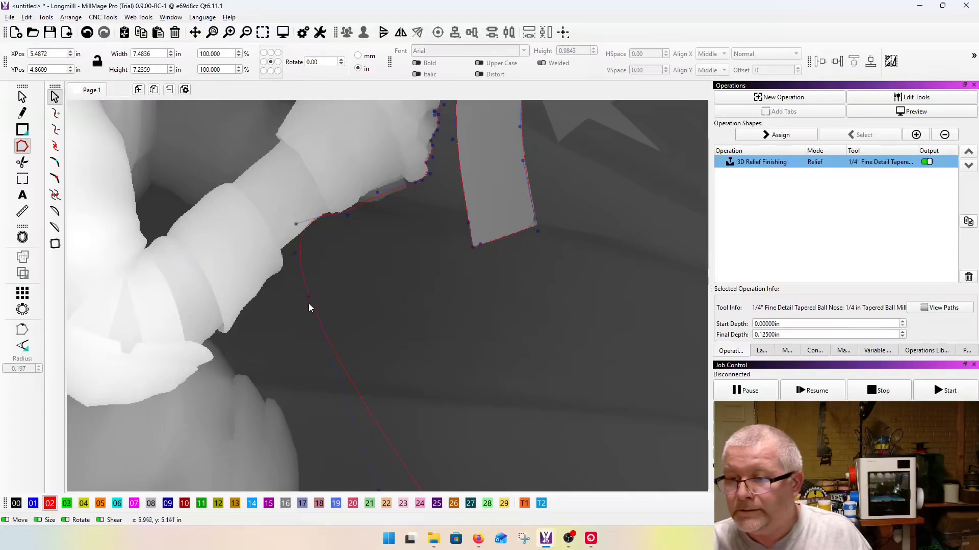
drag(310, 296, 215, 339)
drag(195, 298, 246, 332)
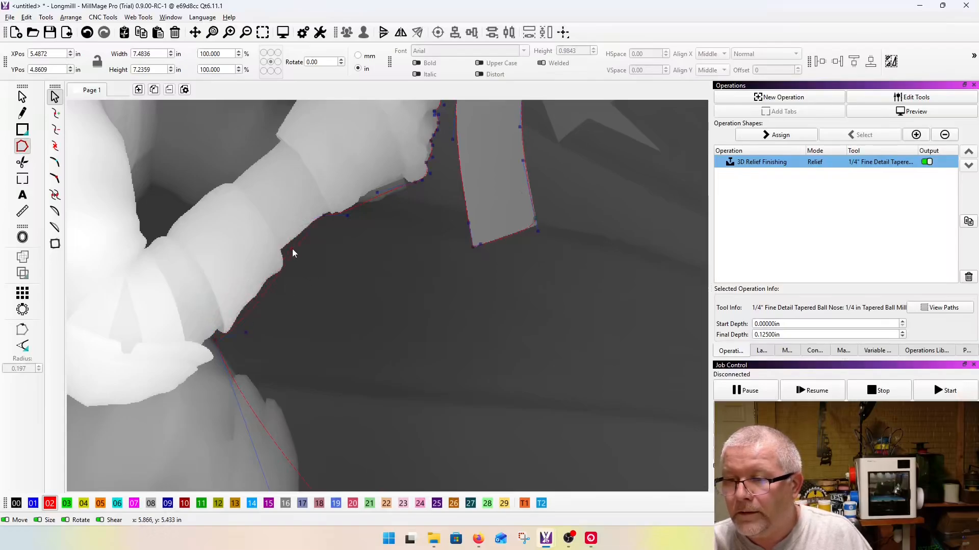
Step: Insert a node on the upper front edge of the raised knee and adjust its curve toward the elbow
scroll(225, 326, down, 3)
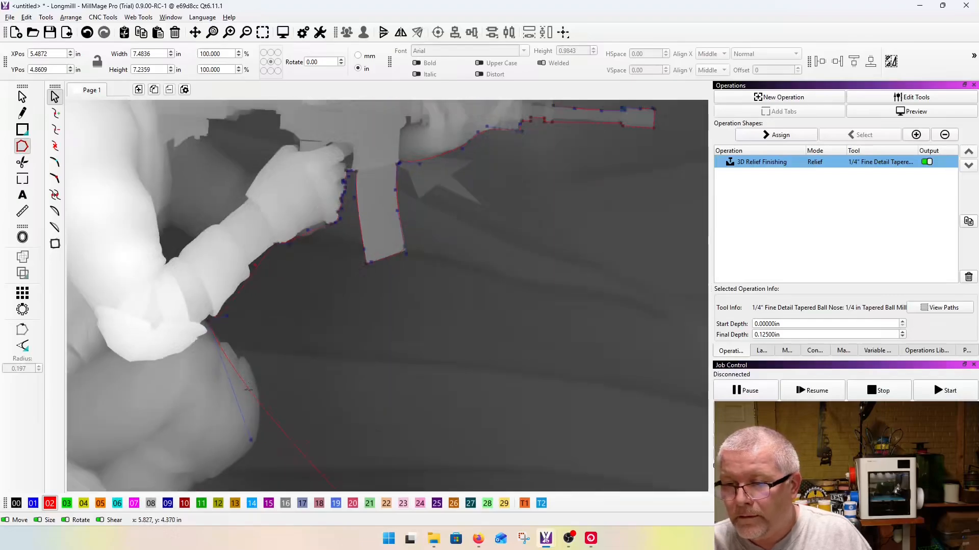
click(247, 390)
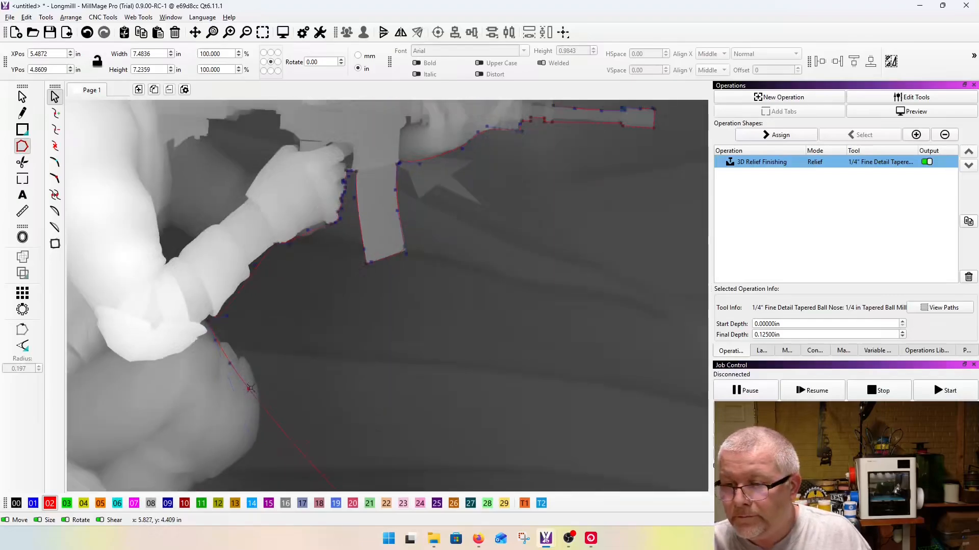
drag(248, 390, 263, 392)
scroll(256, 390, up, 4)
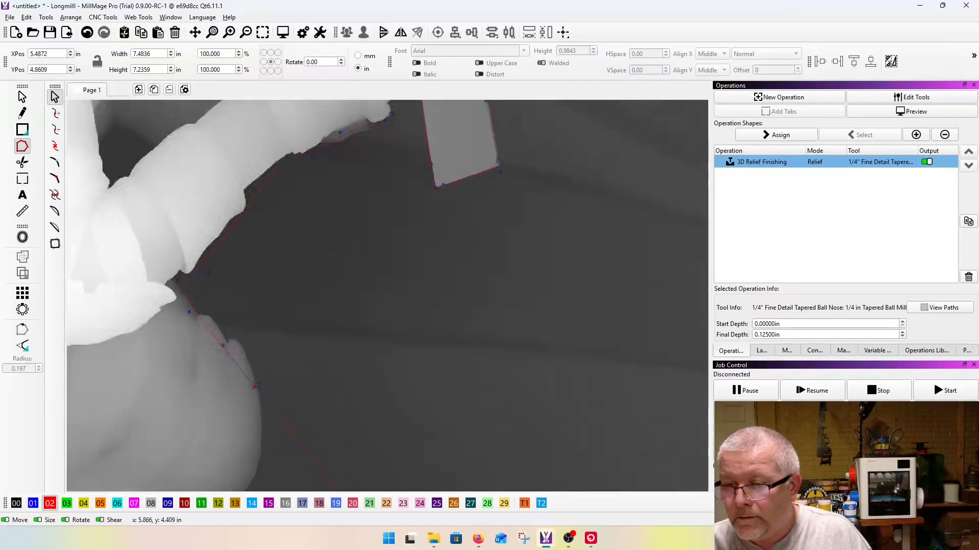
drag(248, 390, 250, 333)
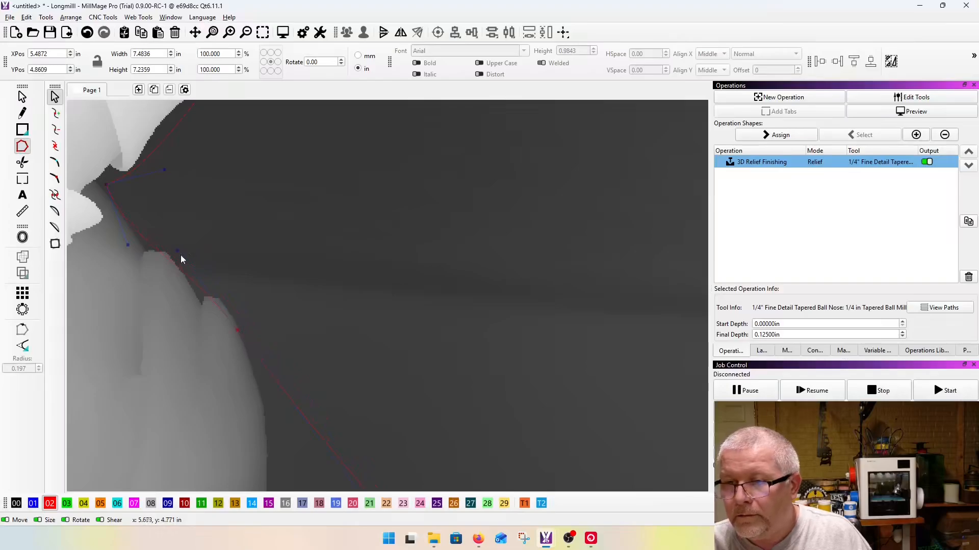
Step: Insert a node below the raised knee and place it in the crease where it meets the lower leg
scroll(188, 244, down, 2)
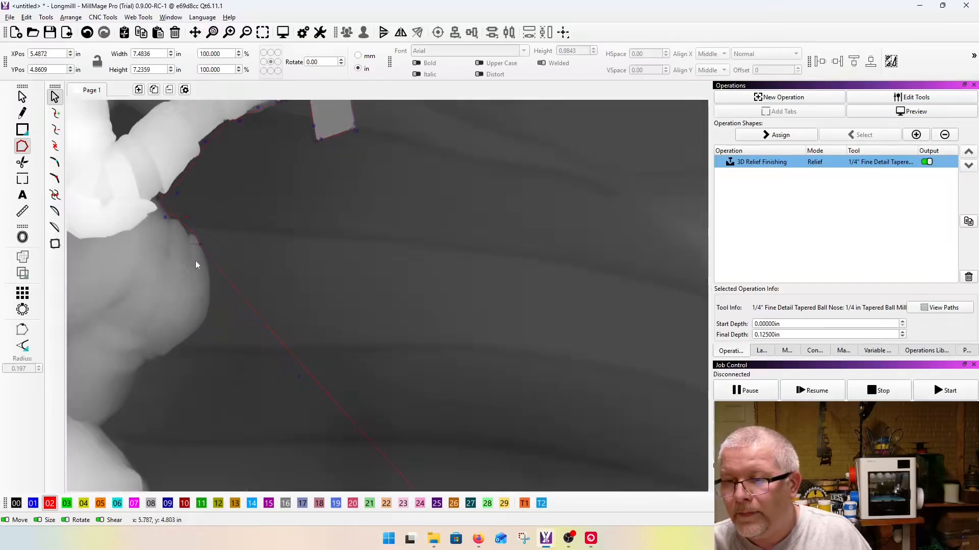
key(i)
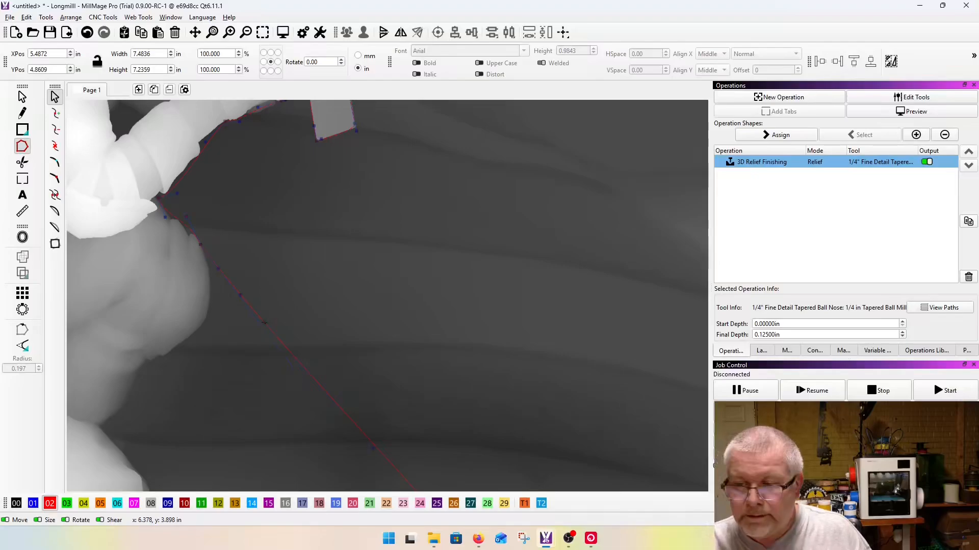
drag(264, 323, 131, 390)
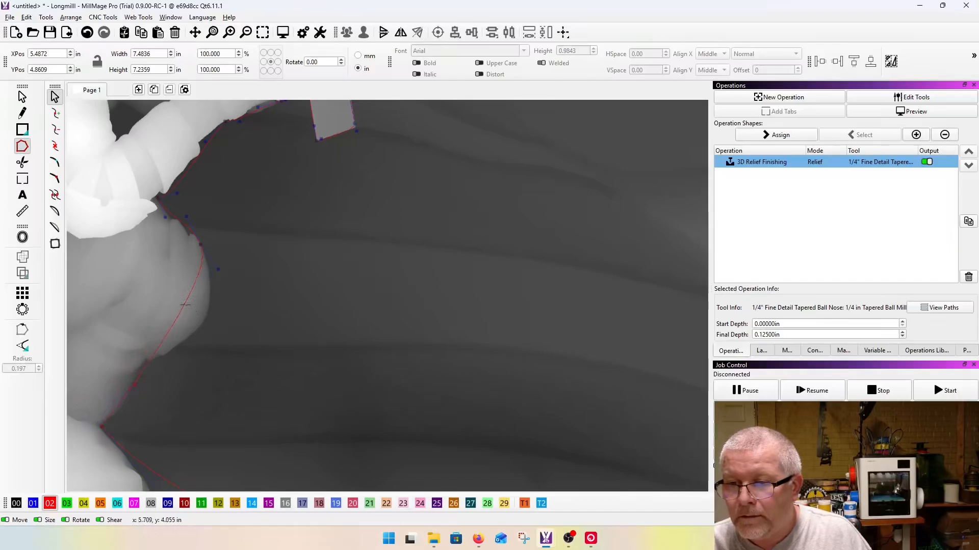
Step: Insert a node on the lower front of the raised knee and shape the curves around the knee and shin
drag(185, 304, 205, 313)
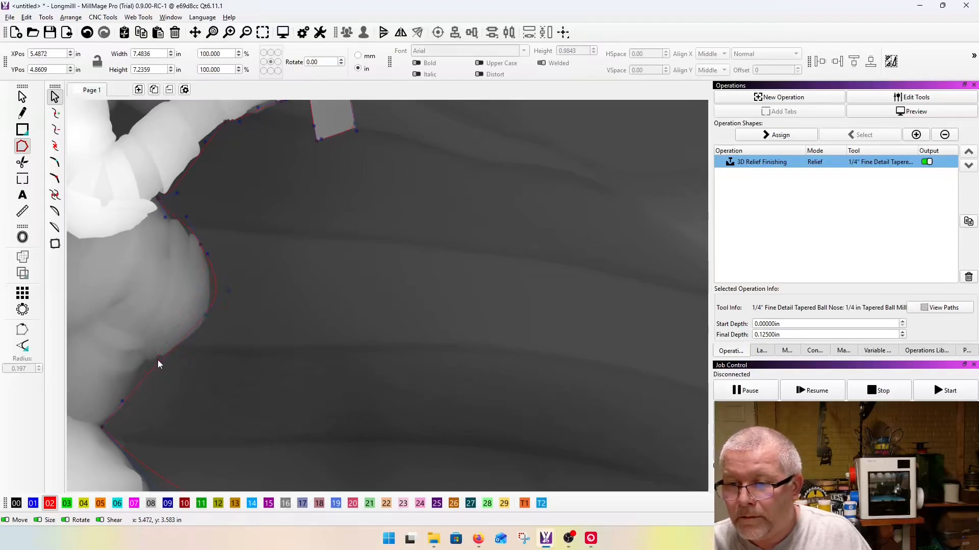
drag(210, 317, 205, 331)
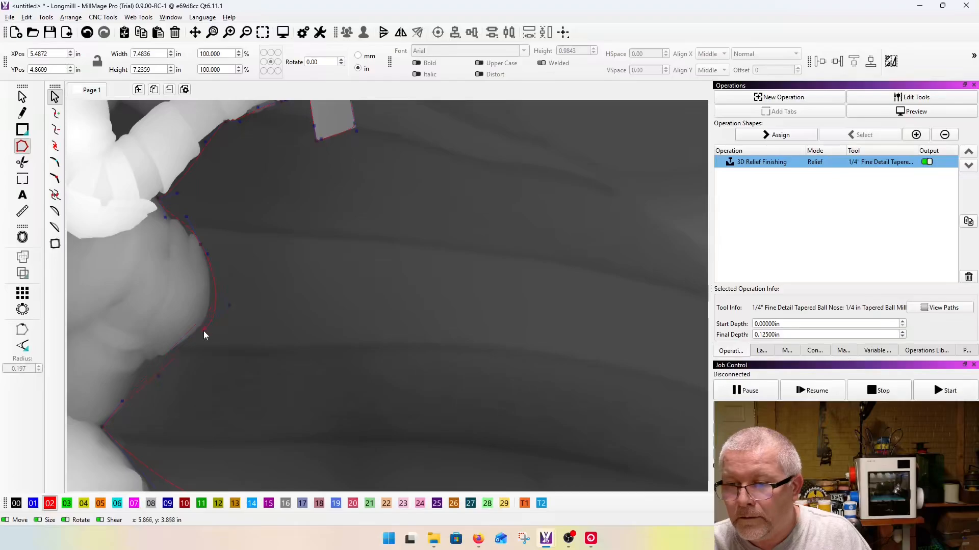
click(154, 382)
click(146, 367)
drag(201, 332, 191, 348)
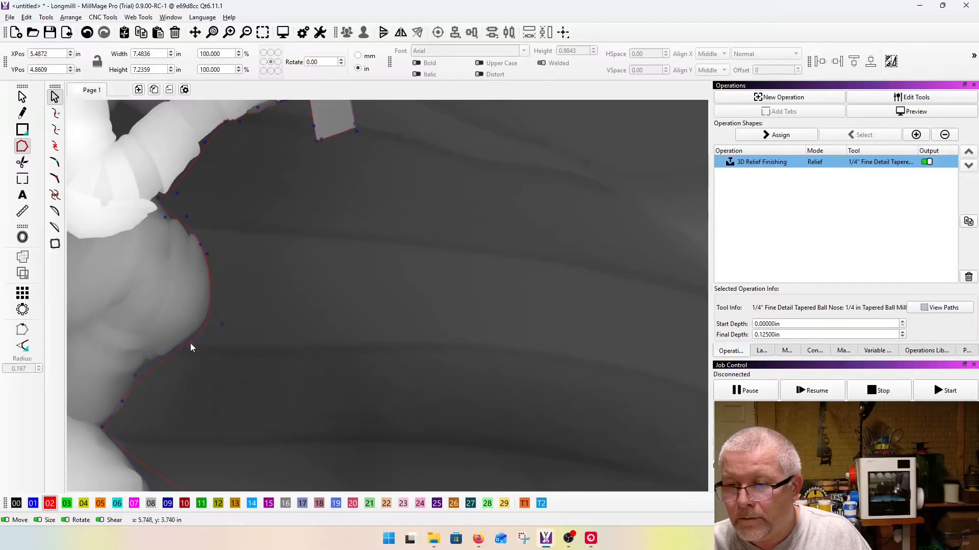
Step: Move the outline's lower front corner node to the base of the kneeling knee and shape the adjoining curves to it
scroll(182, 337, down, 3)
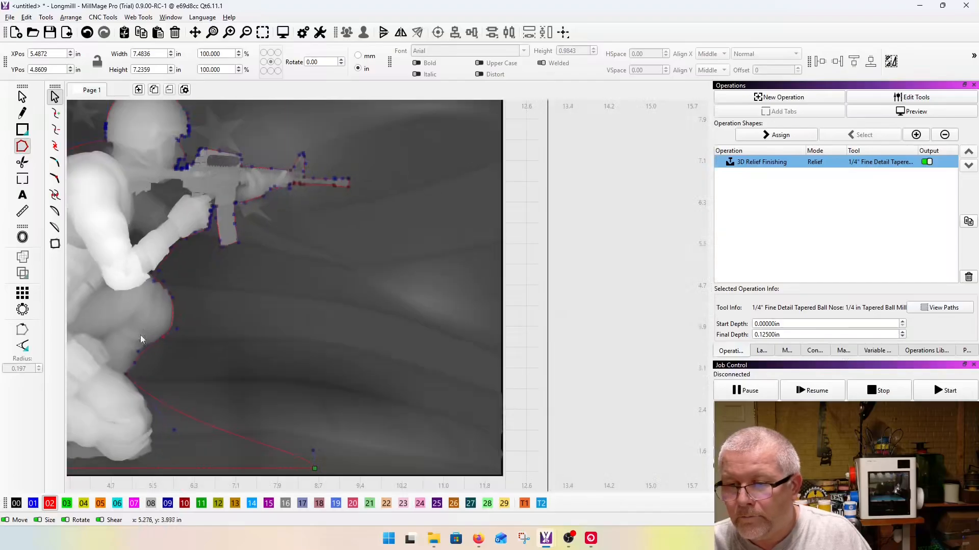
scroll(137, 449, up, 5)
scroll(357, 248, down, 3)
drag(492, 364, 267, 351)
scroll(315, 342, up, 2)
drag(179, 359, 179, 362)
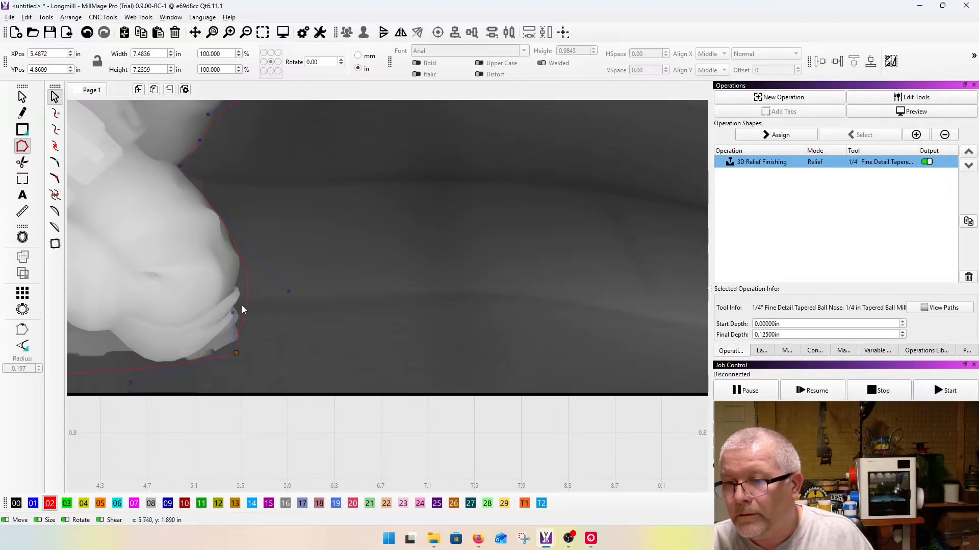
drag(235, 353, 242, 338)
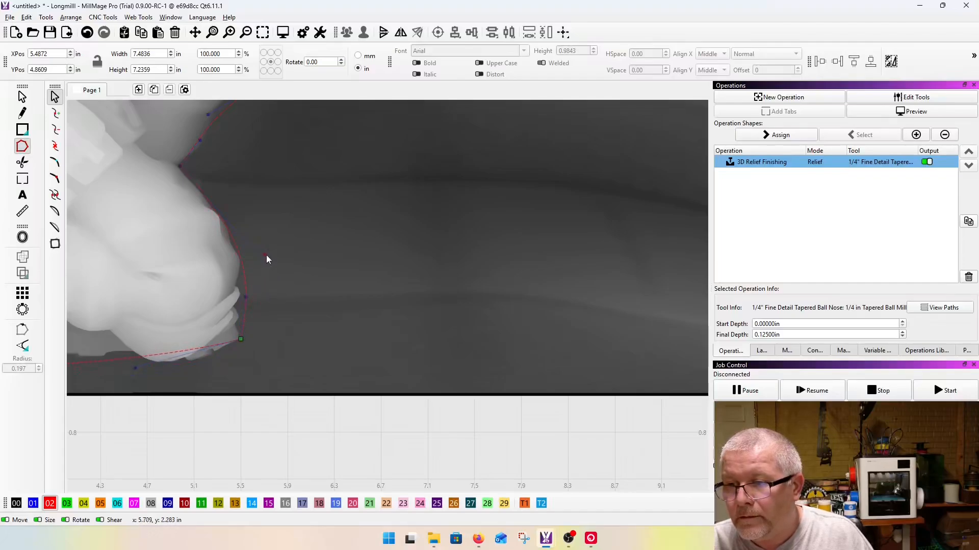
drag(137, 367, 171, 378)
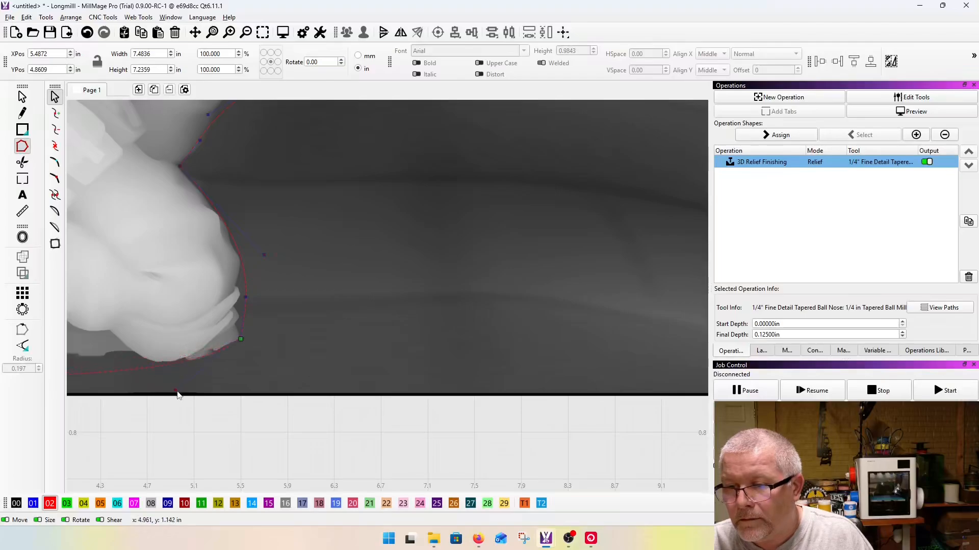
Step: Move the outline's lower rear corner node to the back of the boot and bend its curve beneath the sole
scroll(426, 356, down, 4)
scroll(240, 372, up, 4)
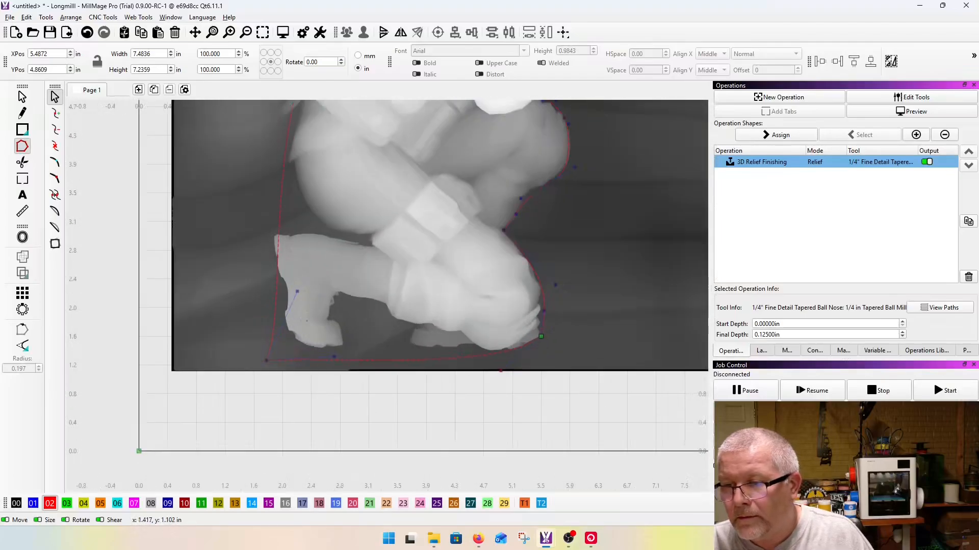
drag(265, 360, 286, 331)
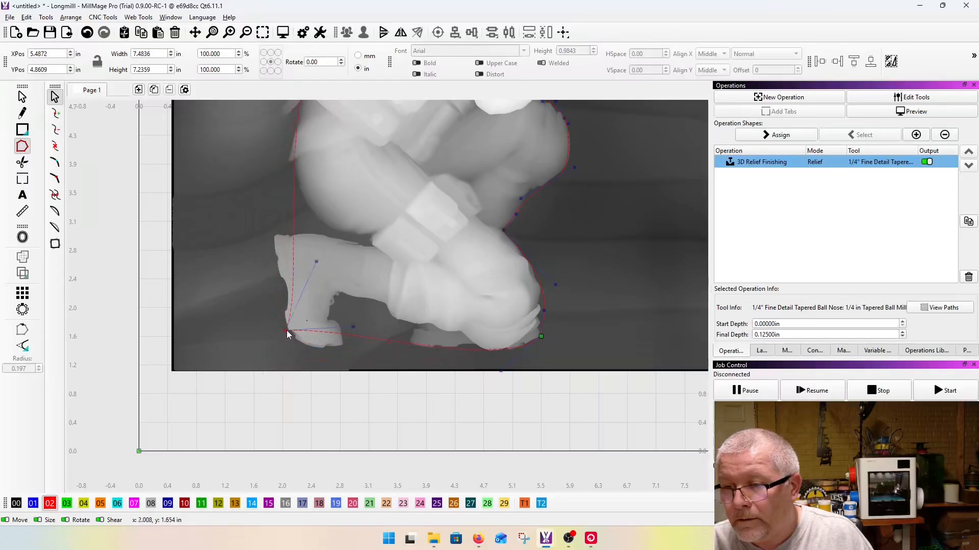
drag(354, 328, 303, 369)
Step: Insert a node in the bottom edge, raise it into the gap beneath the shin, and shape the curves on both sides
key(i)
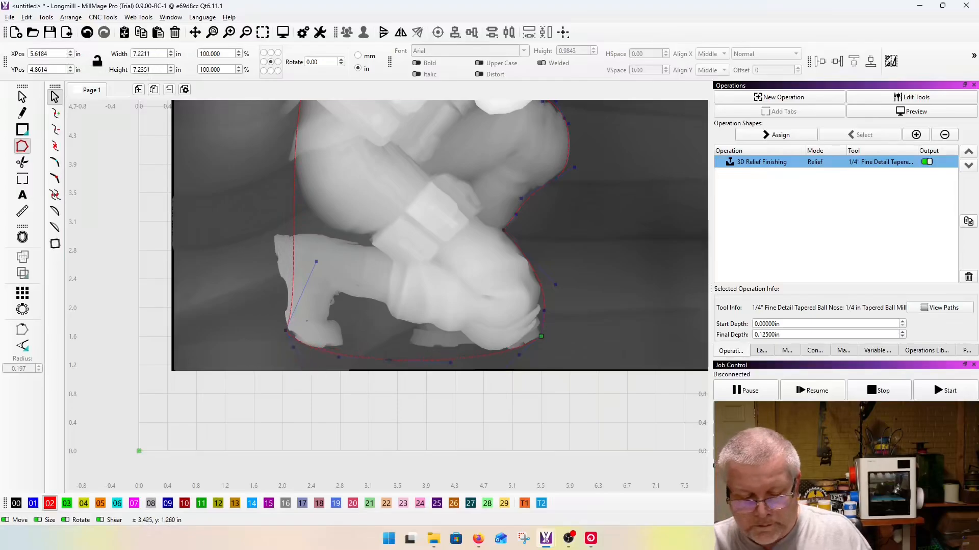
drag(389, 359, 365, 299)
drag(426, 301, 424, 379)
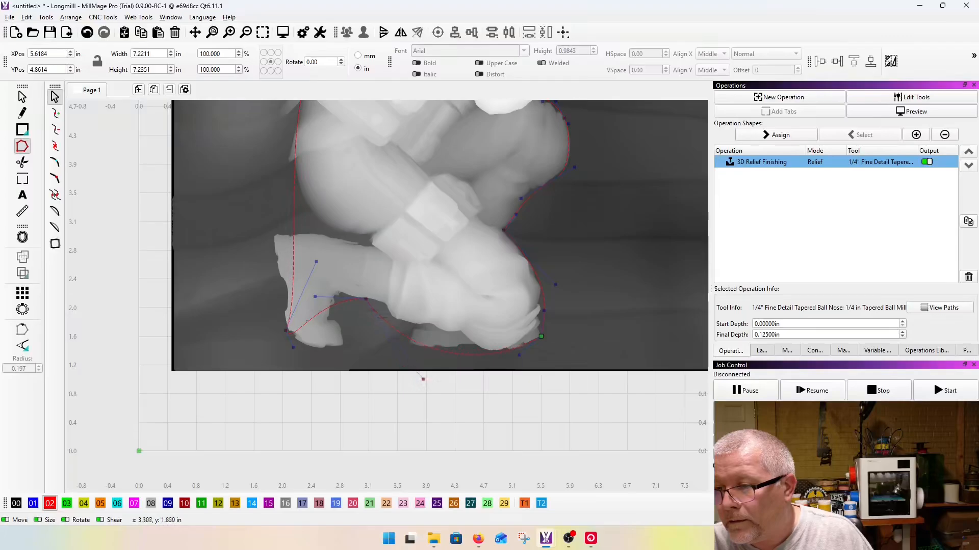
drag(366, 300, 387, 310)
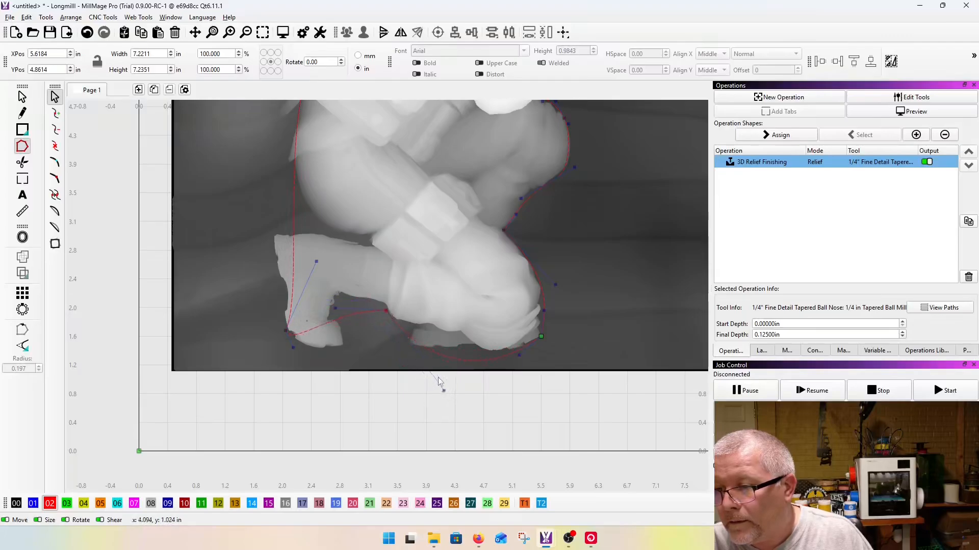
drag(444, 392, 393, 370)
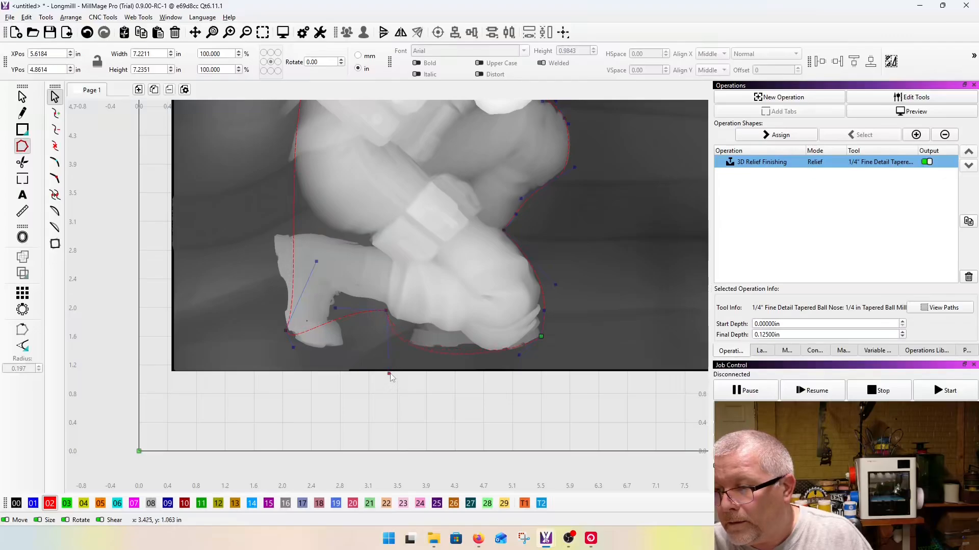
drag(321, 327, 330, 351)
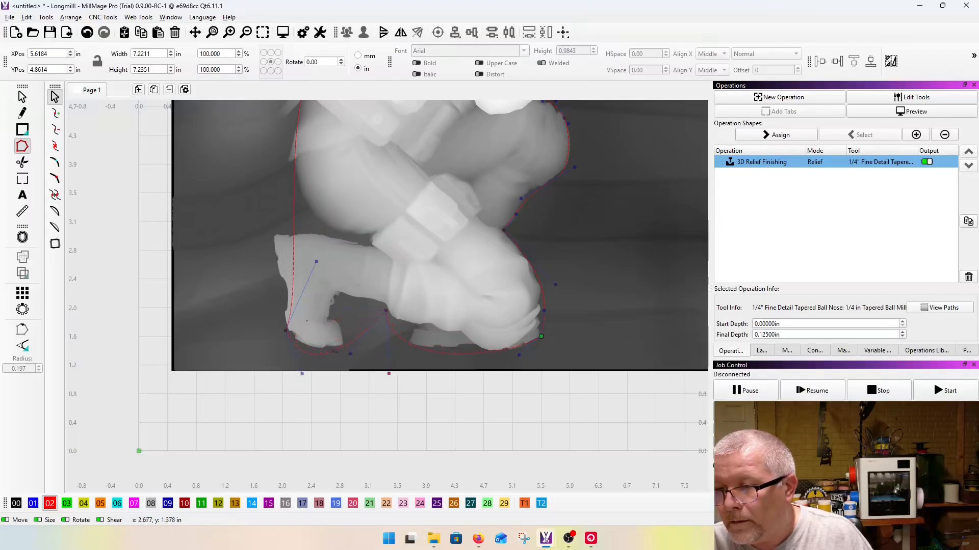
Step: Adjust the handles of the rear curve so it follows the boot's rear edge and the soldier's back up to the shoulder
drag(317, 261, 273, 249)
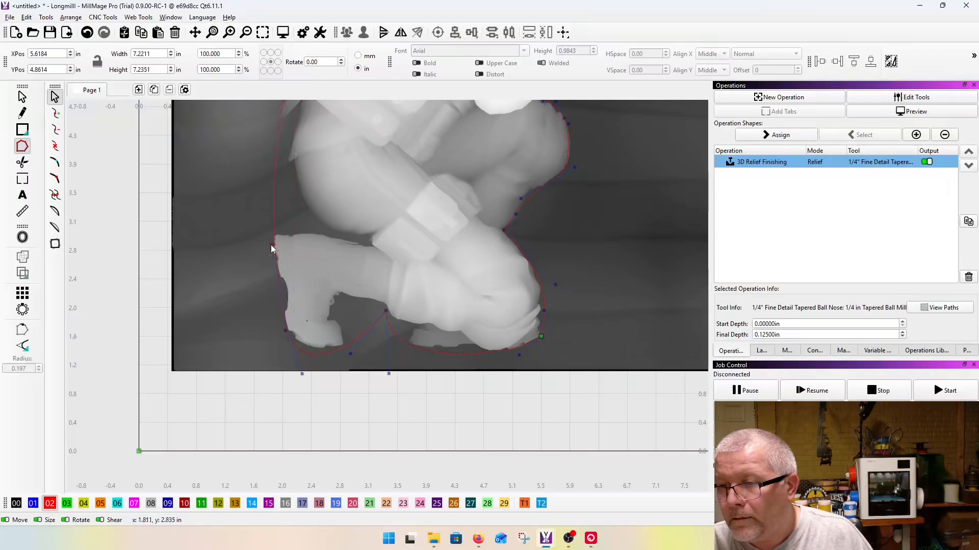
scroll(297, 267, down, 3)
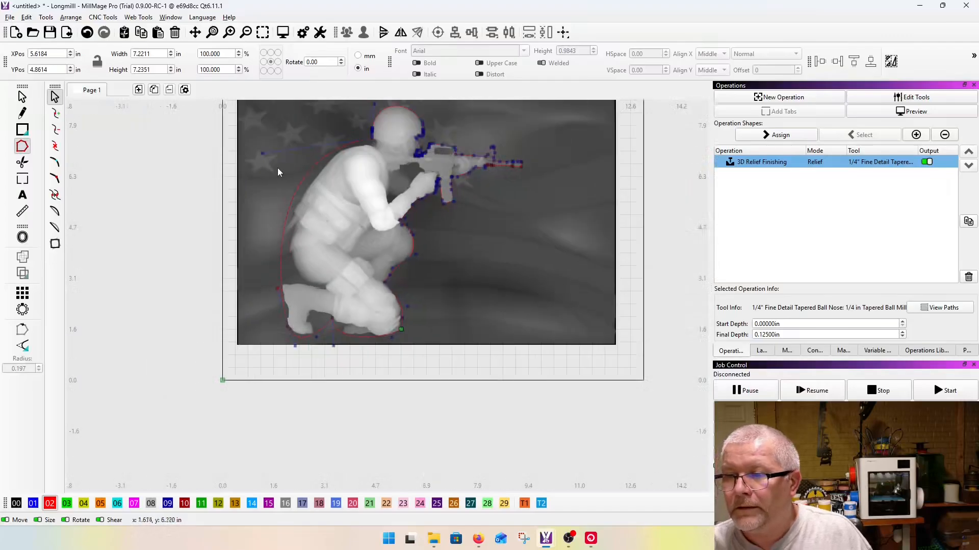
scroll(276, 174, up, 1)
scroll(267, 253, down, 1)
drag(258, 192, 258, 216)
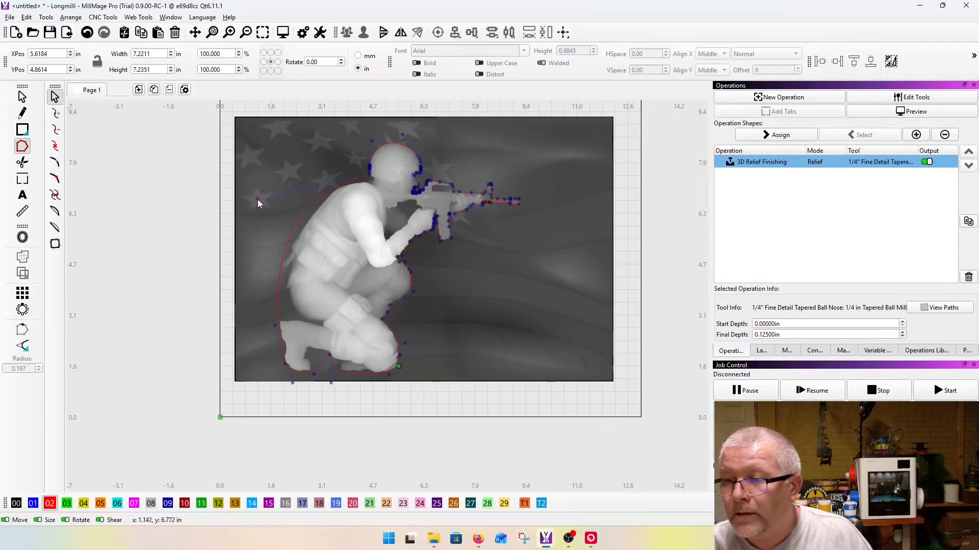
scroll(387, 159, up, 5)
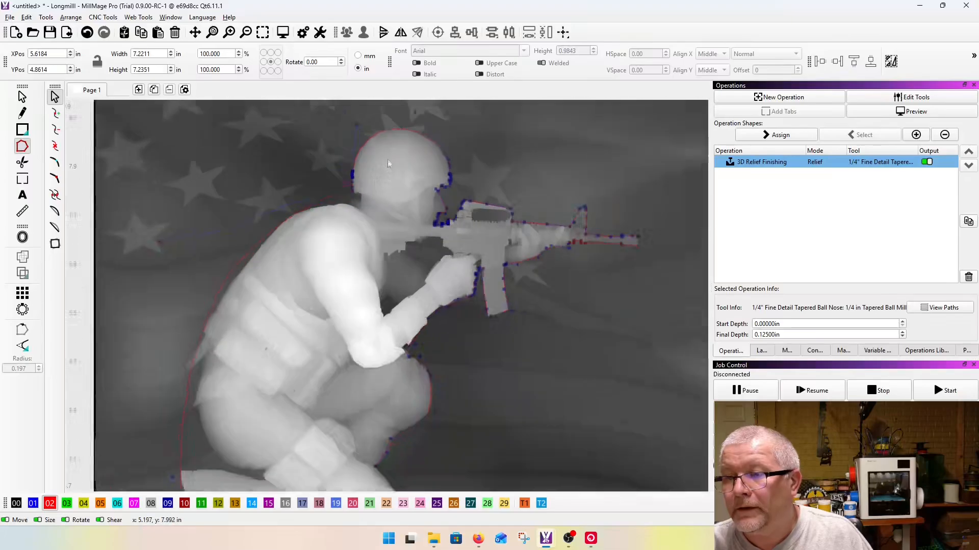
Step: Delete the surplus node behind the neck, place the remaining node where neck meets shoulder, and fit the curve toward the helmet
key(d)
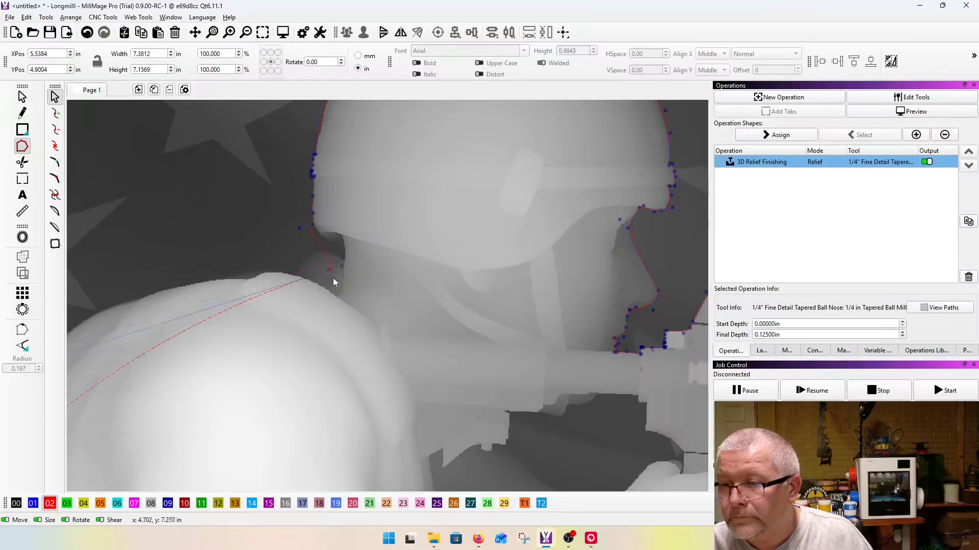
click(340, 295)
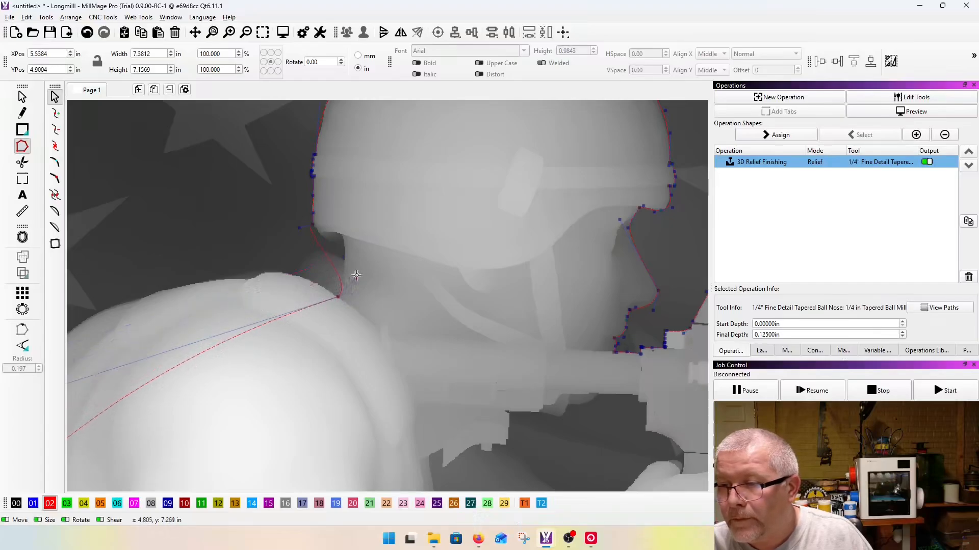
drag(346, 252, 332, 251)
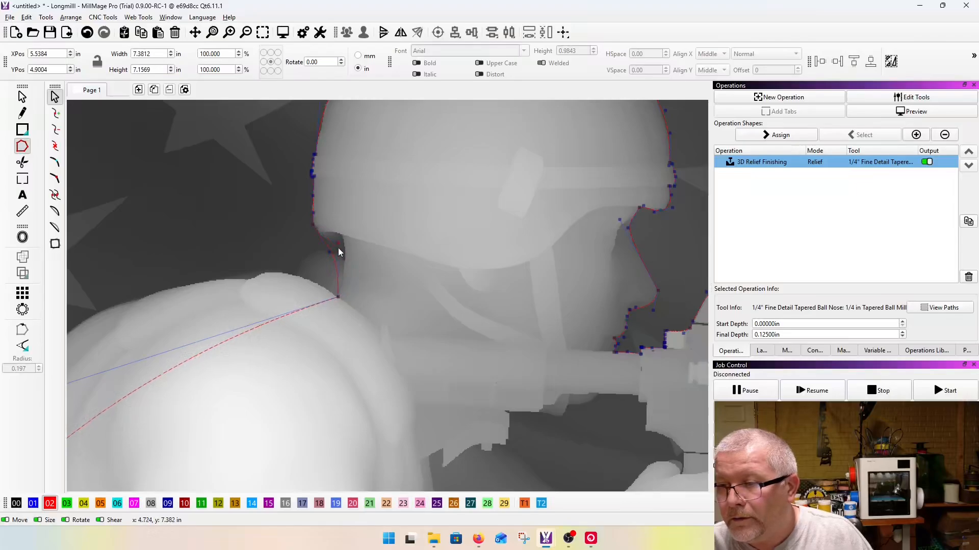
Step: Insert a node over the collar at the top of the shoulder and adjust the handle so the curve follows the upper back
scroll(372, 305, down, 2)
scroll(427, 335, down, 2)
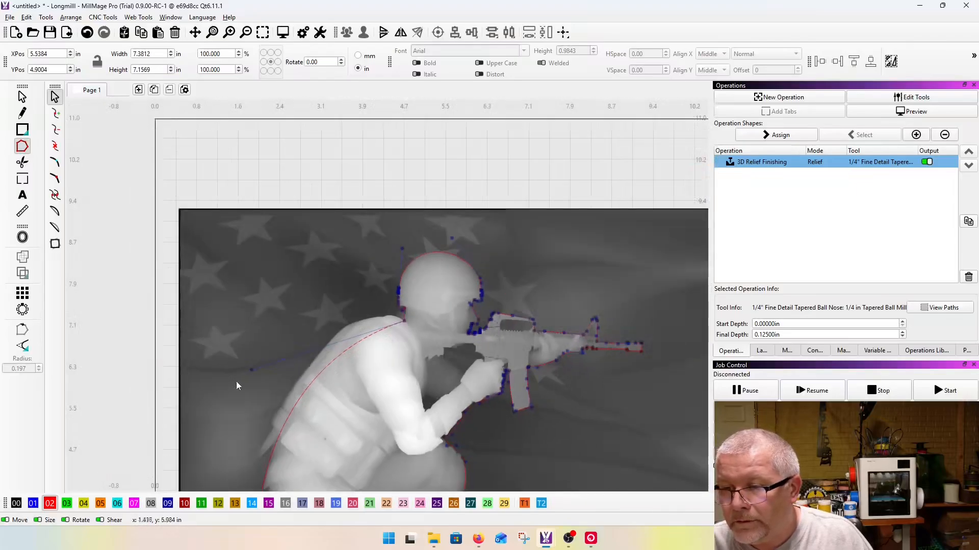
drag(249, 372, 284, 278)
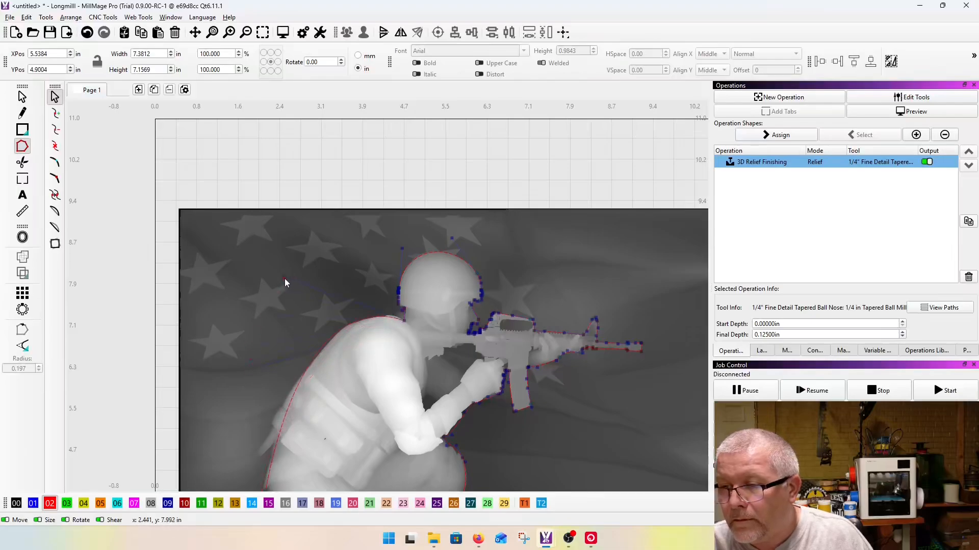
scroll(384, 297, up, 2)
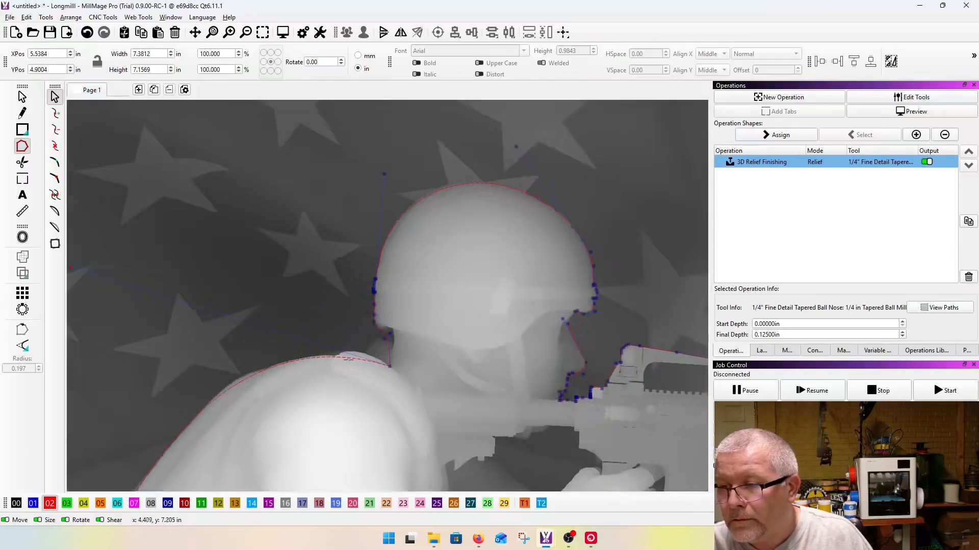
drag(346, 356, 353, 349)
scroll(402, 378, down, 2)
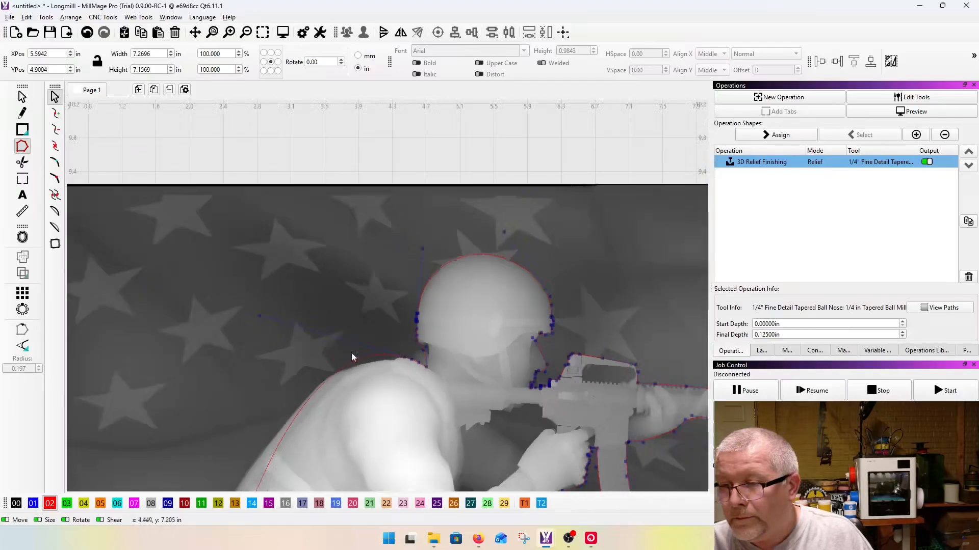
drag(259, 315, 185, 373)
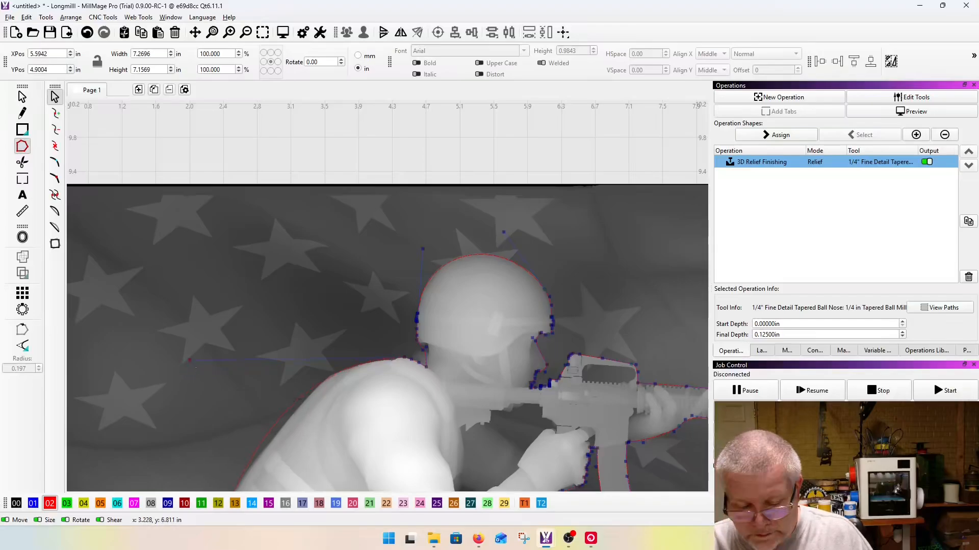
Step: Insert a node on the upper back, move it onto the body's edge, and bend the curve over the shoulder
scroll(296, 399, up, 4)
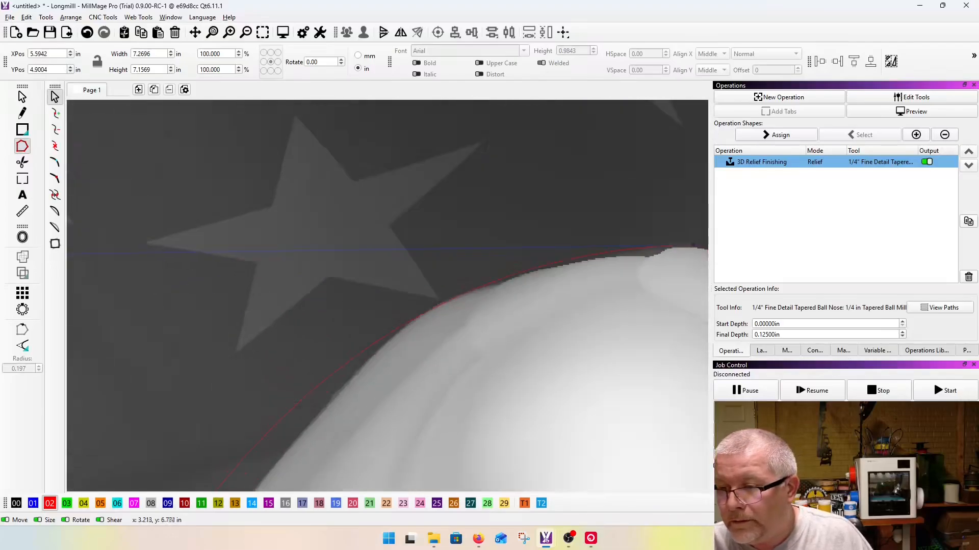
key(i)
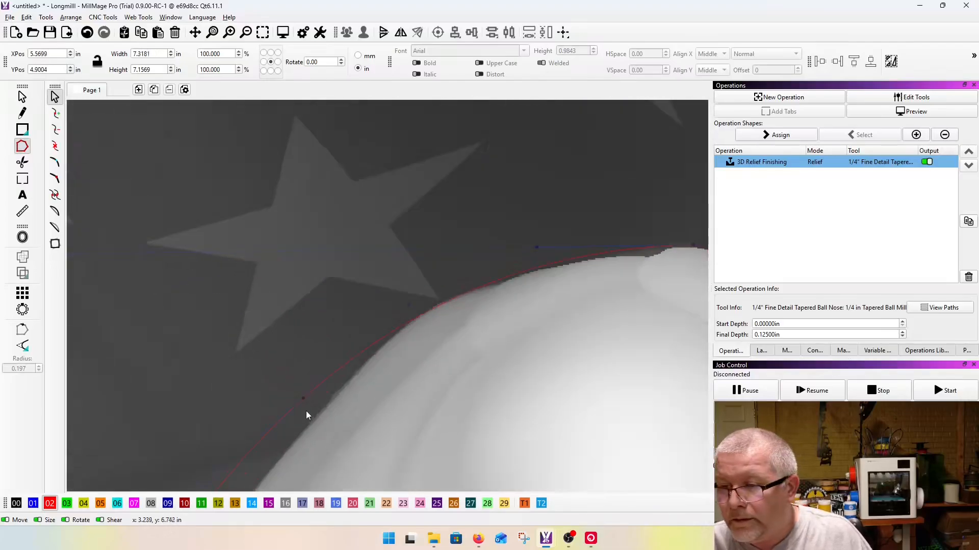
drag(302, 398, 324, 405)
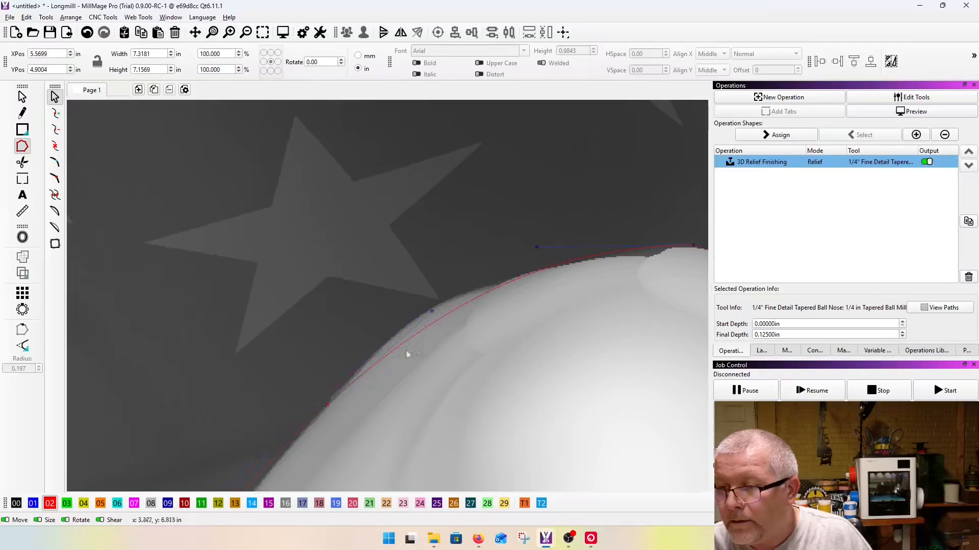
drag(432, 312, 406, 289)
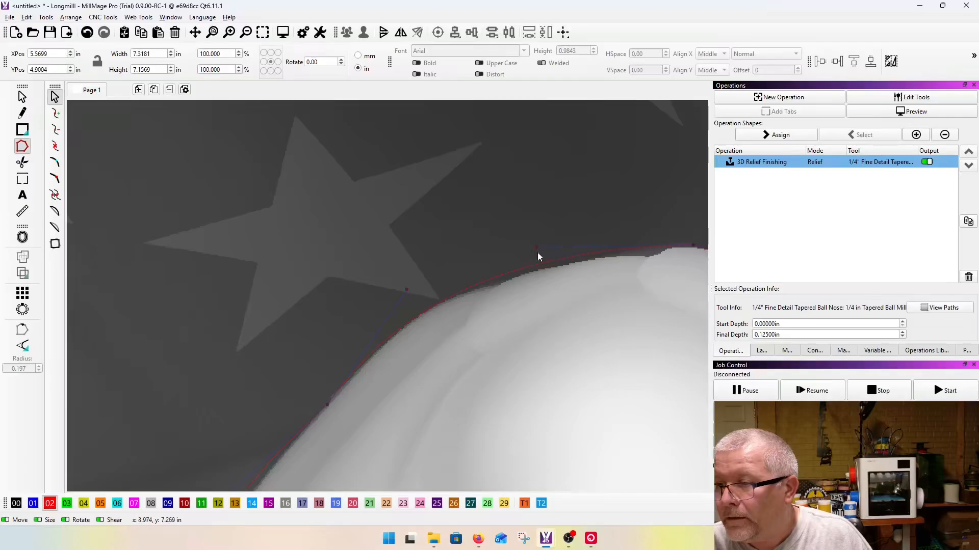
Step: Insert nodes along the lower back and position them just outside the gear pouch and the tip of the hanging strap
scroll(522, 264, down, 3)
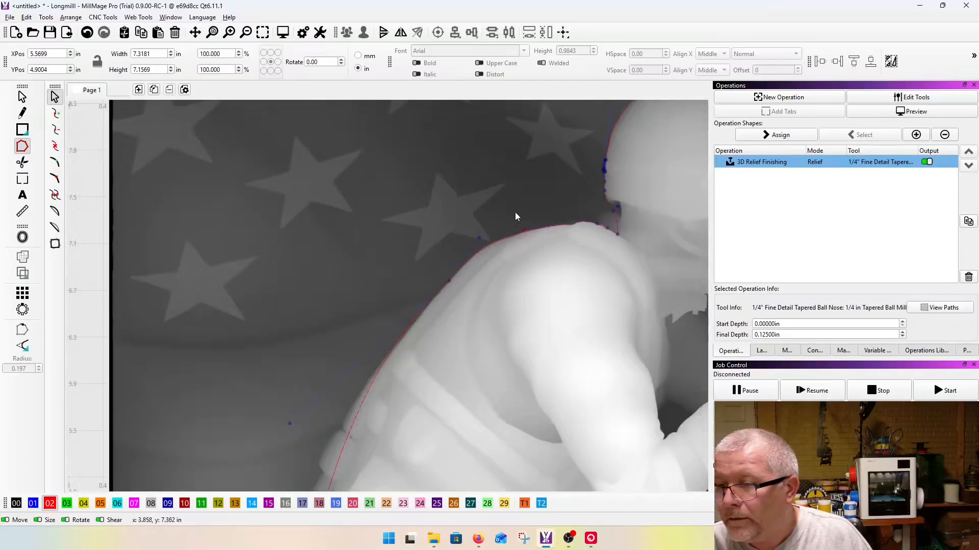
scroll(417, 289, down, 2)
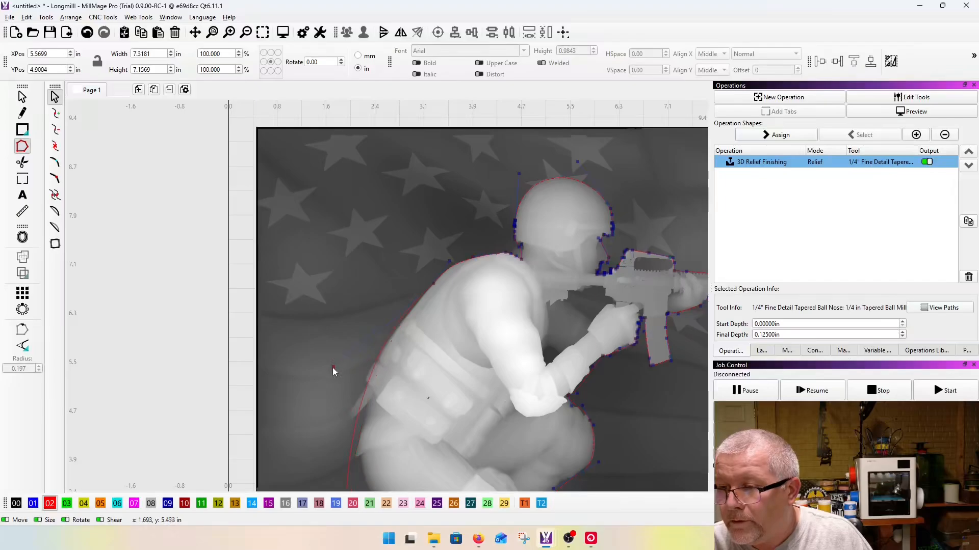
scroll(336, 369, up, 3)
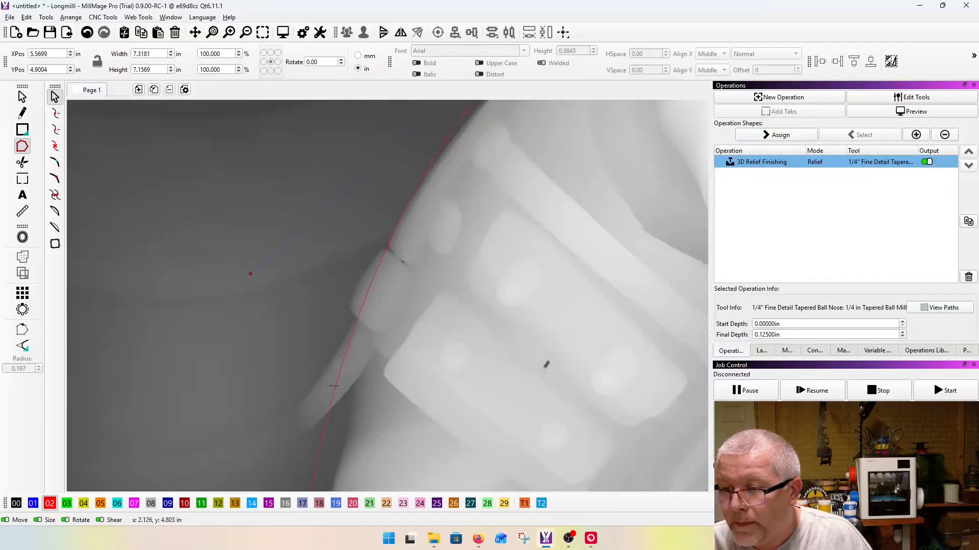
drag(333, 387, 303, 407)
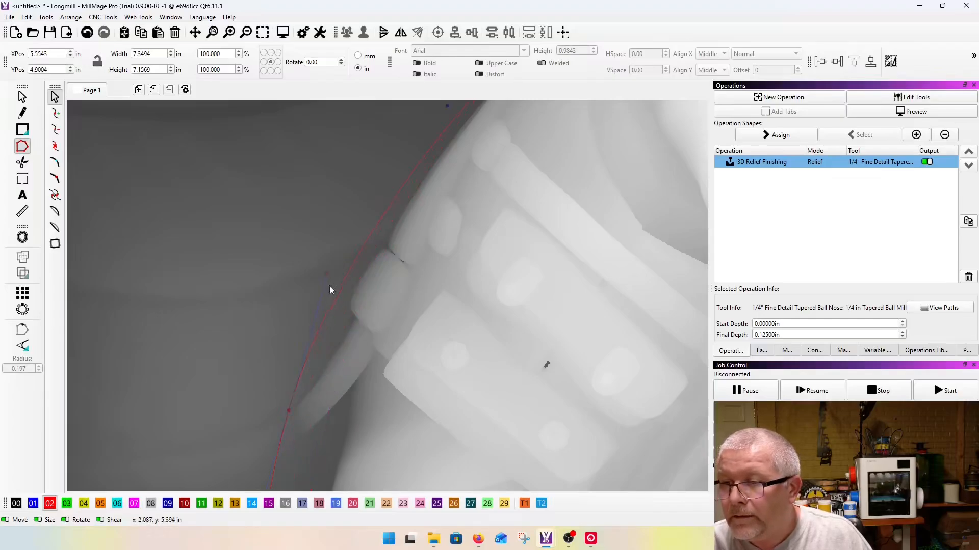
scroll(331, 336, down, 3)
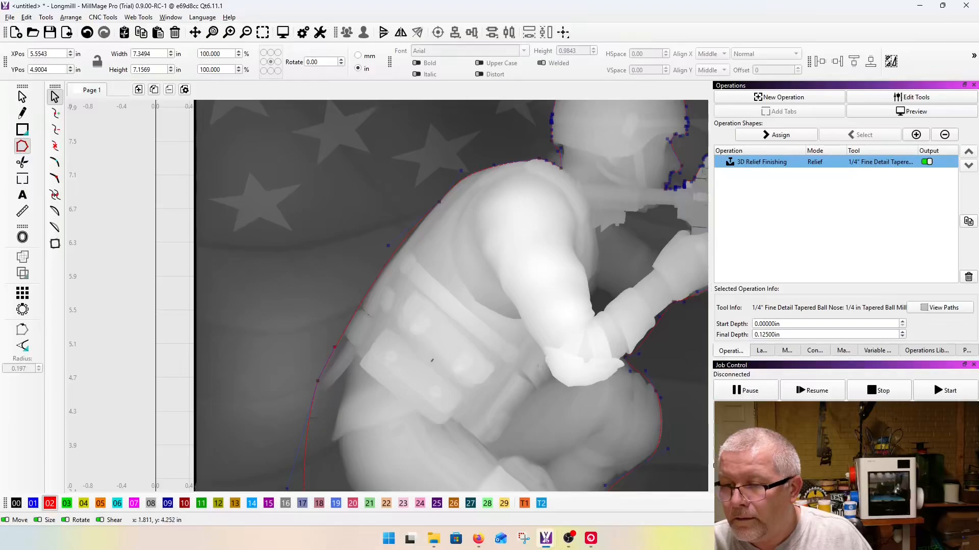
Step: Insert a node below the hanging strap, move it into the notch beside the jacket, and shape the curve around the strap's tip
scroll(313, 425, up, 5)
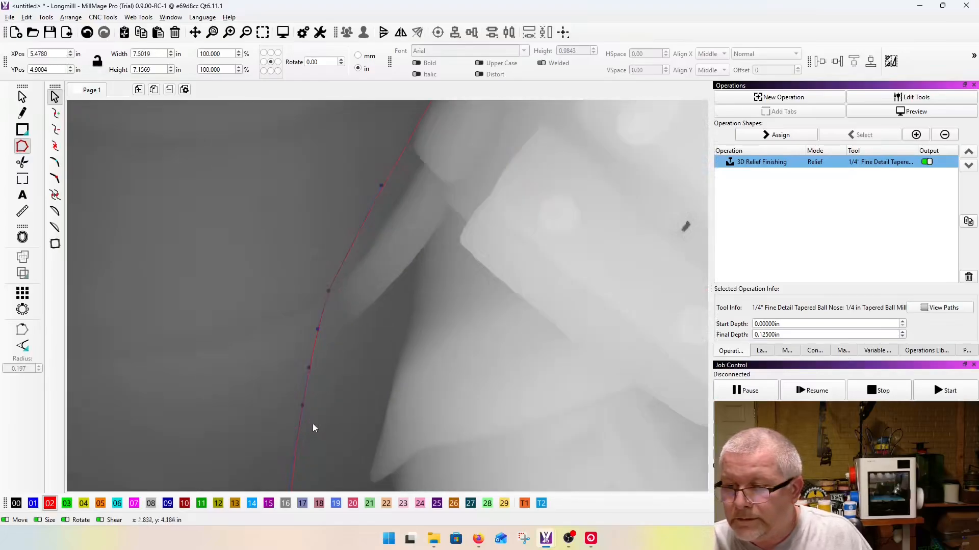
drag(363, 376, 417, 270)
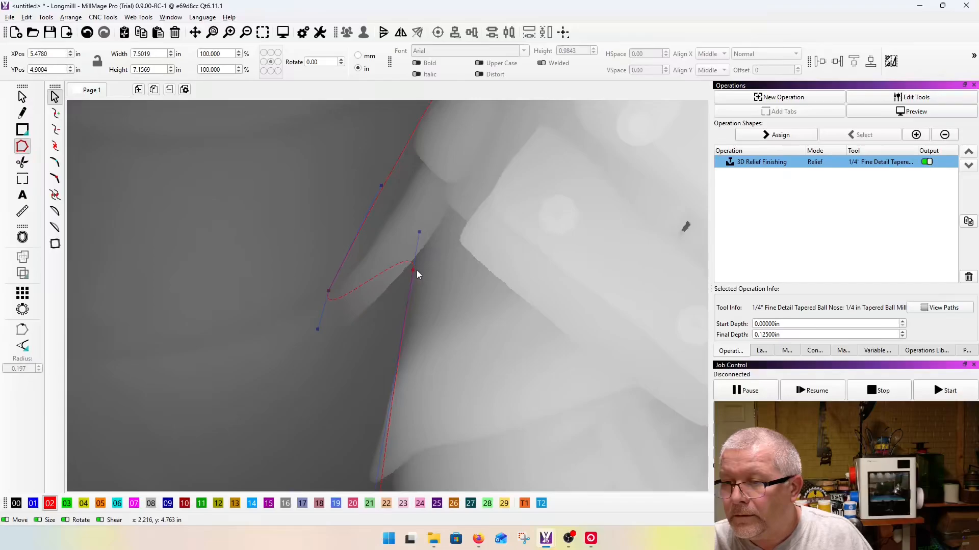
drag(328, 293, 344, 378)
scroll(429, 243, up, 4)
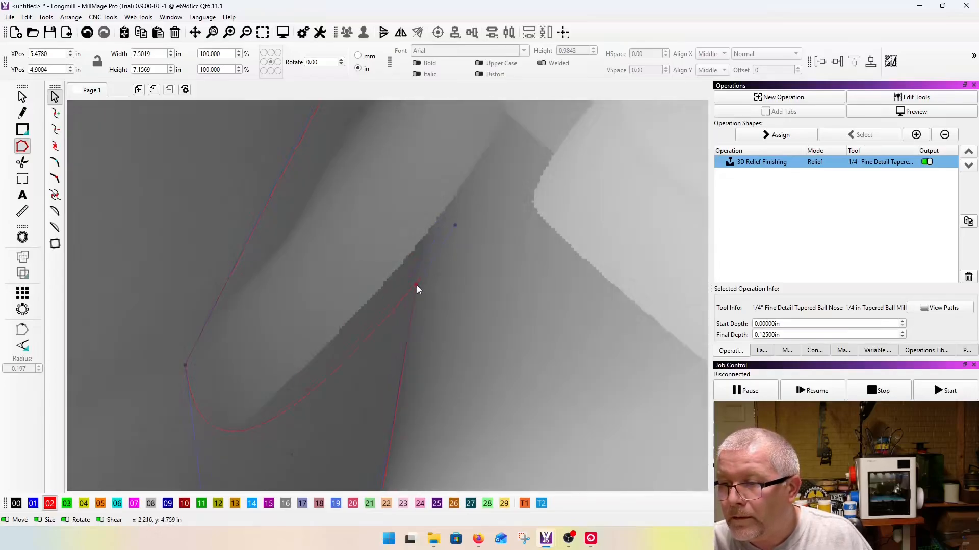
drag(455, 225, 411, 225)
scroll(336, 200, down, 5)
Step: Insert a node at the tip of the jacket hem and another just below it, tucking the lower one against the thigh
scroll(296, 204, up, 6)
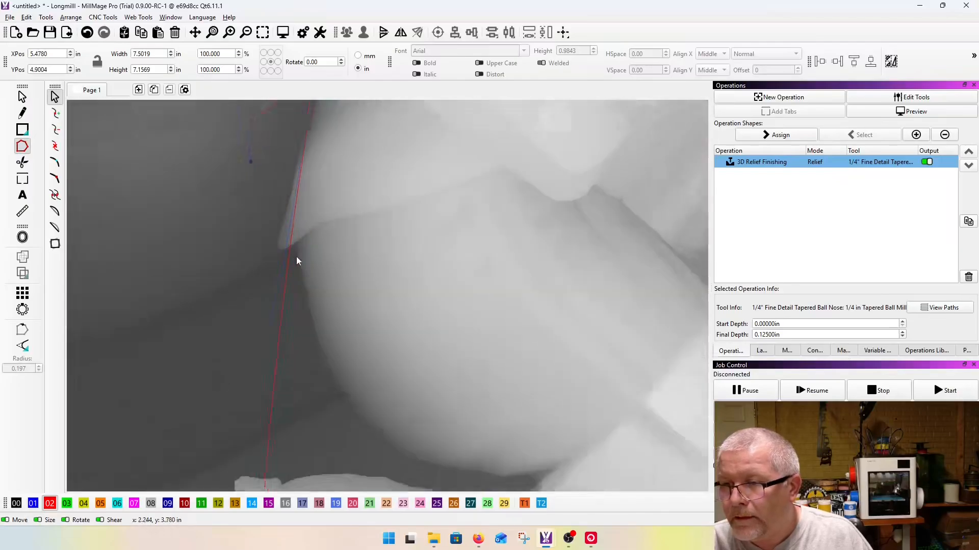
drag(288, 235, 275, 243)
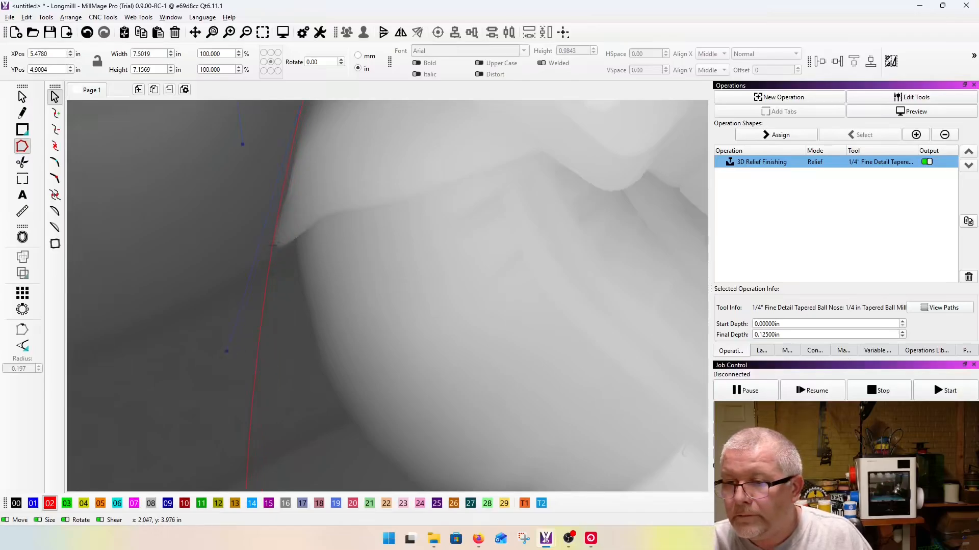
key(i)
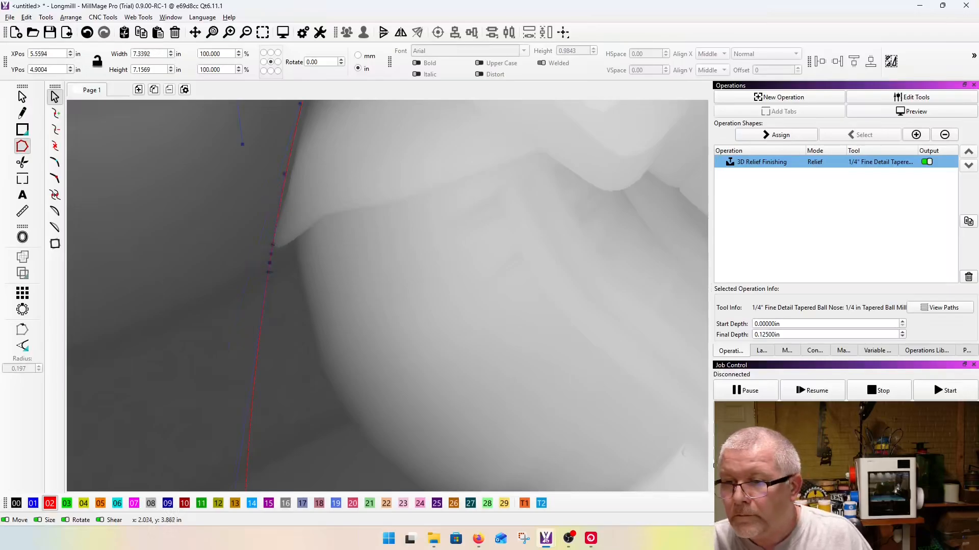
mouse_move(268, 273)
mouse_down()
mouse_move(295, 246)
mouse_move(271, 269)
mouse_up()
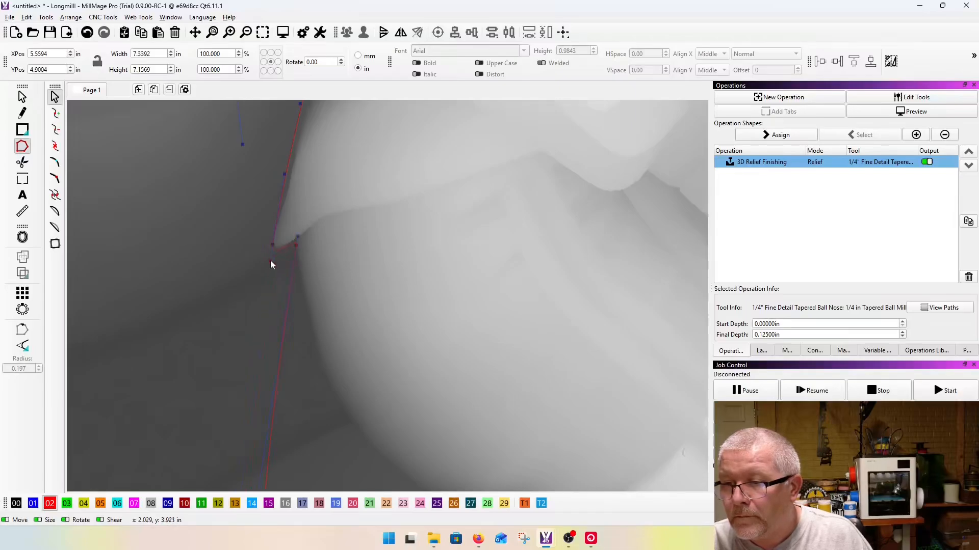
Step: Pull the curve below the hem toward the bent knee, insert a node, and place it in the gap's inner corner beside the thigh pouch
scroll(270, 261, down, 5)
drag(282, 242, 493, 414)
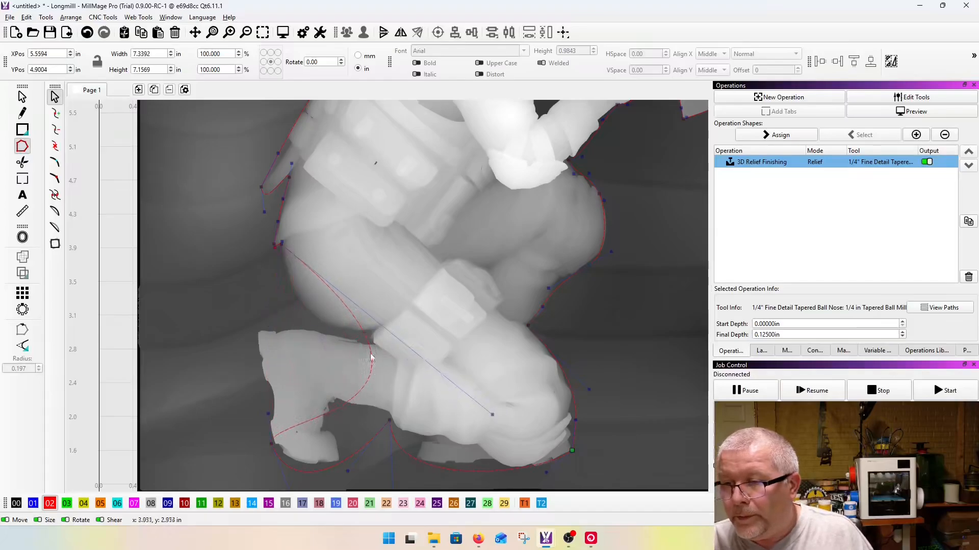
scroll(383, 353, up, 5)
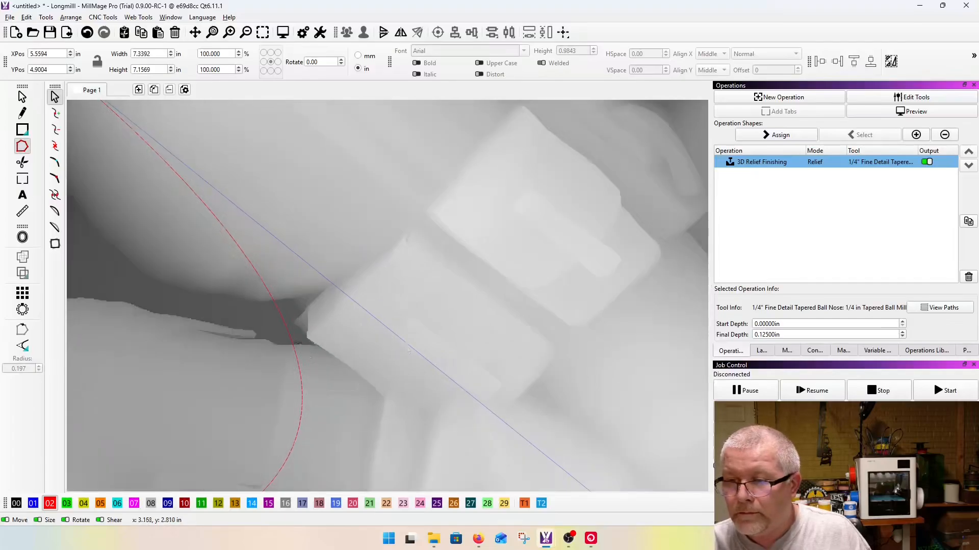
key(i)
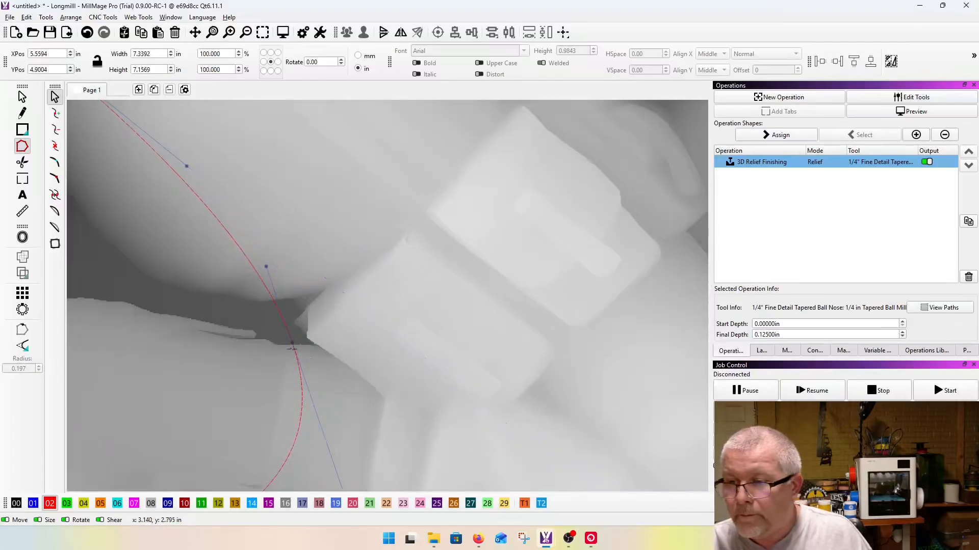
drag(292, 342, 310, 339)
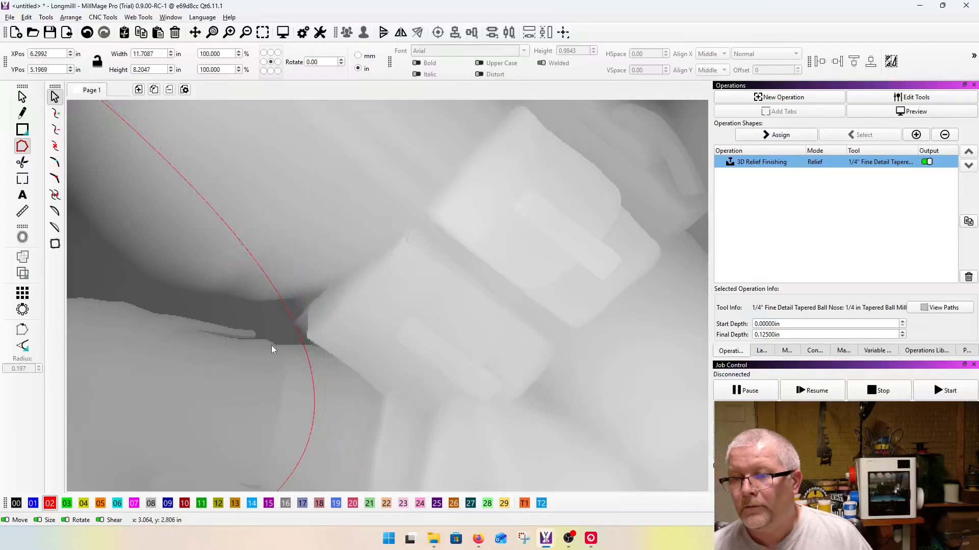
click(300, 343)
scroll(305, 342, up, 5)
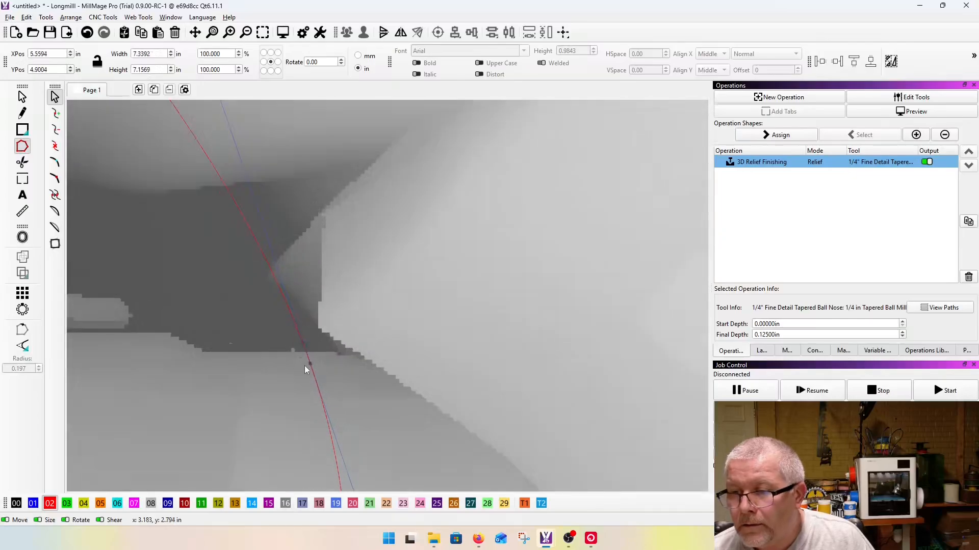
drag(308, 364, 323, 334)
scroll(323, 336, down, 2)
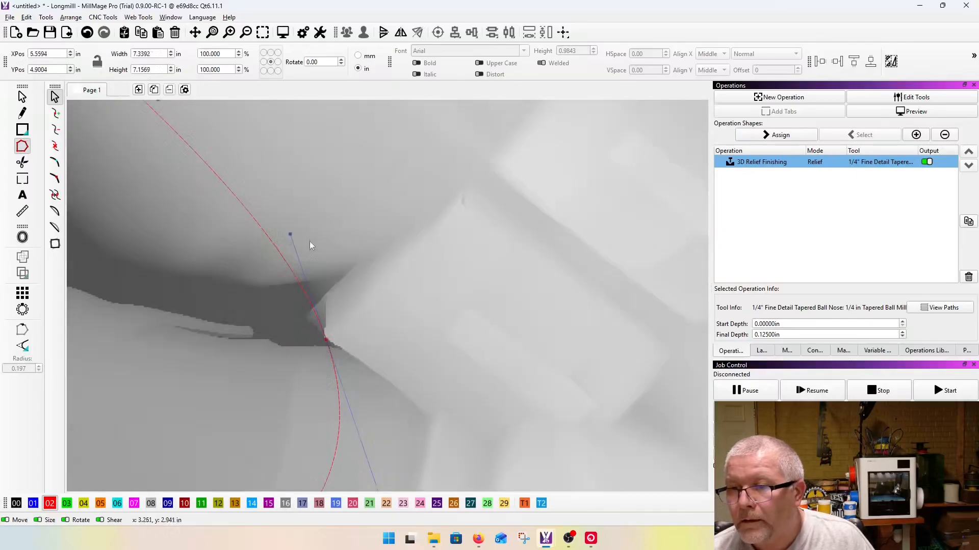
Step: Insert a second node at the gap's upper corner and adjust the handles so the curve follows the underside of the thigh
drag(289, 235, 135, 261)
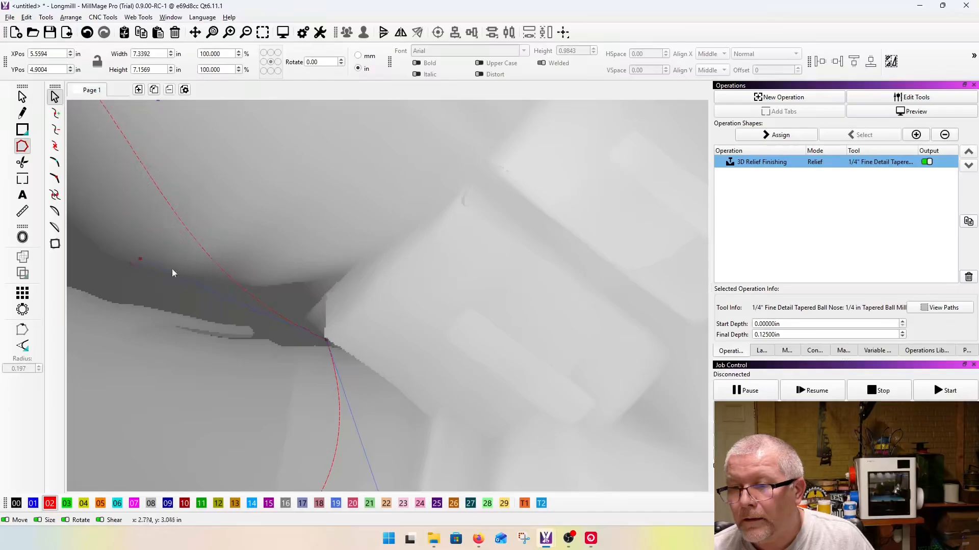
click(270, 311)
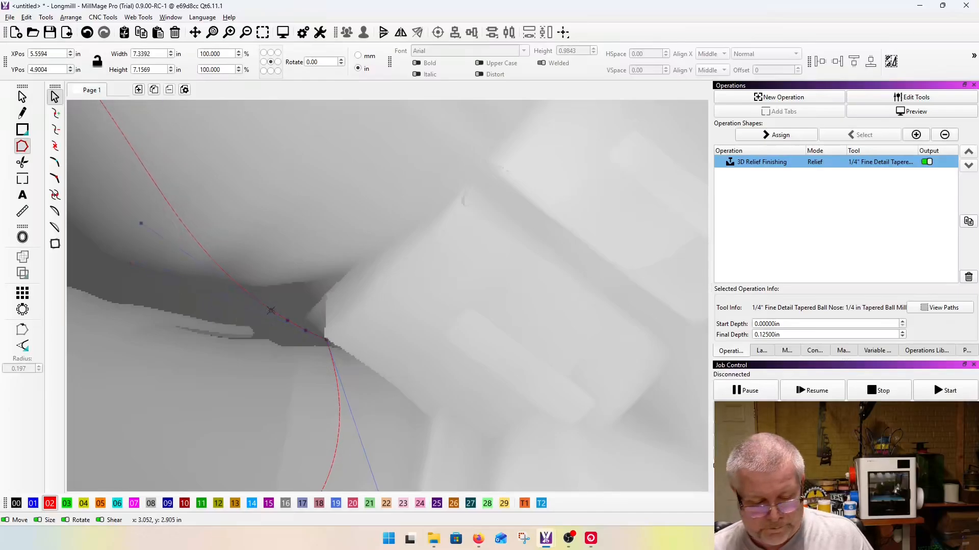
drag(270, 310, 307, 279)
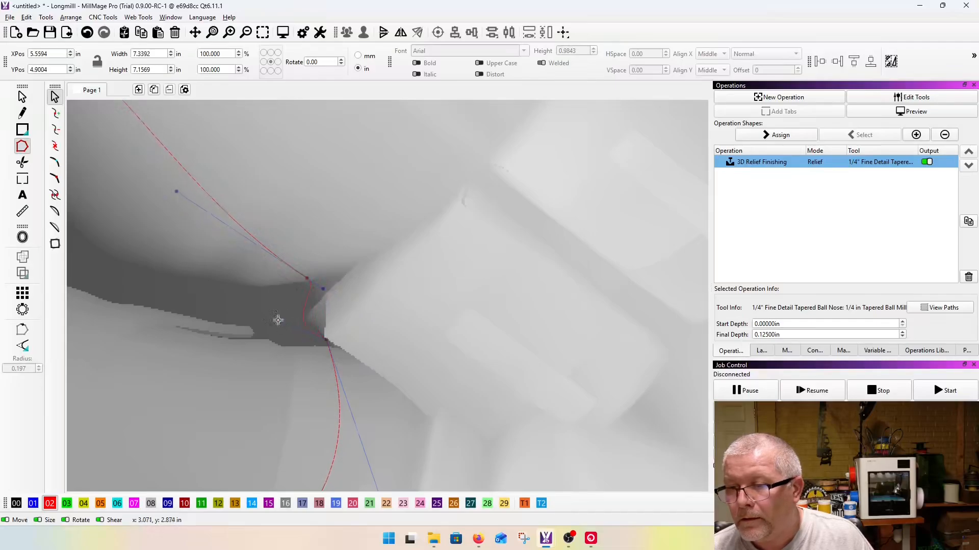
scroll(277, 321, down, 3)
drag(300, 263, 286, 283)
drag(294, 235, 265, 263)
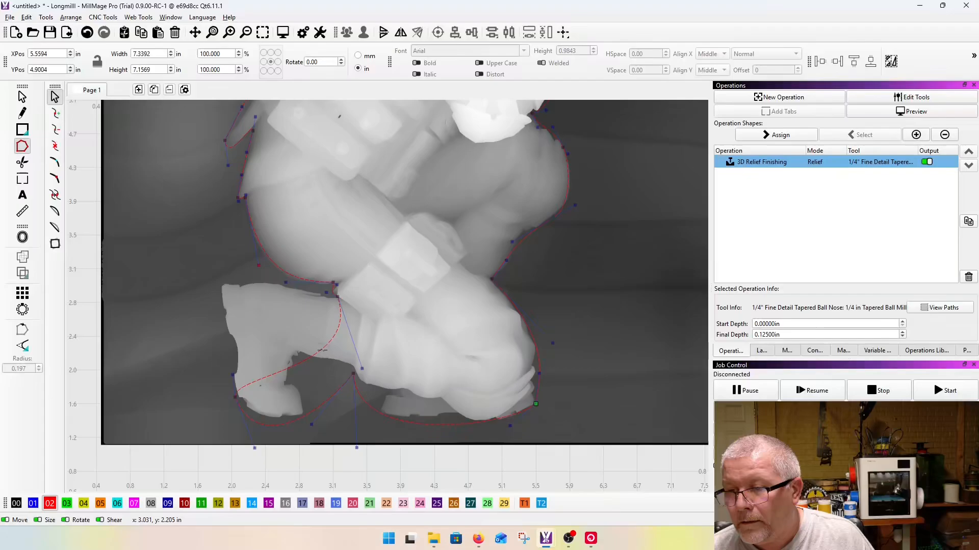
Step: Insert a node in the curve crossing the lower leg, move it to the boot's upper rear corner, and fit the curve along the calf
key(i)
drag(321, 351, 225, 286)
scroll(224, 286, up, 3)
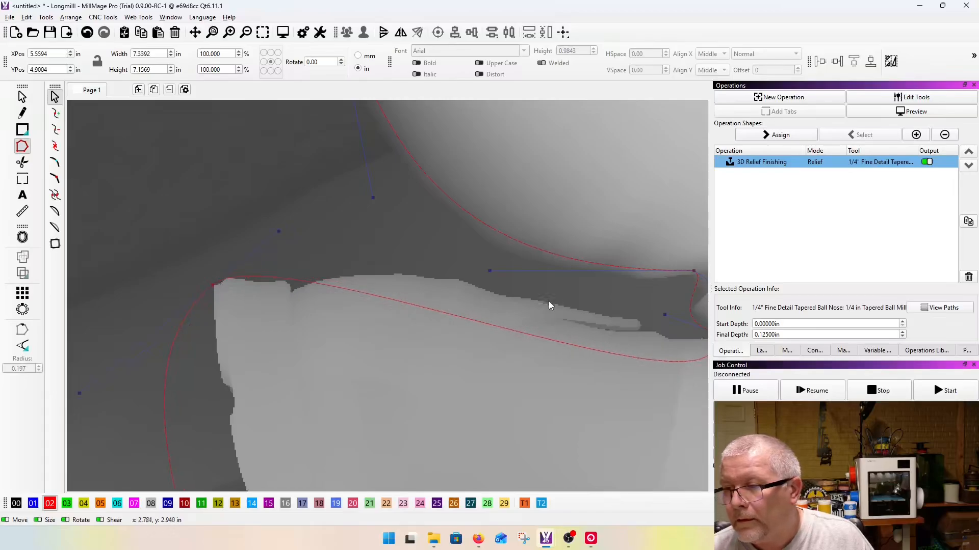
scroll(458, 304, down, 4)
scroll(604, 326, up, 4)
drag(534, 406, 363, 269)
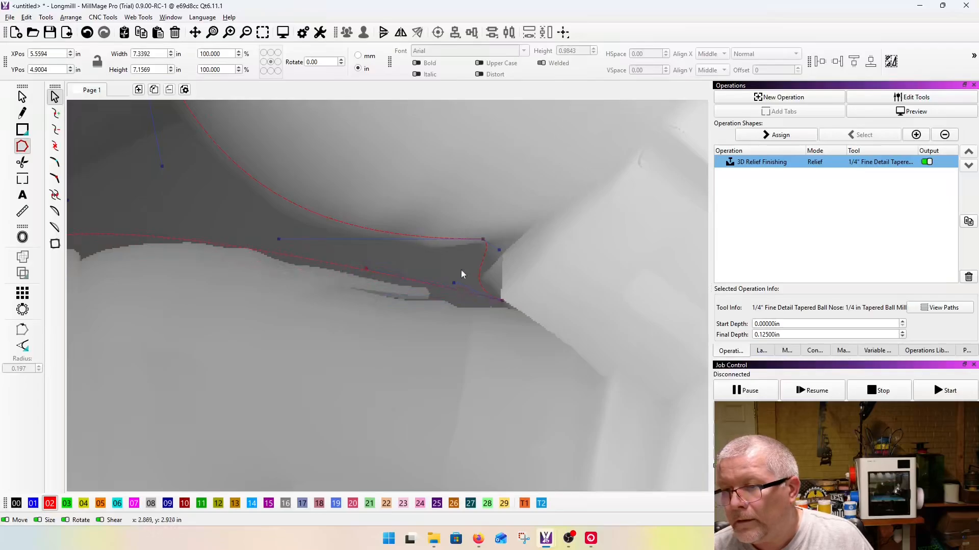
Step: Seat the node in the lower inner corner of the gap behind the thigh and adjust its handle to shape the gap's inner end
scroll(445, 270, down, 4)
scroll(484, 284, up, 6)
drag(429, 290, 423, 300)
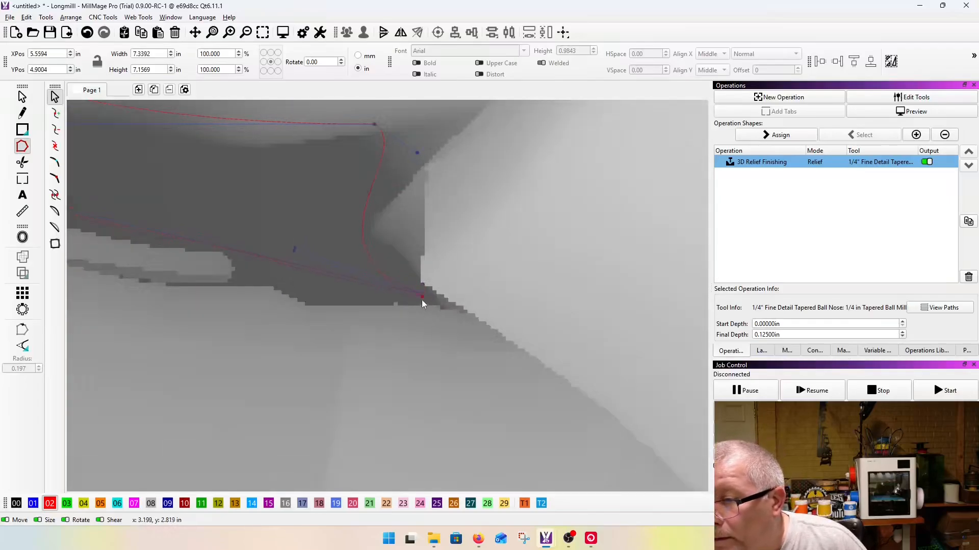
drag(298, 252, 328, 220)
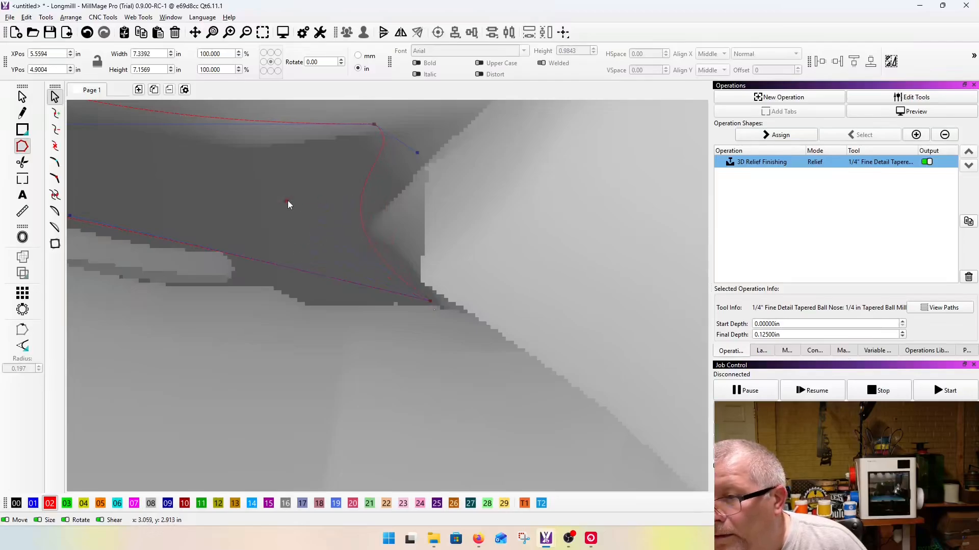
scroll(485, 294, down, 4)
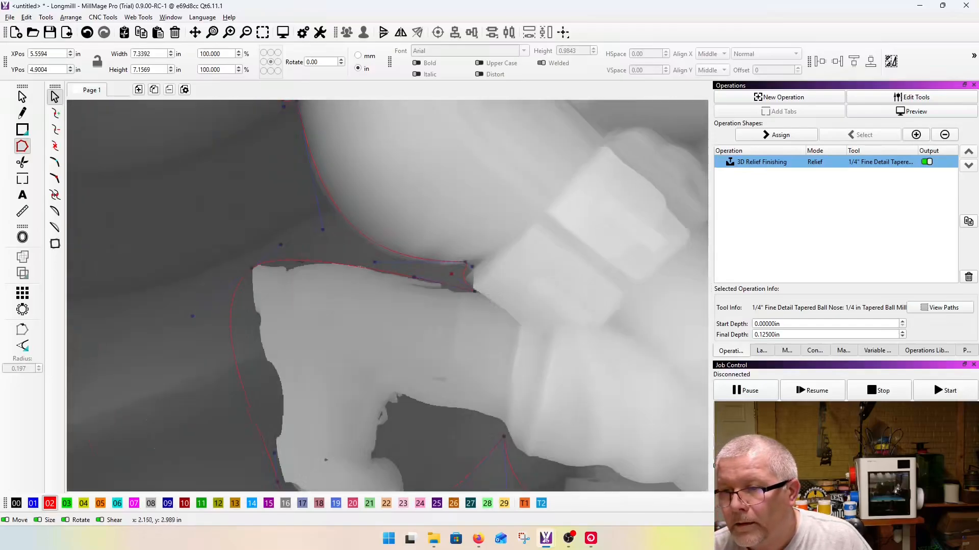
Step: Insert nodes near the boot's heel notch and farther along the calf, and adjust their handles so the curve follows the calf's upper edge
scroll(301, 259, up, 4)
click(279, 254)
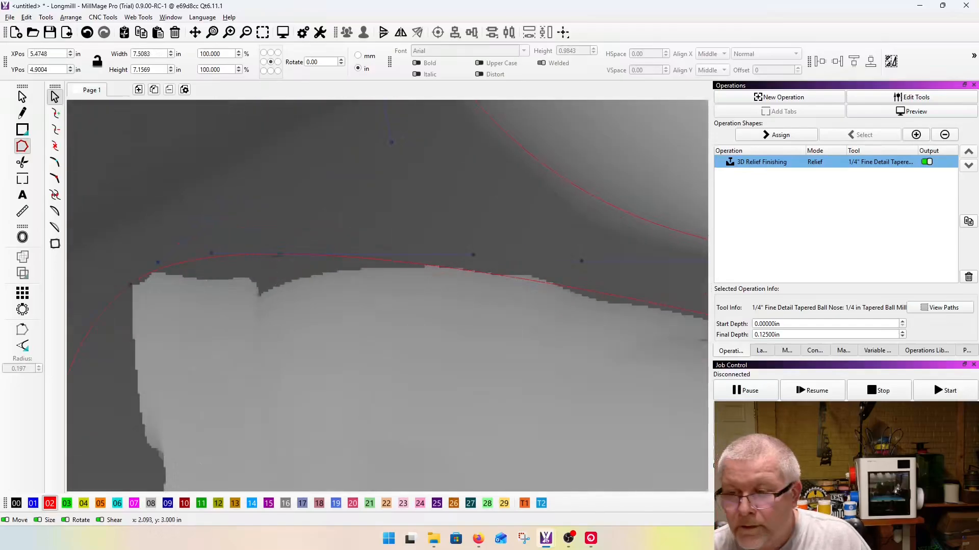
drag(278, 260, 265, 283)
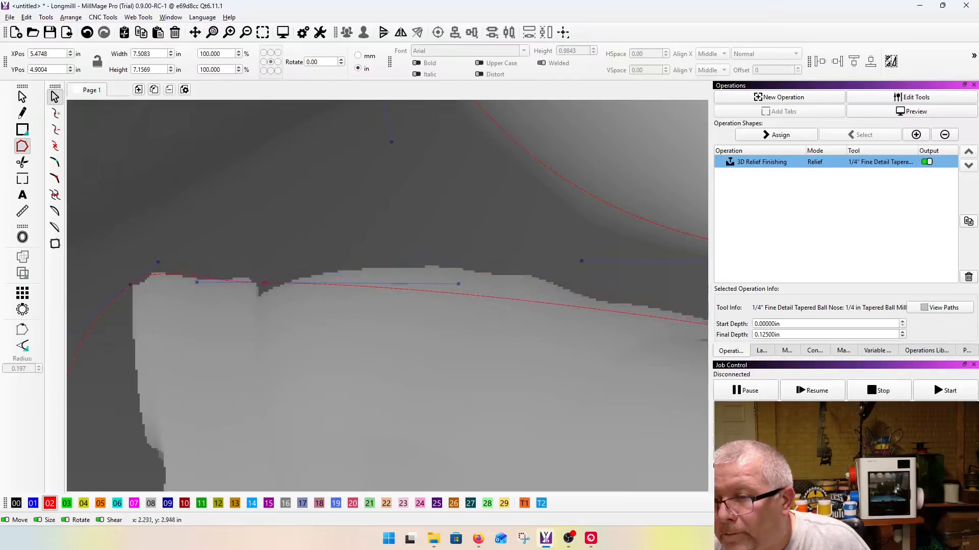
drag(459, 284, 479, 230)
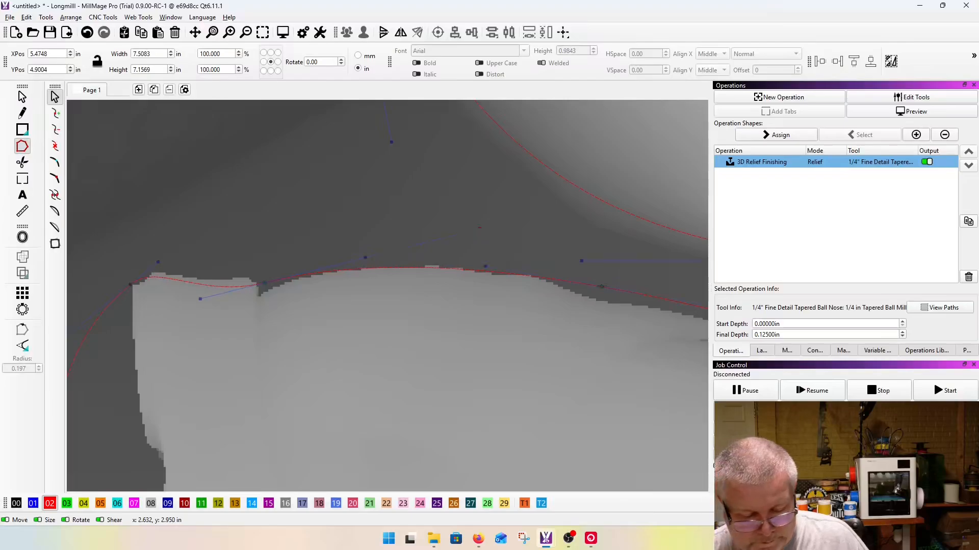
drag(601, 290, 611, 301)
drag(494, 280, 497, 256)
scroll(496, 250, down, 5)
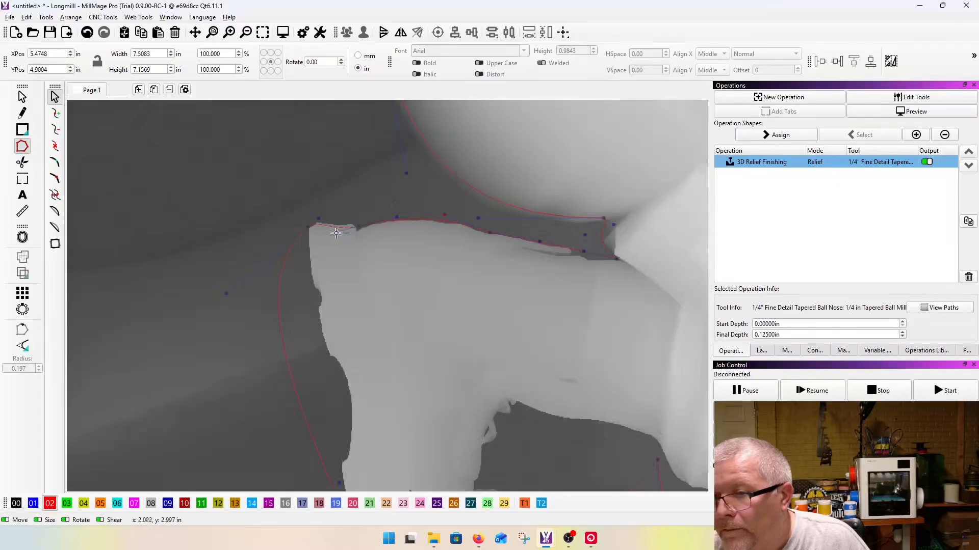
Step: Move the heel-notch node deeper into the notch and bow the curve up over the top of the boot heel
scroll(332, 223, up, 6)
mouse_move(364, 236)
mouse_down()
mouse_move(367, 201)
mouse_move(366, 216)
mouse_up()
key(ctrl+z)
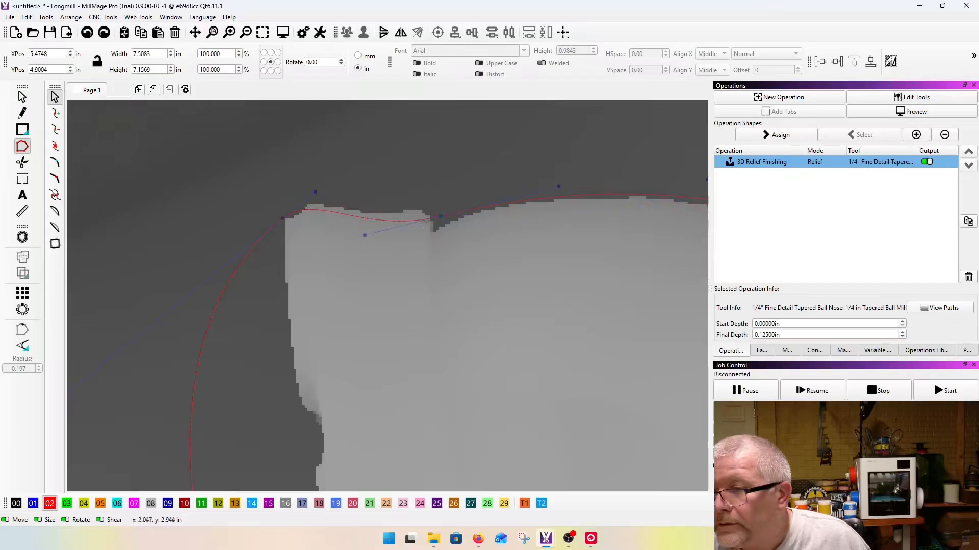
mouse_move(441, 216)
mouse_down()
mouse_move(444, 229)
mouse_move(435, 227)
mouse_up()
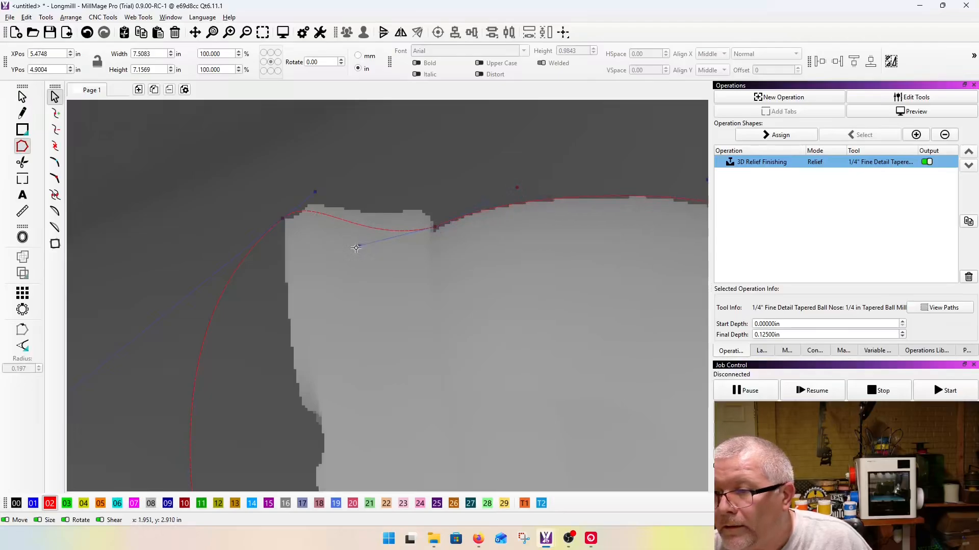
drag(359, 245, 366, 190)
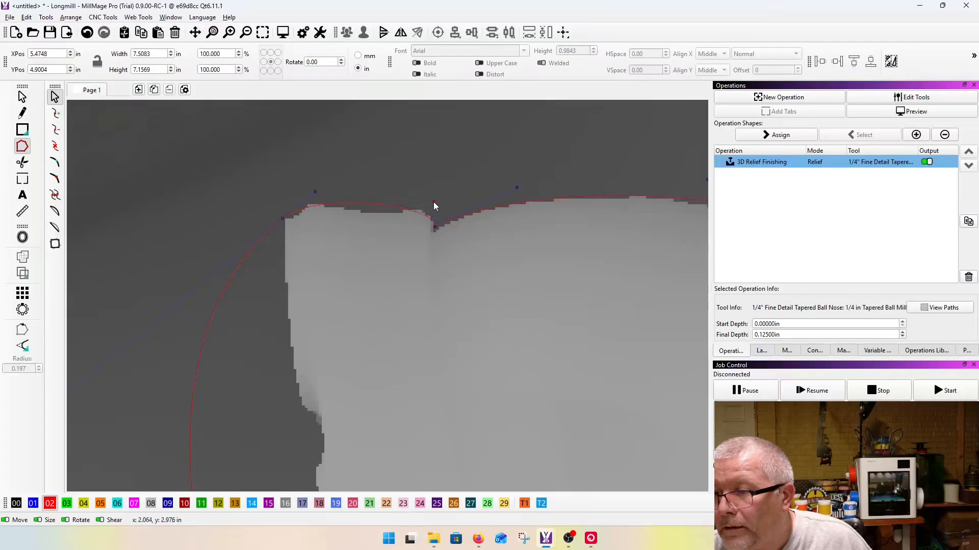
Step: Insert a node on the heel's top edge beside the notch and flatten the curve along the top of the heel
key(i)
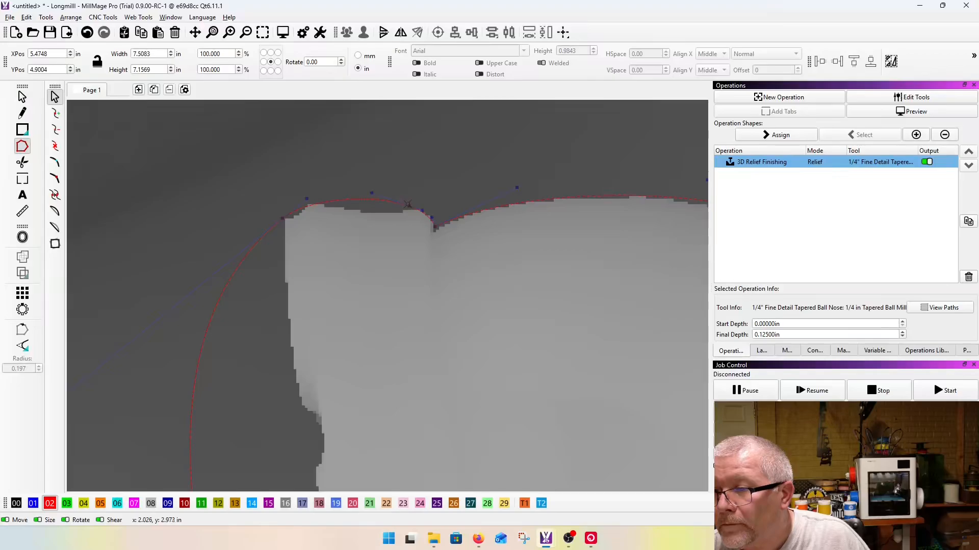
drag(411, 206, 379, 208)
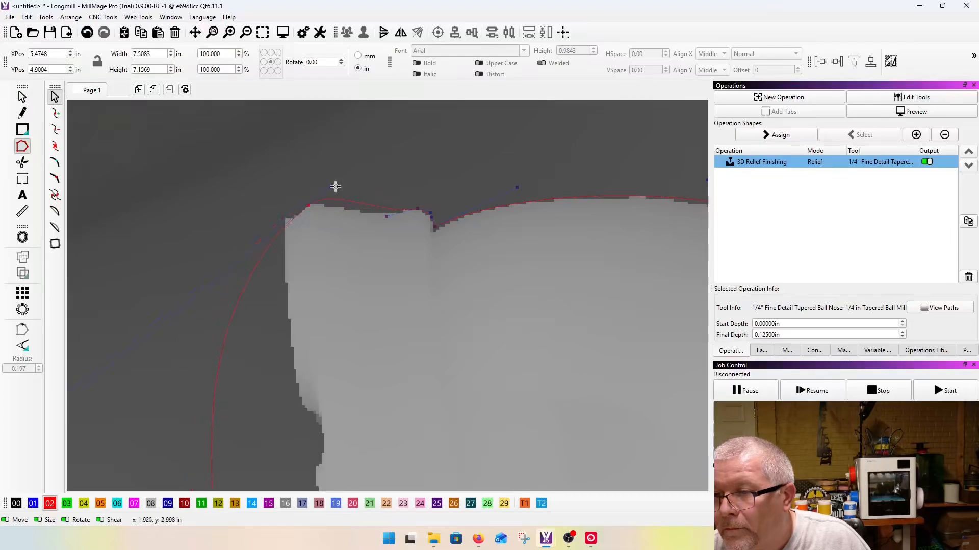
drag(333, 210, 332, 206)
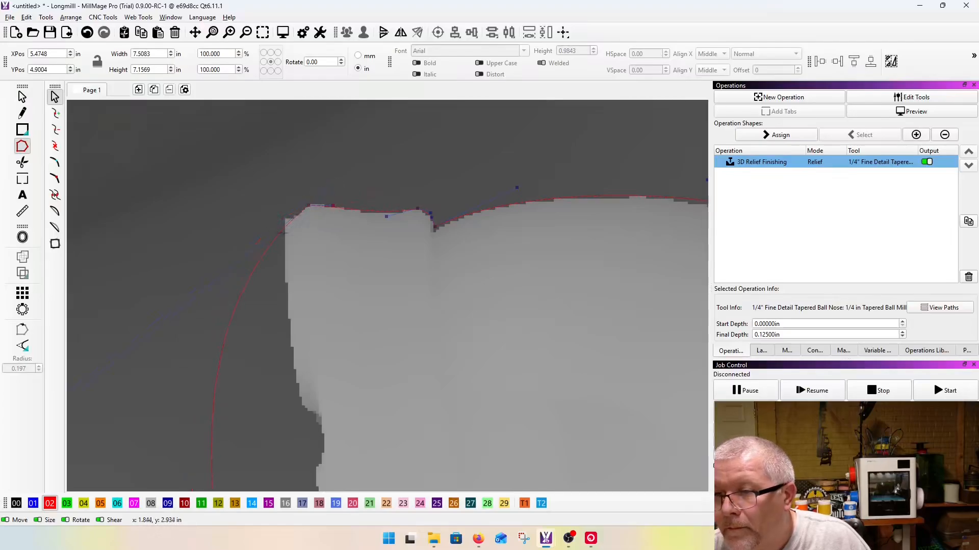
Step: Insert a node at the heel's outer corner, place it on the heel edge, and pull its handle to wrap the curve around the corner
key(i)
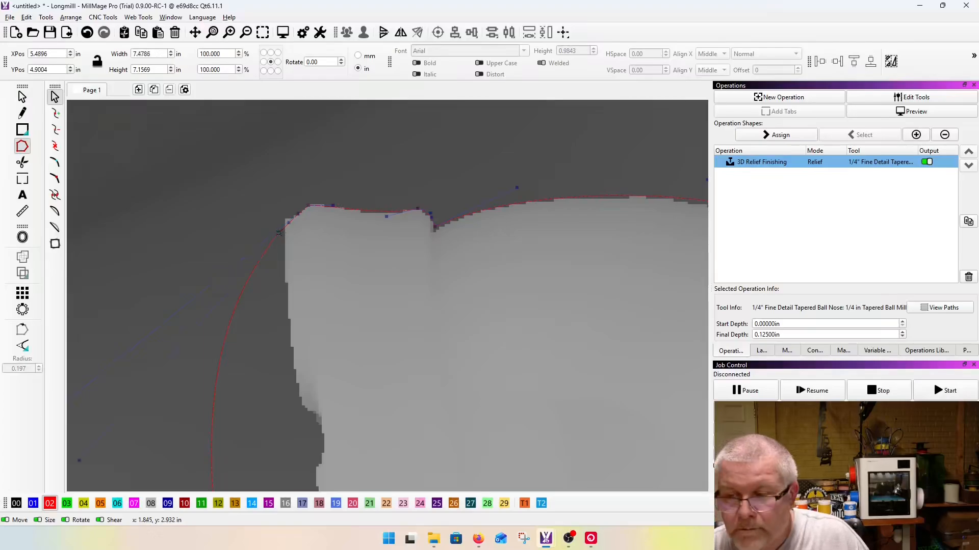
scroll(278, 233, up, 3)
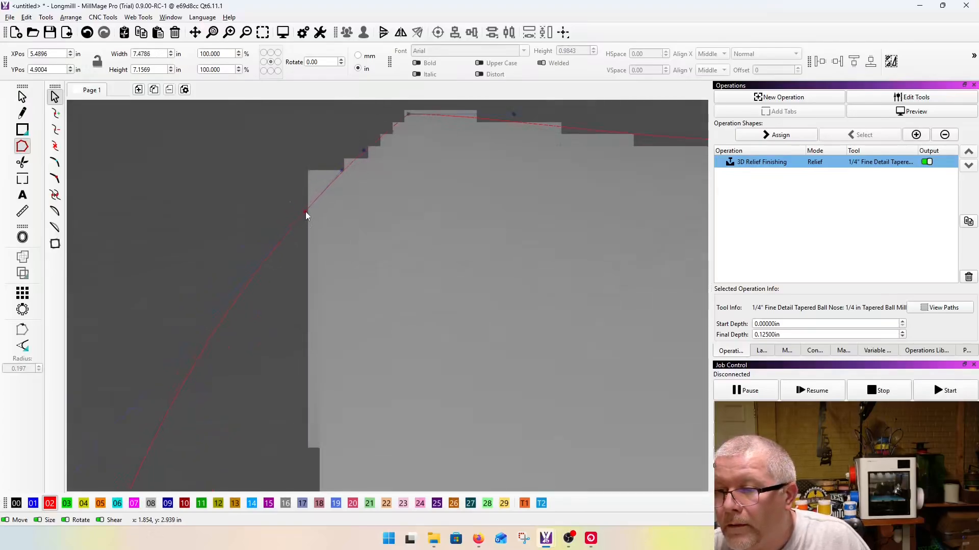
drag(342, 170, 300, 151)
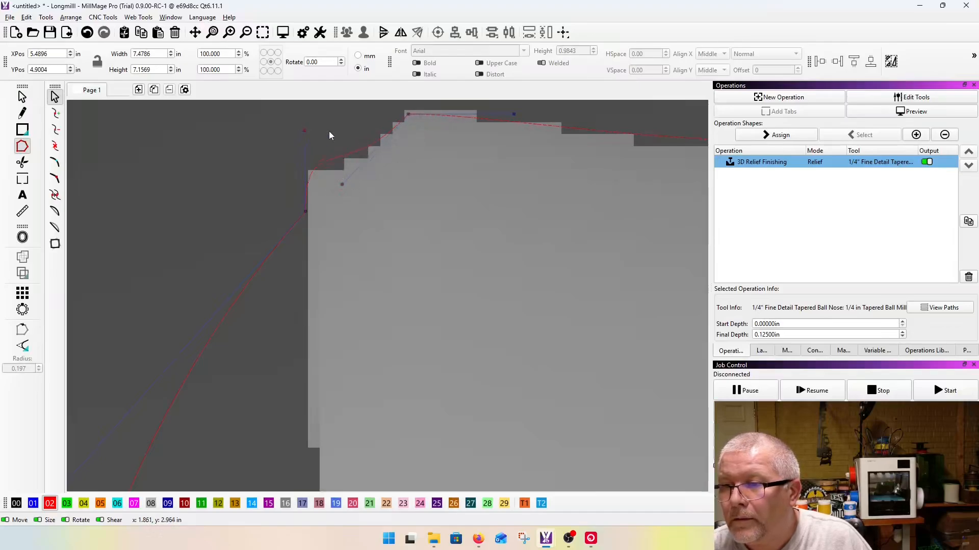
Step: Insert nodes in the curve beside the boot sole and pull them against the outer face of the heel
scroll(329, 133, down, 3)
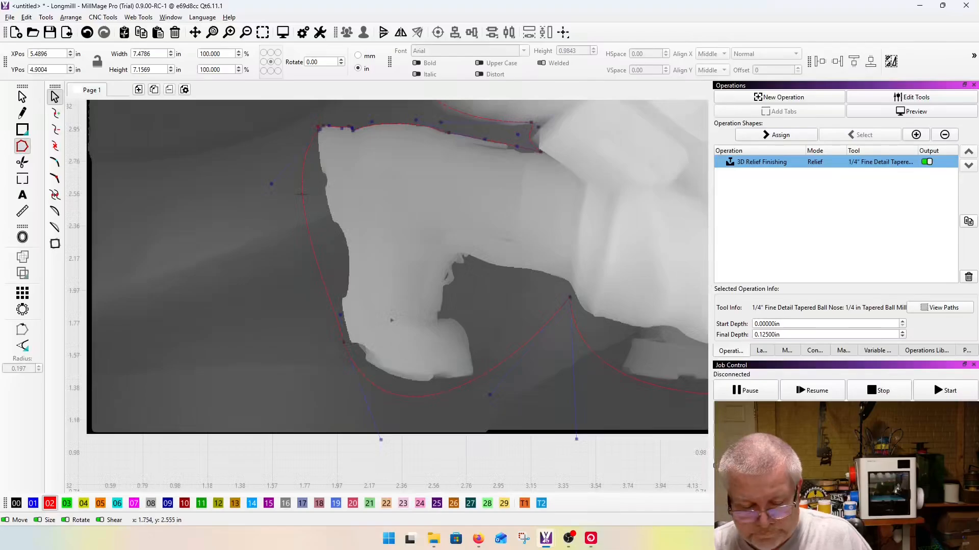
drag(302, 193, 312, 194)
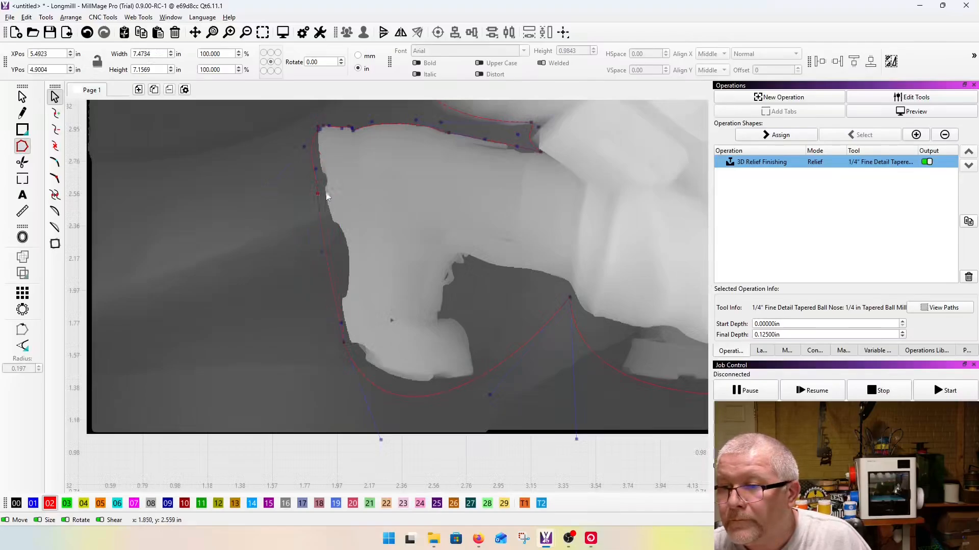
scroll(282, 108, up, 3)
scroll(287, 148, down, 2)
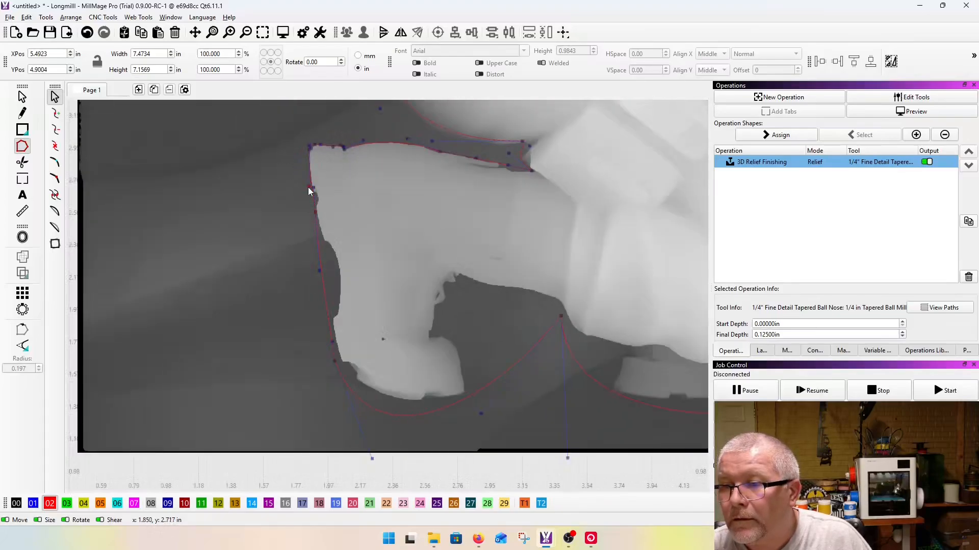
scroll(309, 192, up, 3)
drag(306, 246, 310, 246)
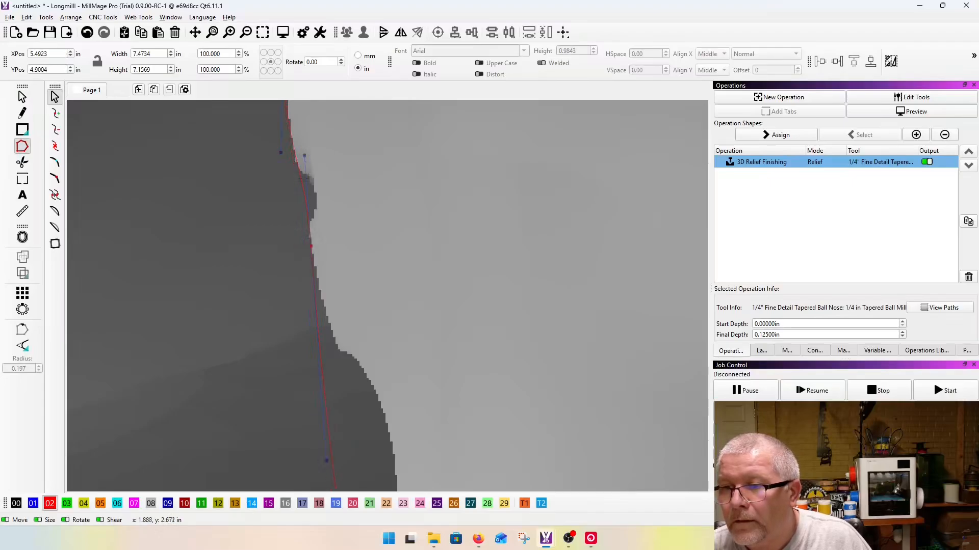
Step: Insert a node below the heel and place it where the sole's recessed arch begins
scroll(300, 155, down, 3)
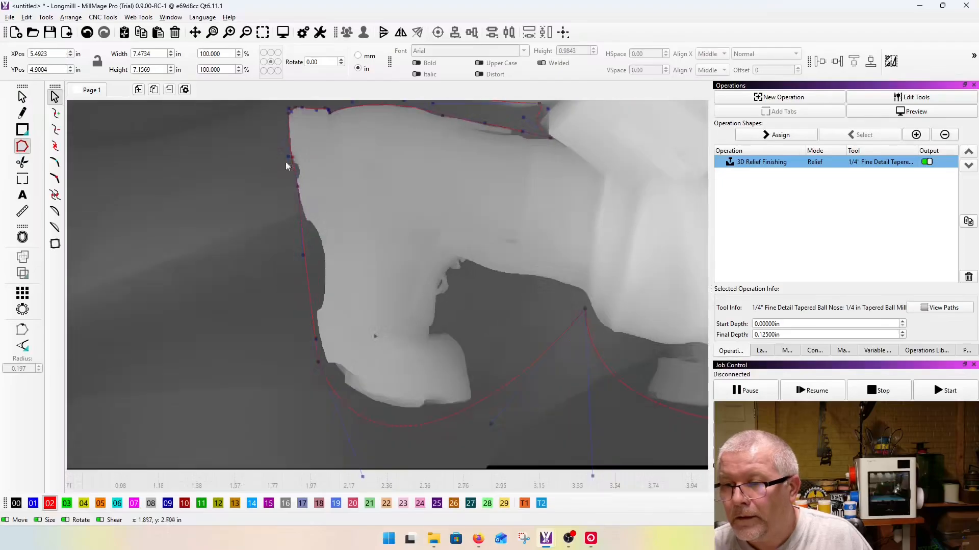
scroll(313, 194, up, 3)
key(i)
drag(312, 217, 323, 207)
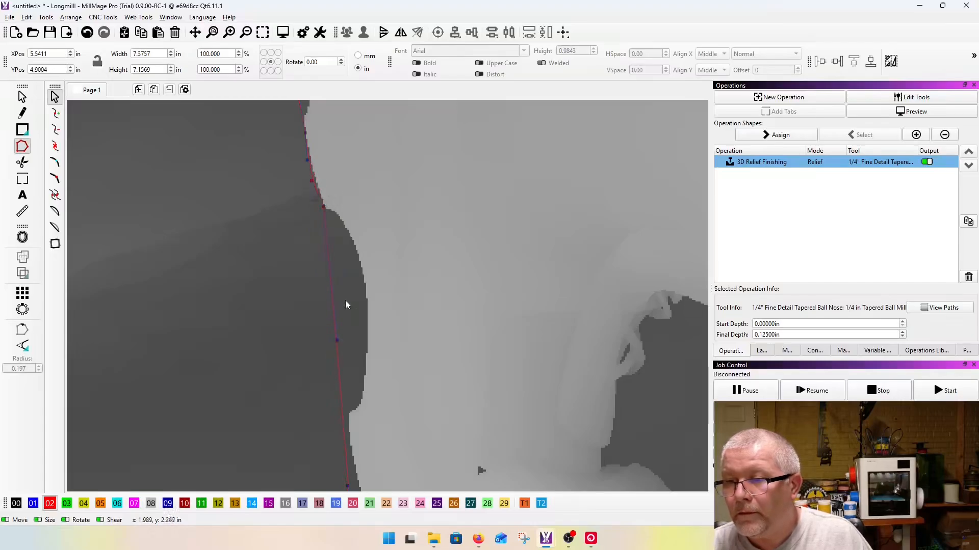
Step: Bend the curve into the sole's arch, insert a node at the arch's lower corner, and fit the curve along the sole
drag(331, 288, 363, 258)
key(i)
drag(365, 423, 348, 414)
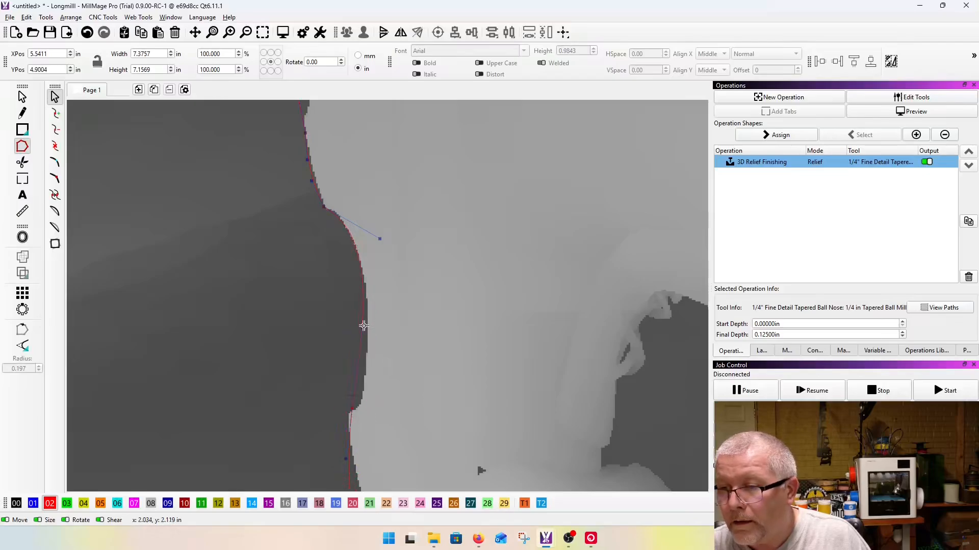
scroll(354, 306, up, 3)
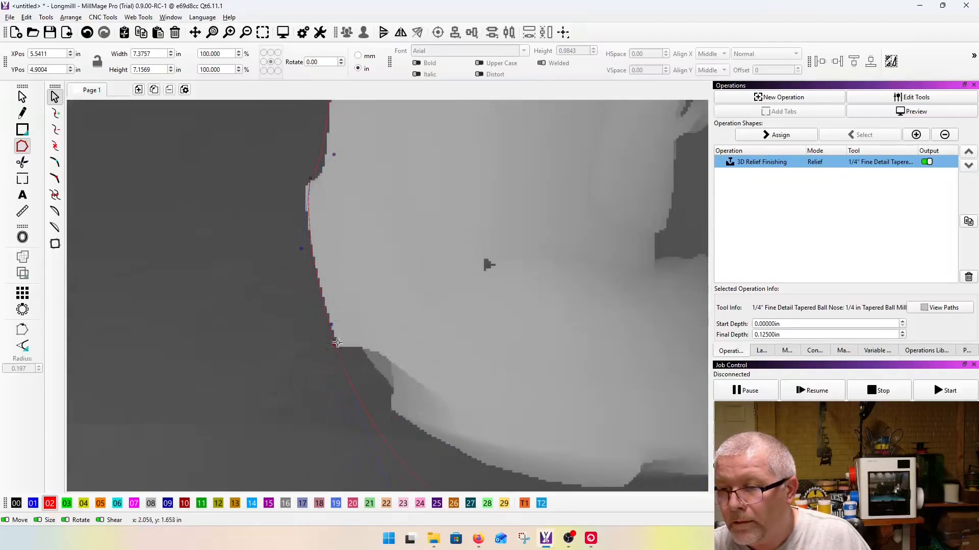
Step: Insert nodes at the boot's toe tip and the small notch beneath it, and fit the curve around the lower edge of the toe
scroll(339, 313, down, 3)
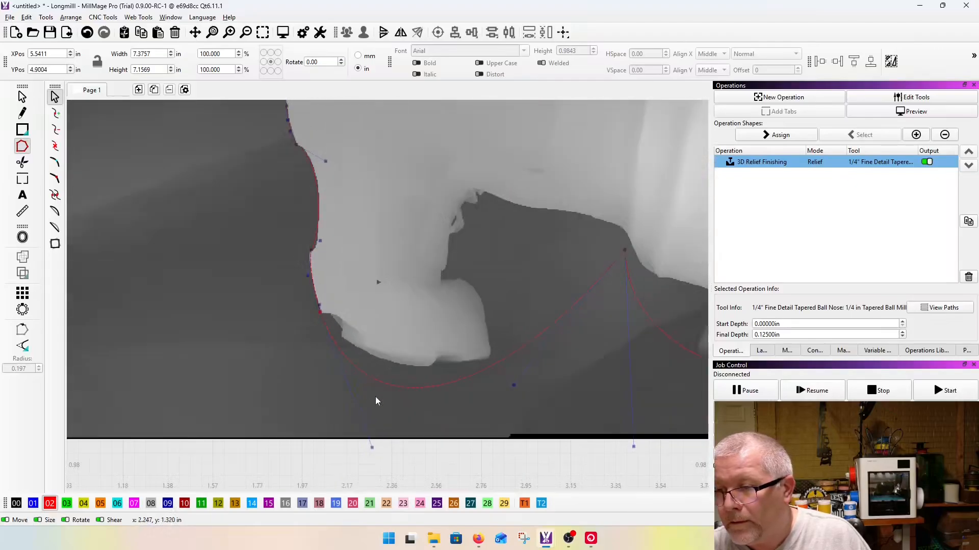
double_click(489, 360)
drag(410, 397, 440, 368)
drag(353, 398, 374, 384)
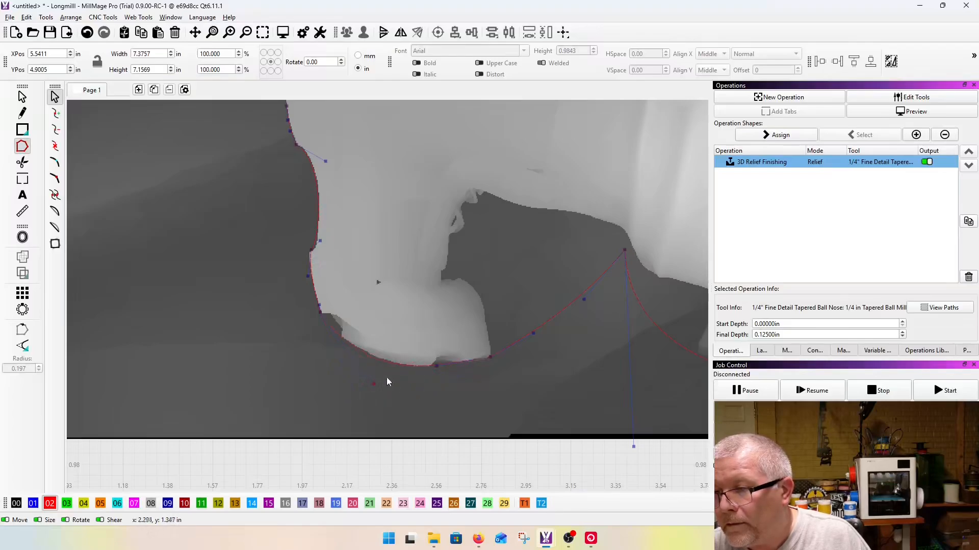
Step: Insert a node in the curve between the toe tip and the knee, move it to the toe's upper edge, and tighten the adjoining curve
key(i)
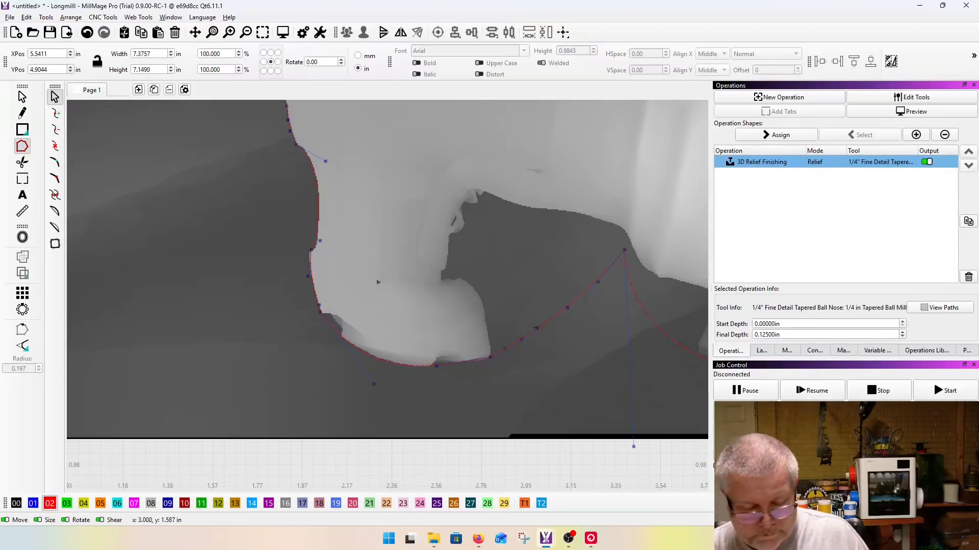
drag(538, 329, 477, 305)
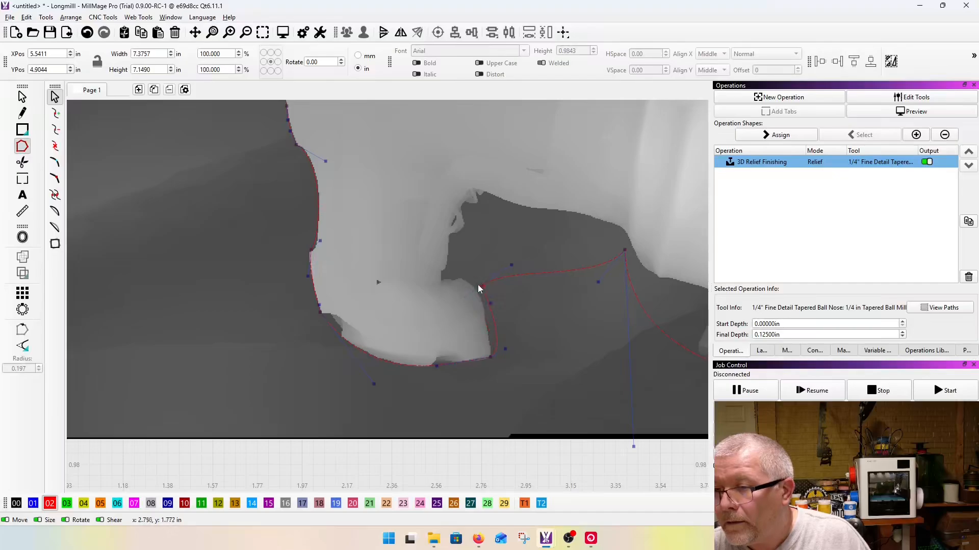
drag(505, 349, 492, 326)
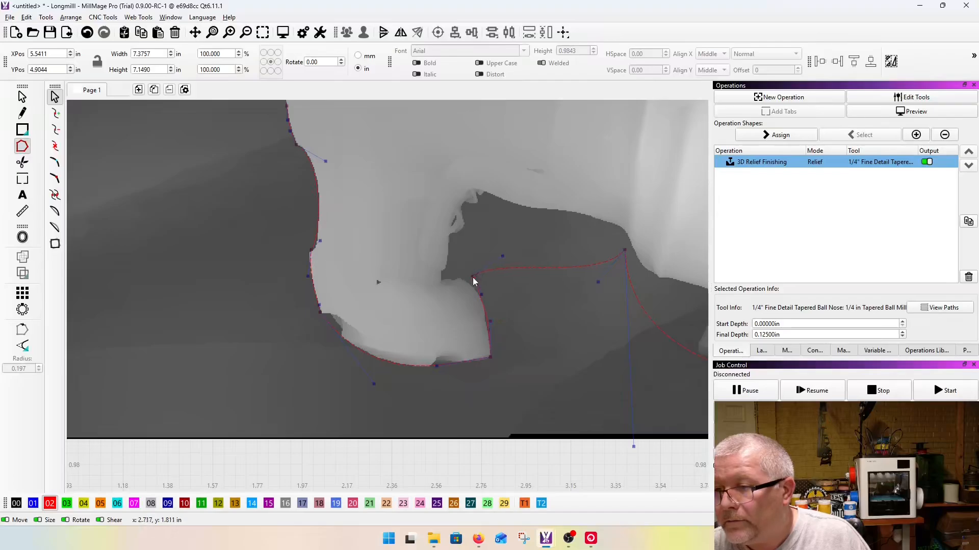
drag(468, 280, 460, 280)
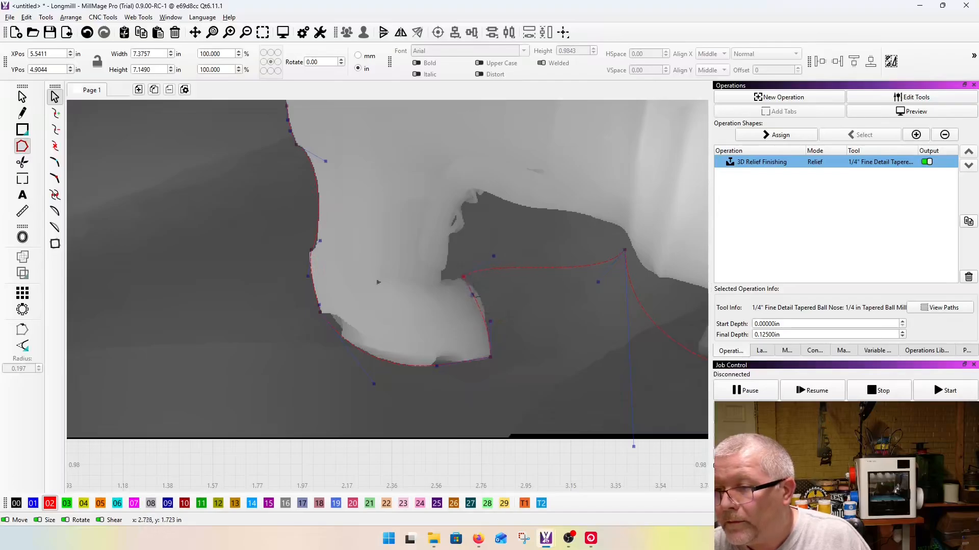
Step: Move the upper toe node into the crease between toe and foot, and adjust the handles so the curve wraps the rounded toe
scroll(478, 296, up, 5)
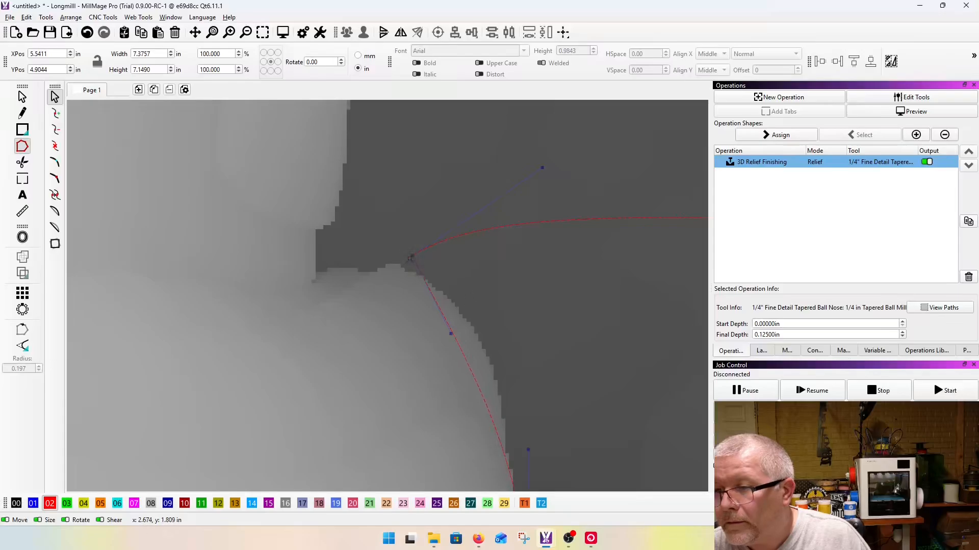
drag(406, 258, 319, 275)
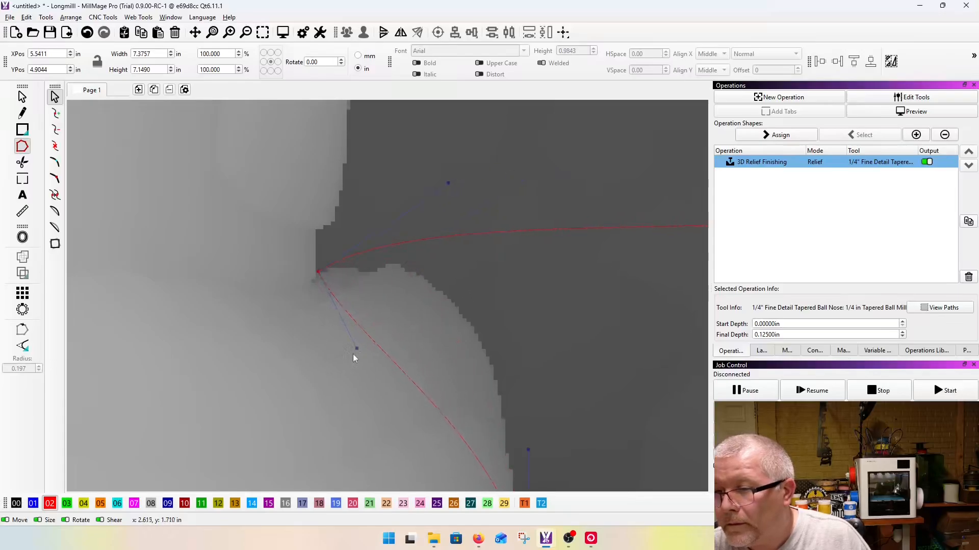
drag(366, 349, 474, 275)
drag(507, 245, 501, 244)
drag(526, 448, 513, 400)
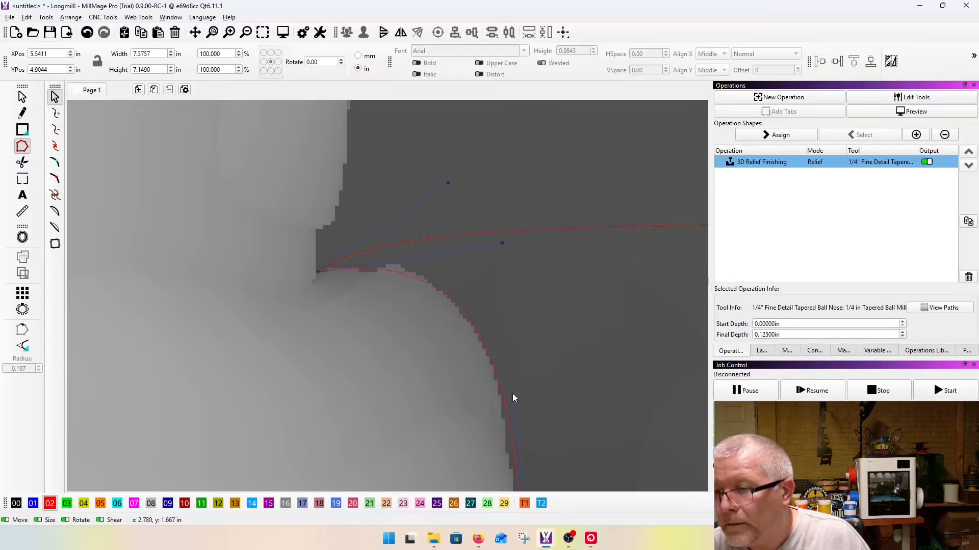
Step: Place a node in the crease between the rear boot and the lower leg, and fit the curve along the boot's inner edge
scroll(402, 389, down, 3)
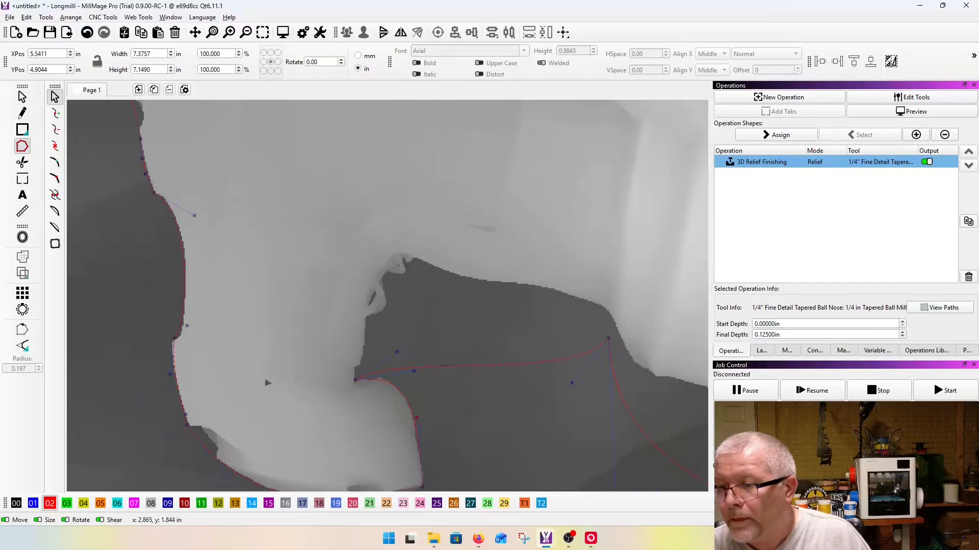
drag(443, 370, 412, 264)
scroll(378, 267, up, 3)
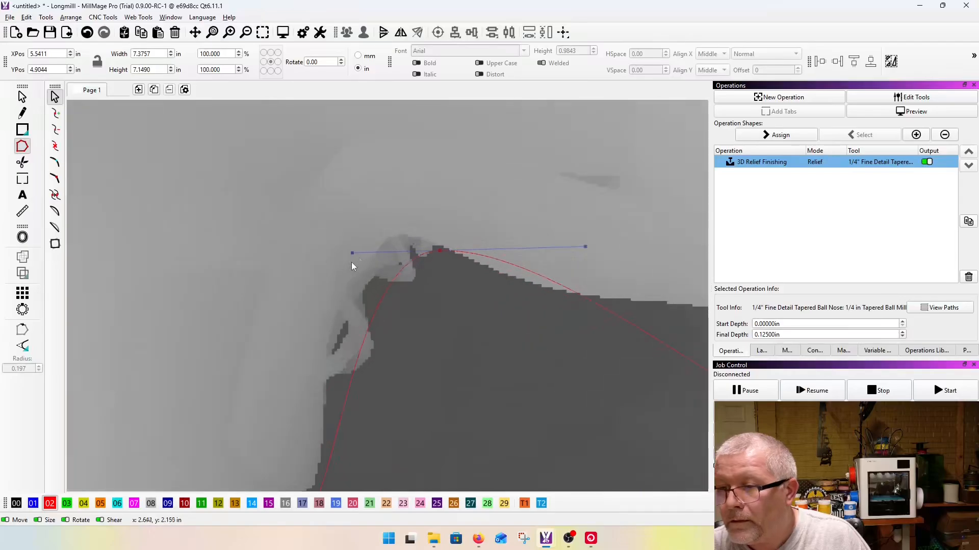
drag(350, 254, 355, 304)
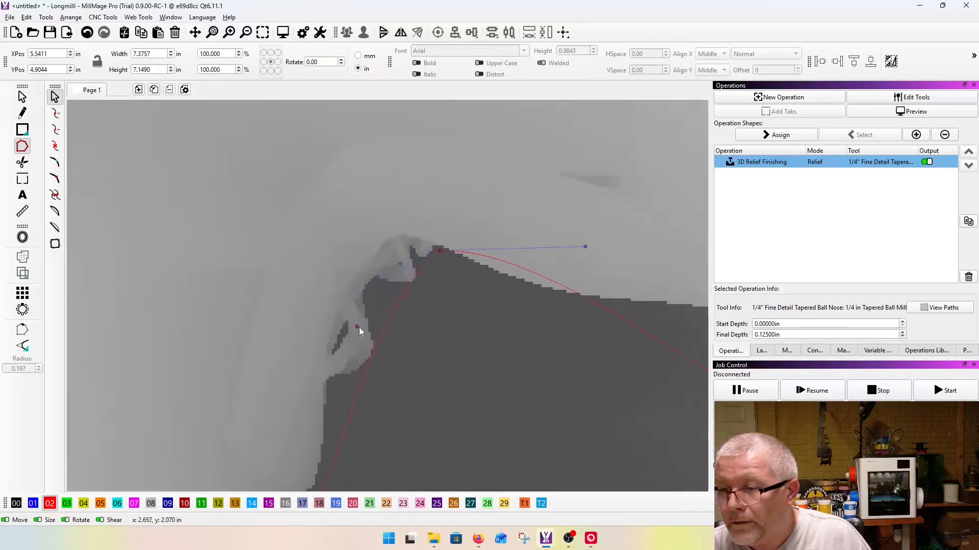
scroll(351, 266, down, 2)
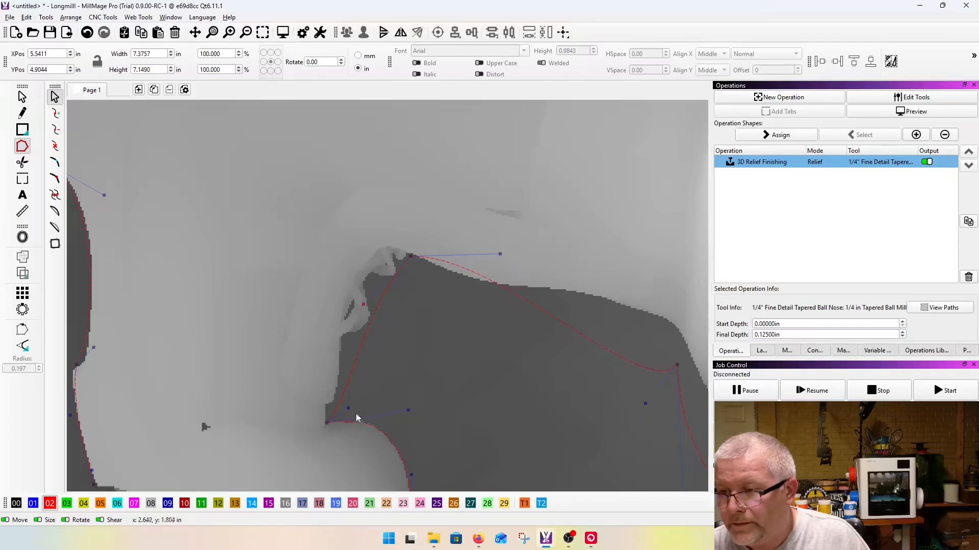
drag(348, 407, 338, 359)
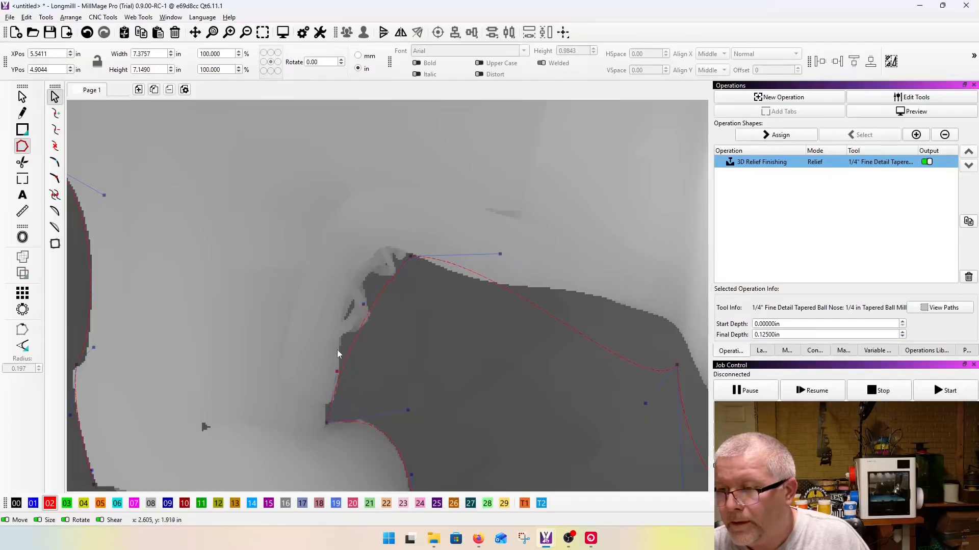
scroll(313, 283, down, 2)
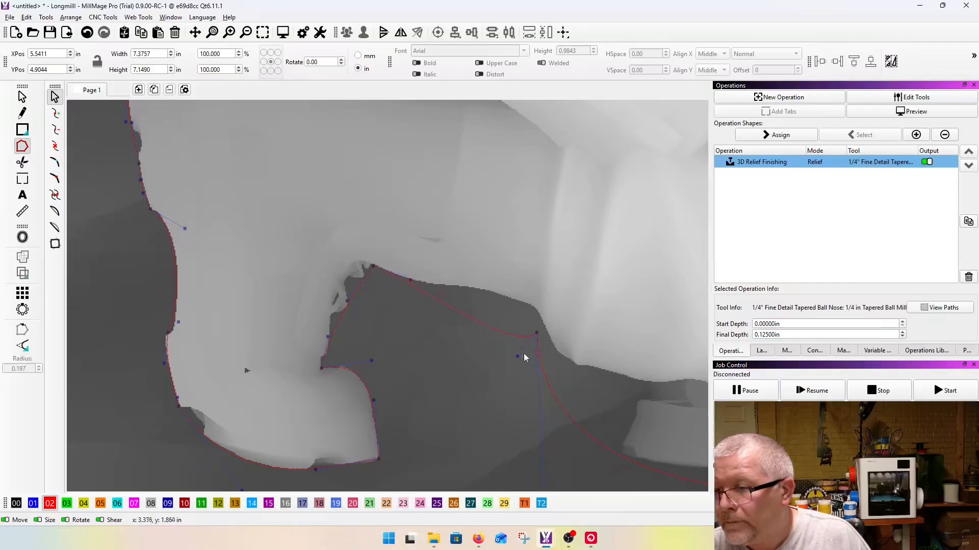
Step: Adjust the curve's handles so it follows the underside of the lower leg from the boot crease towards the knee
drag(518, 356, 524, 293)
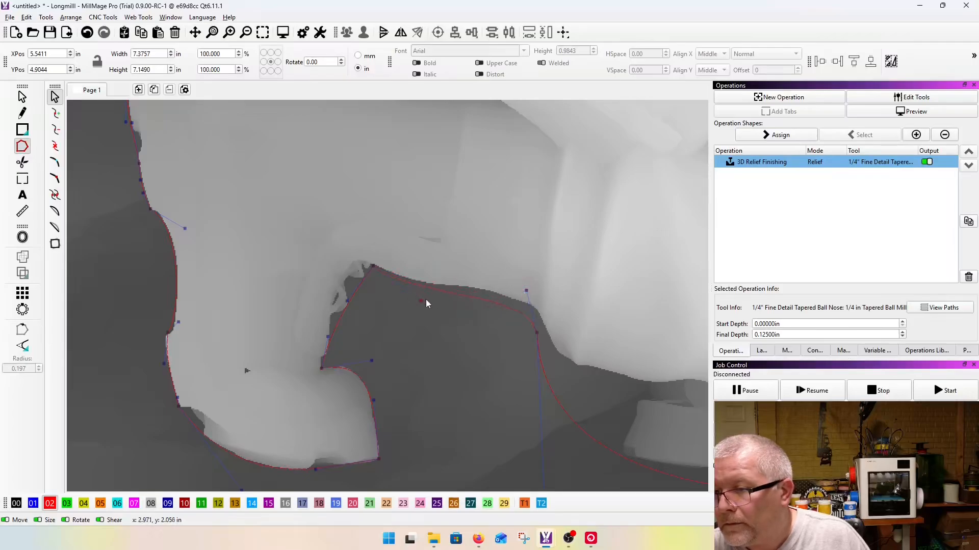
drag(497, 272, 501, 262)
drag(436, 325, 448, 310)
click(494, 268)
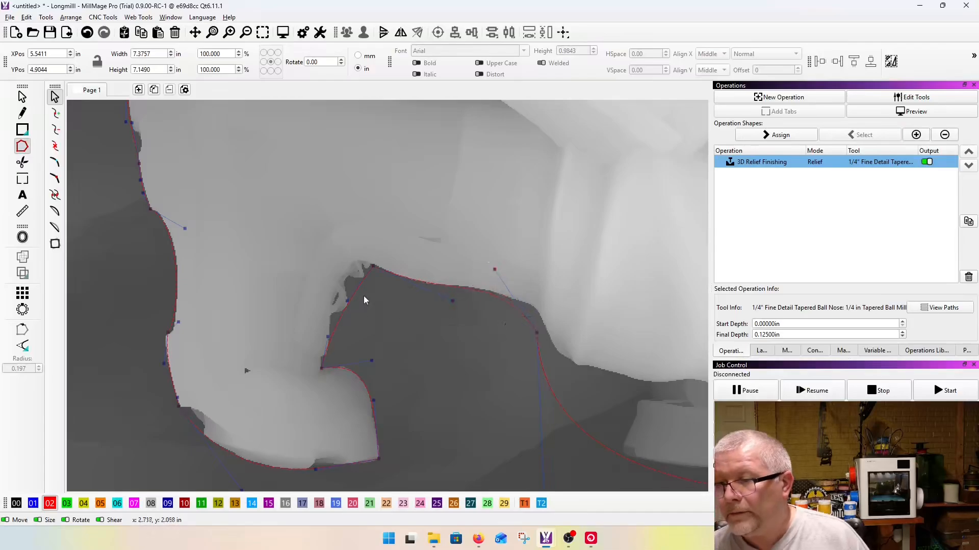
Step: Move the node near the knee onto the corner of the leg's lower edge and refit the adjoining curve
scroll(364, 299, down, 3)
scroll(409, 283, up, 6)
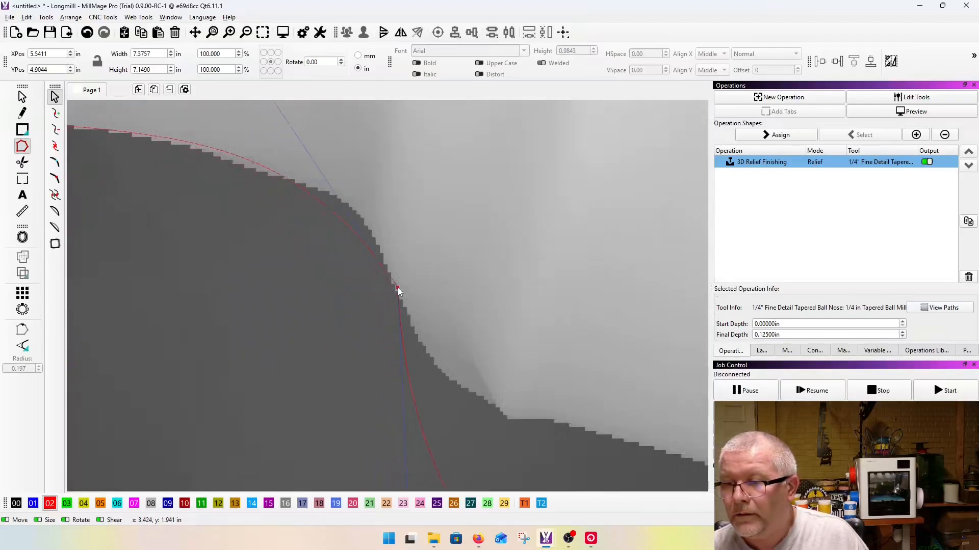
scroll(427, 320, down, 3)
drag(354, 221, 357, 219)
drag(414, 303, 402, 257)
scroll(402, 281, up, 3)
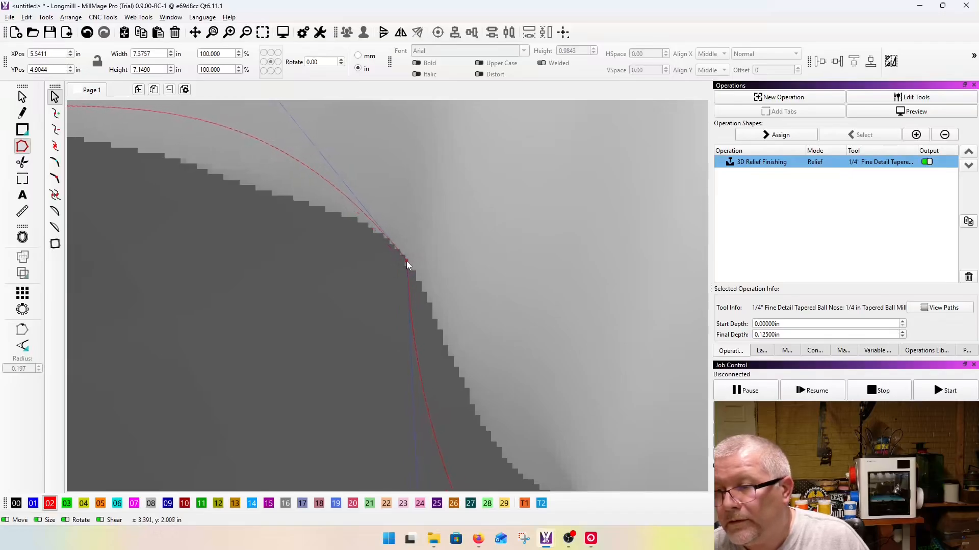
scroll(406, 262, down, 3)
drag(373, 194, 378, 213)
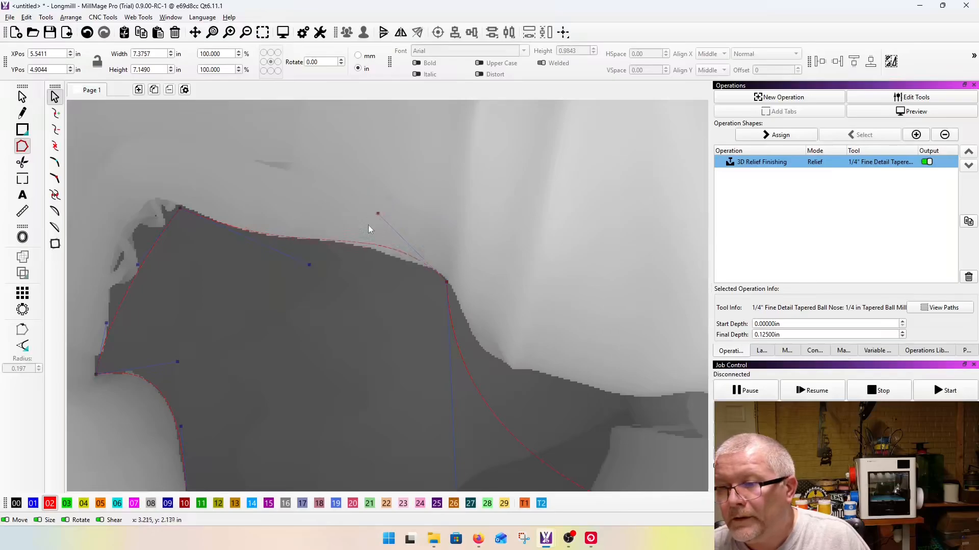
Step: Bend the curve around the hollow before the knee, position a node at its end, and fit the curve along the leg's lower edge
scroll(312, 224, down, 5)
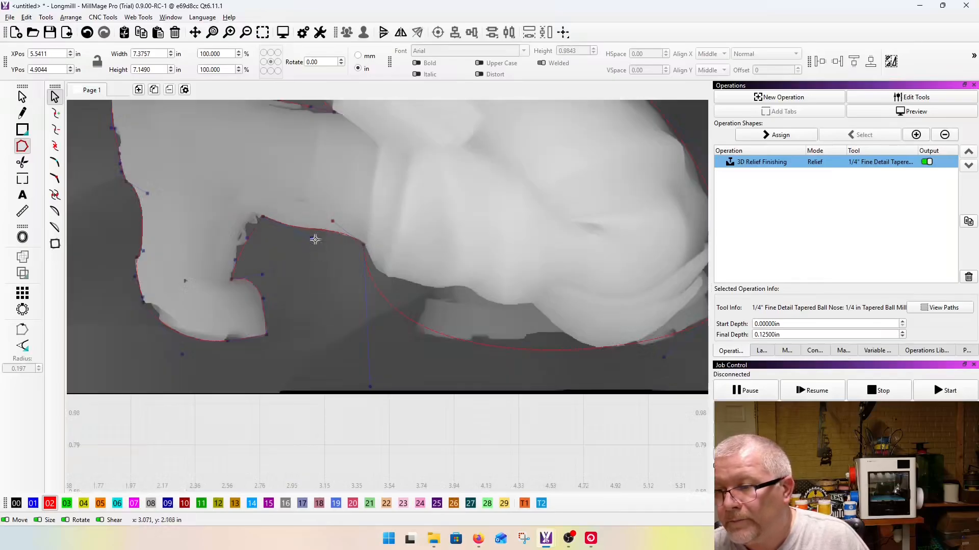
drag(372, 389, 363, 306)
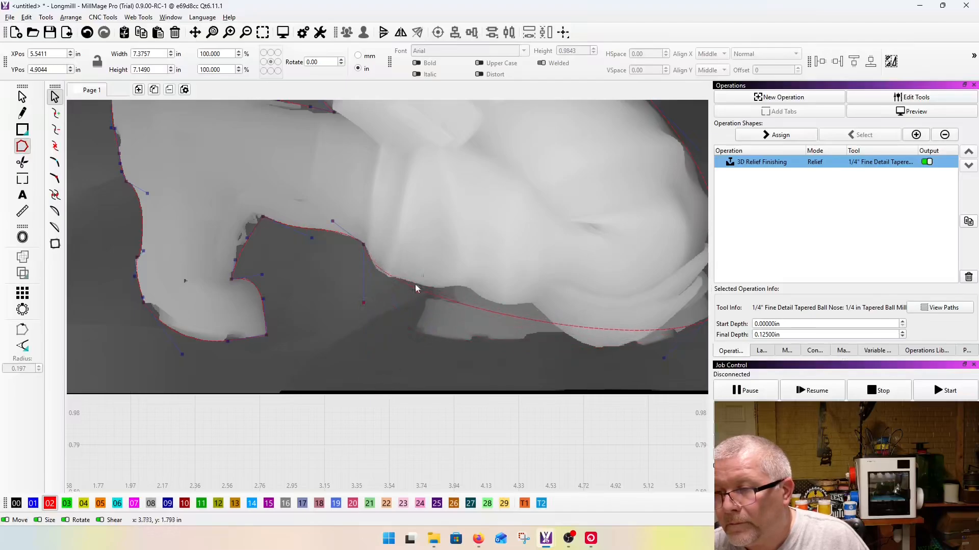
scroll(419, 286, up, 5)
click(376, 262)
drag(375, 262, 355, 262)
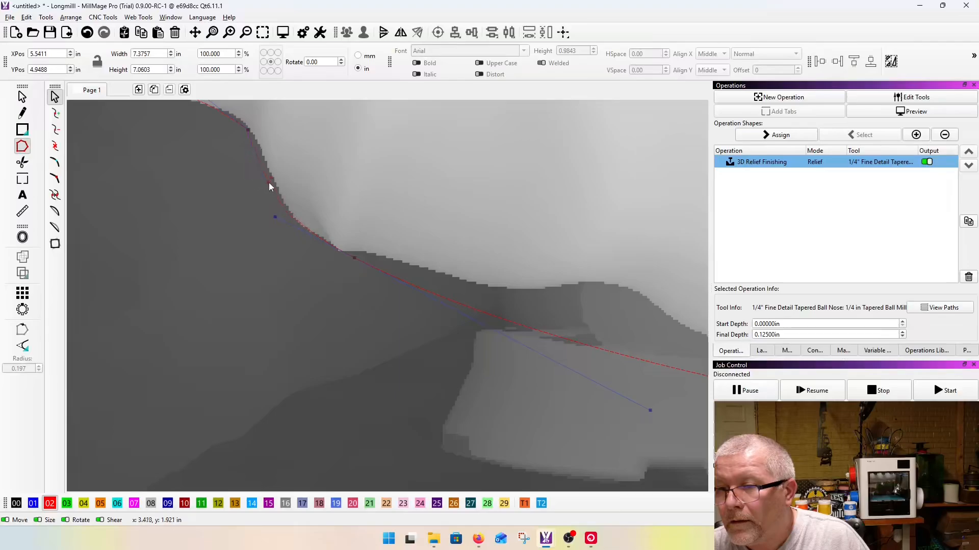
drag(649, 411, 586, 305)
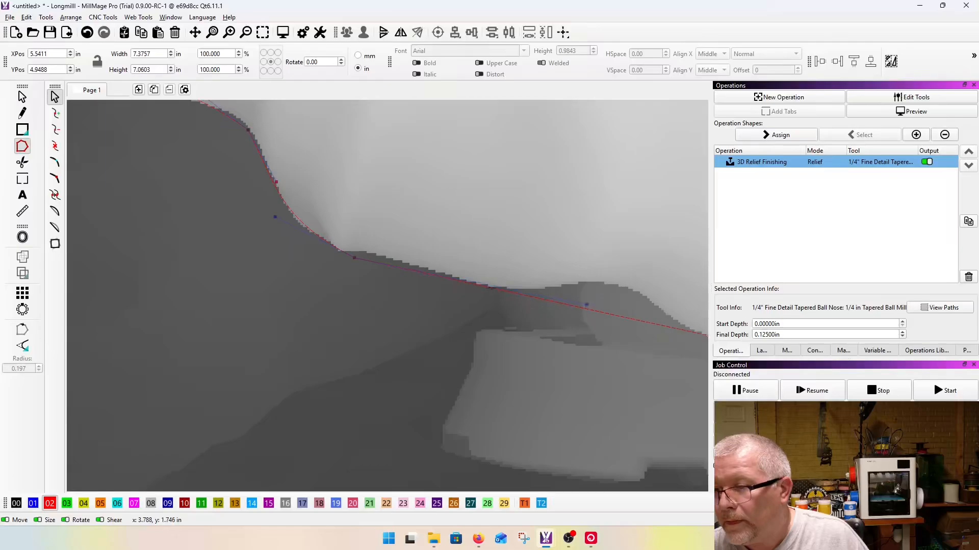
Step: Insert a node where the leg meets the lighter piece beneath the knee, and bend the curve down along that piece's end
key(i)
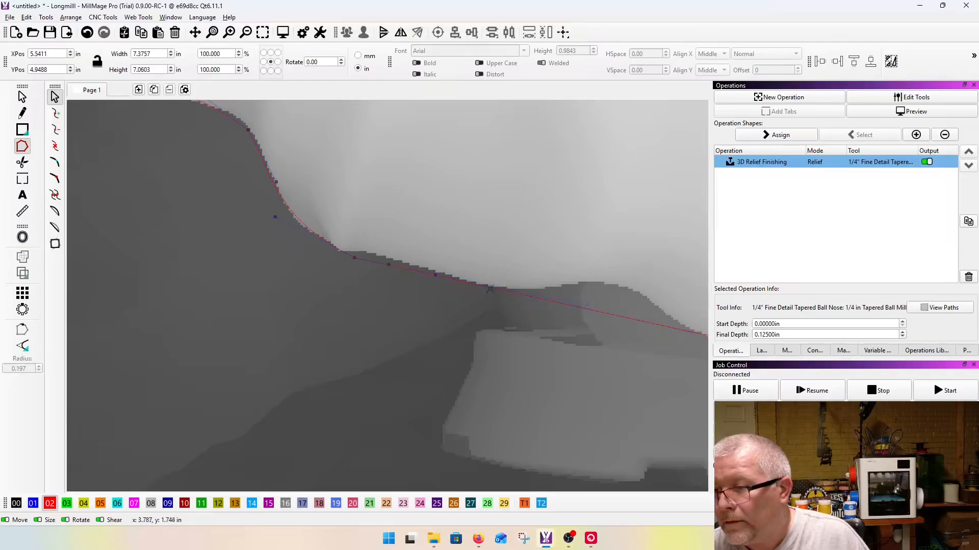
drag(543, 298, 493, 351)
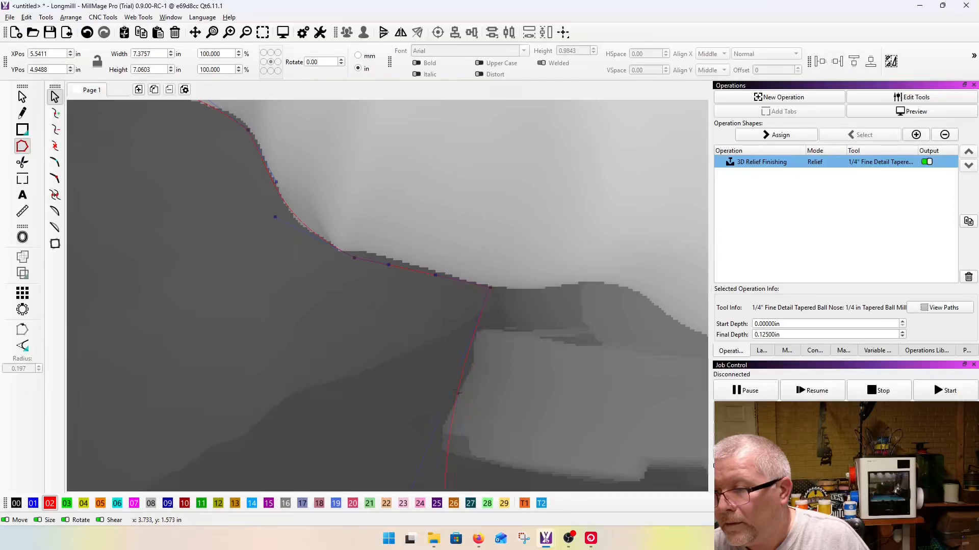
scroll(412, 340, down, 8)
Step: Insert a node at the lower corner of the piece beneath the knee, and fit the curve around that corner and its bottom edge
scroll(405, 411, up, 7)
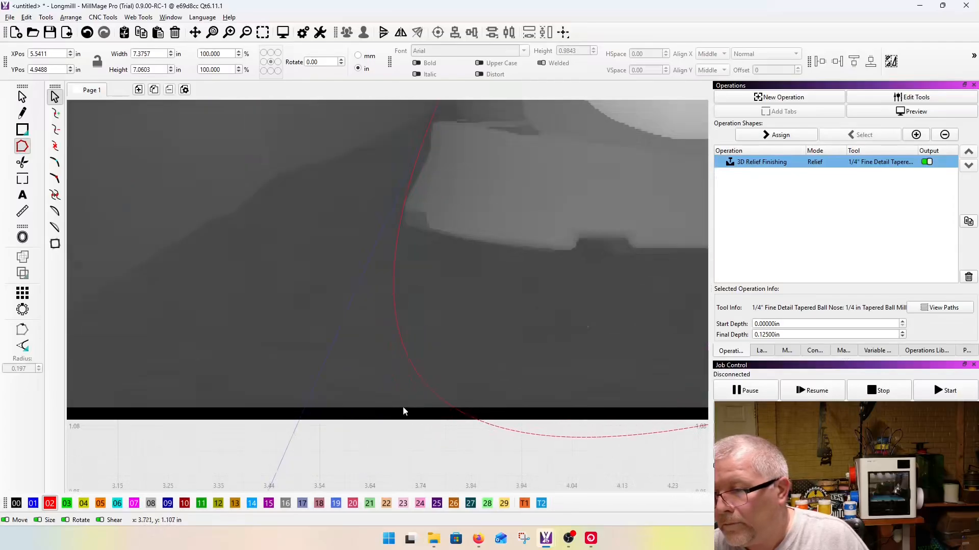
key(i)
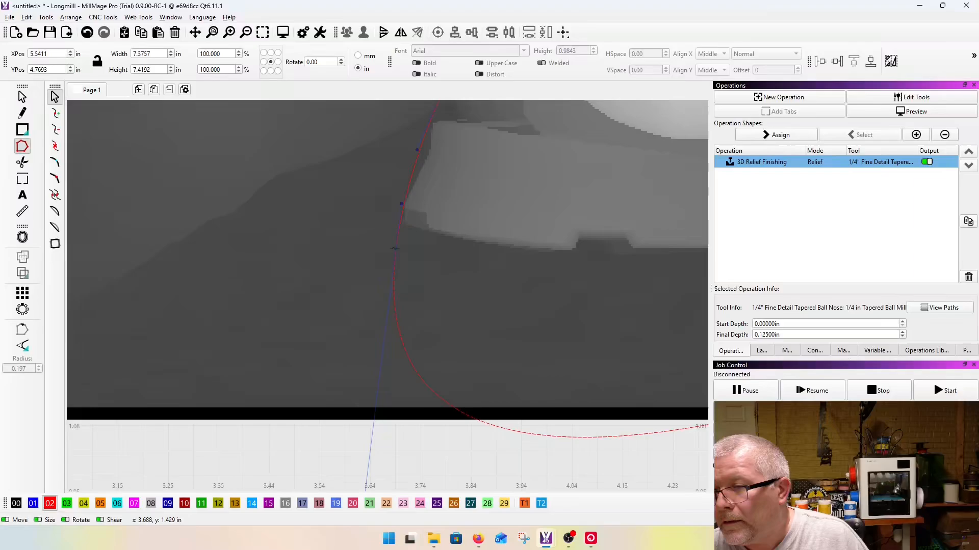
drag(394, 249, 411, 231)
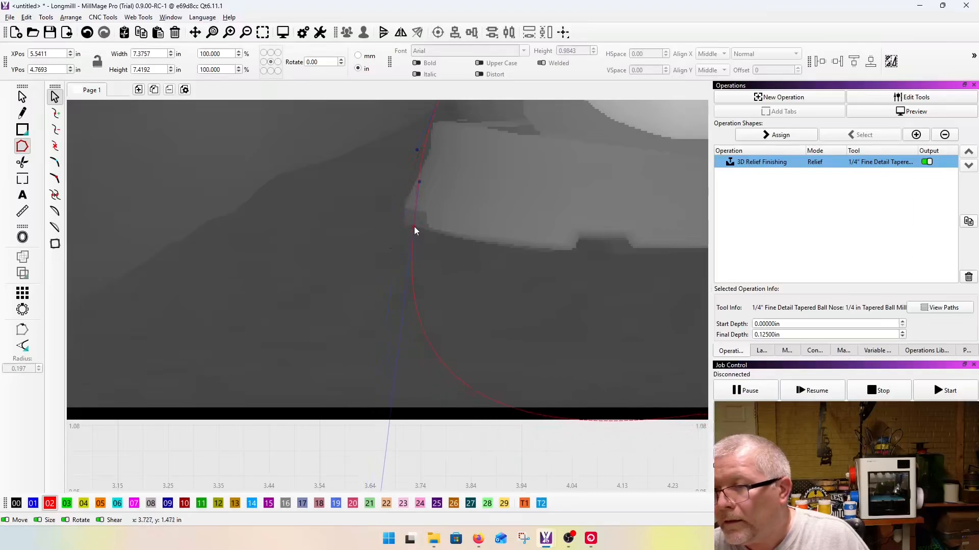
drag(417, 187, 407, 192)
scroll(317, 232, down, 5)
drag(334, 330, 447, 252)
scroll(390, 232, up, 5)
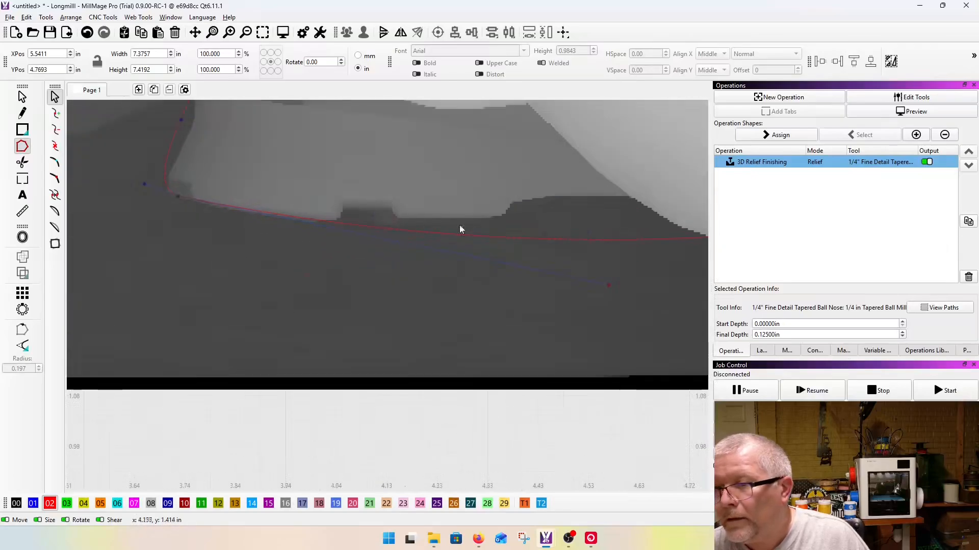
Step: Place a node where the lower piece's bottom edge meets the knee, and fit the curves on both sides to the silhouette
drag(608, 284, 626, 196)
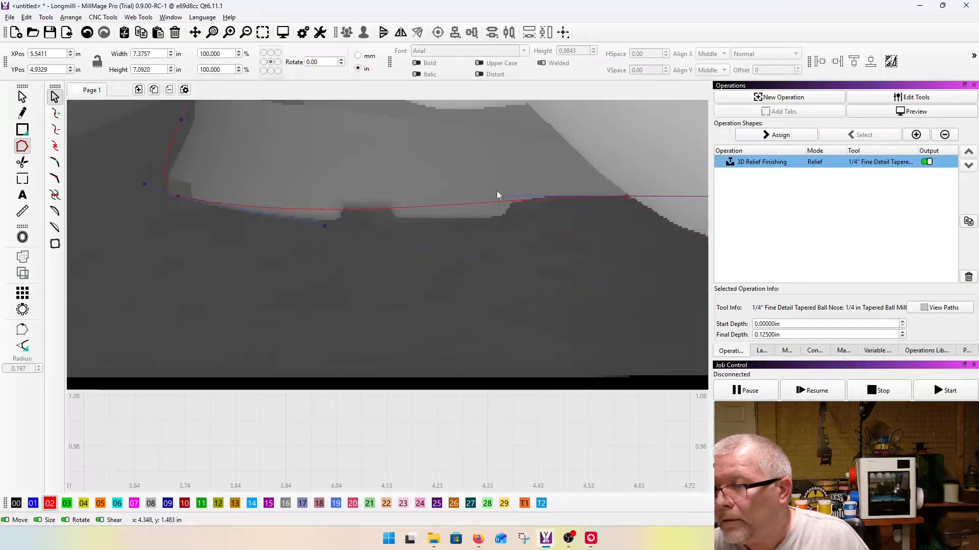
drag(498, 195, 394, 288)
scroll(337, 243, down, 6)
scroll(434, 240, up, 3)
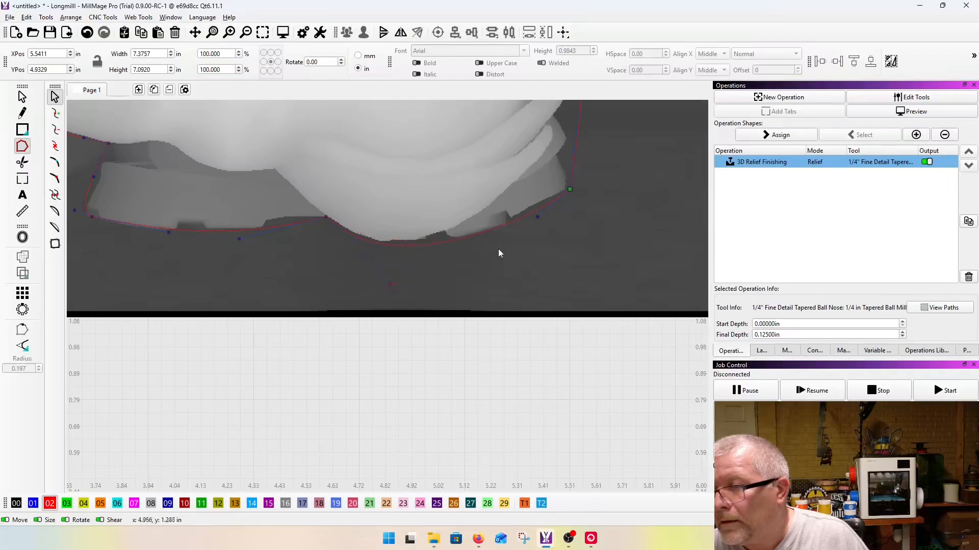
scroll(497, 250, down, 5)
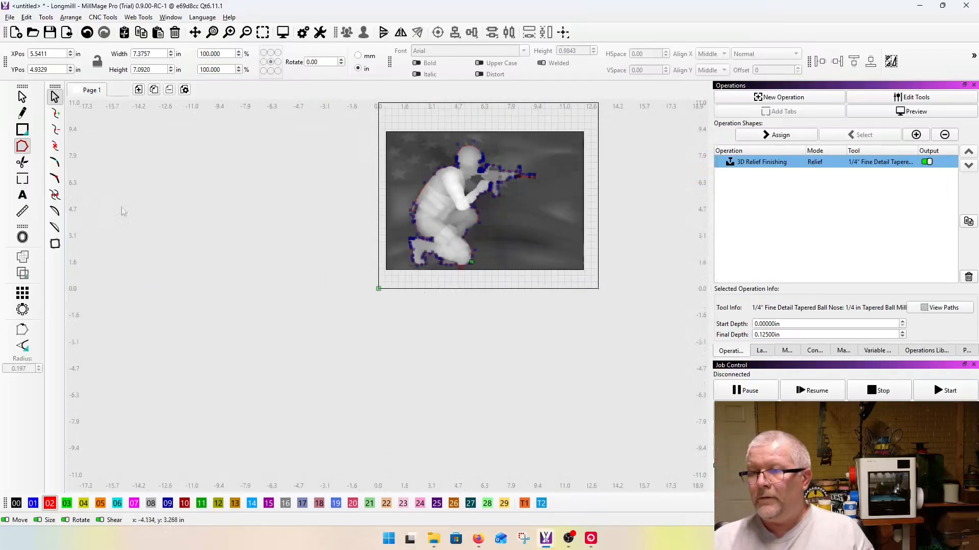
Step: Leave node editing, select both the relief image and the soldier outline, and assign them to the 3D Relief Finishing operation
click(22, 96)
scroll(179, 214, down, 3)
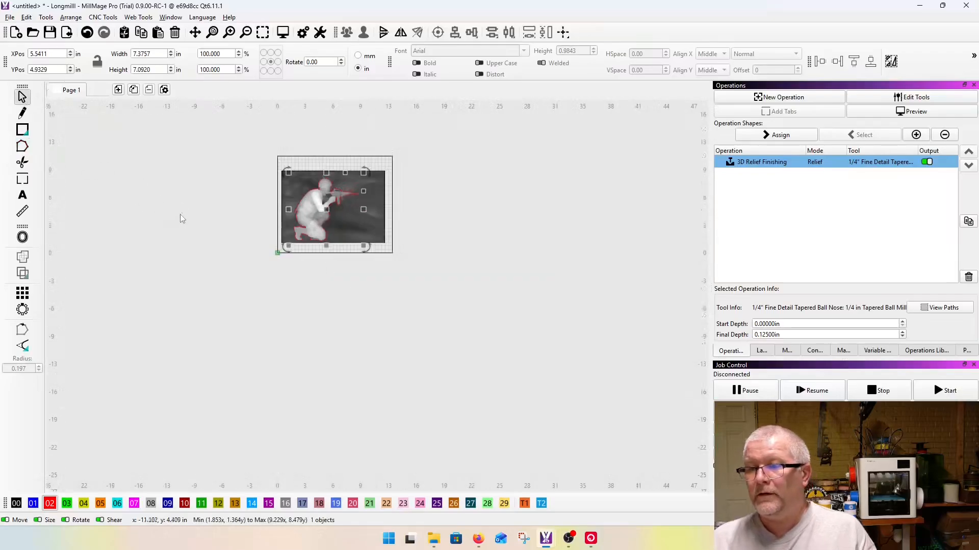
click(201, 221)
scroll(316, 188, up, 7)
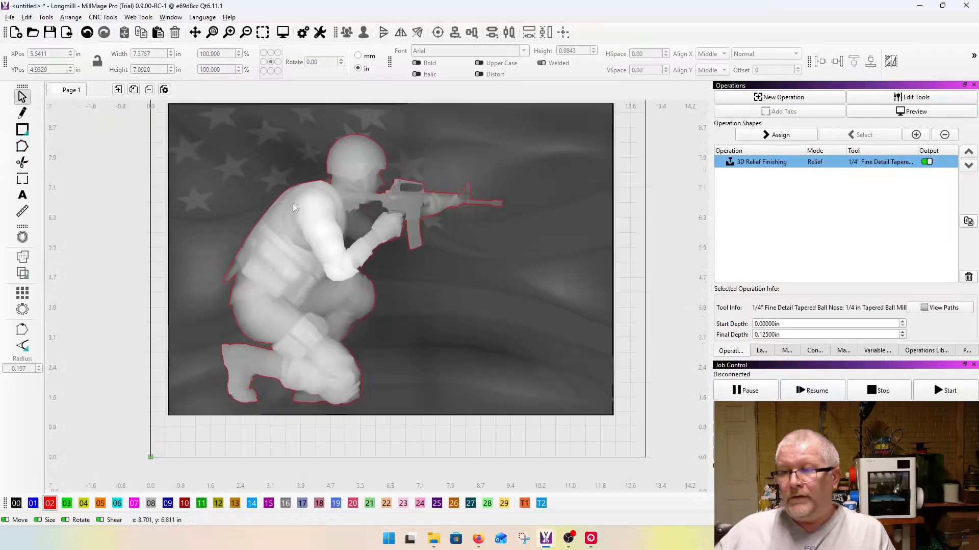
scroll(293, 205, down, 3)
drag(188, 133, 510, 383)
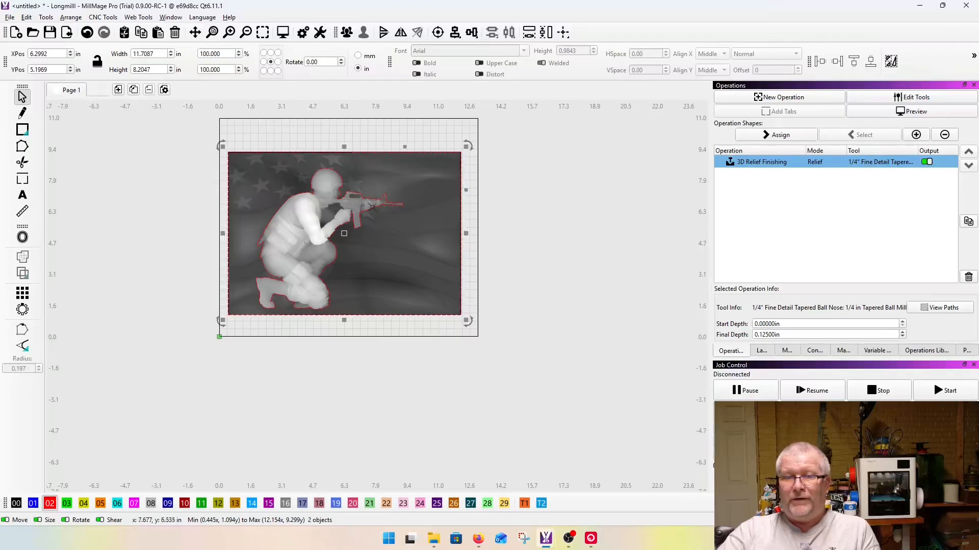
click(790, 140)
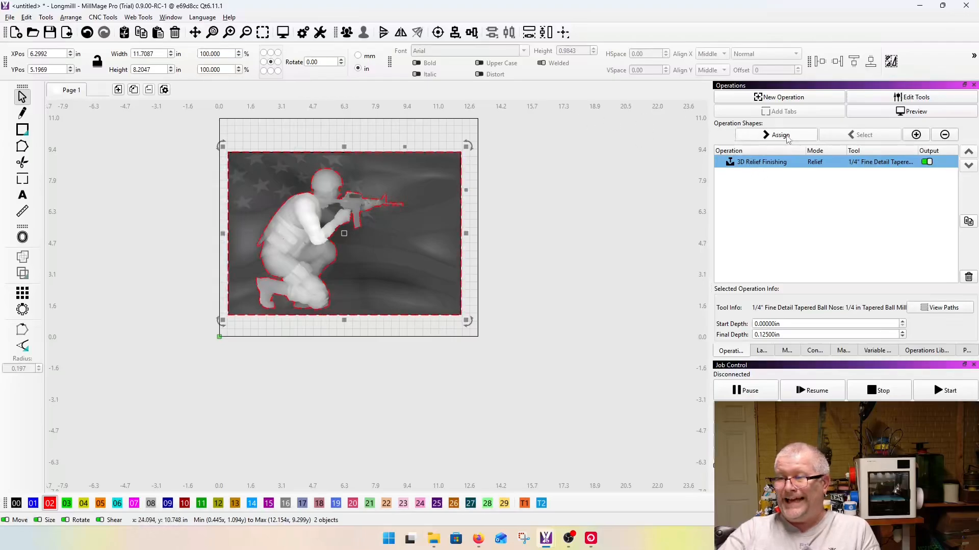
Step: Generate the relief preview, examine the bounded carving of the soldier from different angles, and close the preview
click(282, 32)
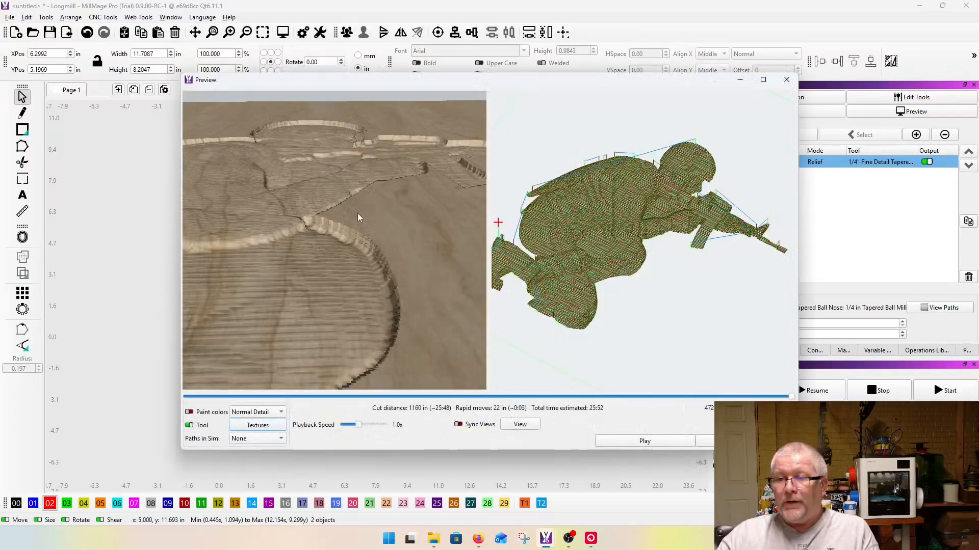
scroll(357, 213, down, 3)
mouse_move(372, 222)
mouse_down()
mouse_move(389, 489)
mouse_move(372, 326)
mouse_move(374, 239)
mouse_move(397, 196)
mouse_move(363, 216)
mouse_up()
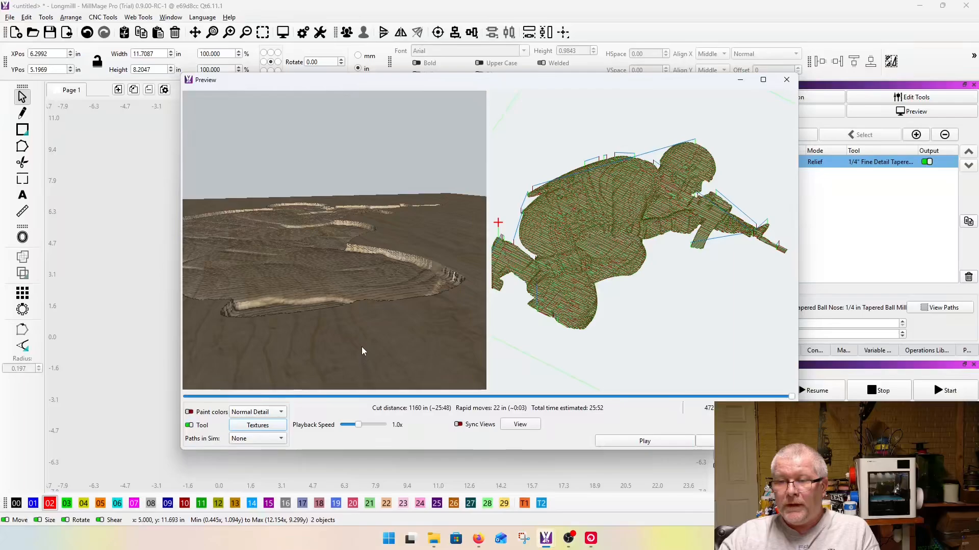
scroll(363, 345, down, 3)
scroll(372, 332, up, 3)
click(785, 80)
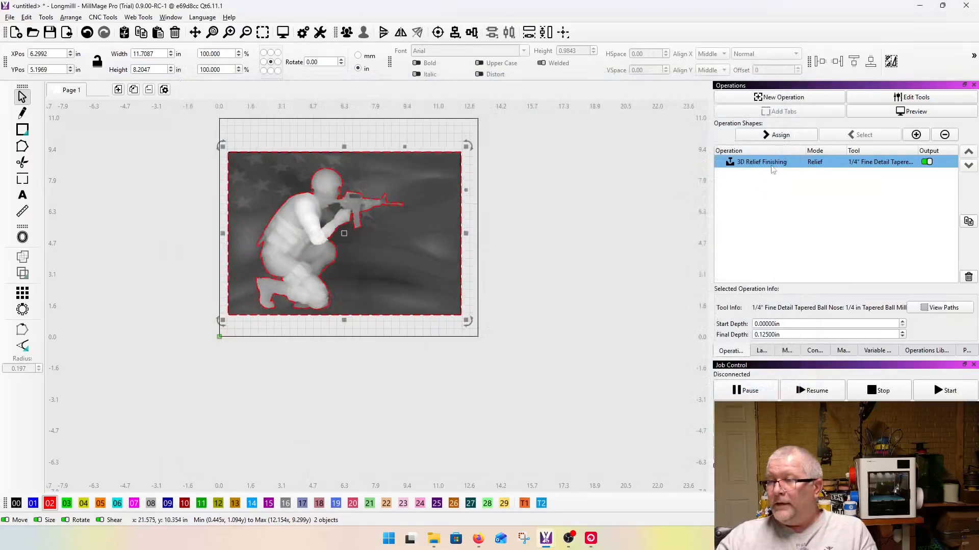
Step: Set the final depth of the 3D Relief Finishing operation to 0.2500 in
double_click(772, 162)
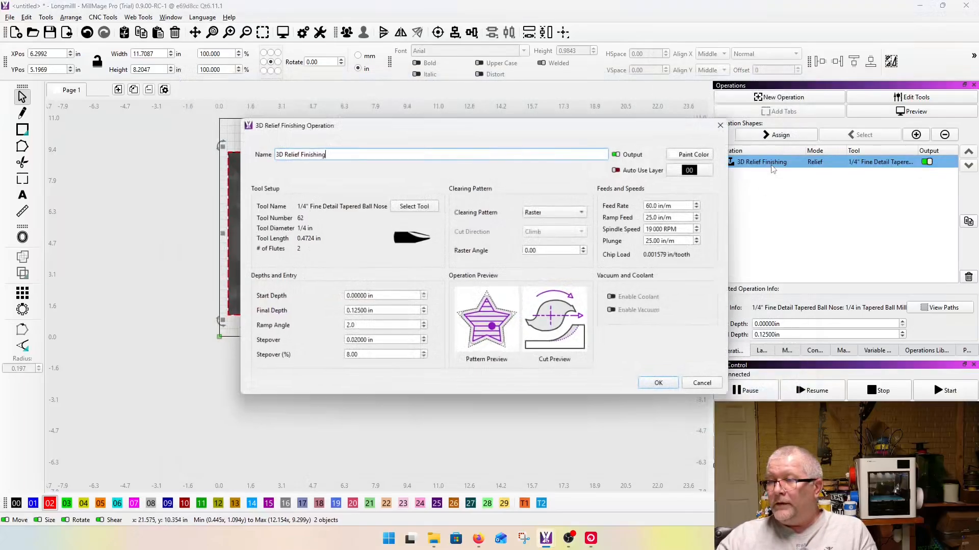
click(357, 311)
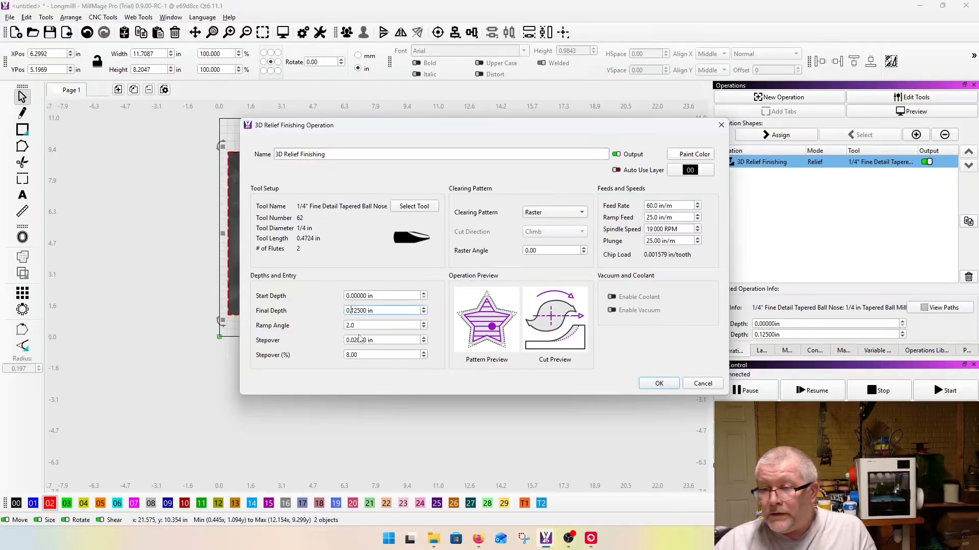
key(BackSpace)
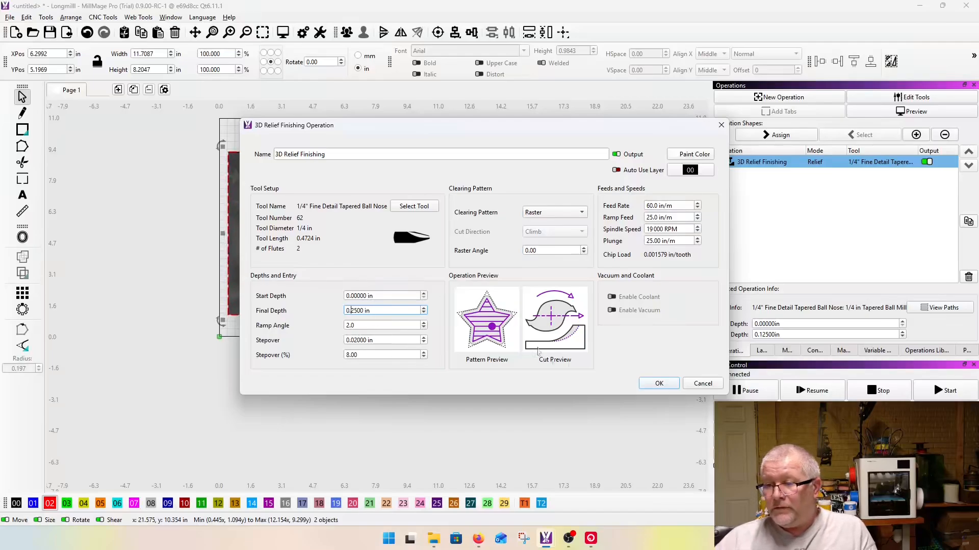
click(658, 383)
Step: Generate the preview again and orbit the simulated carving to examine the relief's depth inside the outline
click(283, 32)
scroll(274, 248, up, 5)
drag(340, 286, 277, 257)
drag(392, 196, 381, 334)
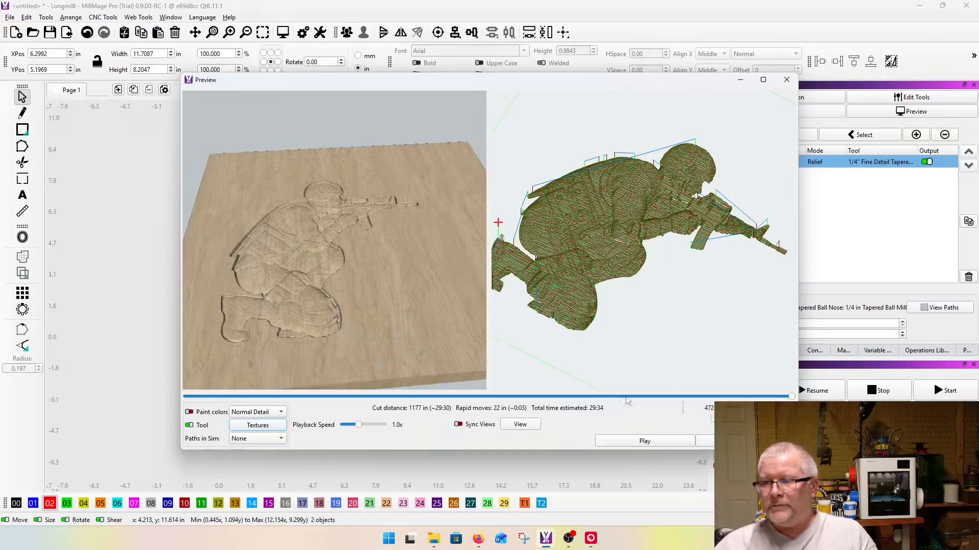
Step: Close the preview and draw a rectangle about 11.71 by 8.20 in along the edges of the relief image
click(739, 441)
click(22, 129)
scroll(337, 222, up, 5)
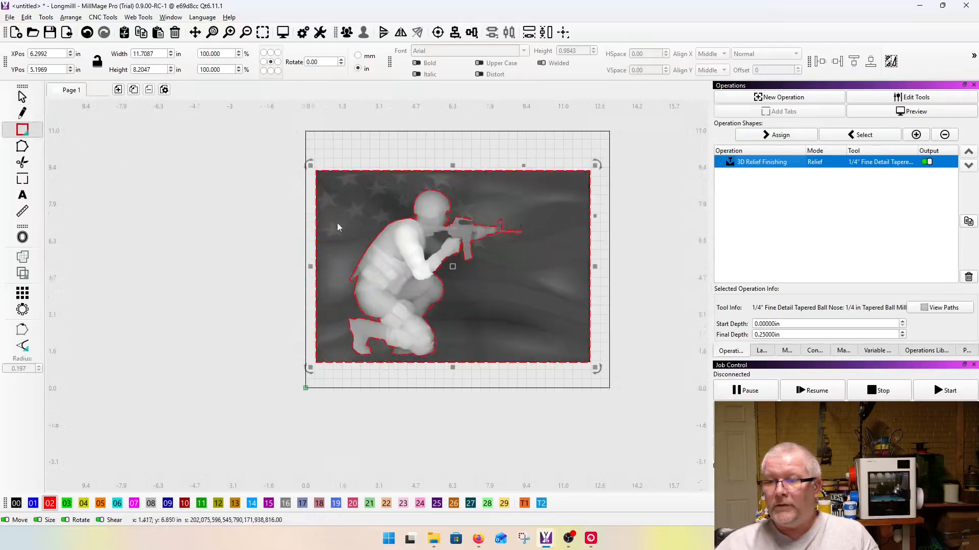
drag(316, 171, 590, 363)
Step: Select the soldier outline together with the rectangle that surrounds the image
scroll(452, 259, up, 6)
scroll(530, 198, up, 3)
click(527, 217)
scroll(259, 216, down, 6)
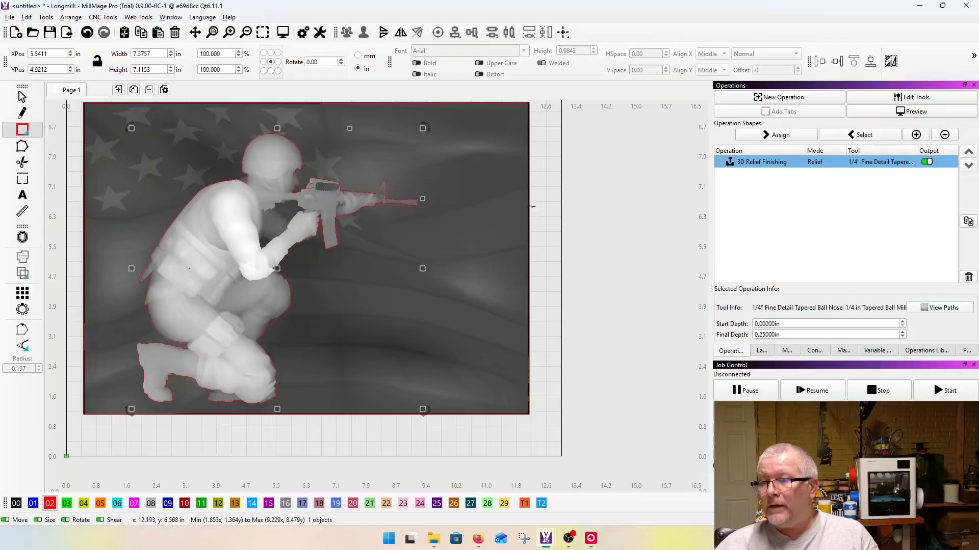
shift+click(530, 206)
Step: Start a Pocket operation for the selected shapes with the 3/16" Compression flat end mill from the tool library
click(796, 100)
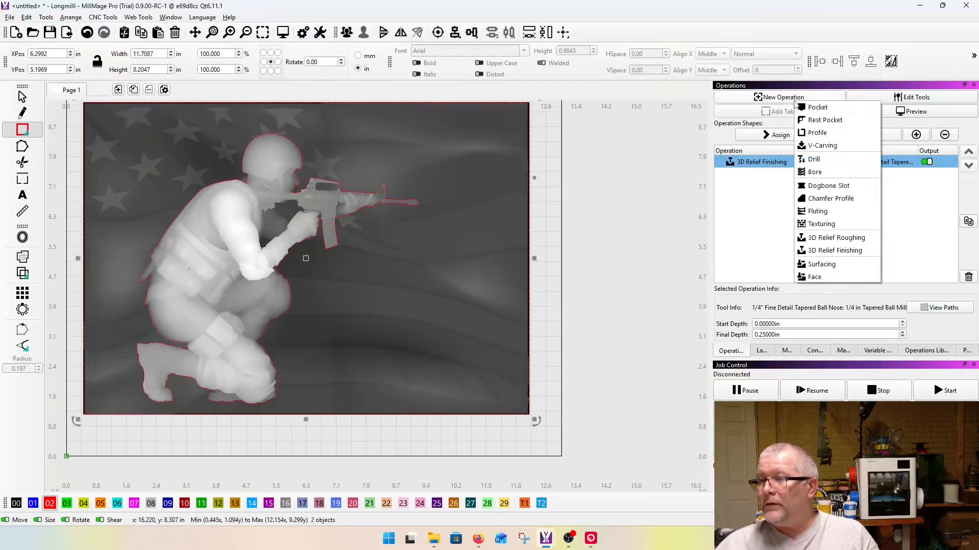
click(810, 108)
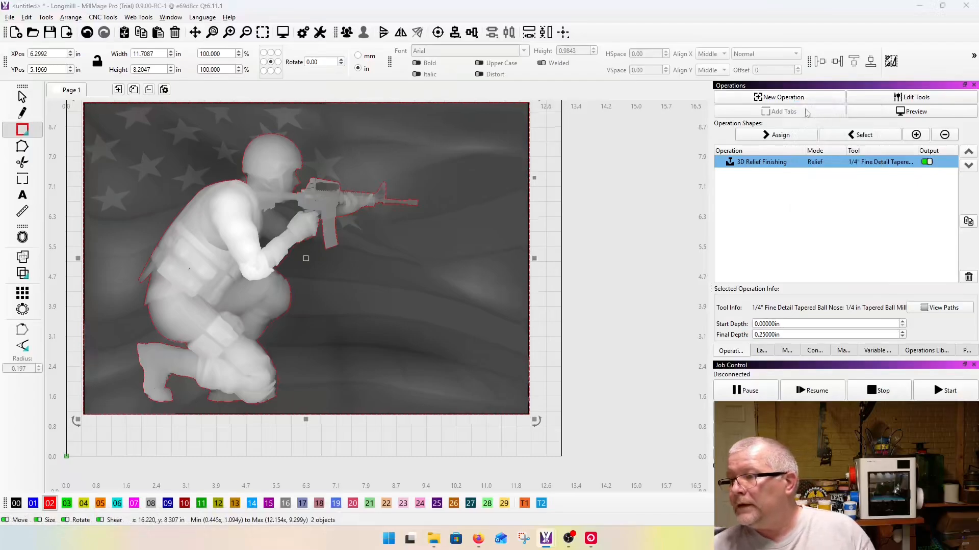
click(372, 185)
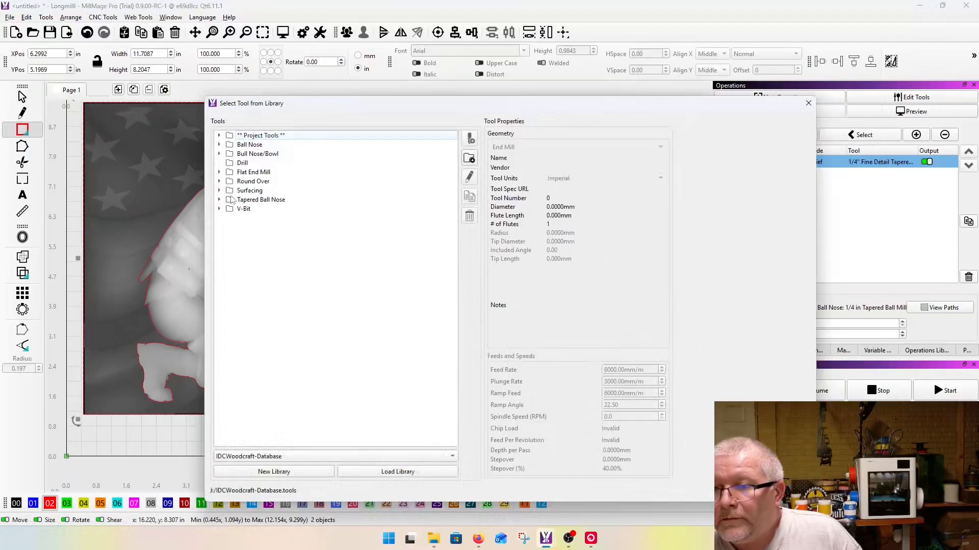
click(218, 172)
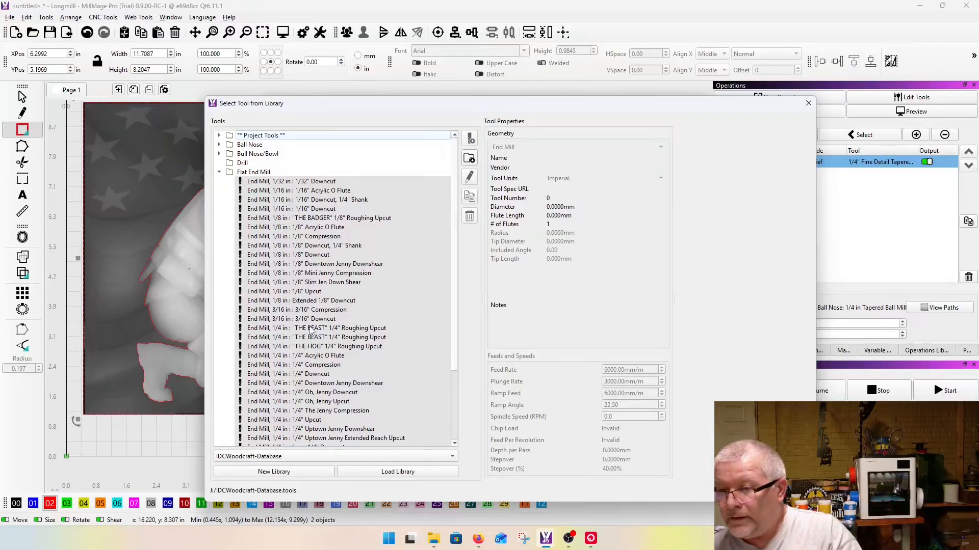
click(319, 312)
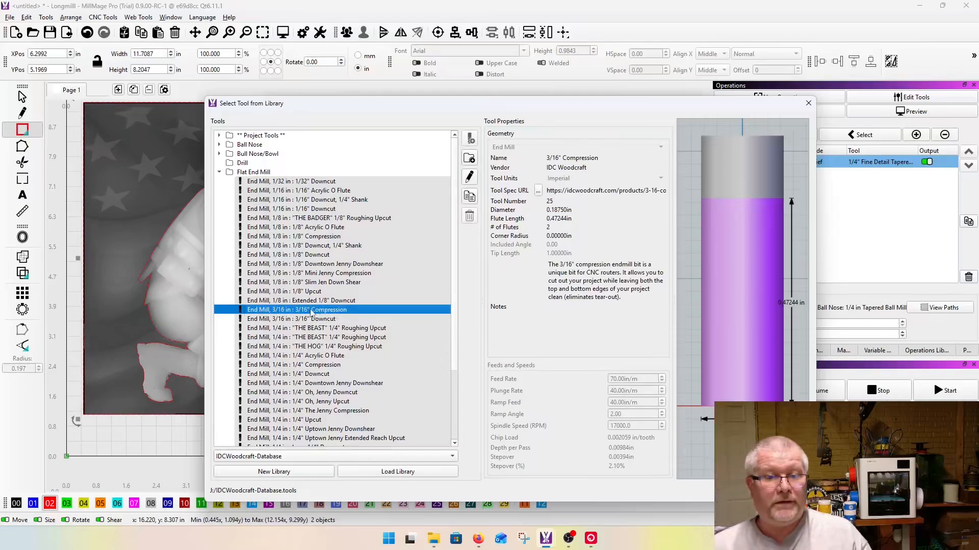
click(746, 491)
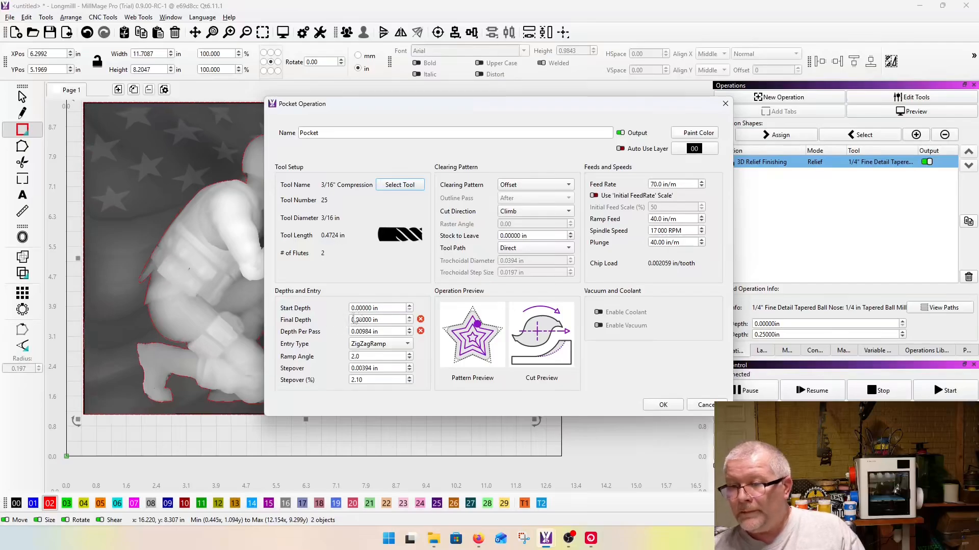
Step: Set the pocket's final depth to 0.45 in and its depth per pass to 0.125 in
triple_click(370, 320)
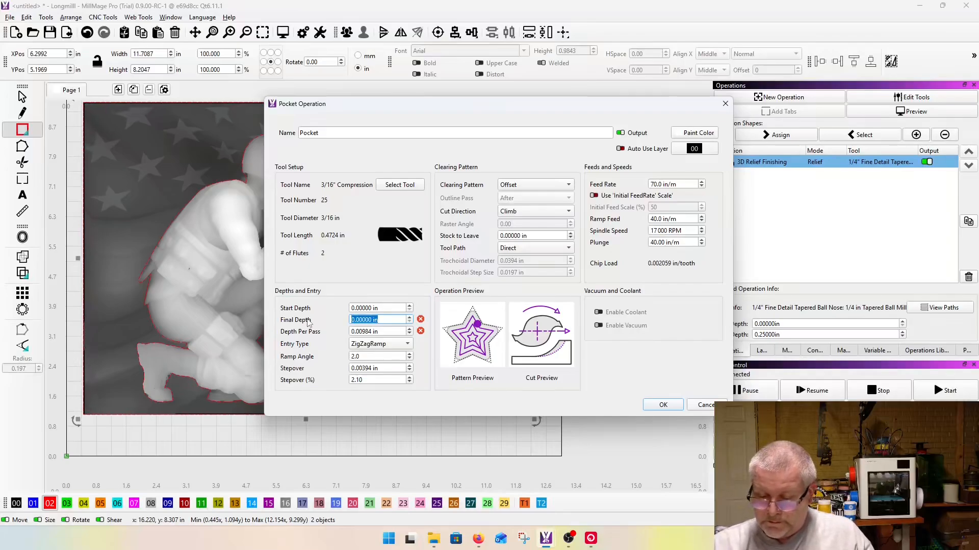
text(.45)
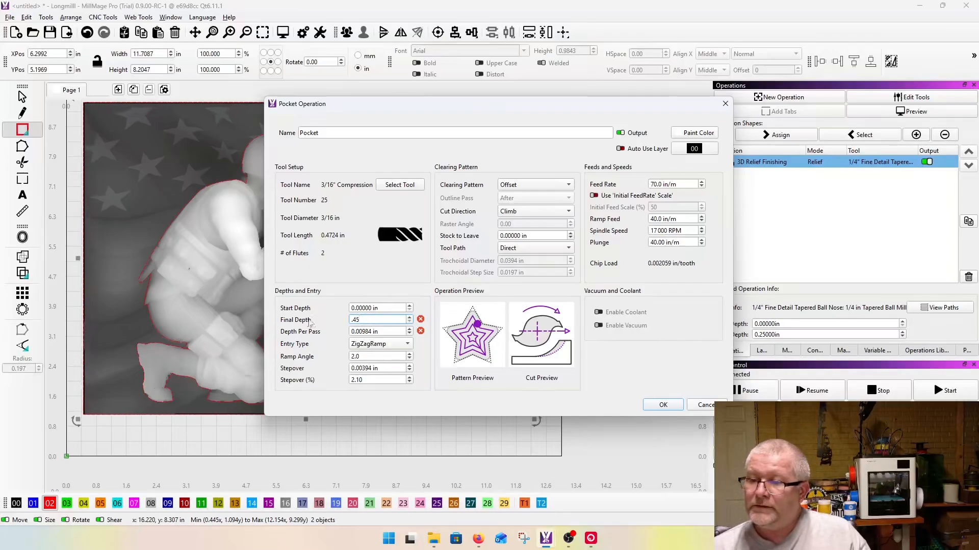
triple_click(391, 332)
text(.12)
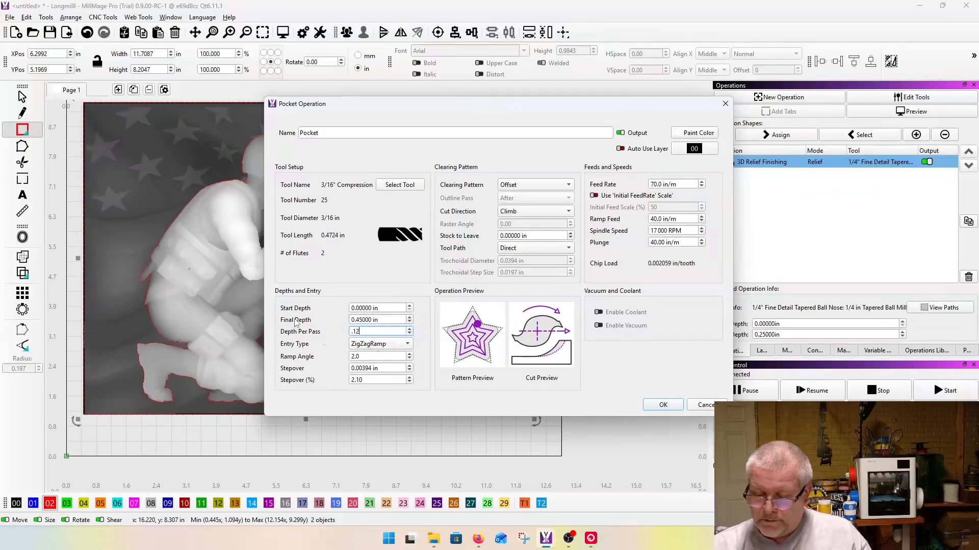
text(5)
Step: Set the pocket's stepover to 65% and its feed rate to 80 in/m, and create the operation
click(370, 381)
drag(370, 382, 332, 383)
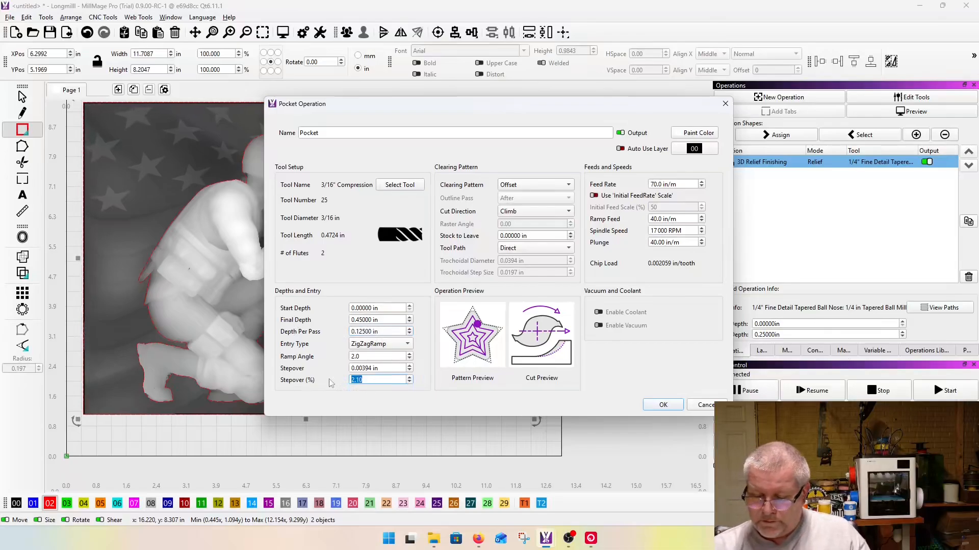
text(60)
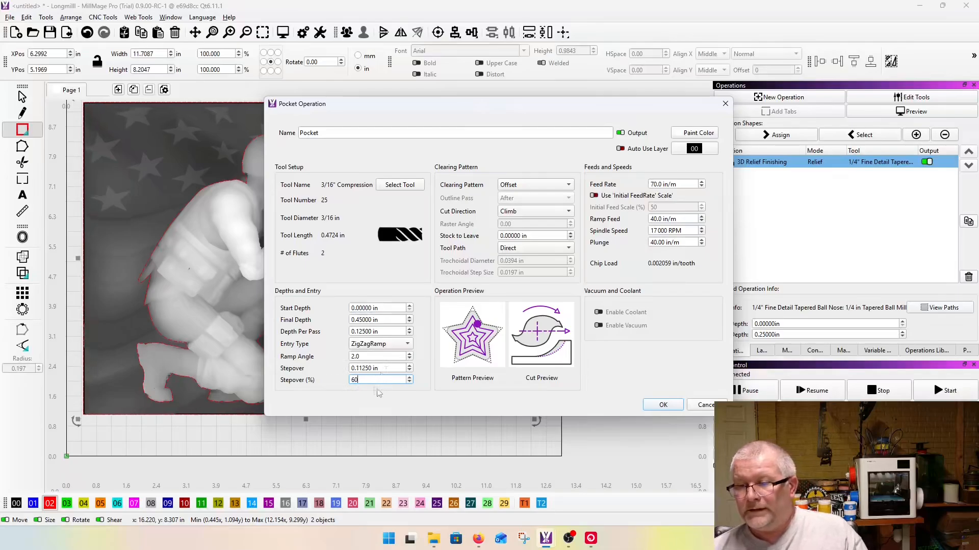
scroll(360, 385, up, 5)
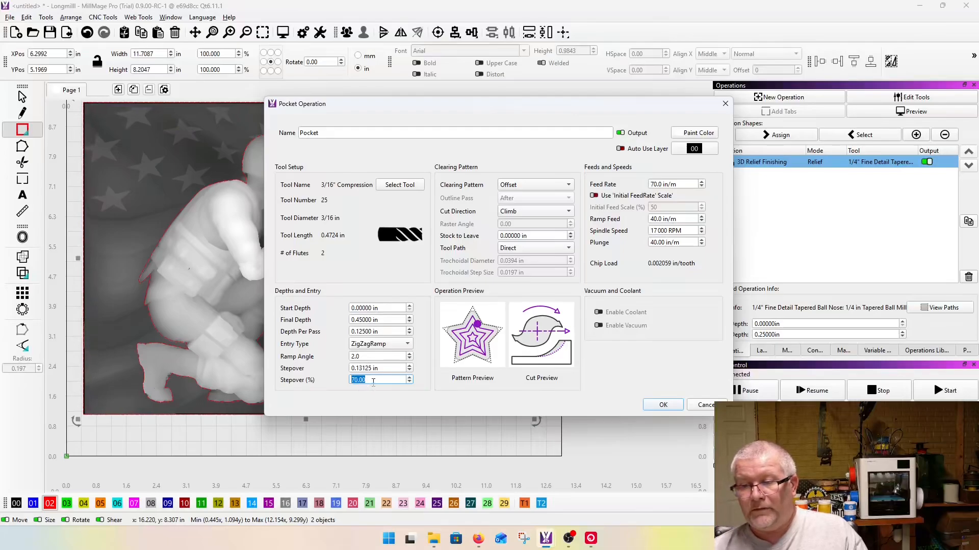
click(374, 382)
drag(373, 382, 324, 385)
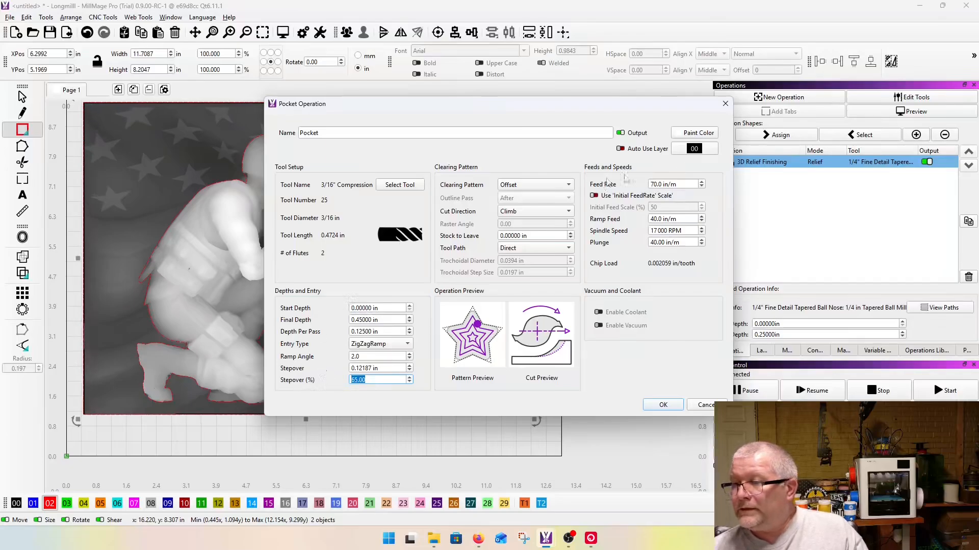
drag(682, 185, 583, 184)
text(80)
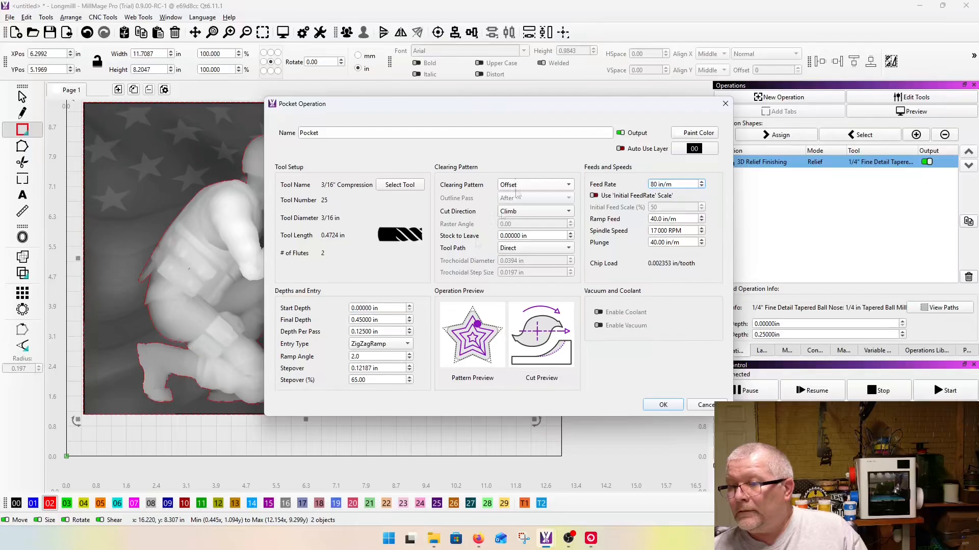
click(663, 405)
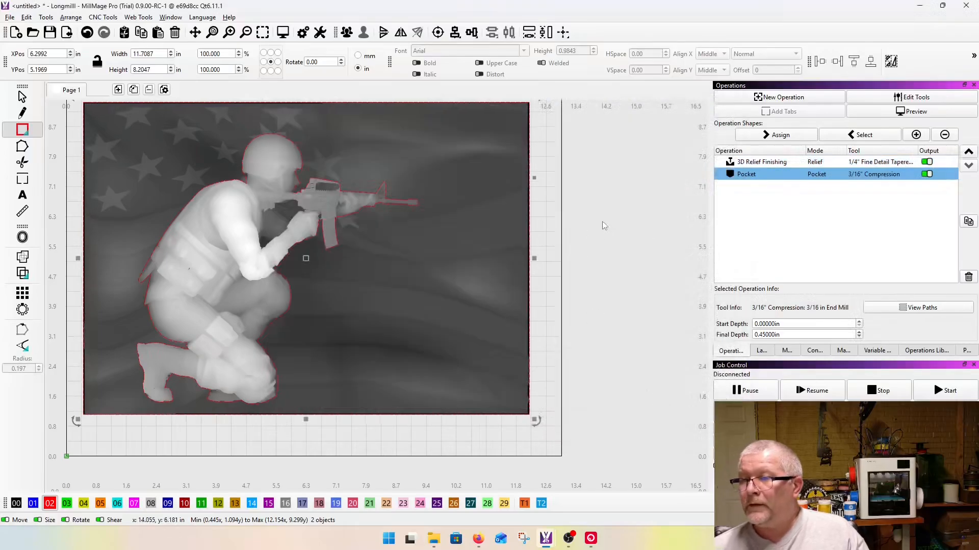
Step: Generate a preview of the relief and pocket, orbit it to examine the cleared background, and close the preview
scroll(591, 224, down, 1)
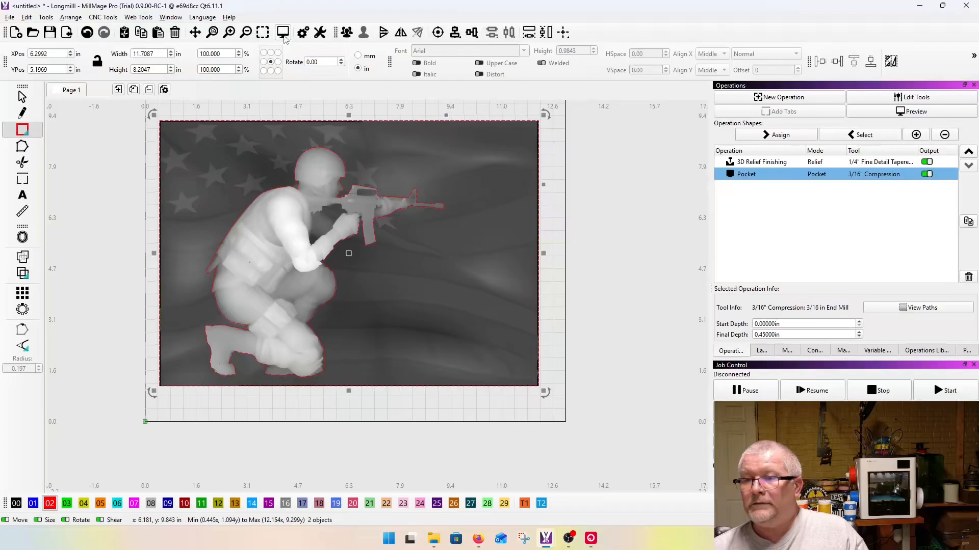
click(283, 33)
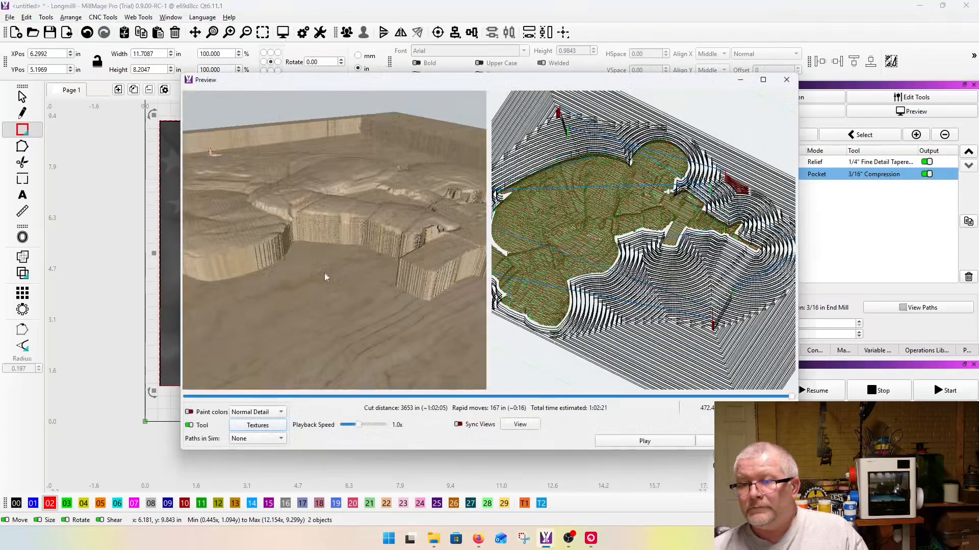
drag(324, 273, 309, 244)
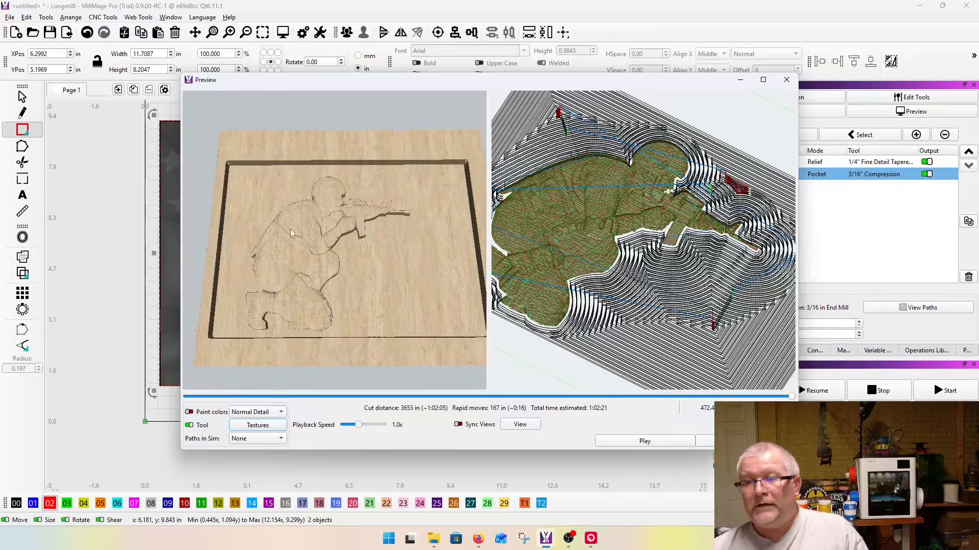
drag(413, 252, 409, 299)
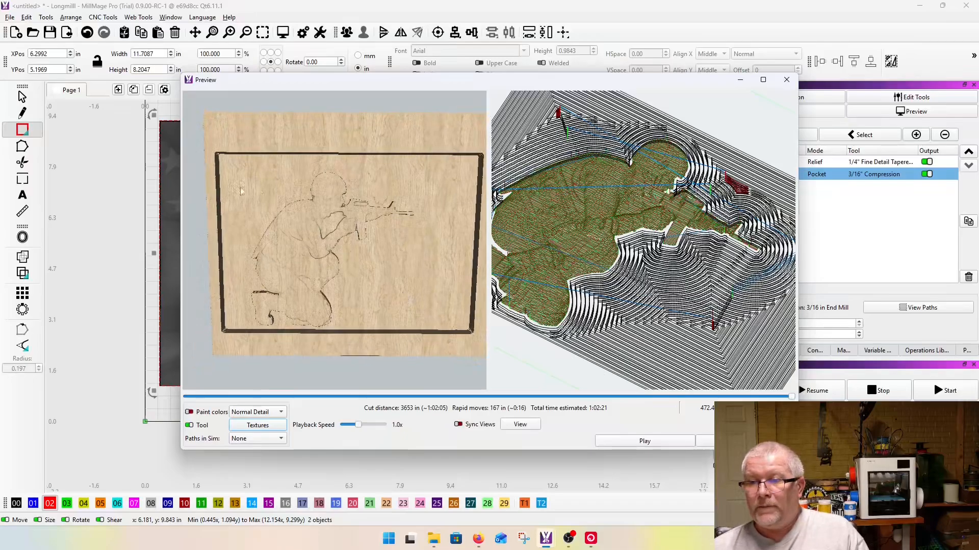
drag(292, 180, 337, 167)
click(786, 80)
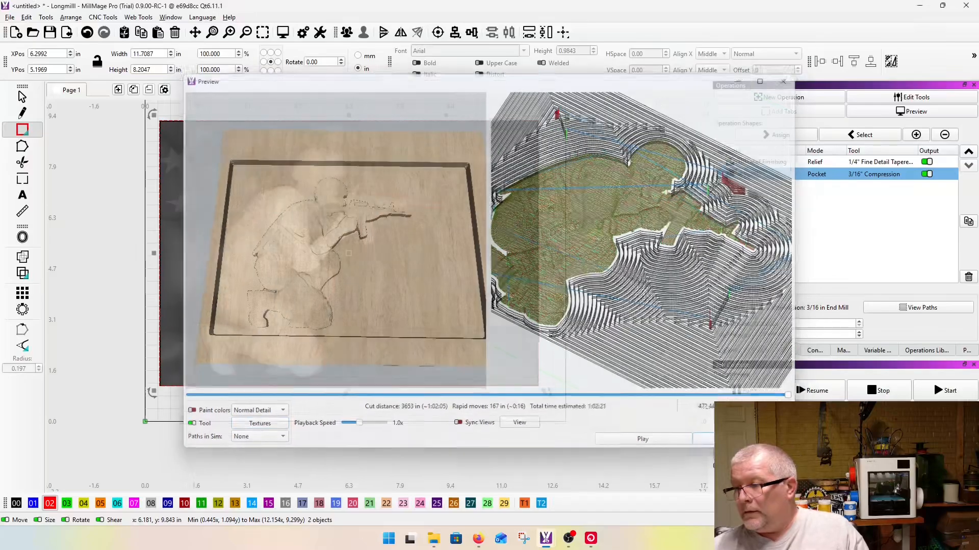
Step: Select only the soldier outline and start a Profile operation with its side set to Outside
click(383, 218)
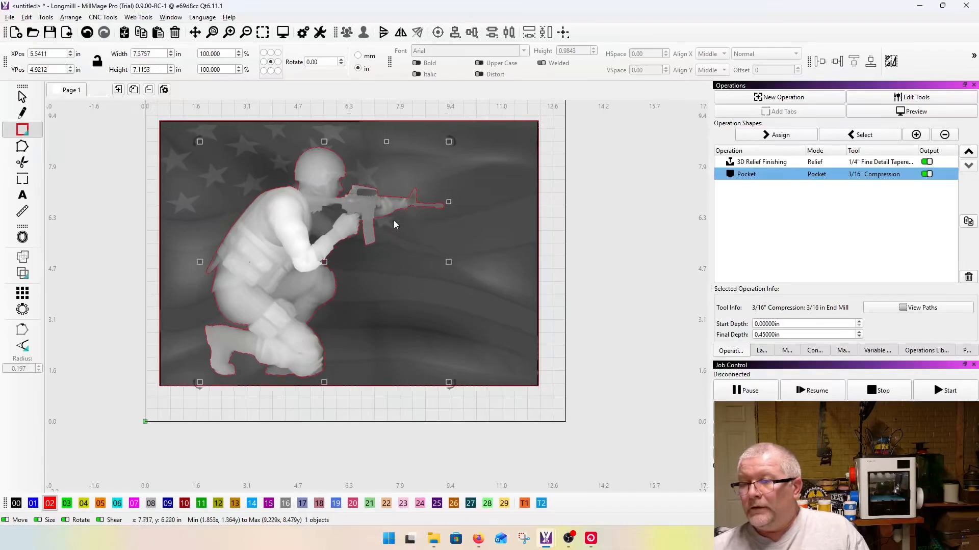
click(765, 98)
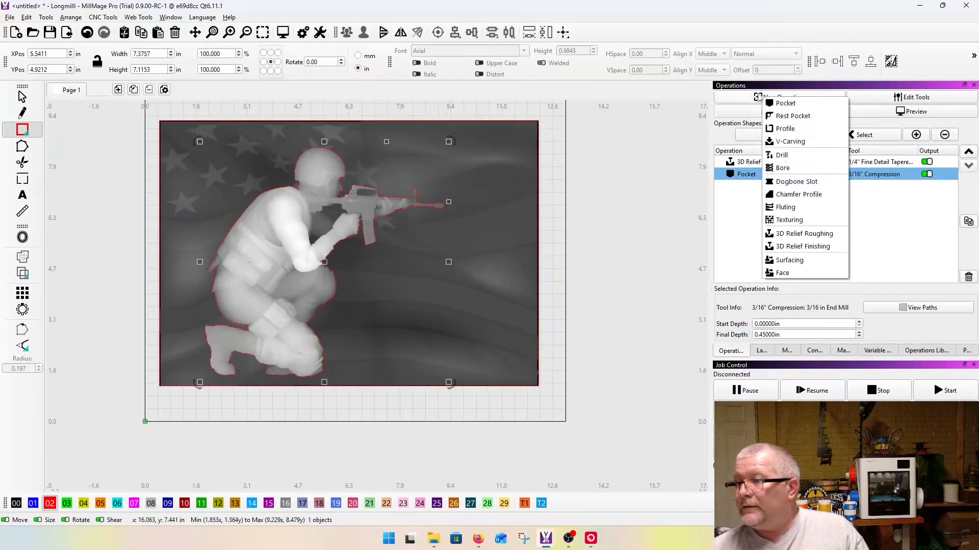
click(769, 130)
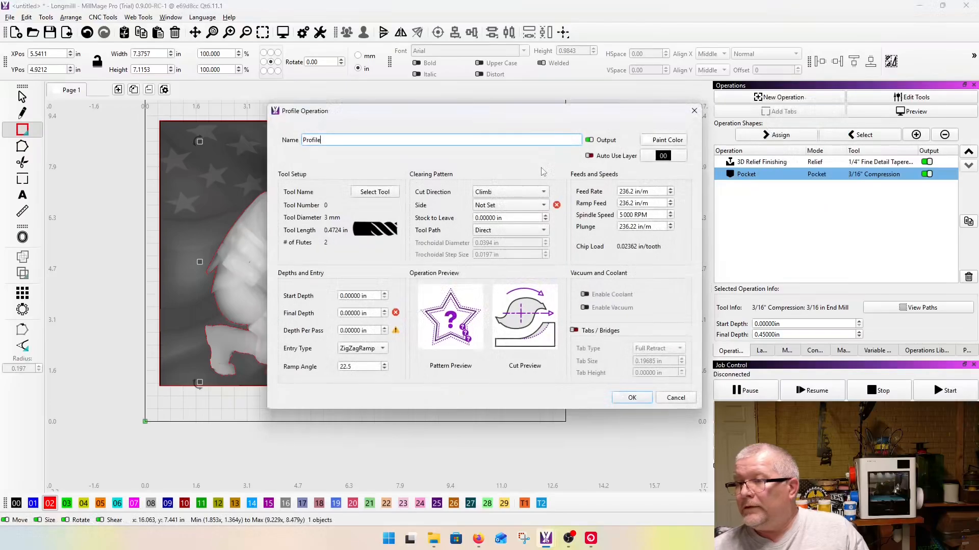
click(507, 206)
click(489, 243)
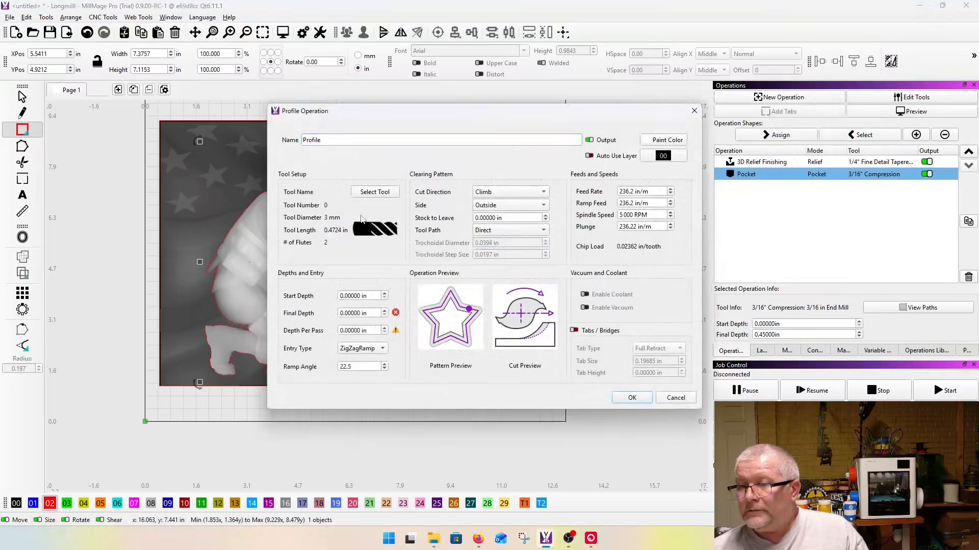
Step: Give the profile the project's 3/16" Compression end mill and a final depth of 2 in, and create the operation
click(375, 194)
click(220, 136)
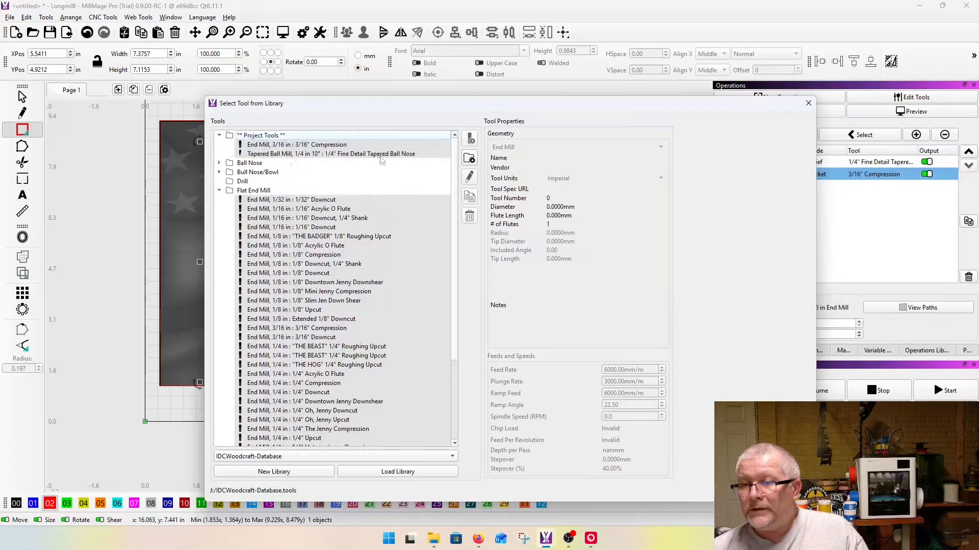
double_click(316, 145)
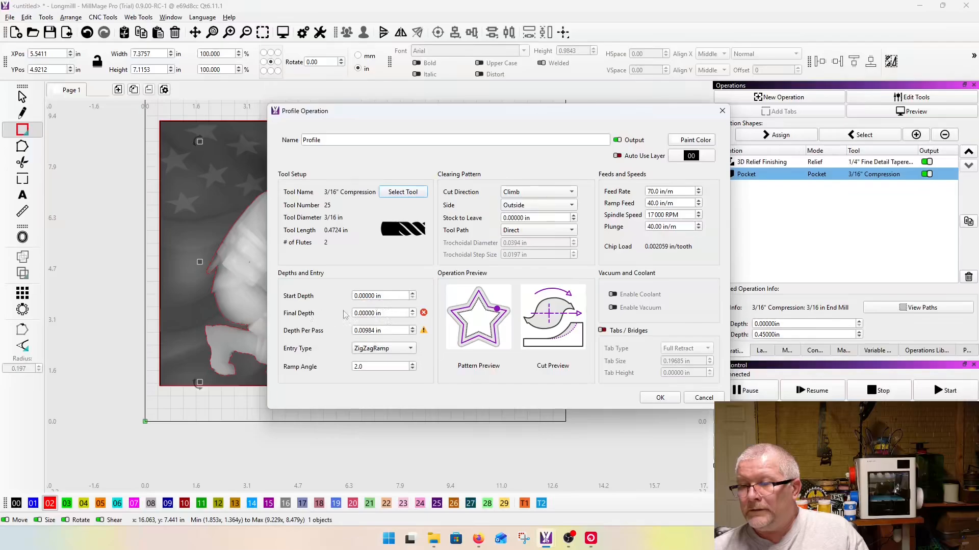
triple_click(384, 313)
text(2)
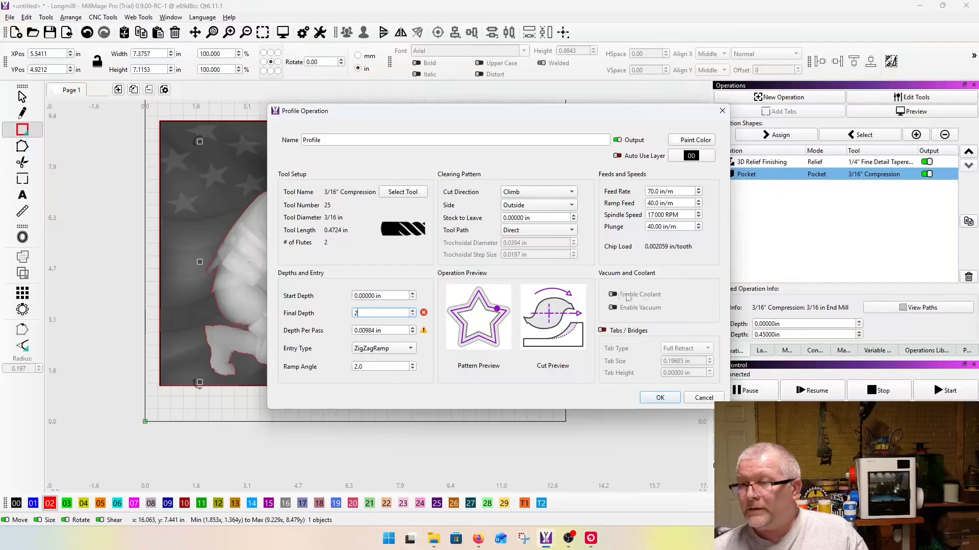
click(660, 398)
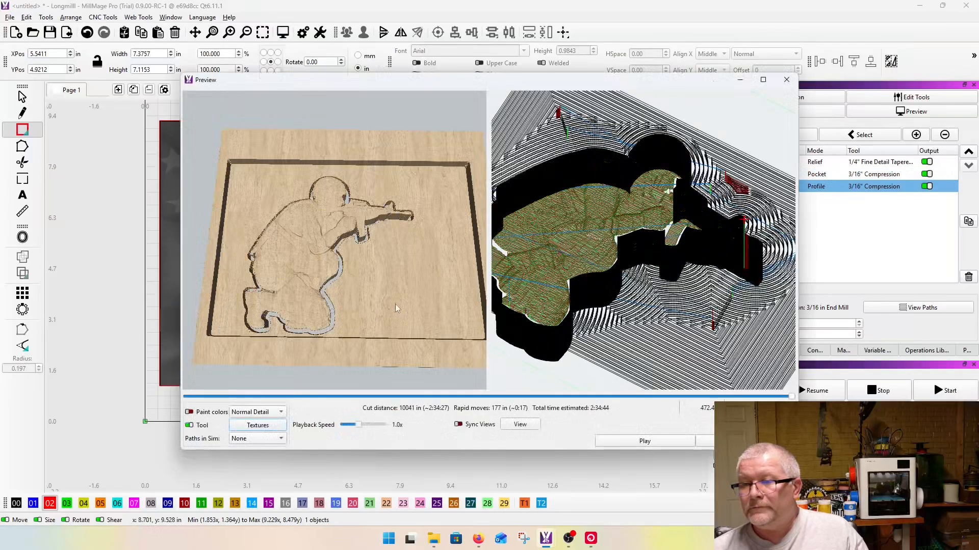
Step: Generate the combined preview and orbit it to examine the outside profile cut around the soldier
drag(394, 305, 402, 356)
drag(402, 266, 363, 278)
scroll(368, 307, down, 3)
drag(252, 297, 352, 363)
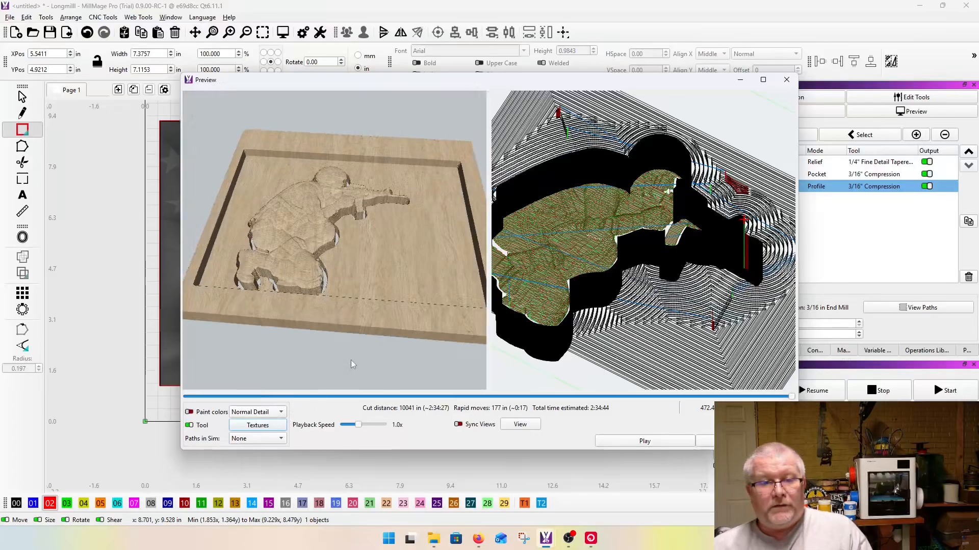
drag(351, 363, 357, 337)
Step: Enlarge the preview window, inspect the profile cut around the soldier and rifle up close, and close the preview
double_click(458, 86)
drag(373, 292, 304, 270)
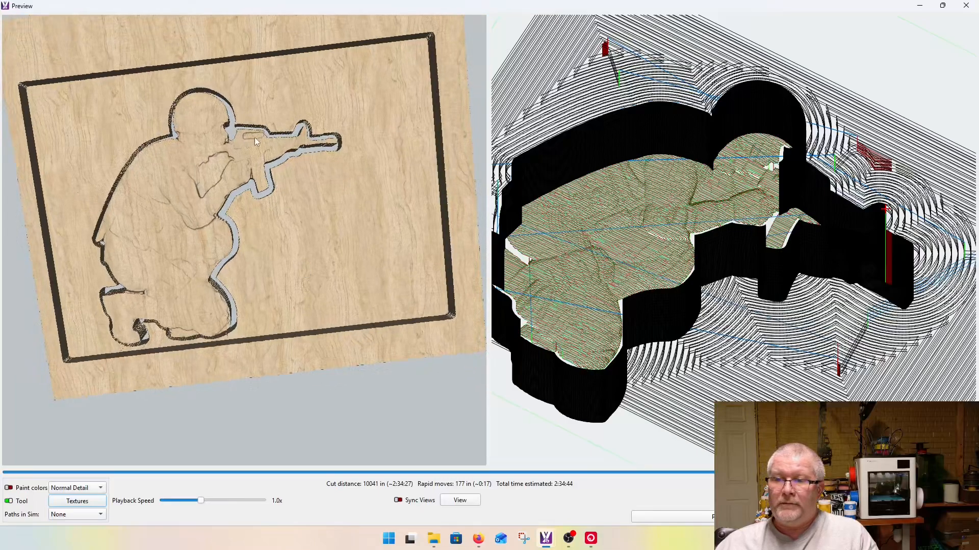
scroll(254, 137, up, 3)
scroll(258, 71, down, 3)
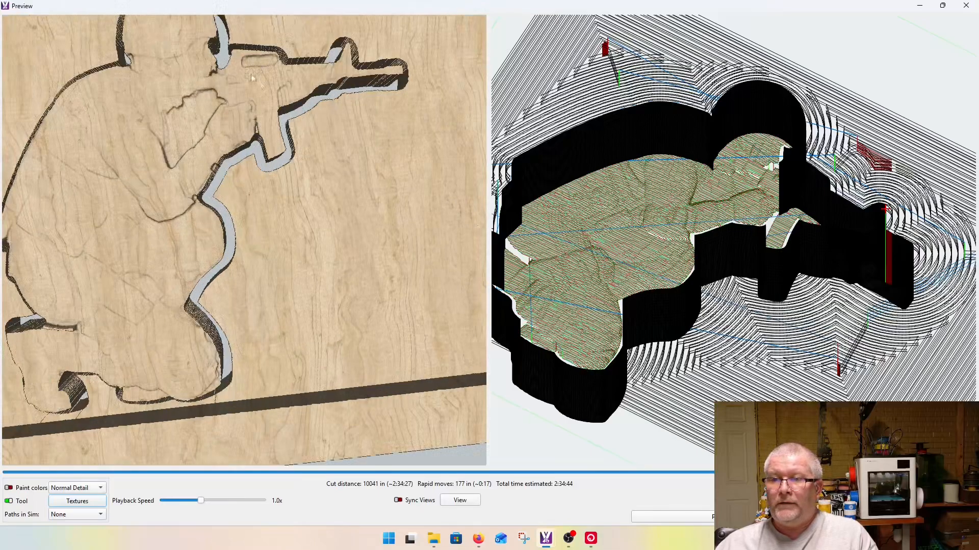
scroll(328, 278, down, 3)
drag(326, 276, 278, 224)
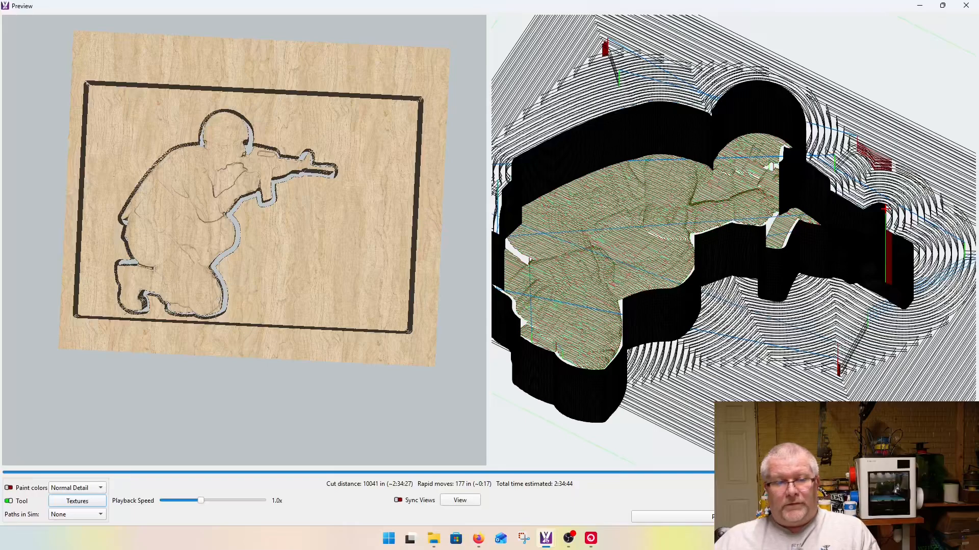
click(968, 6)
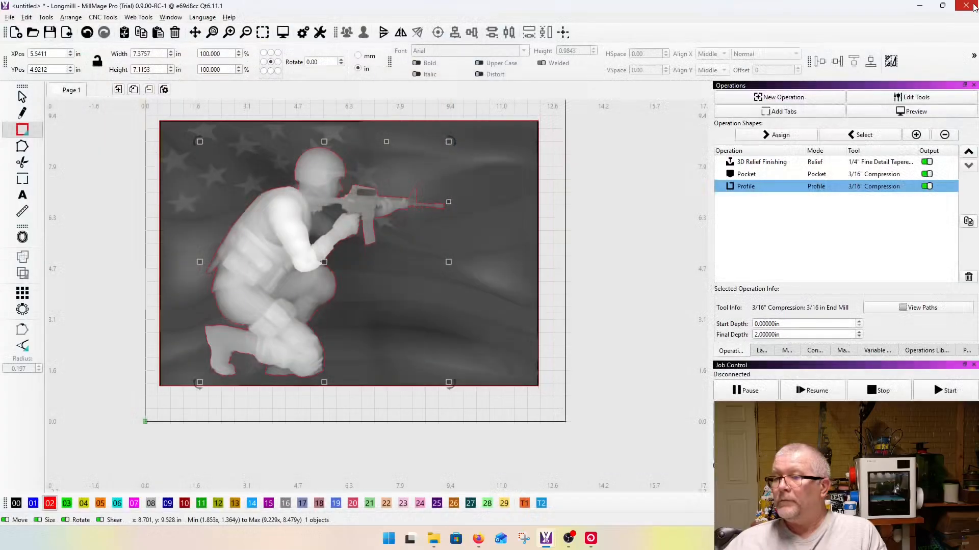